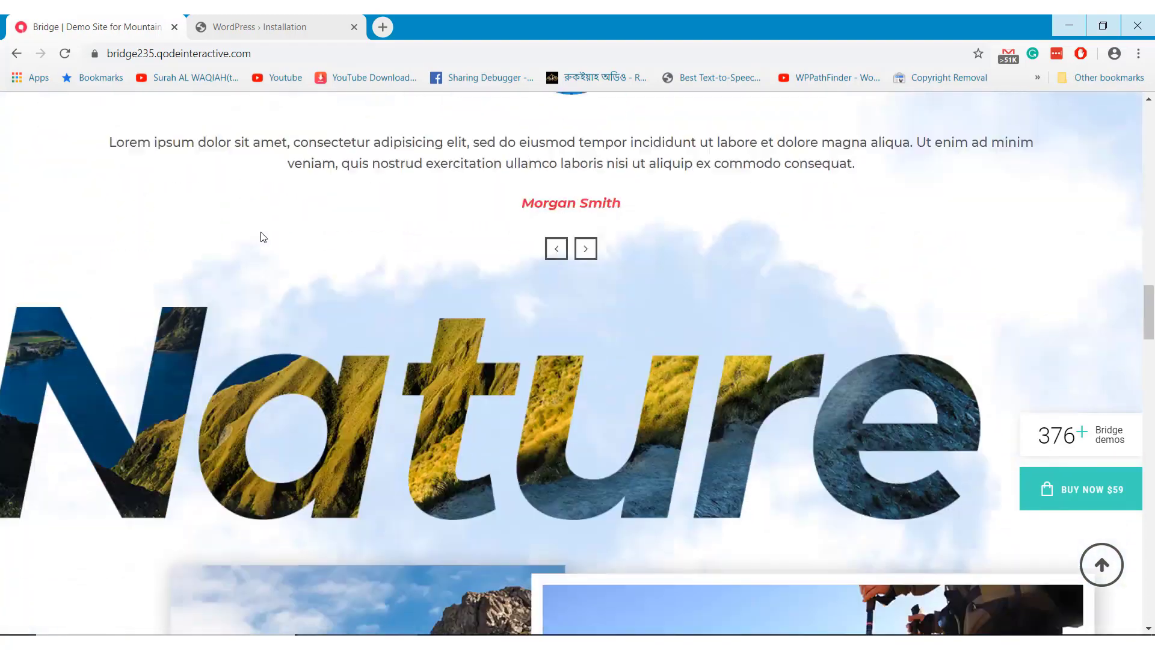
Scroll the Bridge mountain-climbing homepage down to its footer, then jump back to the top
{"action": "scroll", "coordinate": [263, 236], "scroll_direction": "down", "scroll_amount": 12}
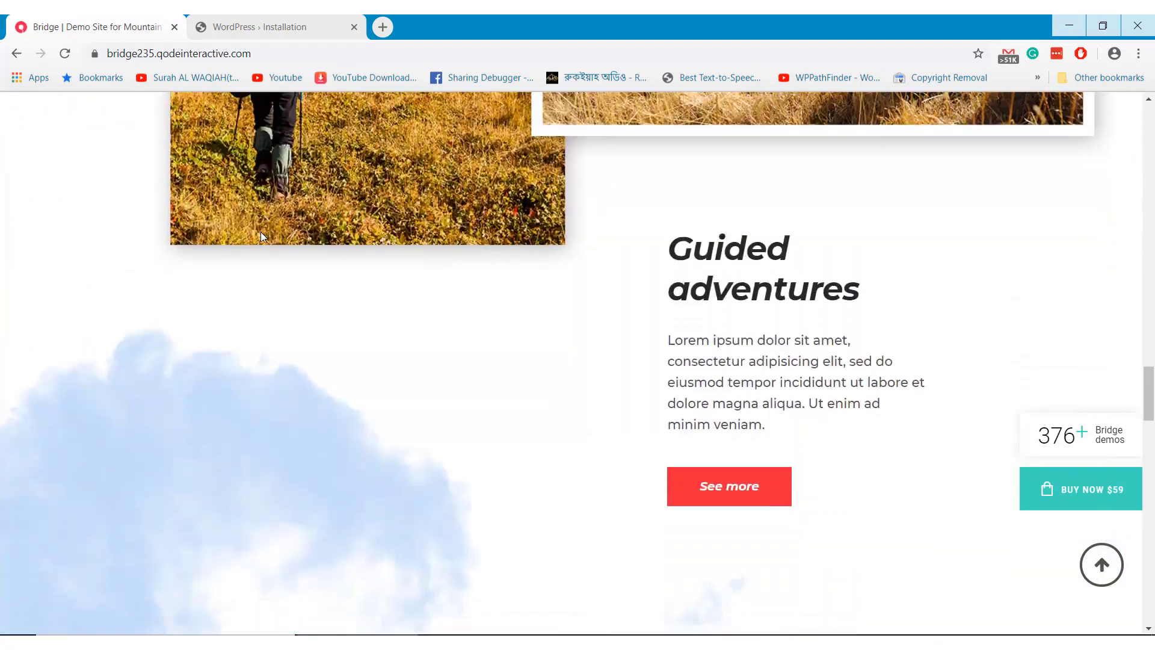
{"action": "scroll", "coordinate": [263, 236], "scroll_direction": "down", "scroll_amount": 12}
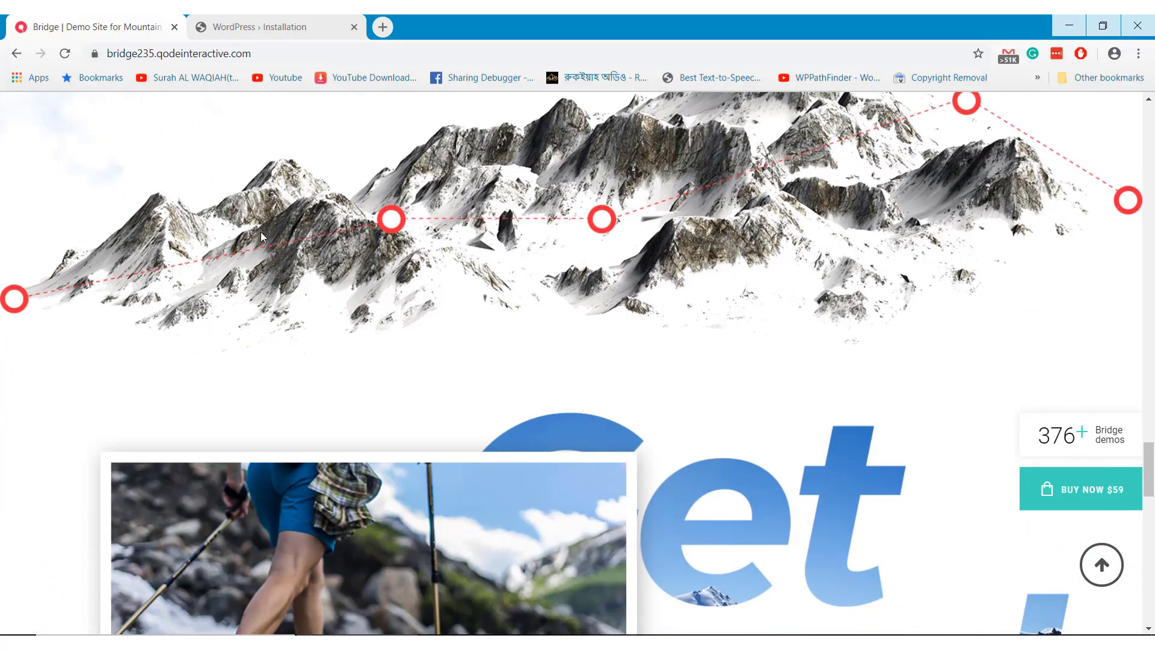
{"action": "scroll", "coordinate": [263, 236], "scroll_direction": "down", "scroll_amount": 10}
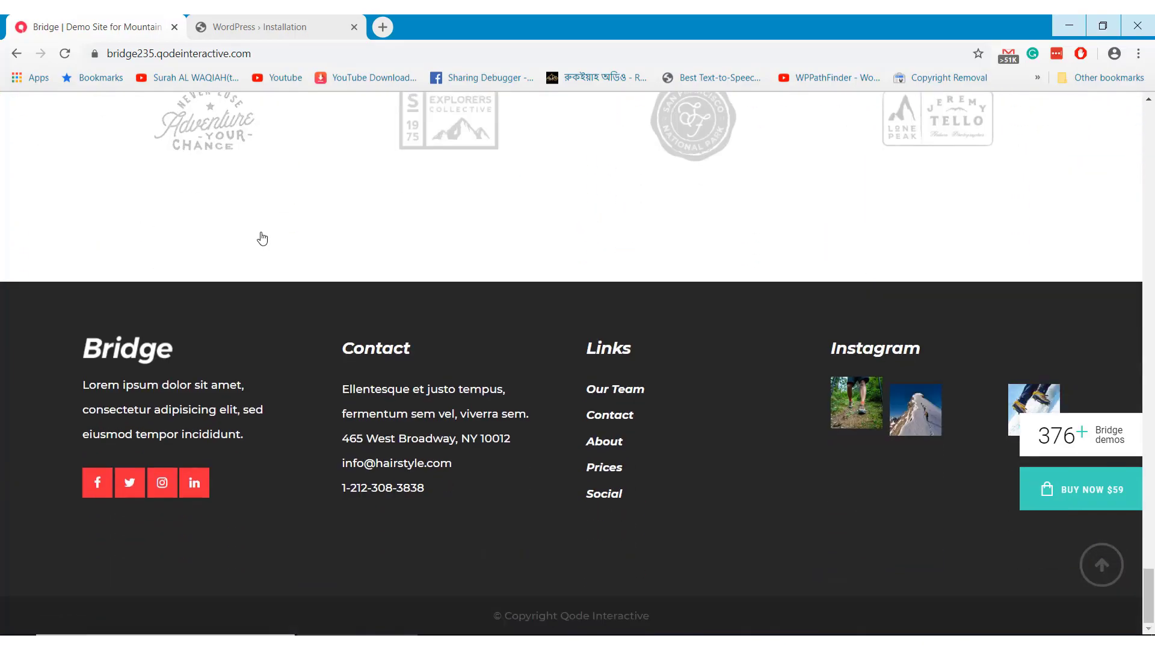
{"action": "left_click", "coordinate": [1102, 563]}
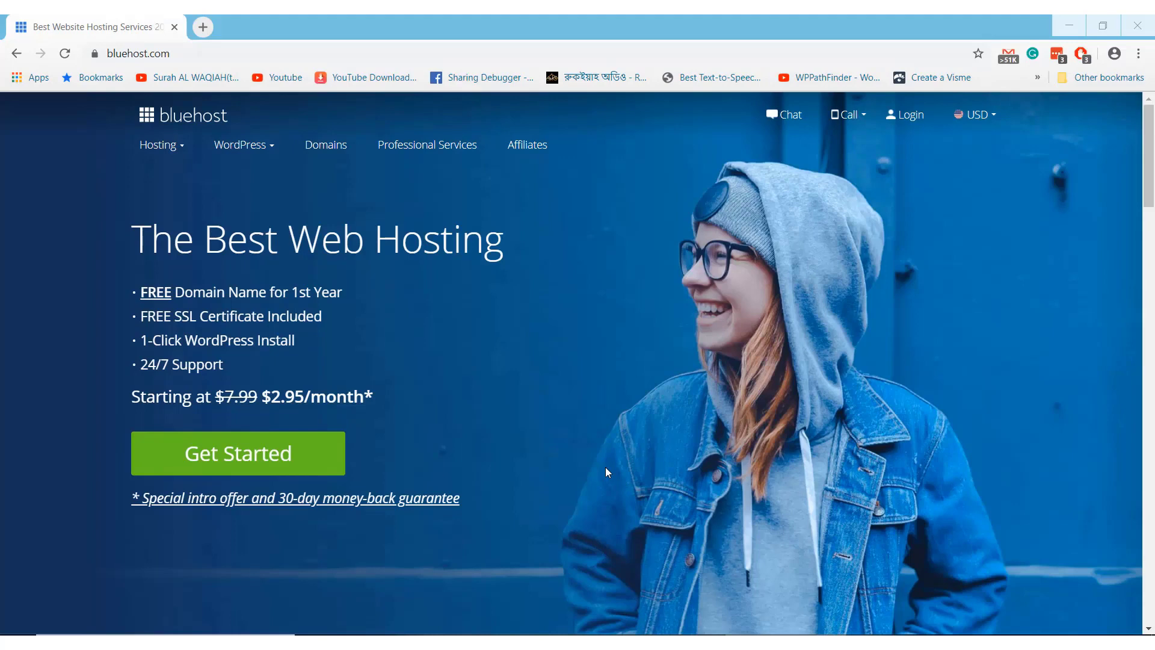
Start Bluehost sign-up and select the Basic shared hosting plan from the pricing cards
{"action": "left_click", "coordinate": [606, 468]}
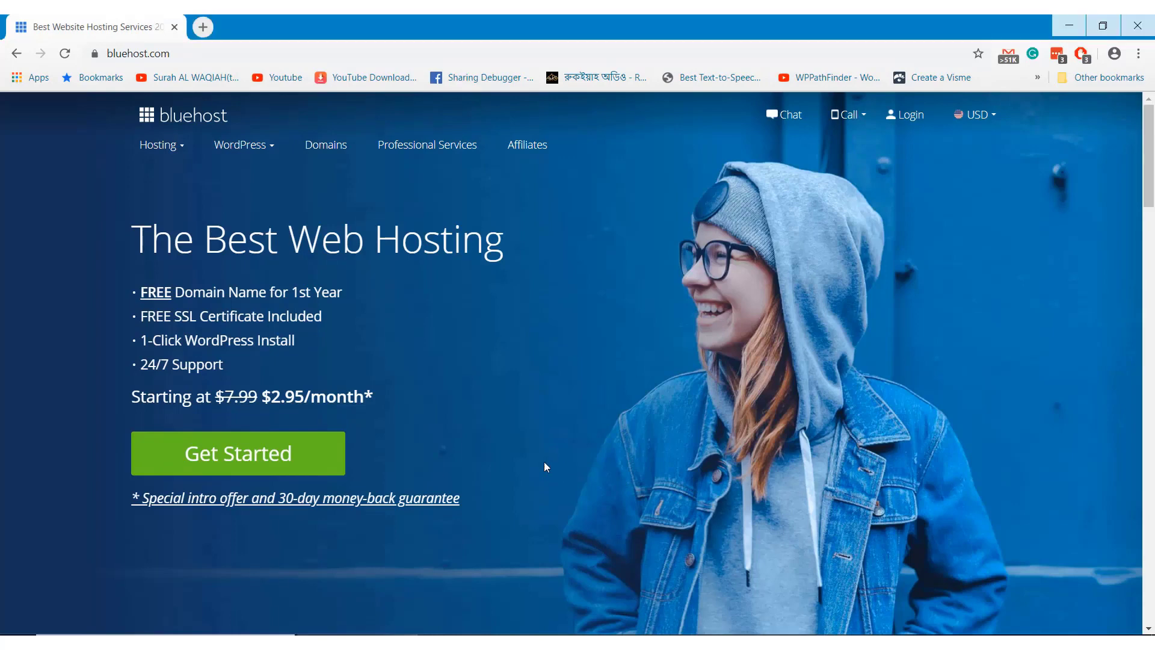
{"action": "left_click", "coordinate": [311, 454]}
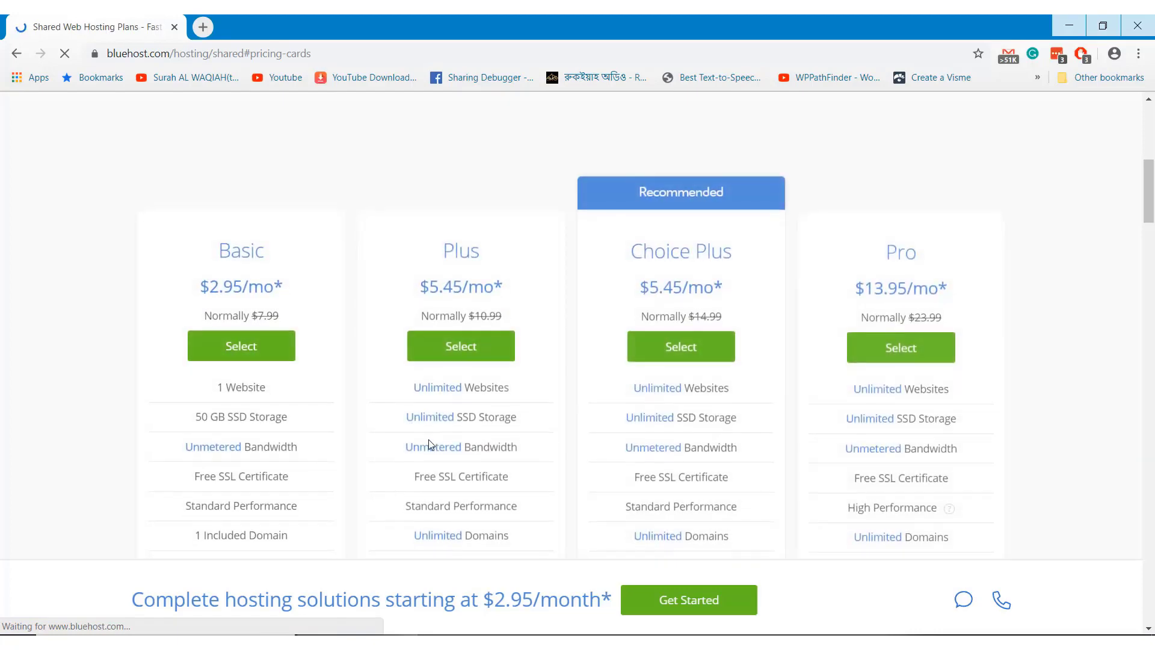
{"action": "scroll", "coordinate": [428, 446], "scroll_direction": "down", "scroll_amount": 5}
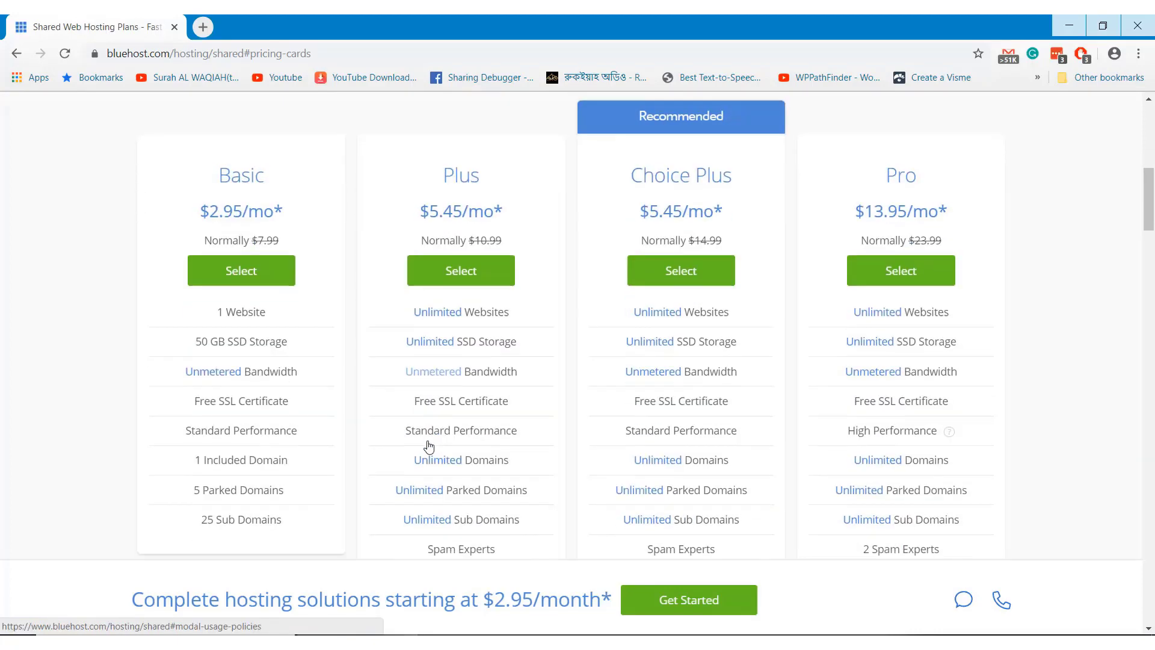
{"action": "scroll", "coordinate": [277, 341], "scroll_direction": "up", "scroll_amount": 5}
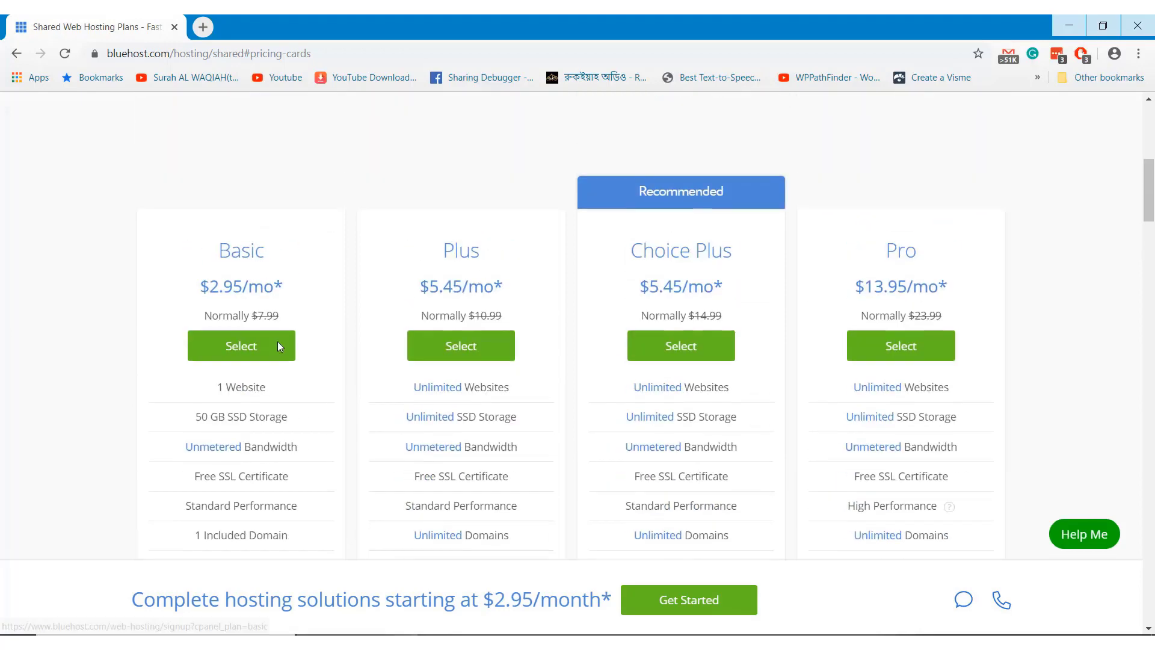
{"action": "left_click", "coordinate": [241, 346]}
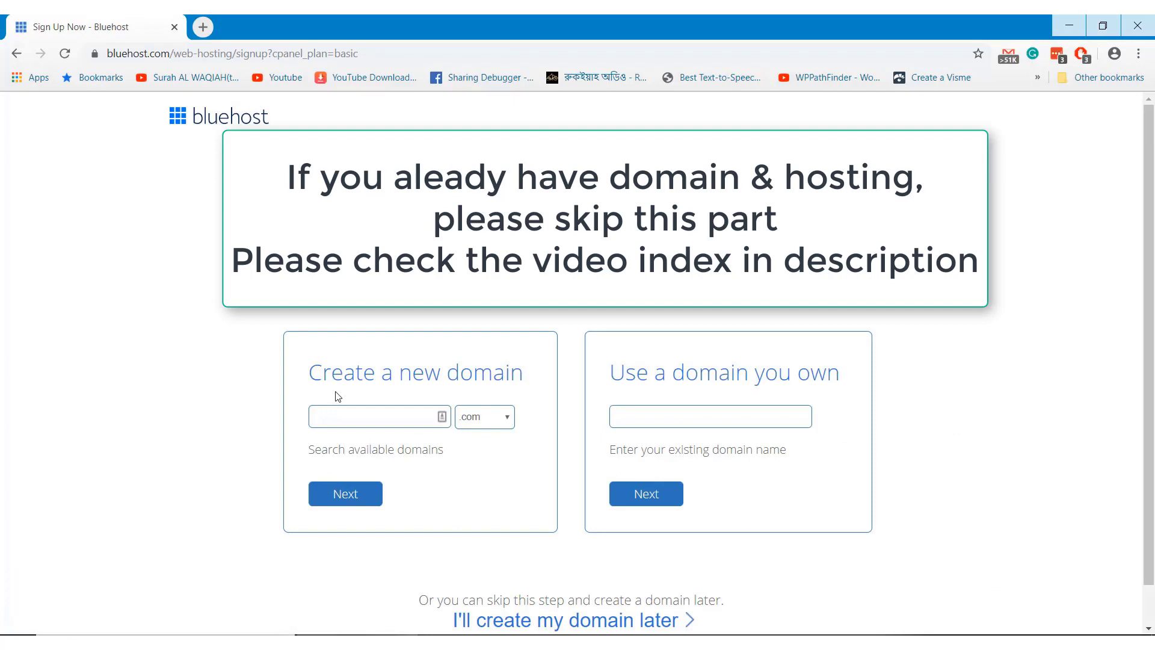
Enter a new .com domain name and confirm it is available
{"action": "left_click", "coordinate": [351, 415]}
{"action": "left_click", "coordinate": [368, 496]}
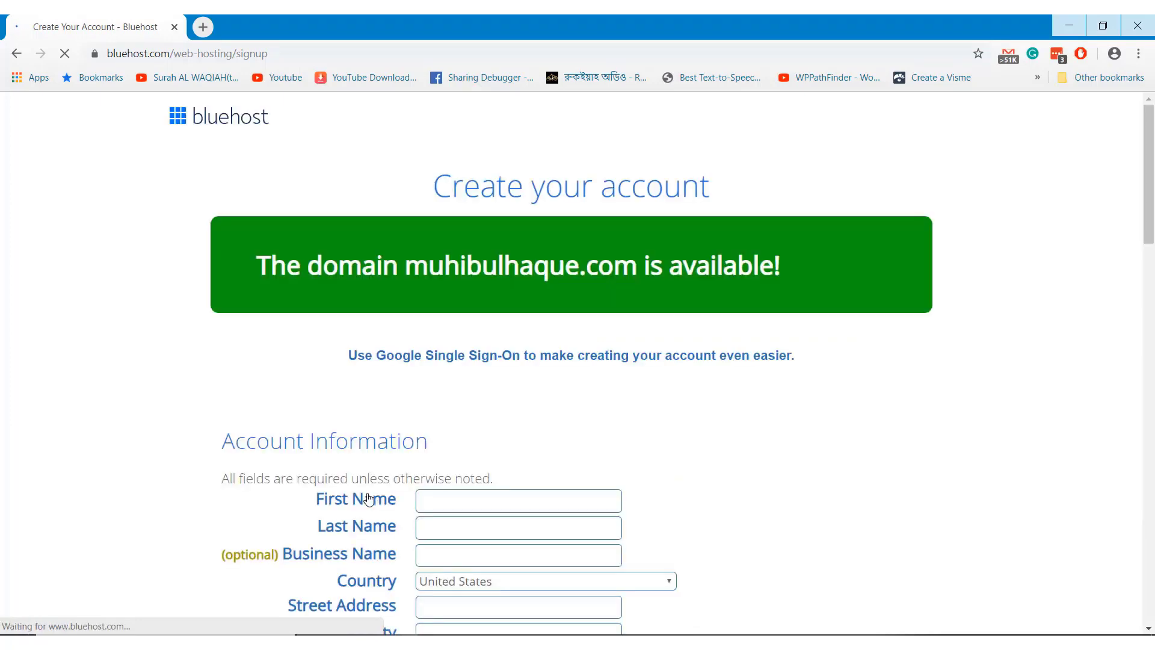
{"action": "scroll", "coordinate": [402, 468], "scroll_direction": "down", "scroll_amount": 3}
Fill in the account holder's first name, last name and business name
{"action": "left_click", "coordinate": [444, 387]}
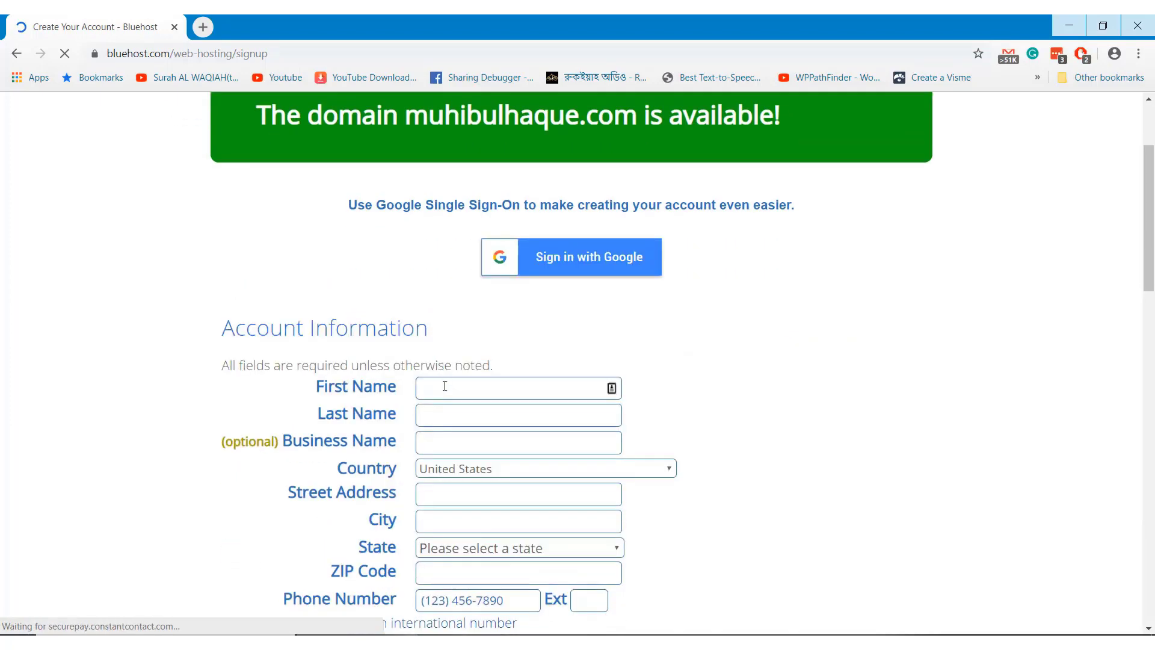
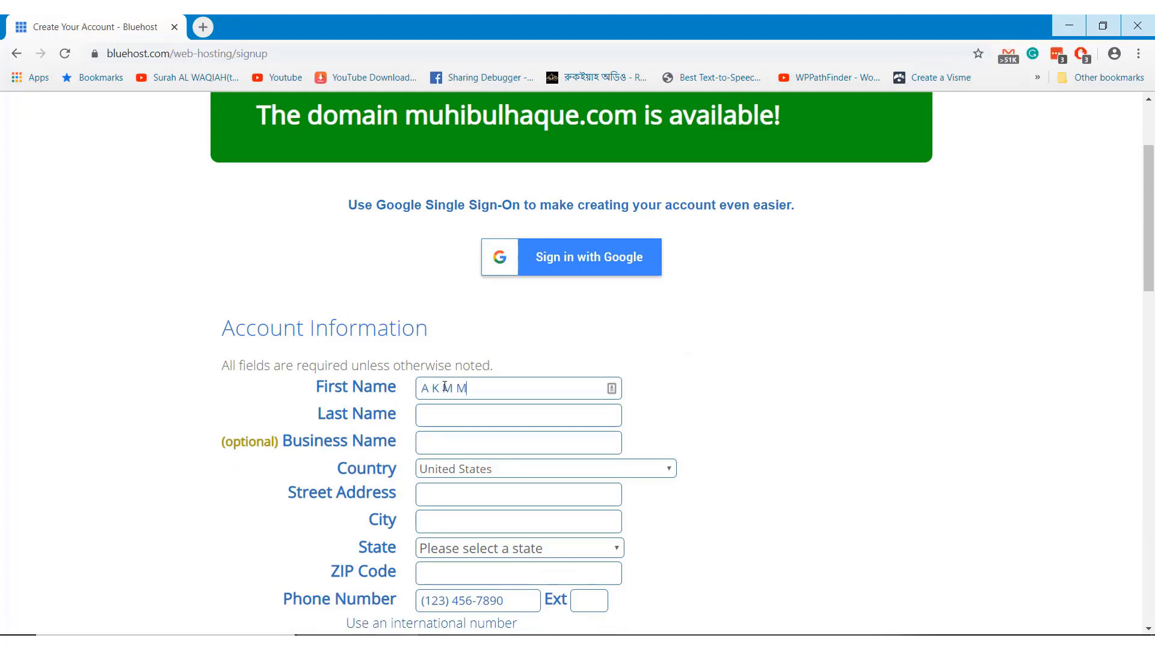
{"action": "key", "text": "Tab"}
{"action": "key", "text": "Tab"}
Set the country to Bangladesh and enter the street address, city and postal code
{"action": "left_click", "coordinate": [478, 468]}
{"action": "key", "text": "b"}
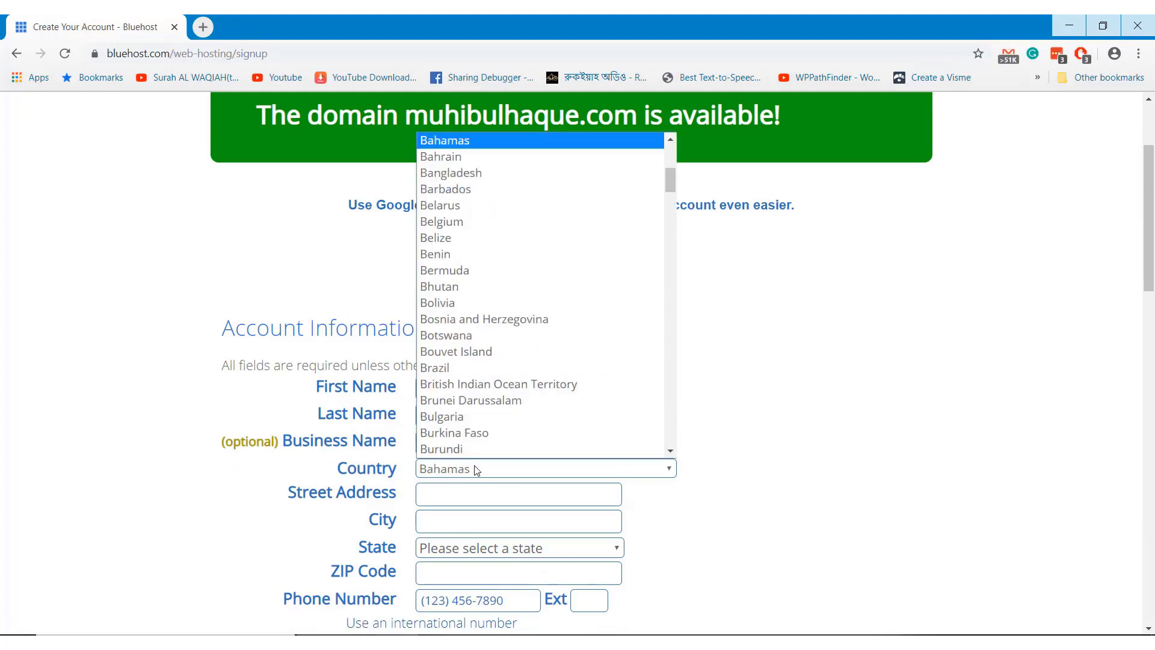
{"action": "left_click", "coordinate": [496, 177]}
{"action": "scroll", "coordinate": [747, 441], "scroll_direction": "down", "scroll_amount": 1}
{"action": "left_click", "coordinate": [498, 343]}
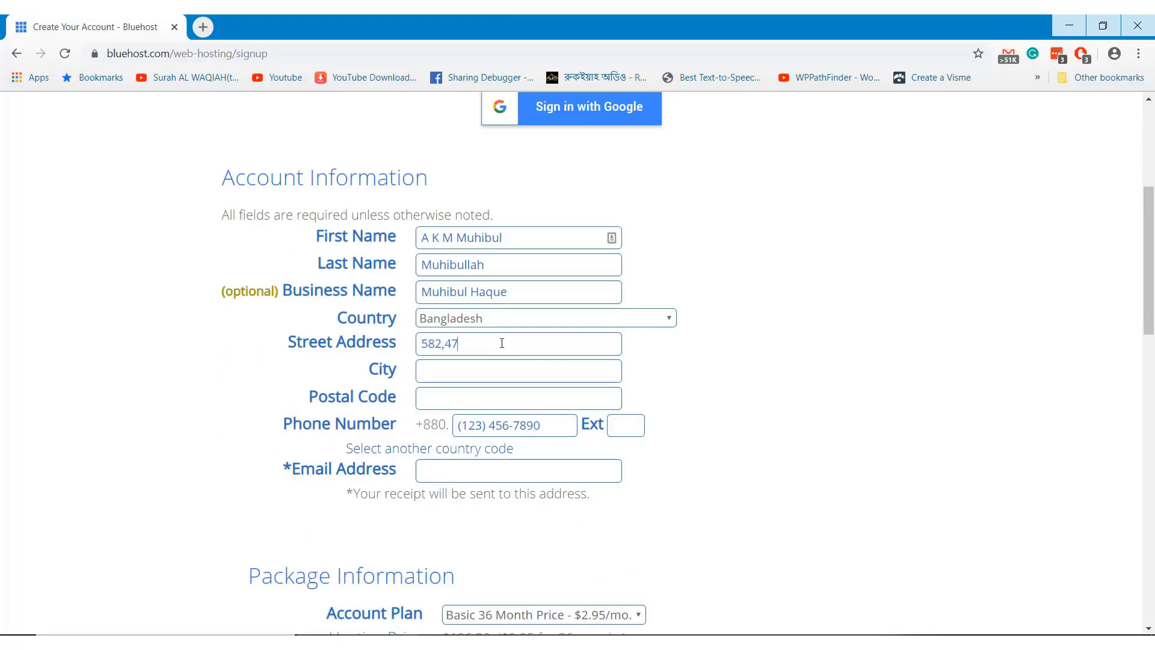
{"action": "key", "text": "Tab"}
{"action": "type", "text": "Dhaka"}
{"action": "key", "text": "Tab"}
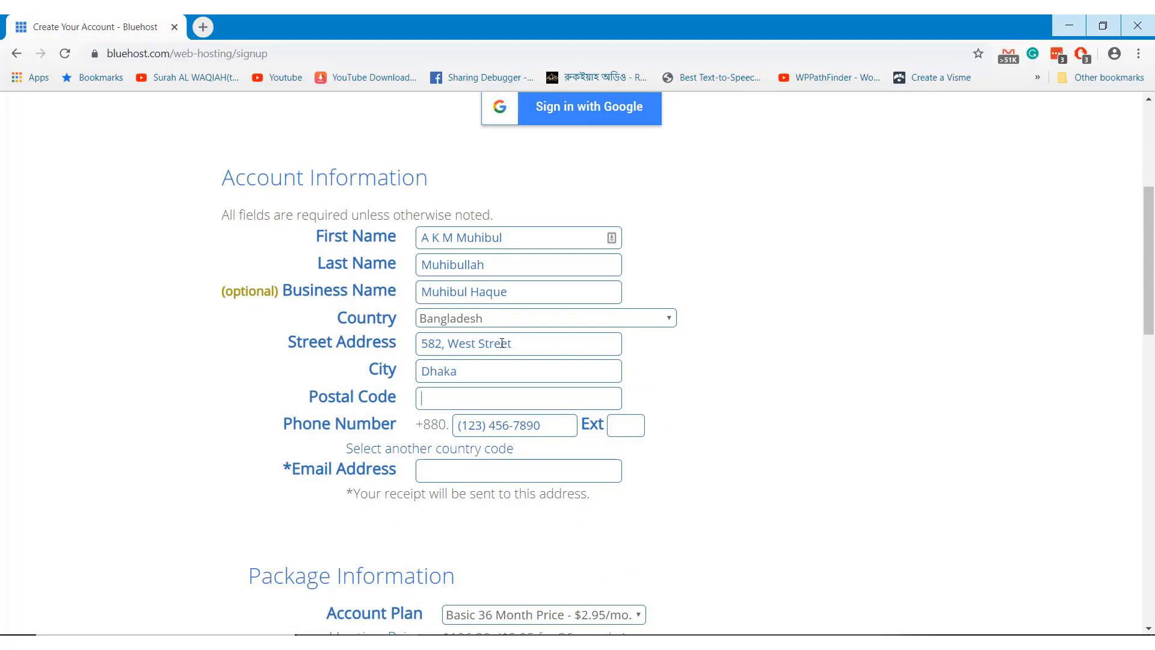
{"action": "type", "text": "1000"}
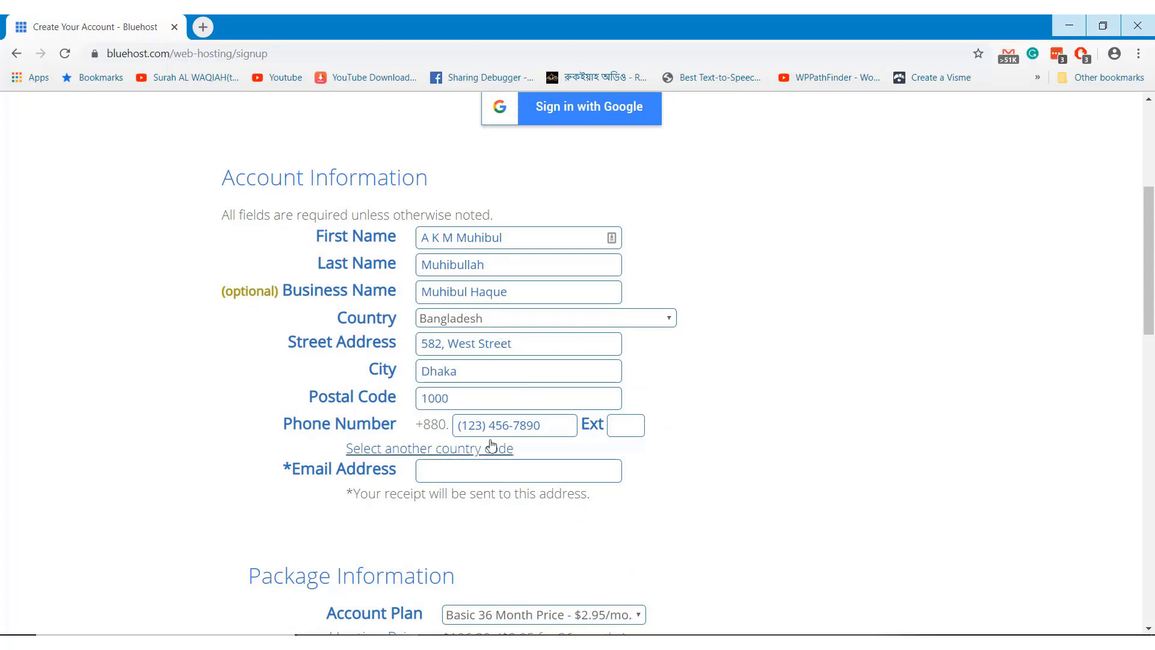
Enter the contact phone number and a Gmail e-mail address
{"action": "left_click", "coordinate": [508, 429]}
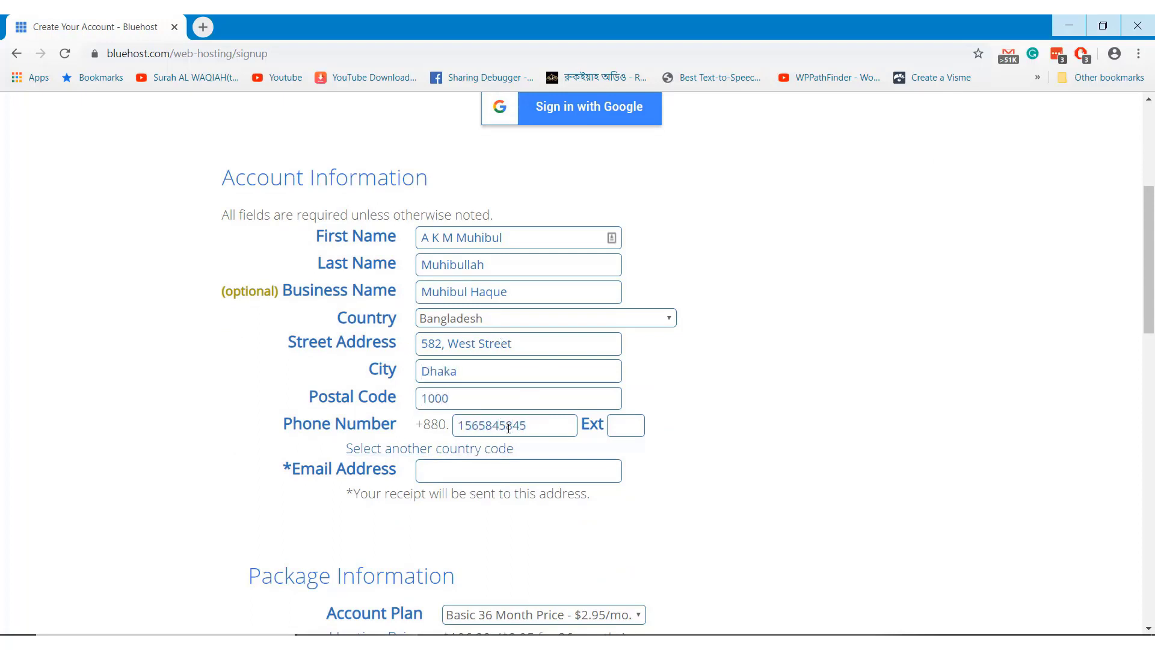
{"action": "left_click", "coordinate": [470, 468]}
{"action": "key", "text": "Down"}
{"action": "left_click", "coordinate": [474, 499]}
{"action": "type", "text": "@gmail.com"}
{"action": "scroll", "coordinate": [505, 463], "scroll_direction": "down", "scroll_amount": 2}
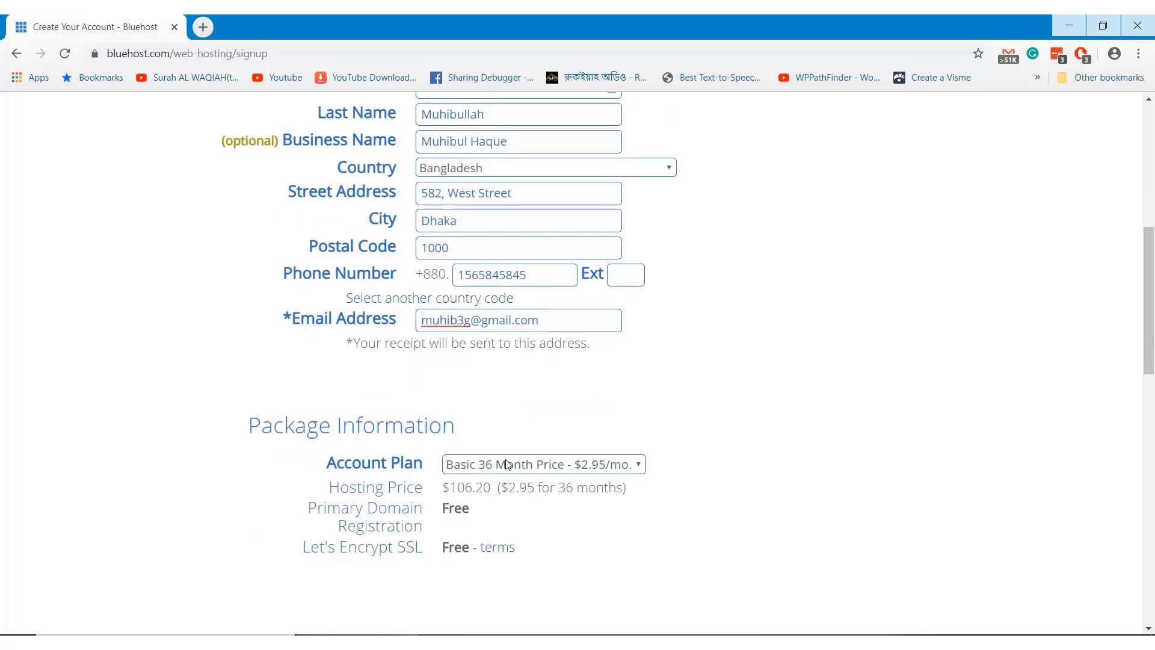
Remove the Domain Privacy and Codeguard Basic extras from the package
{"action": "left_click", "coordinate": [534, 441]}
{"action": "scroll", "coordinate": [535, 441], "scroll_direction": "down", "scroll_amount": 1}
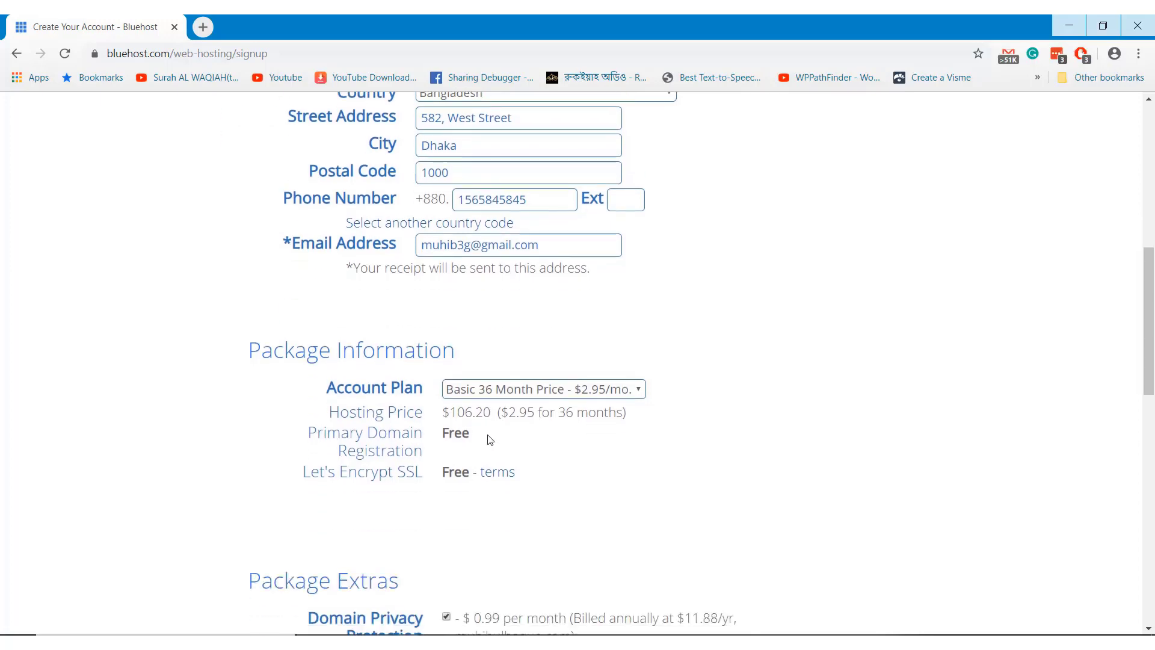
{"action": "scroll", "coordinate": [572, 327], "scroll_direction": "down", "scroll_amount": 5}
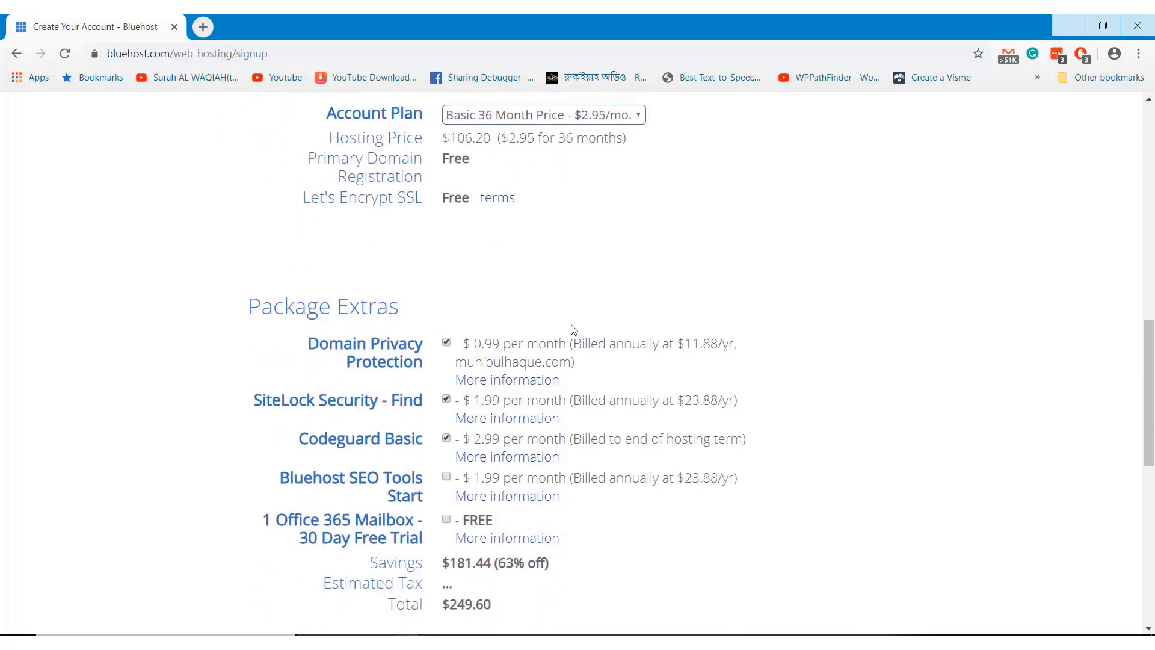
{"action": "scroll", "coordinate": [572, 325], "scroll_direction": "down", "scroll_amount": 2}
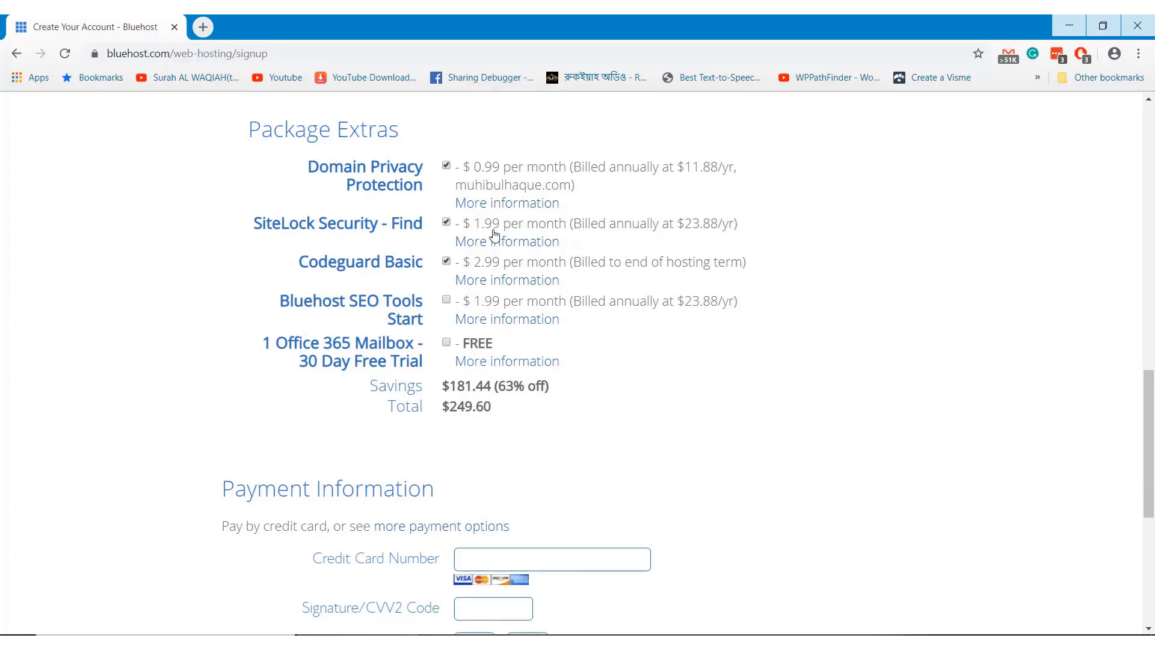
{"action": "left_click", "coordinate": [447, 166]}
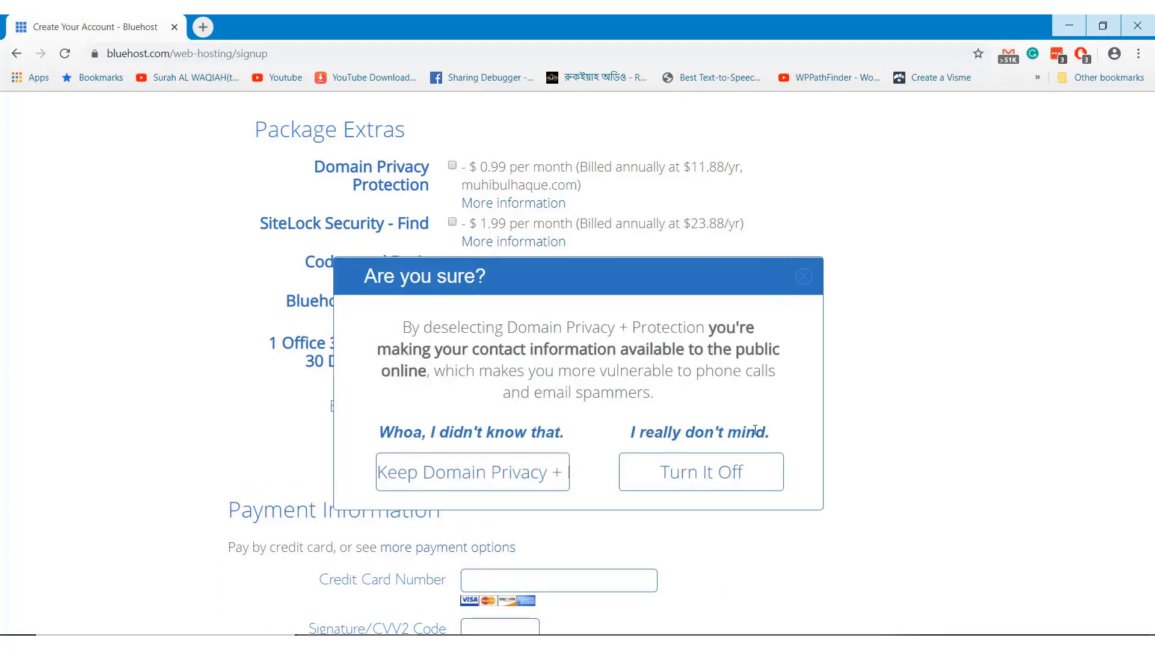
{"action": "left_click", "coordinate": [683, 476]}
{"action": "left_click", "coordinate": [446, 261]}
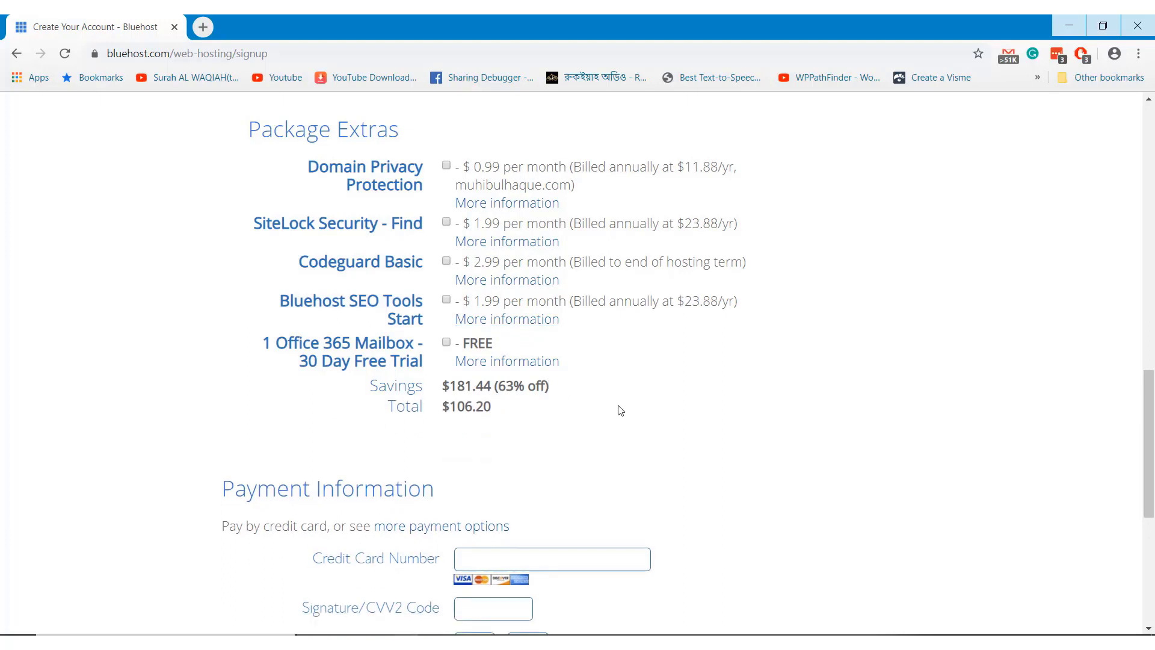
Enter the credit card details, agree to the terms of service and submit the order
{"action": "scroll", "coordinate": [621, 411], "scroll_direction": "down", "scroll_amount": 4}
{"action": "scroll", "coordinate": [621, 410], "scroll_direction": "down", "scroll_amount": 1}
{"action": "left_click", "coordinate": [519, 264]}
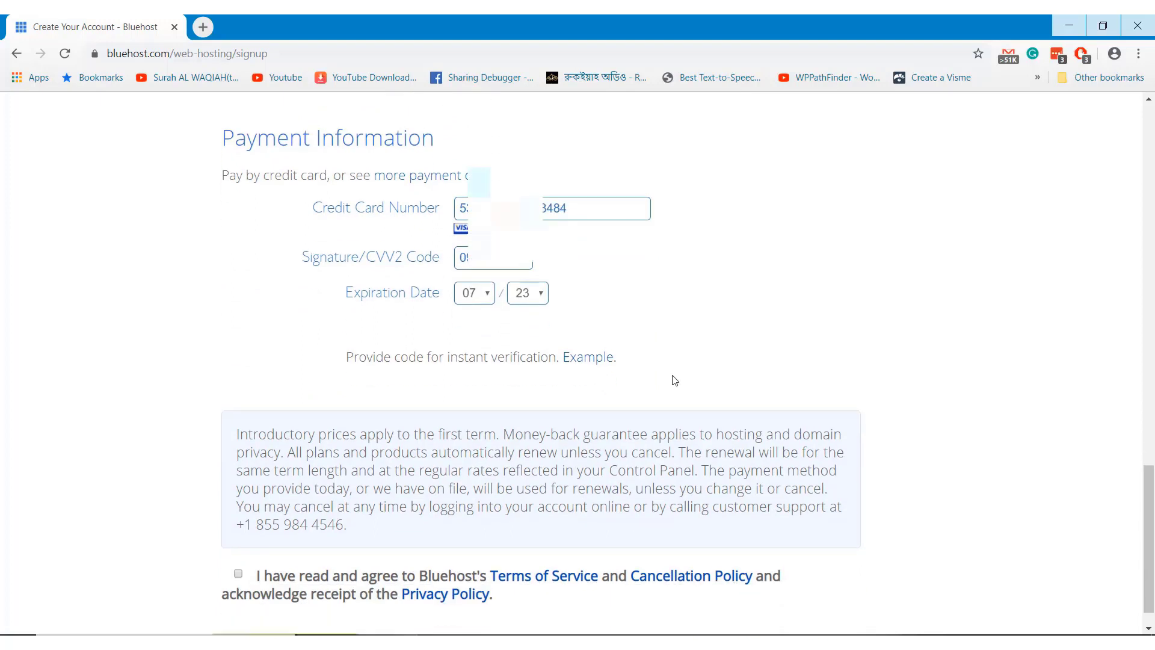
{"action": "scroll", "coordinate": [670, 381], "scroll_direction": "down", "scroll_amount": 2}
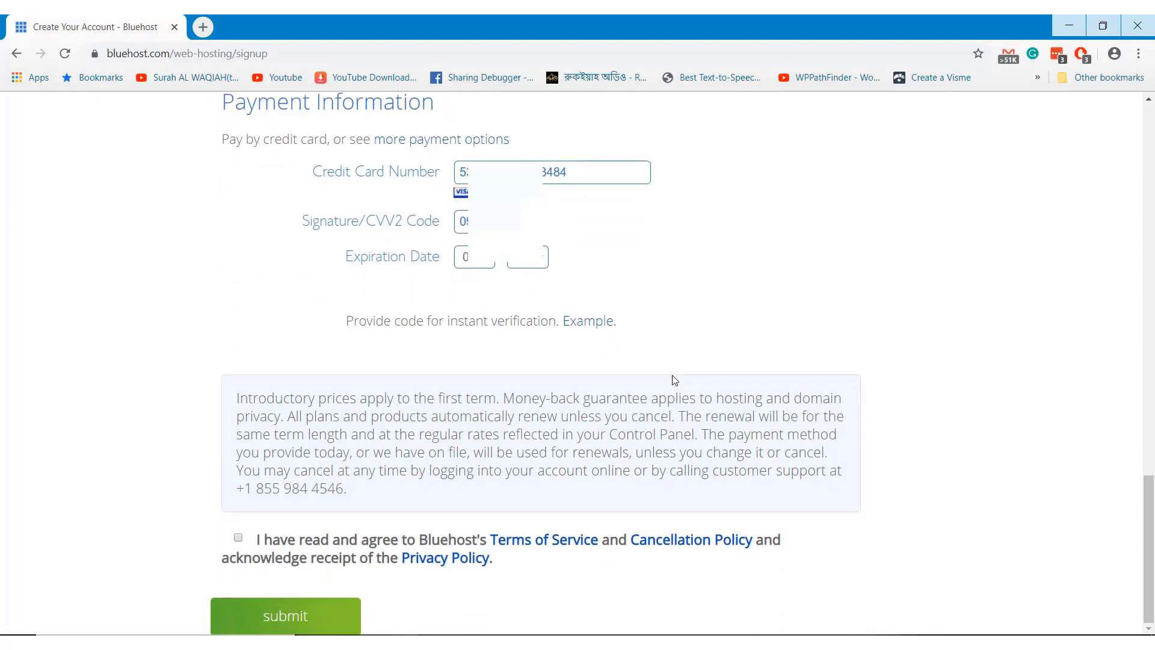
{"action": "left_click", "coordinate": [240, 542]}
{"action": "left_click", "coordinate": [301, 618]}
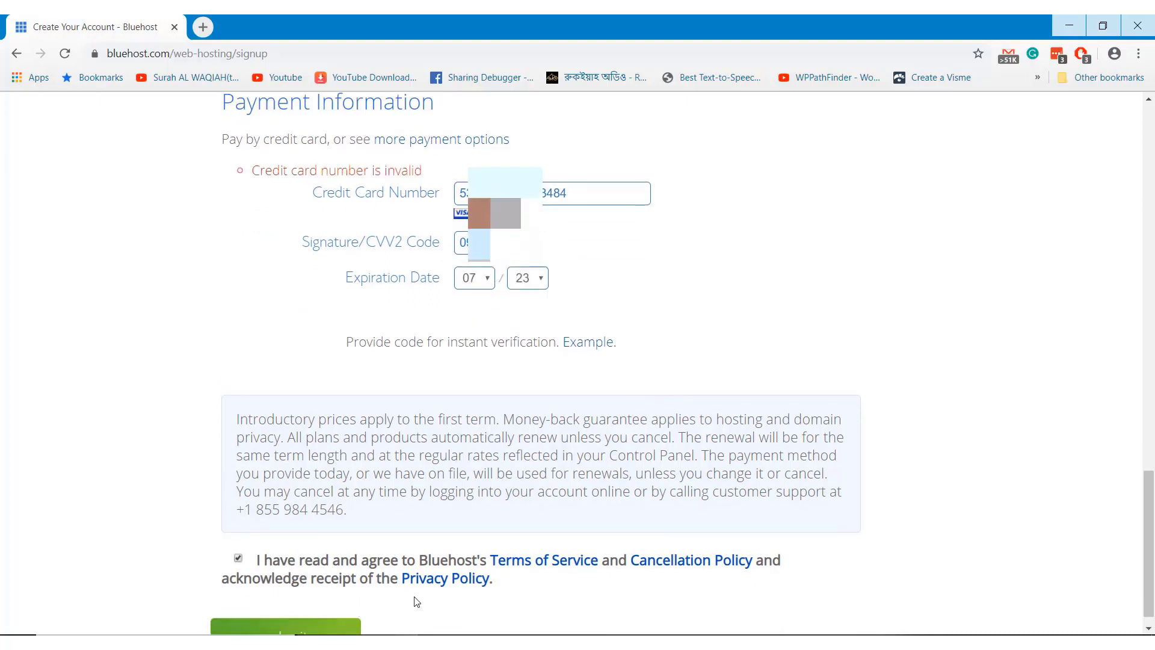
{"action": "scroll", "coordinate": [397, 527], "scroll_direction": "down", "scroll_amount": 1}
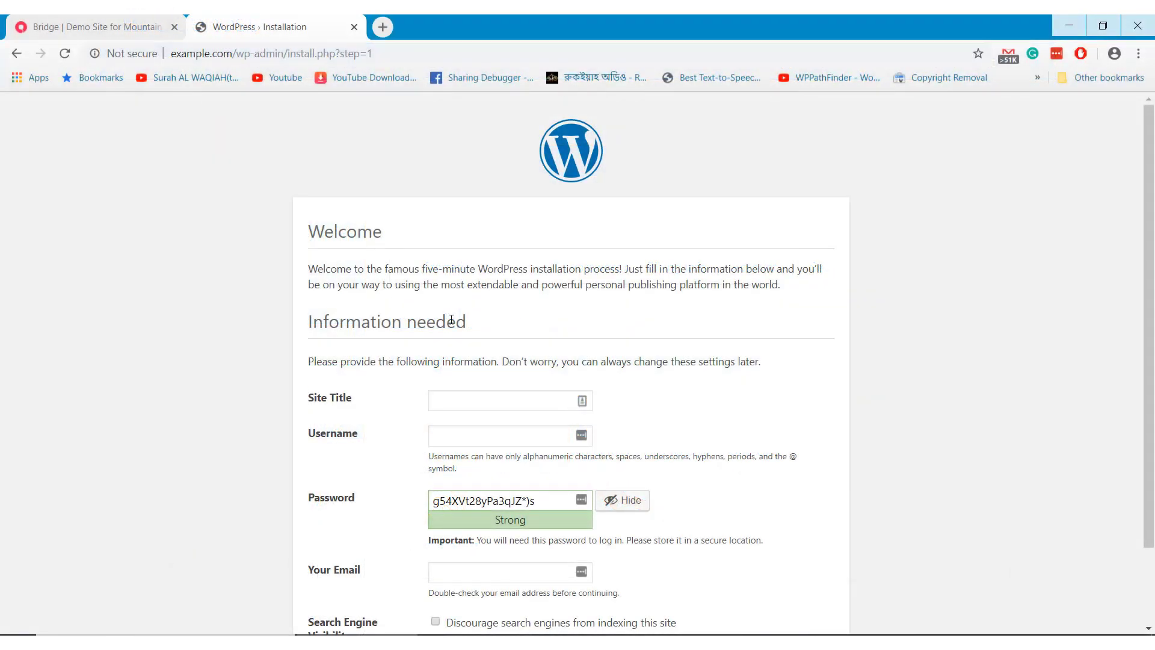
Enter the site title 'Moutain Climbing Service' and an admin username
{"action": "scroll", "coordinate": [456, 314], "scroll_direction": "down", "scroll_amount": 2}
{"action": "left_click", "coordinate": [460, 325]}
{"action": "type", "text": "Mount"}
{"action": "type", "text": "in Cl"}
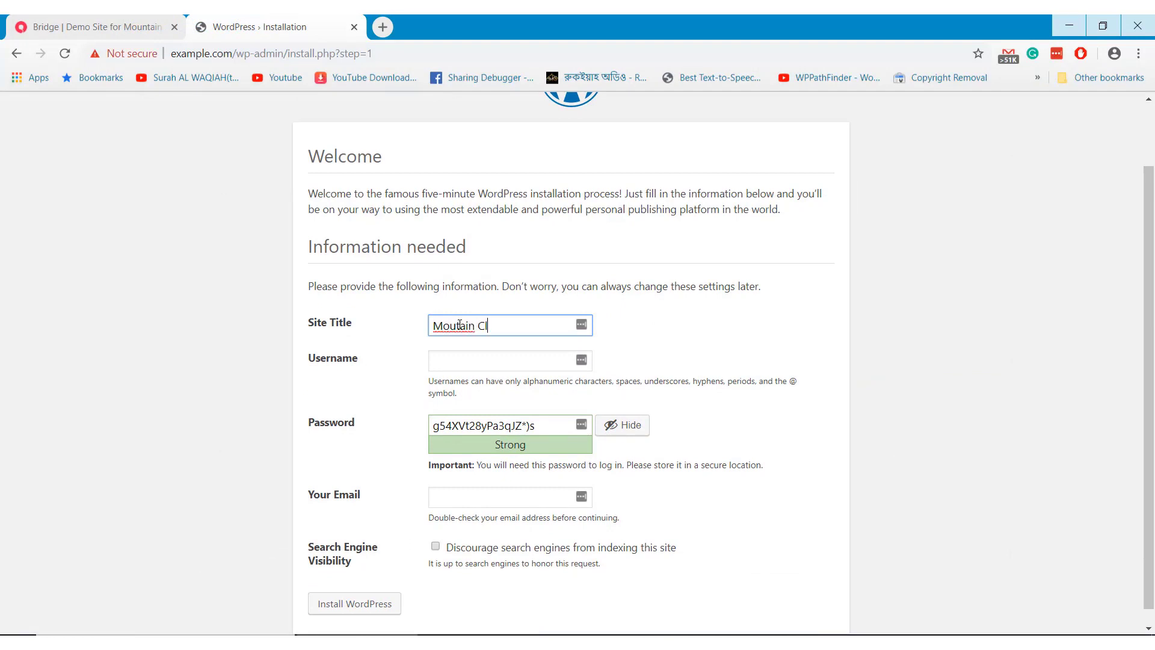
{"action": "type", "text": "imbing Service"}
{"action": "key", "text": "Tab"}
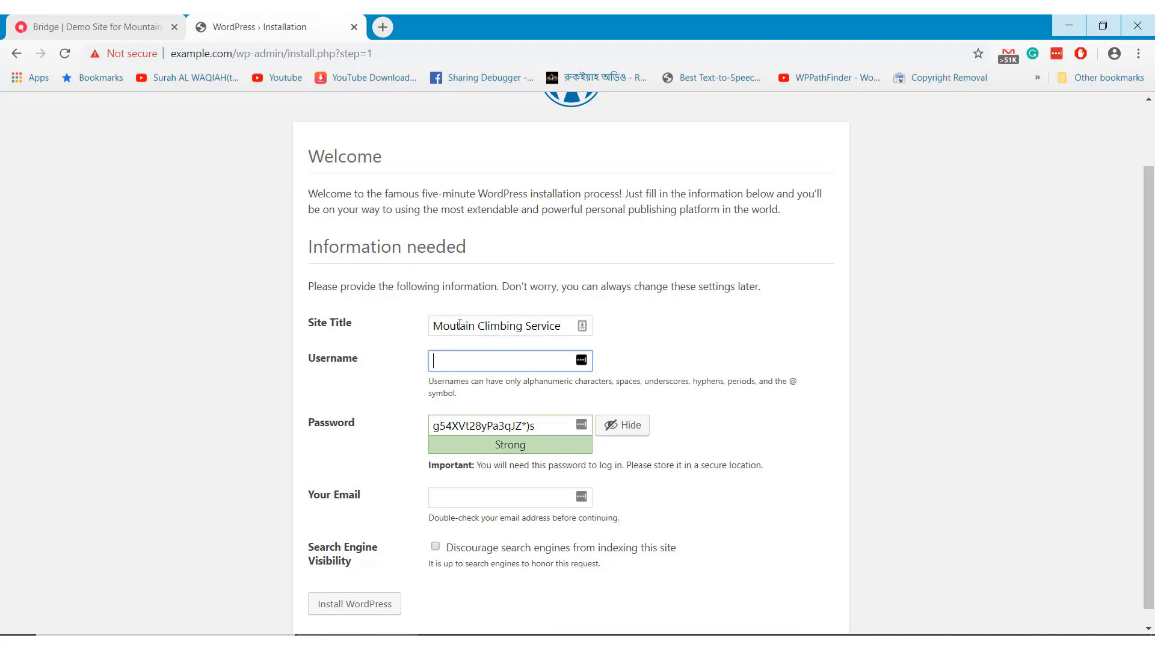
{"action": "type", "text": "mountainadmin"}
{"action": "key", "text": "Tab"}
{"action": "scroll", "coordinate": [678, 463], "scroll_direction": "down", "scroll_amount": 1}
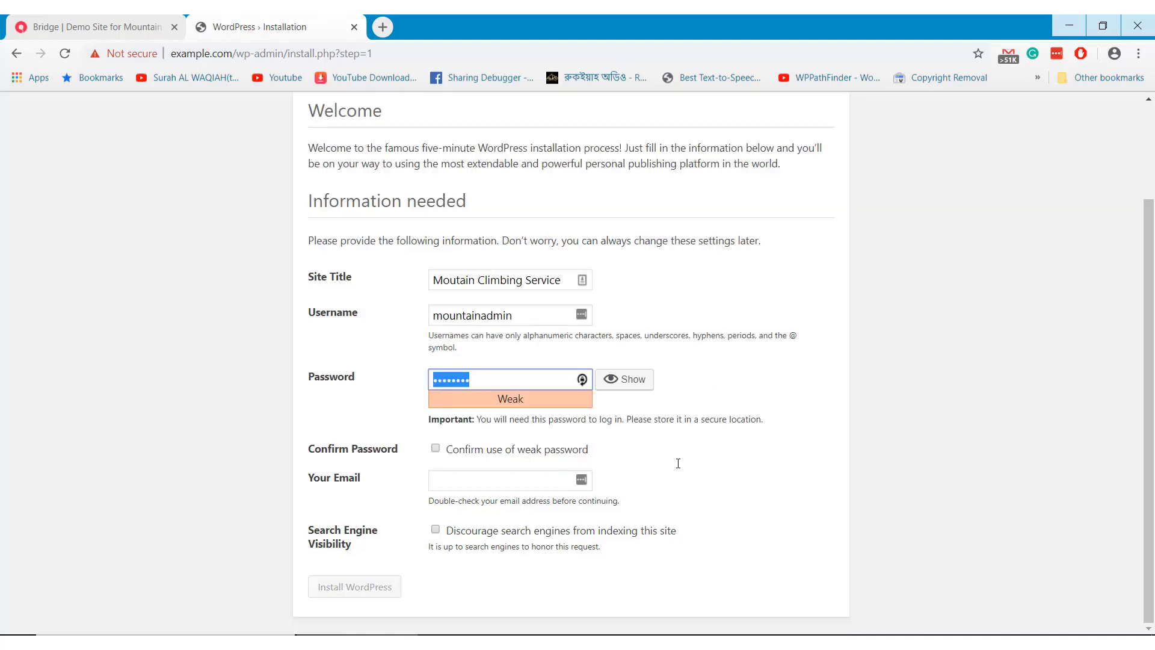
Confirm the weak password, fill in the saved email, and install WordPress
{"action": "left_click", "coordinate": [435, 448]}
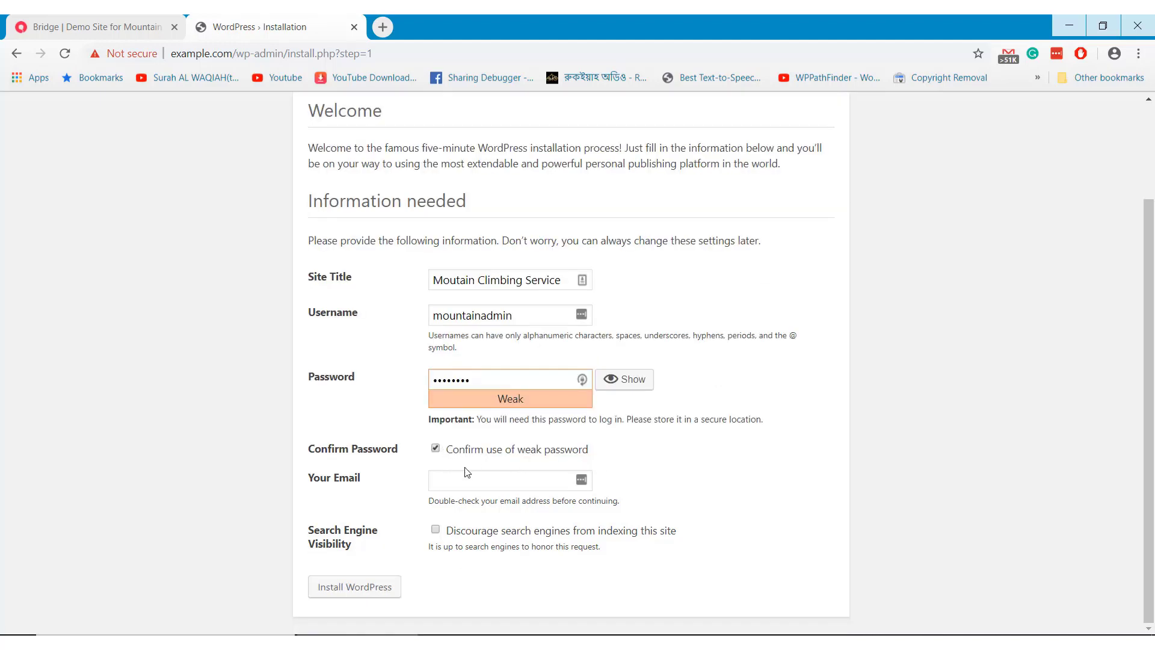
{"action": "left_click", "coordinate": [503, 487]}
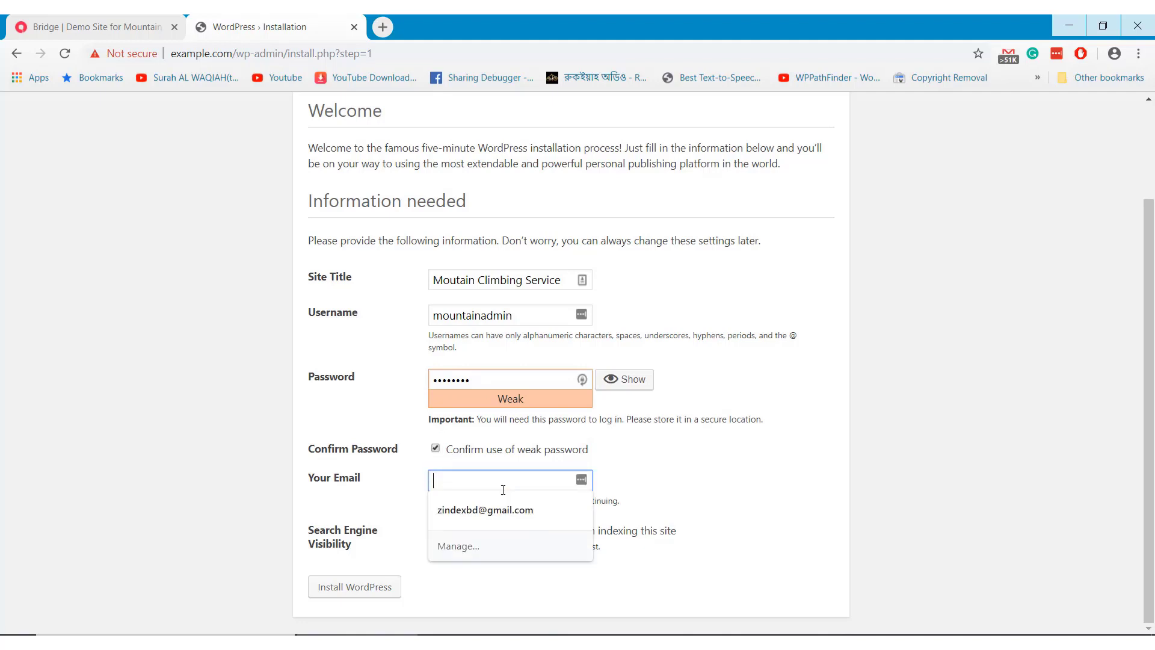
{"action": "left_click", "coordinate": [497, 509]}
{"action": "left_click", "coordinate": [383, 588]}
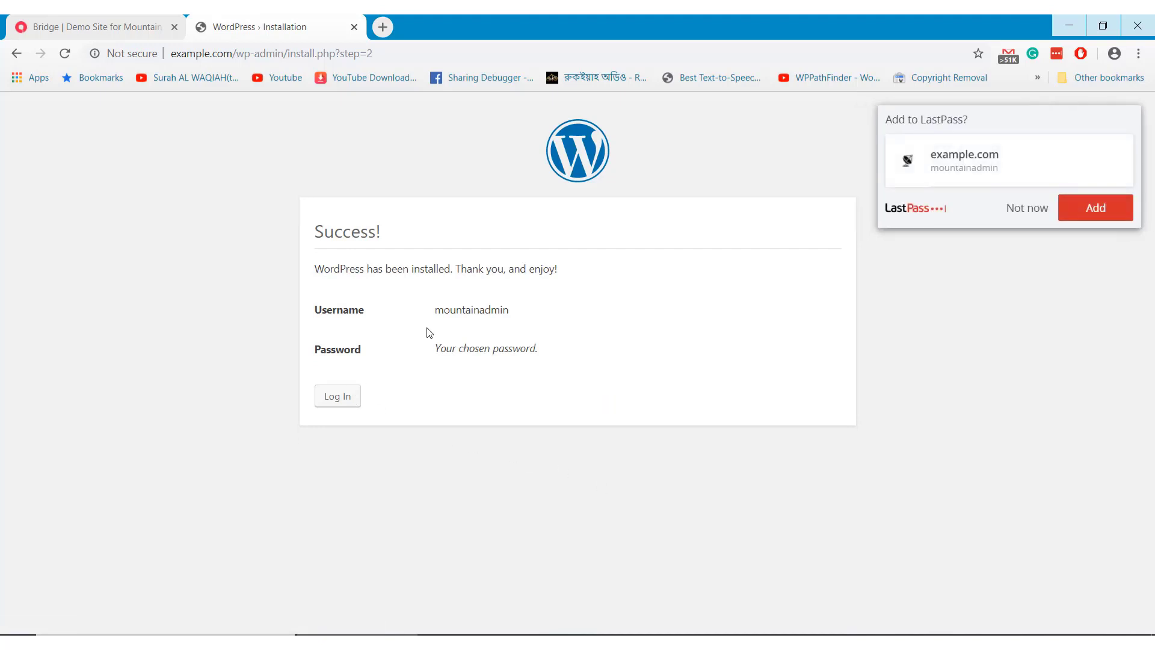
Log in on wp-login.php with the new admin username and password
{"action": "double_click", "coordinate": [451, 309]}
{"action": "key", "text": "ctrl+c"}
{"action": "left_click", "coordinate": [336, 395]}
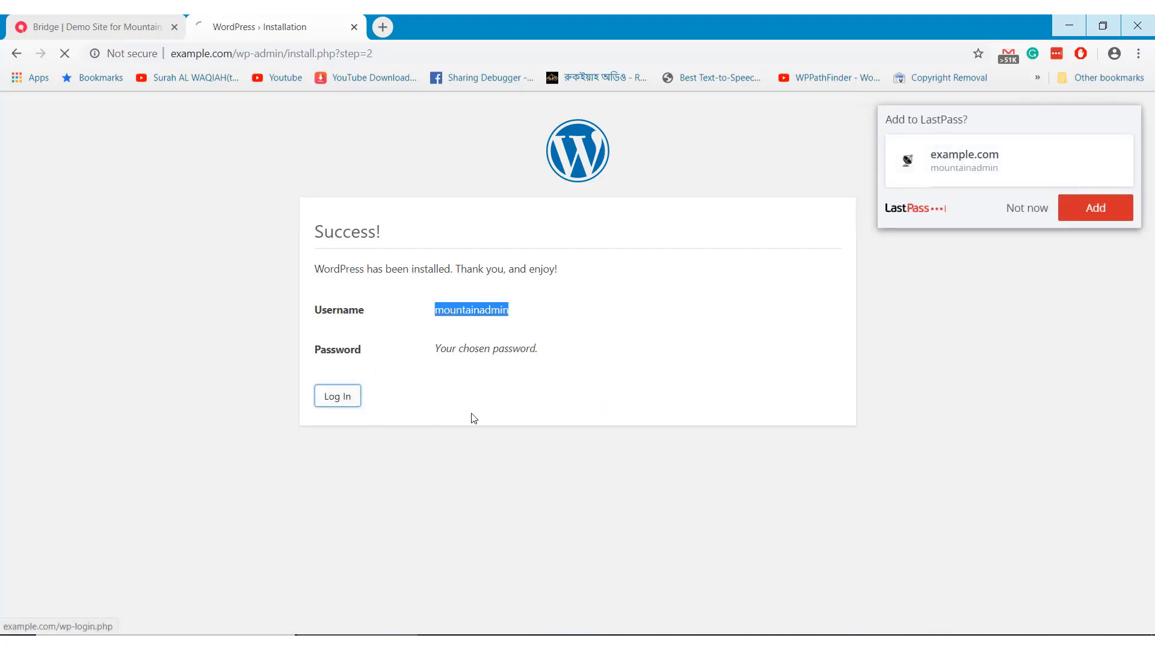
{"action": "key", "text": "ctrl+v"}
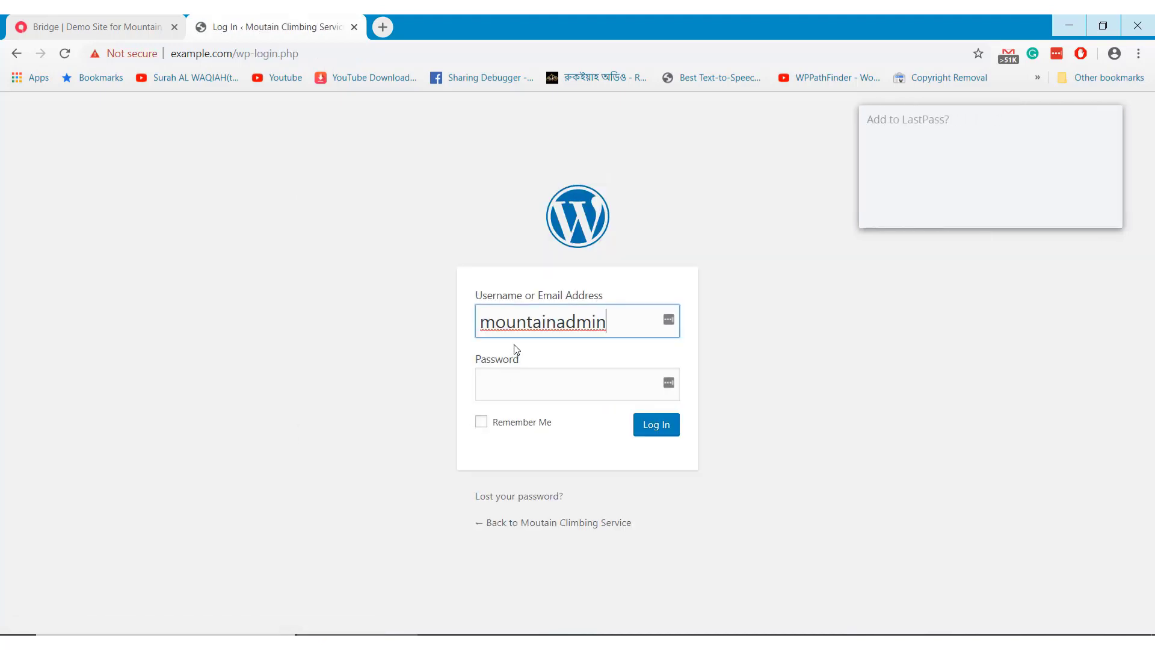
{"action": "left_click", "coordinate": [1027, 208]}
{"action": "left_click", "coordinate": [604, 380]}
{"action": "type", "text": "••••••••"}
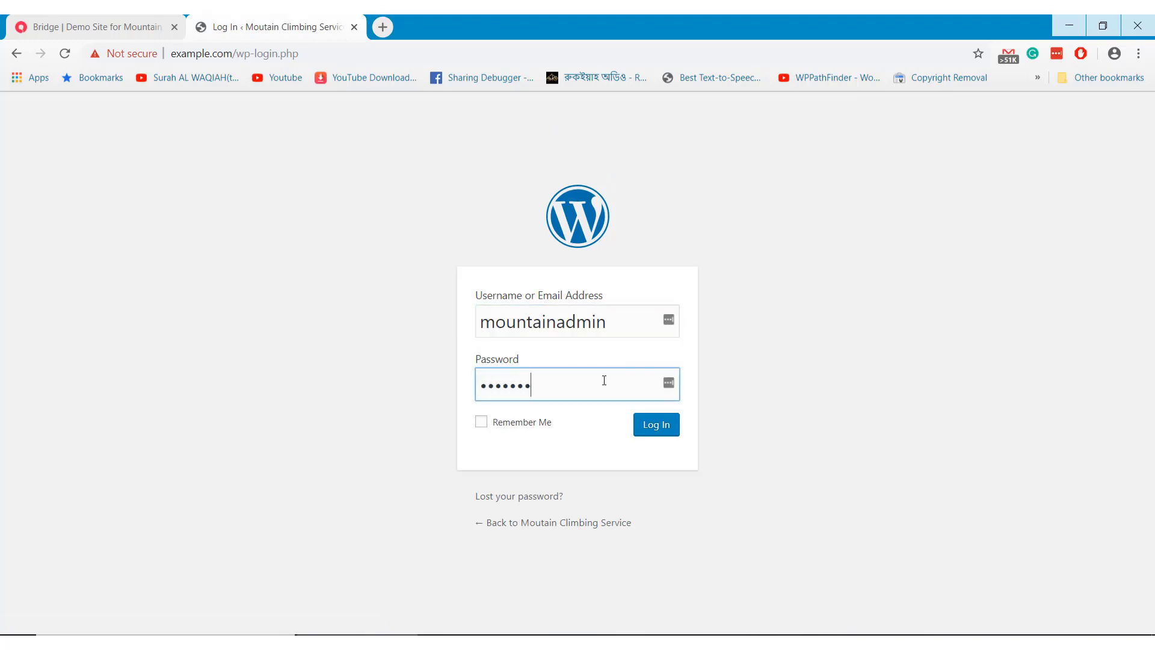
{"action": "left_click", "coordinate": [670, 430]}
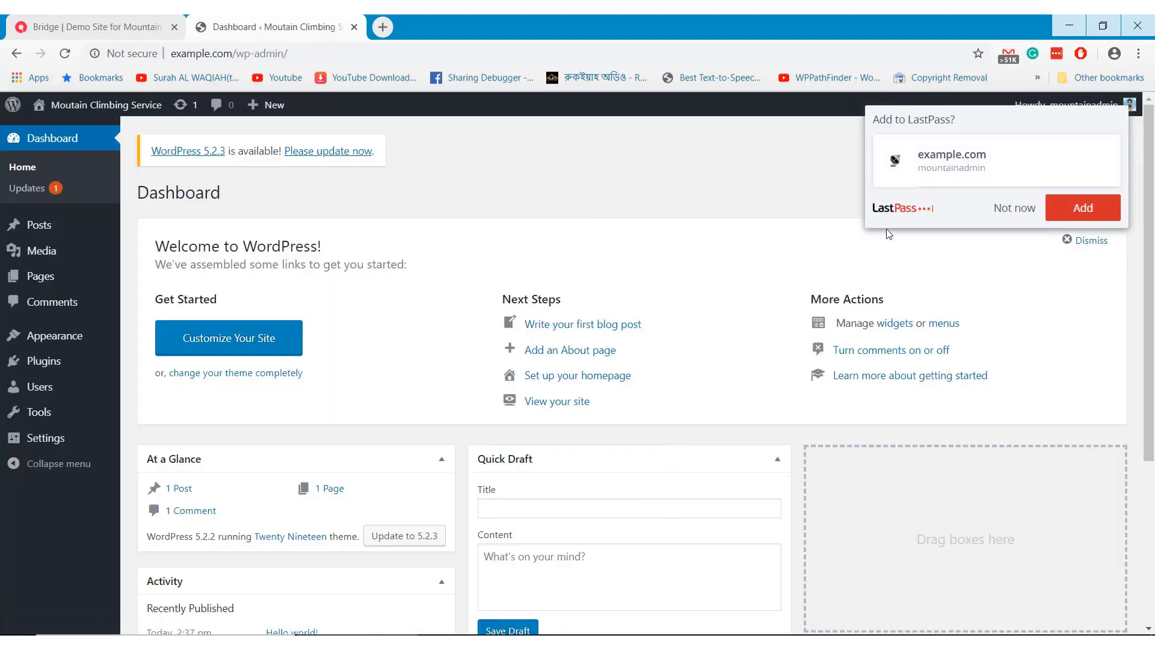
{"action": "left_click", "coordinate": [1014, 207]}
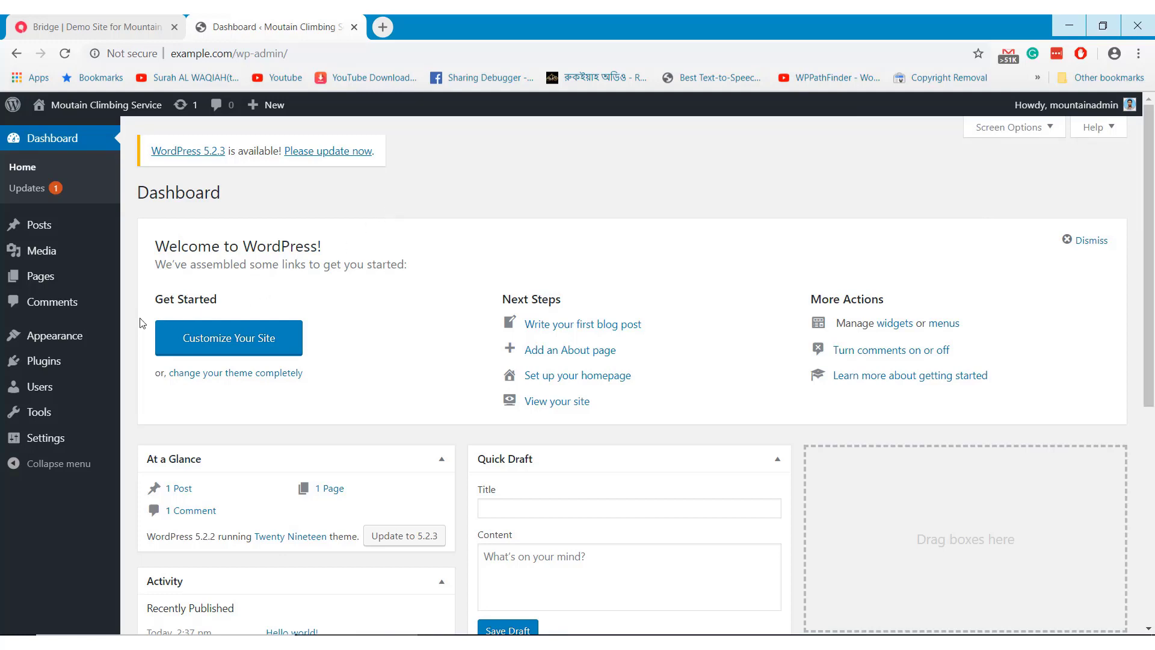
Upload bridge.zip as a new theme, install it and activate Bridge
{"action": "mouse_move", "coordinate": [80, 343]}
{"action": "left_click", "coordinate": [147, 339]}
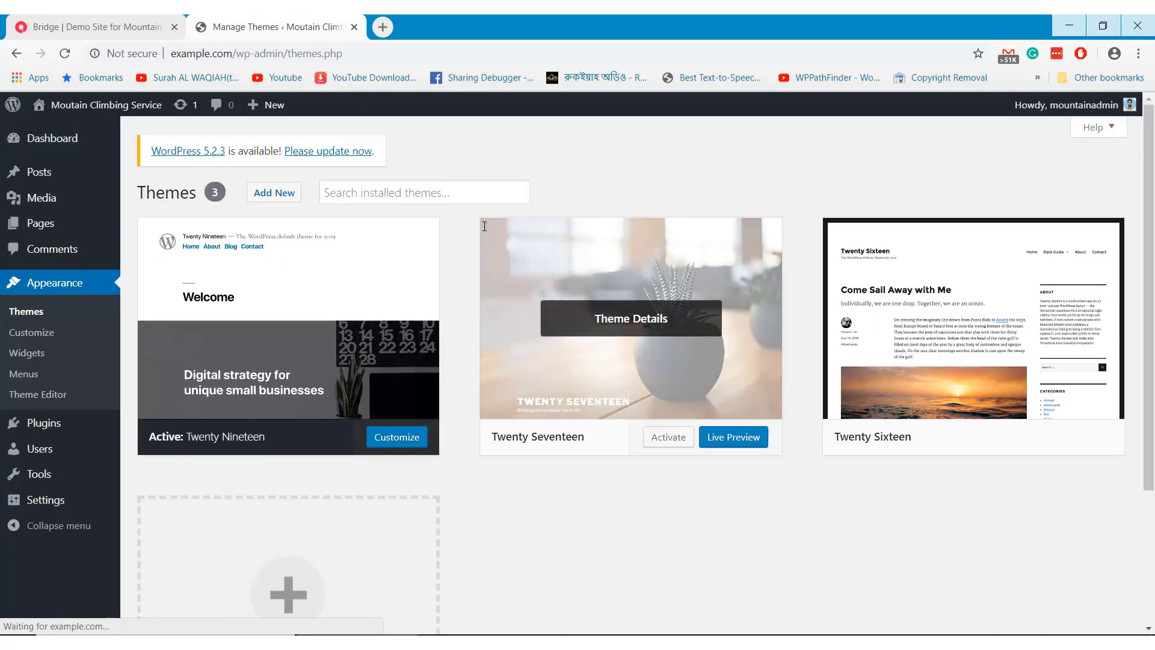
{"action": "left_click", "coordinate": [281, 203]}
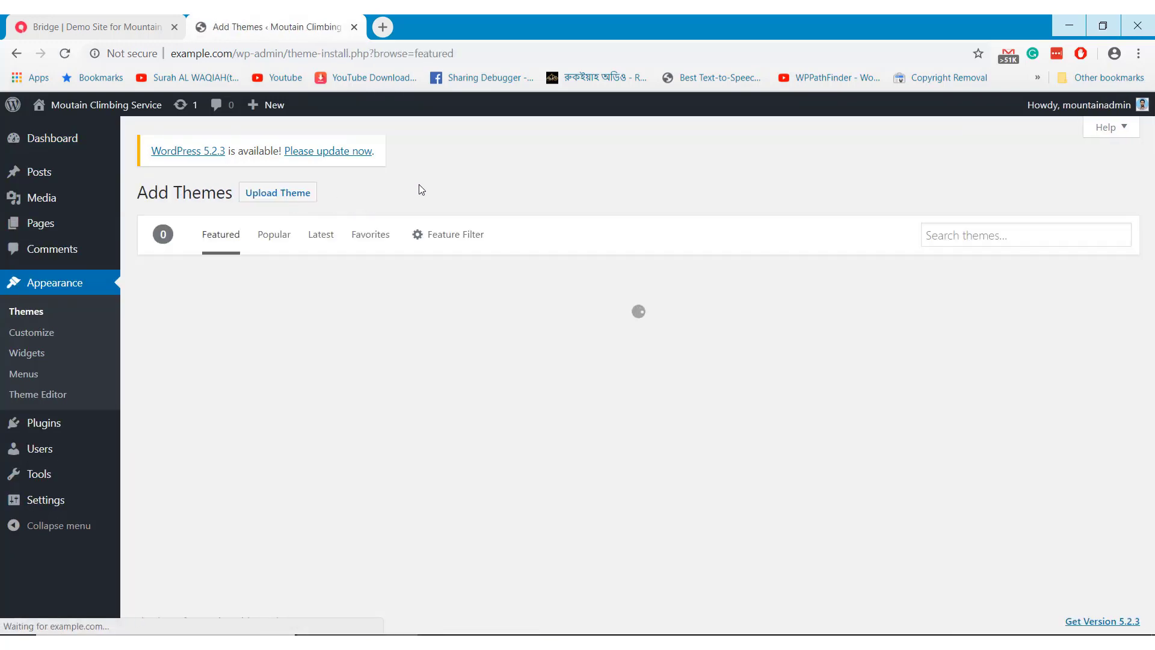
{"action": "left_click", "coordinate": [300, 205]}
{"action": "left_click", "coordinate": [529, 328]}
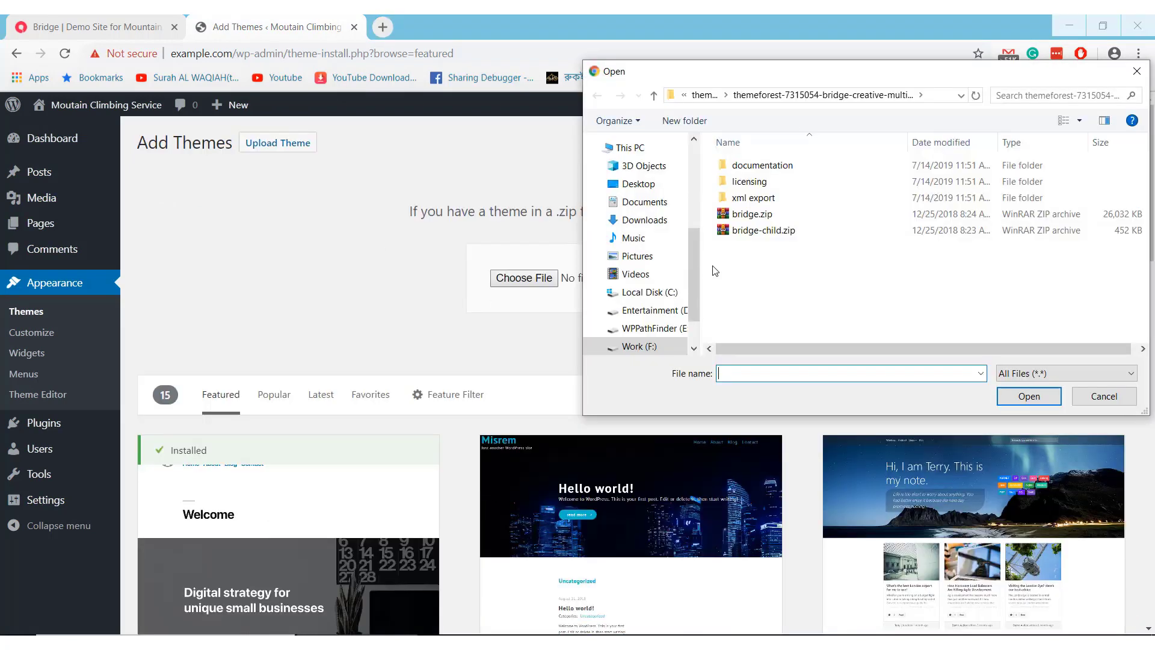
{"action": "left_click", "coordinate": [752, 214]}
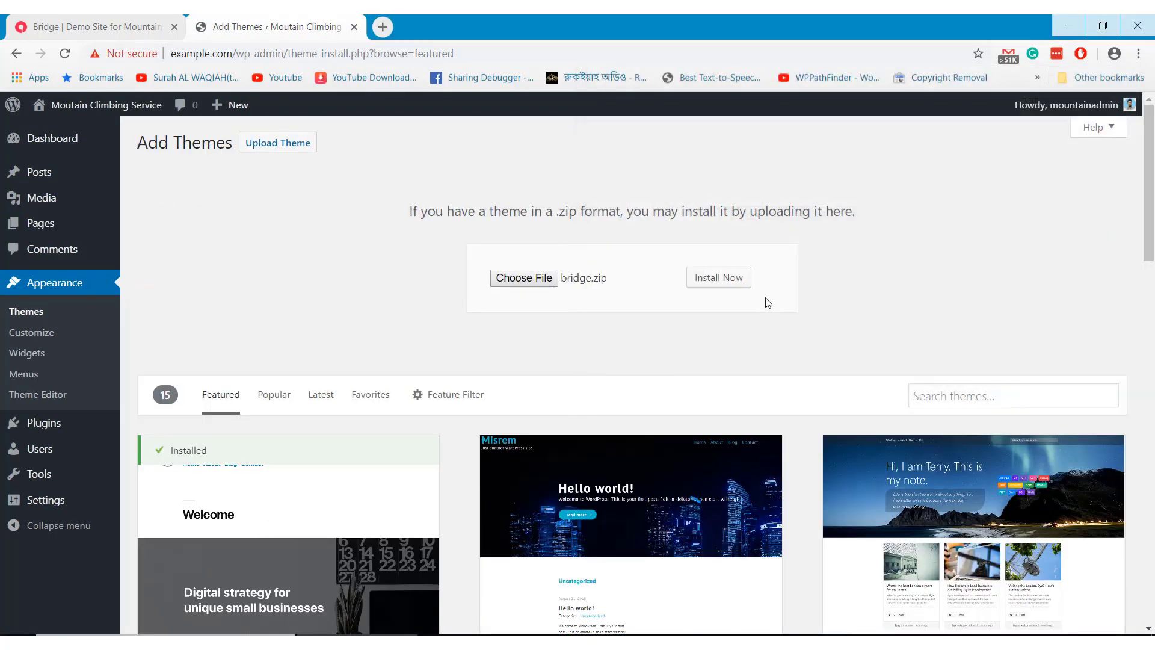
{"action": "left_click", "coordinate": [724, 284]}
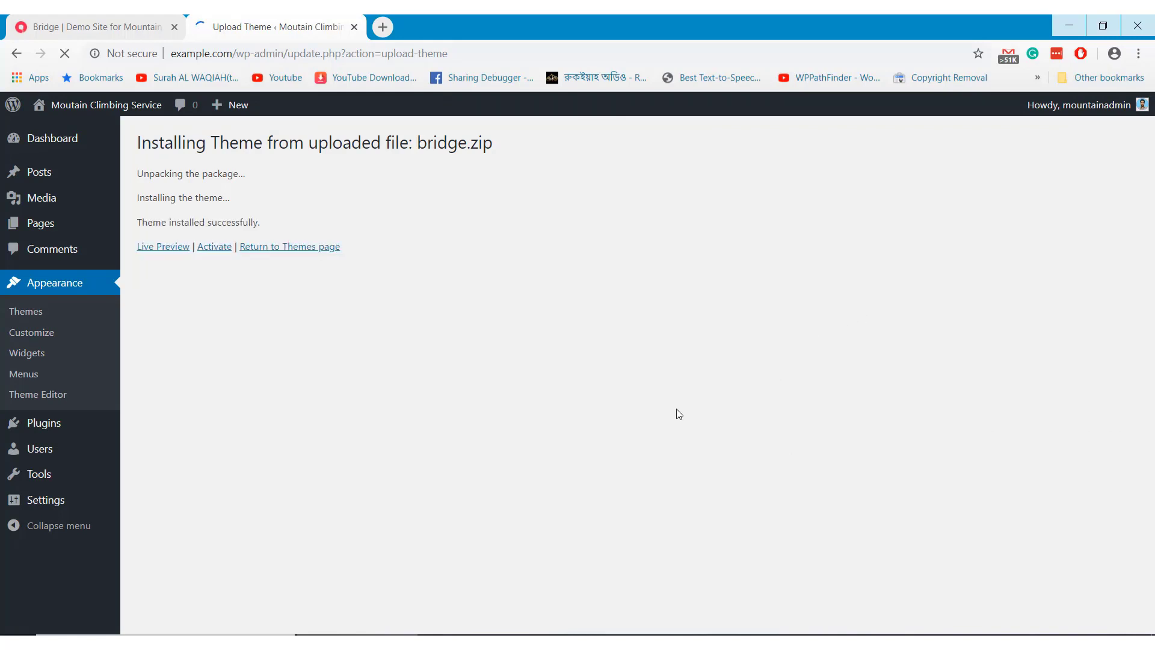
{"action": "left_click", "coordinate": [214, 251]}
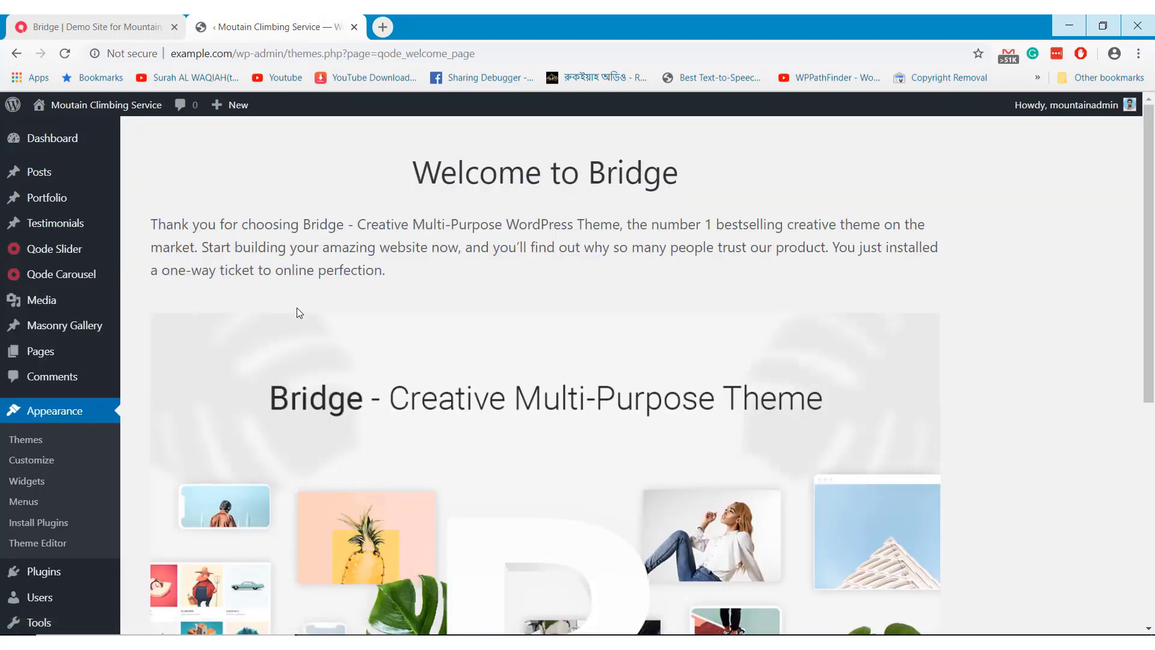
Open Qode Import and check the demo number in the hiking demo's URL
{"action": "scroll", "coordinate": [216, 323], "scroll_direction": "down", "scroll_amount": 2}
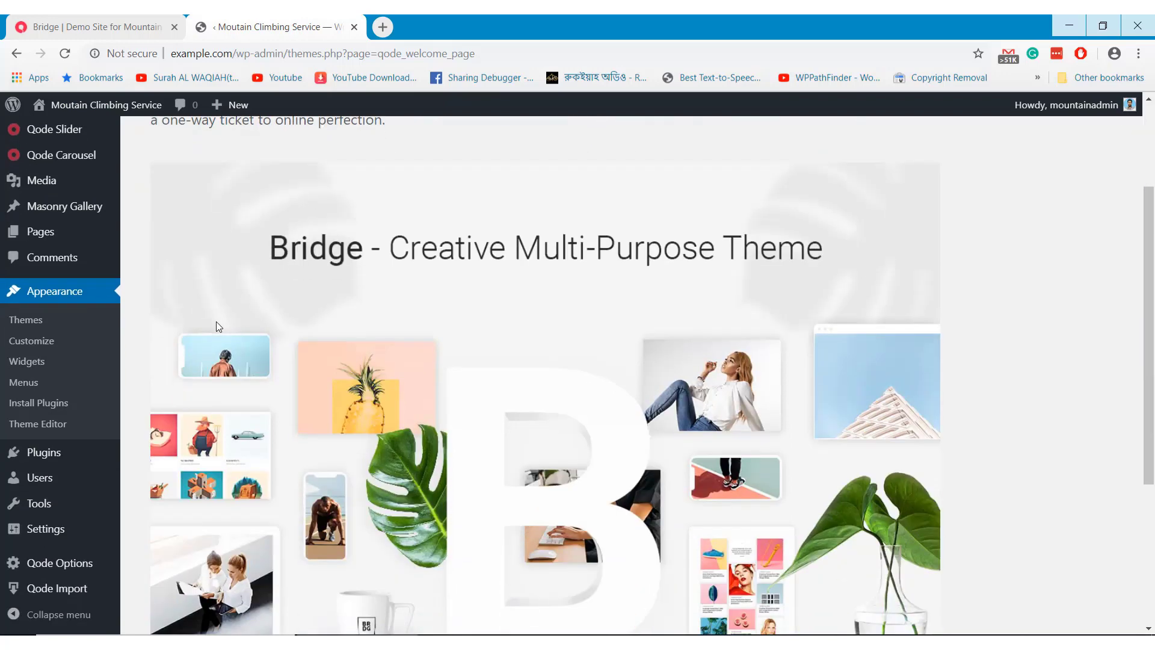
{"action": "left_click", "coordinate": [84, 594]}
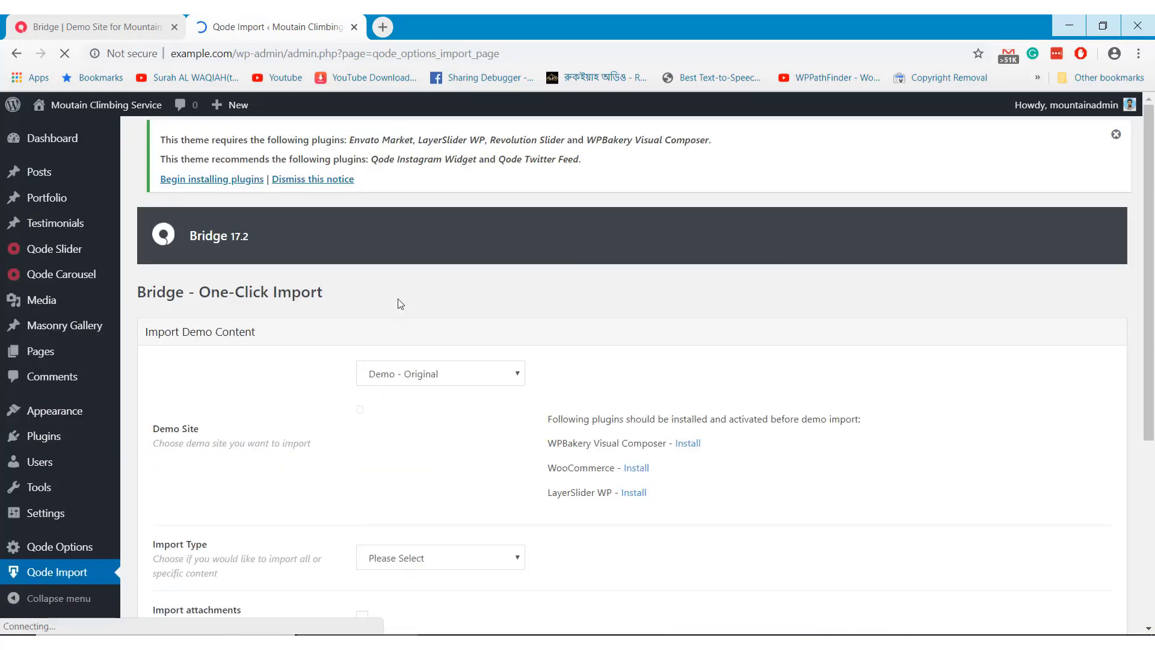
{"action": "left_click", "coordinate": [102, 22]}
{"action": "left_click_drag", "start_coordinate": [139, 53], "coordinate": [157, 53]}
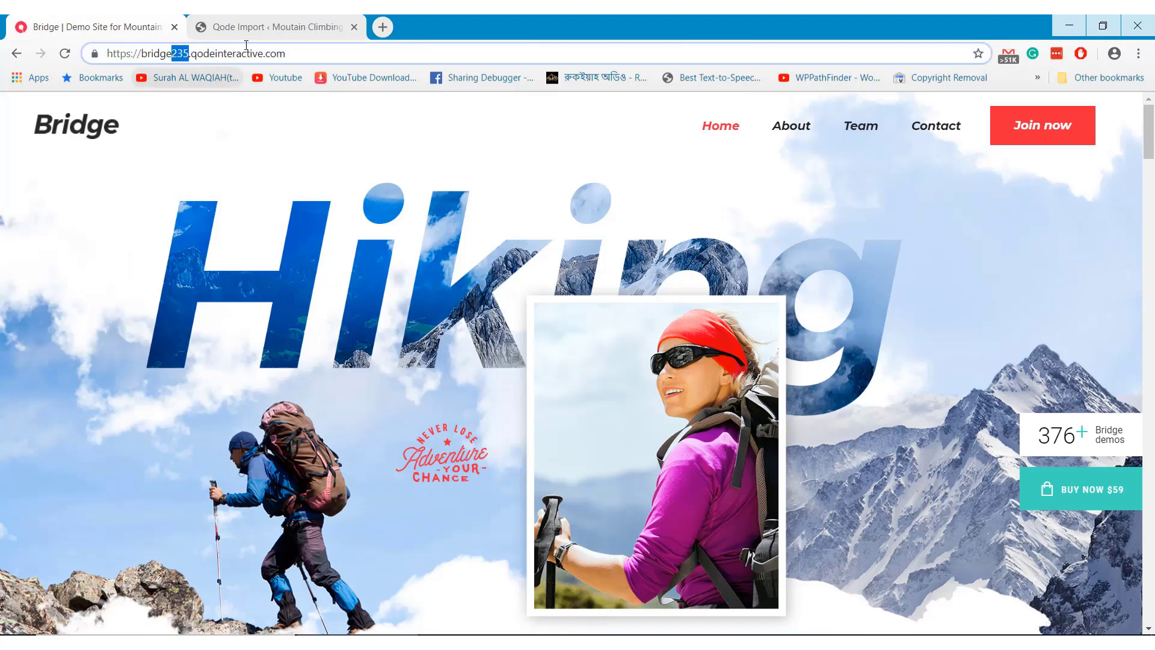
{"action": "left_click", "coordinate": [271, 24]}
Choose 'New Demo 235 - Mountain Climbing' from the Demo Site dropdown
{"action": "scroll", "coordinate": [451, 397], "scroll_direction": "down", "scroll_amount": 2}
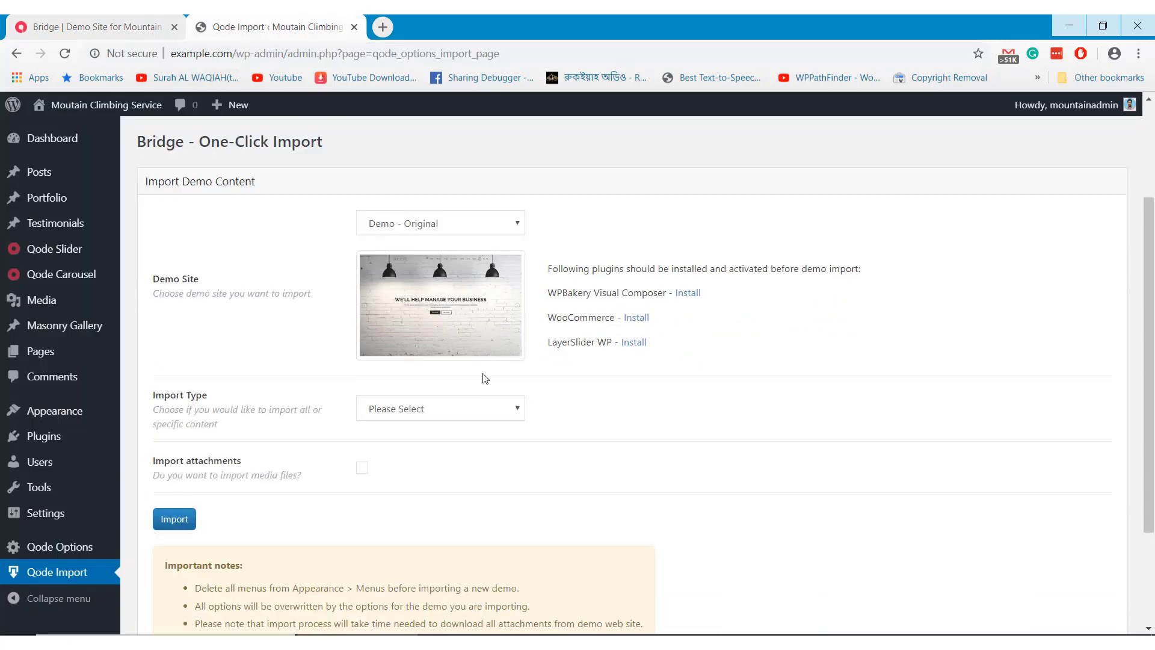
{"action": "left_click", "coordinate": [433, 229]}
{"action": "scroll", "coordinate": [460, 360], "scroll_direction": "down", "scroll_amount": 20}
{"action": "scroll", "coordinate": [461, 360], "scroll_direction": "down", "scroll_amount": 20}
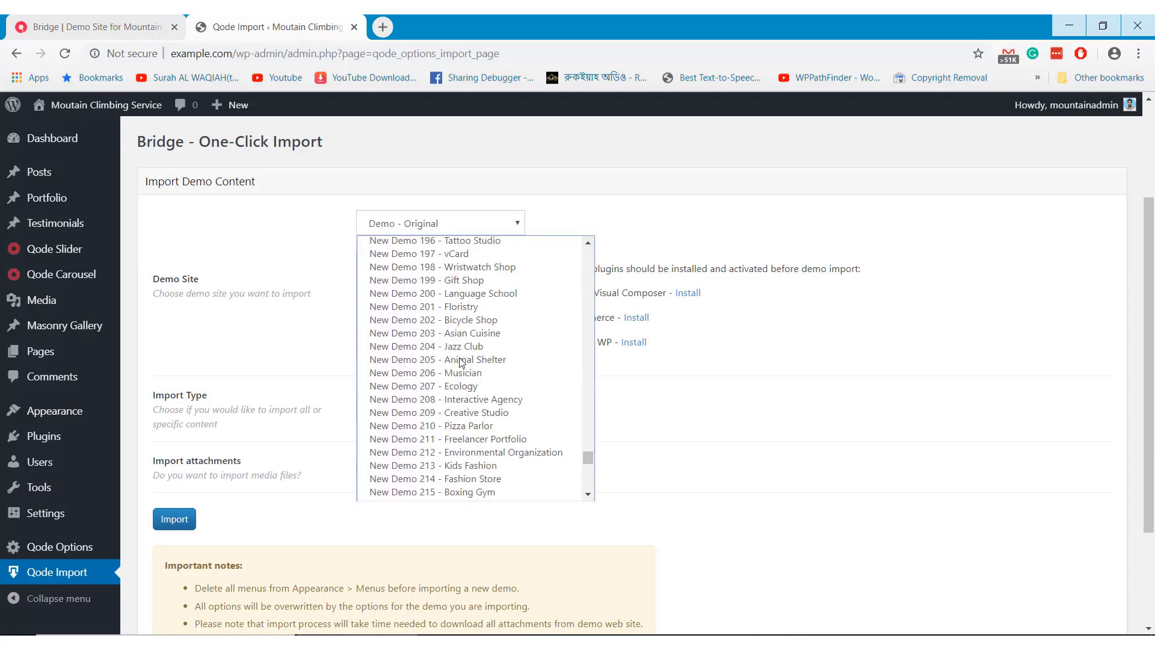
{"action": "scroll", "coordinate": [461, 361], "scroll_direction": "down", "scroll_amount": 7}
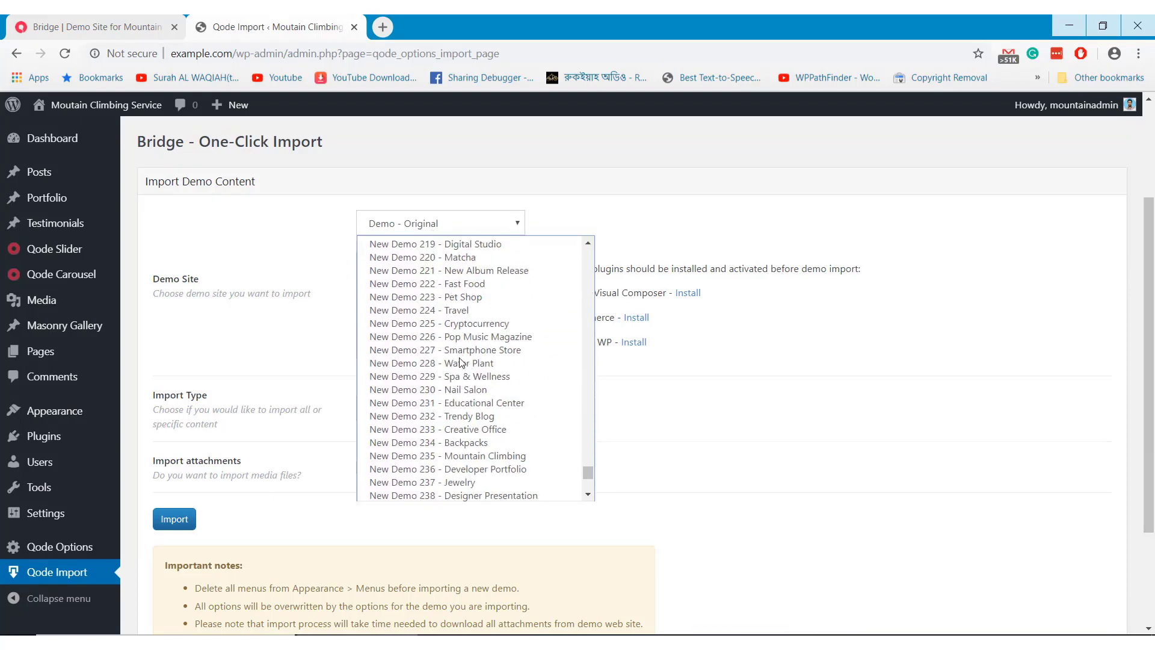
{"action": "left_click", "coordinate": [443, 456]}
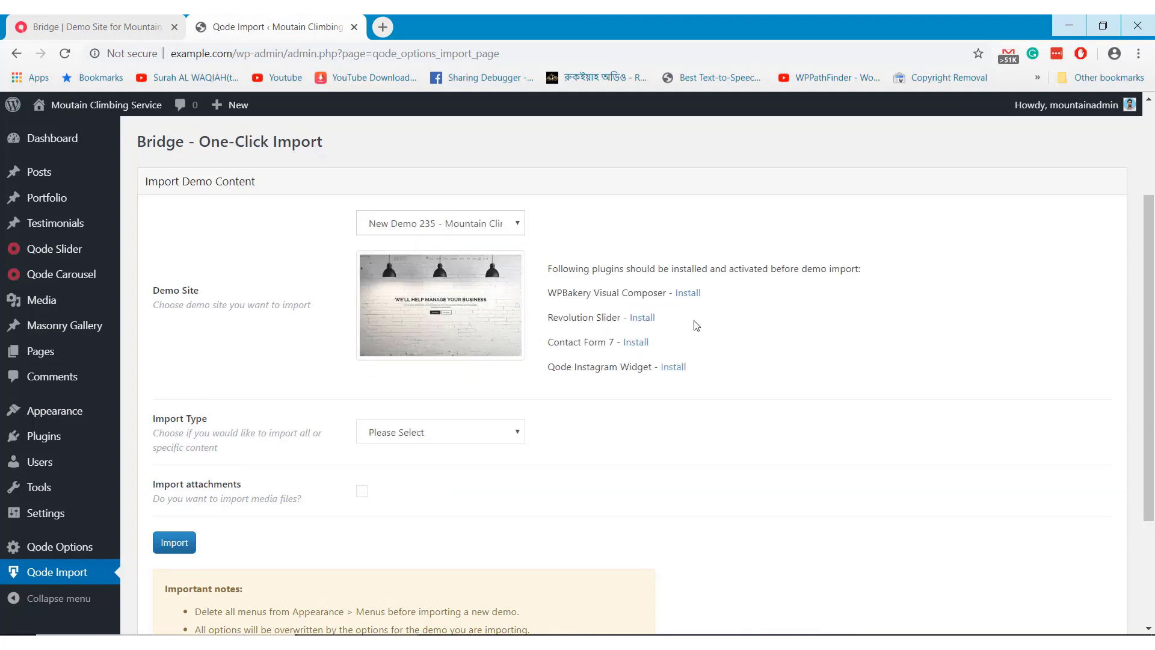
Bulk-install all the plugins the demo requires
{"action": "left_click", "coordinate": [687, 293]}
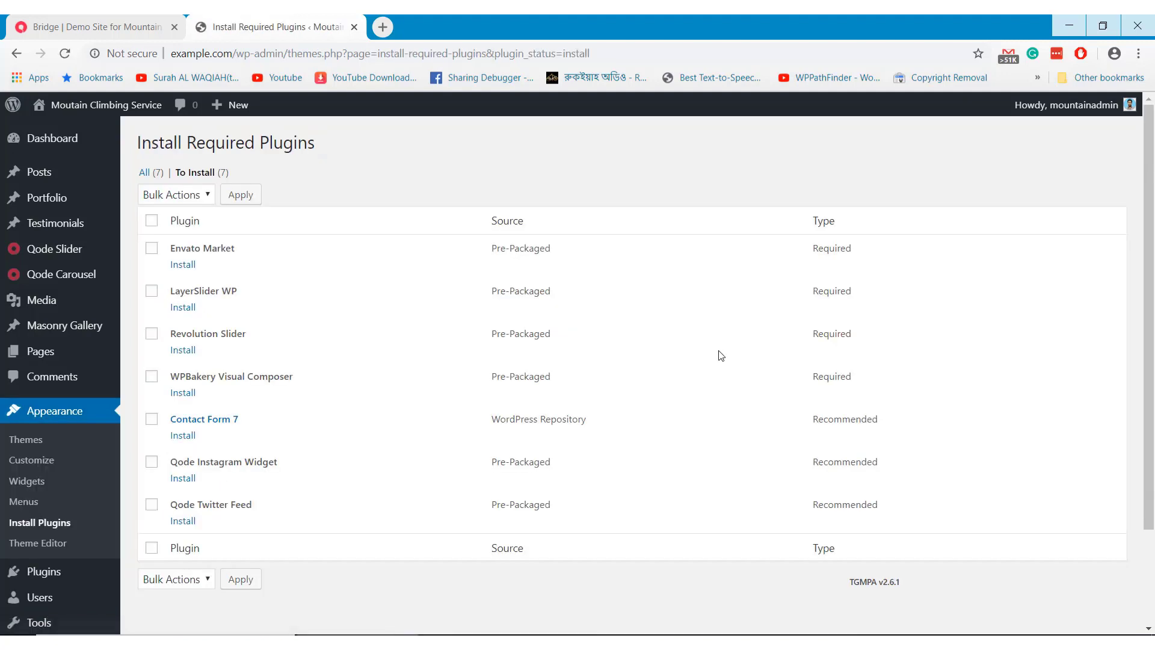
{"action": "left_click", "coordinate": [152, 221]}
{"action": "left_click", "coordinate": [162, 198]}
{"action": "left_click", "coordinate": [171, 225]}
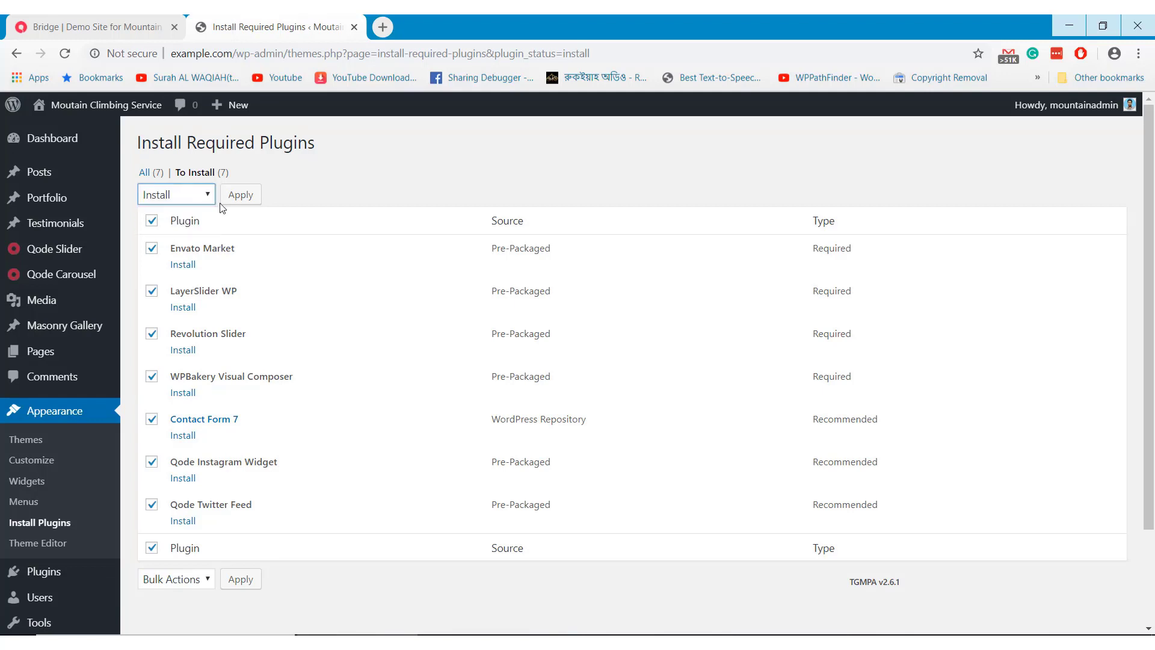
{"action": "left_click", "coordinate": [240, 194]}
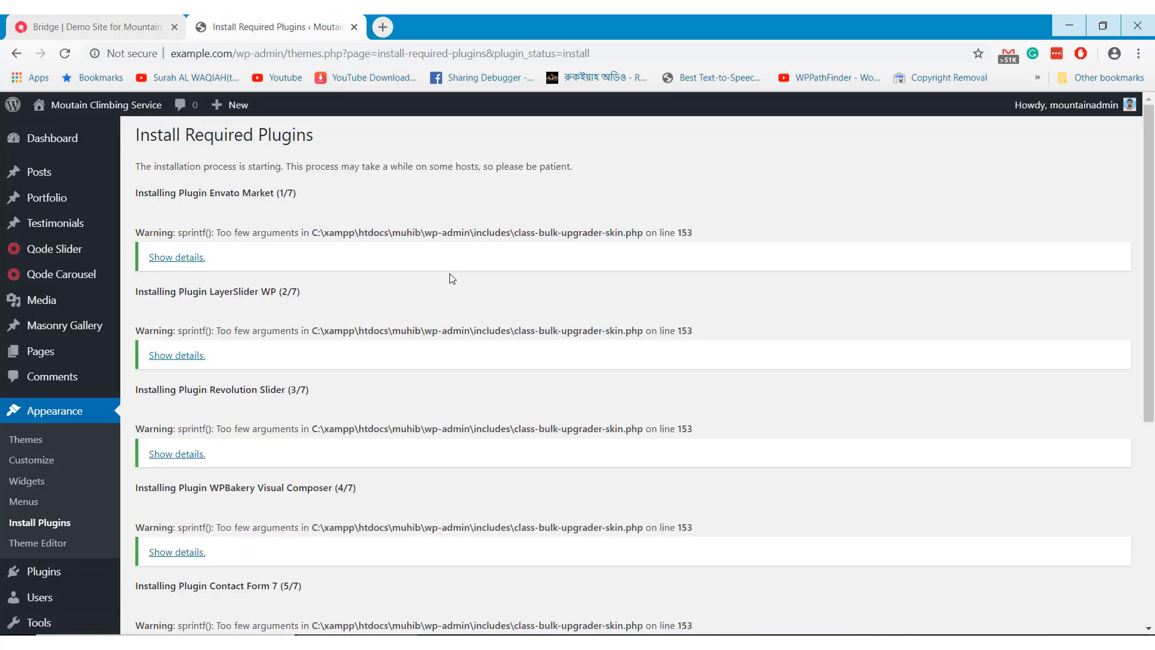
{"action": "scroll", "coordinate": [450, 279], "scroll_direction": "down", "scroll_amount": 6}
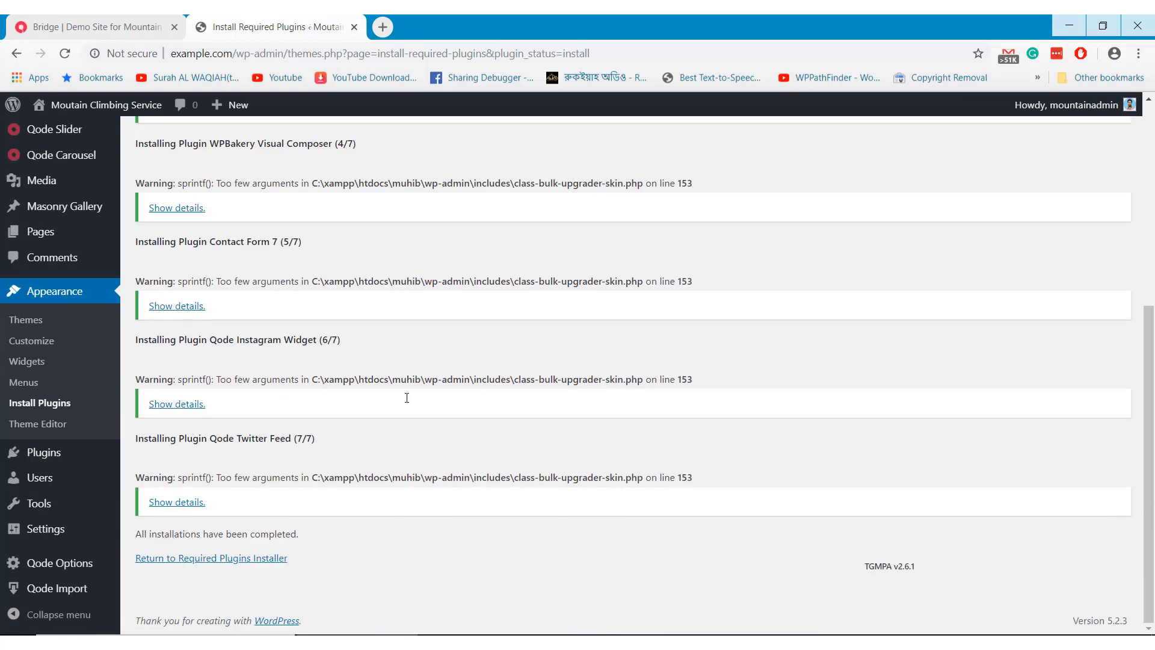
Bulk-activate all the required plugins on the Install Required Plugins page
{"action": "left_click", "coordinate": [271, 558]}
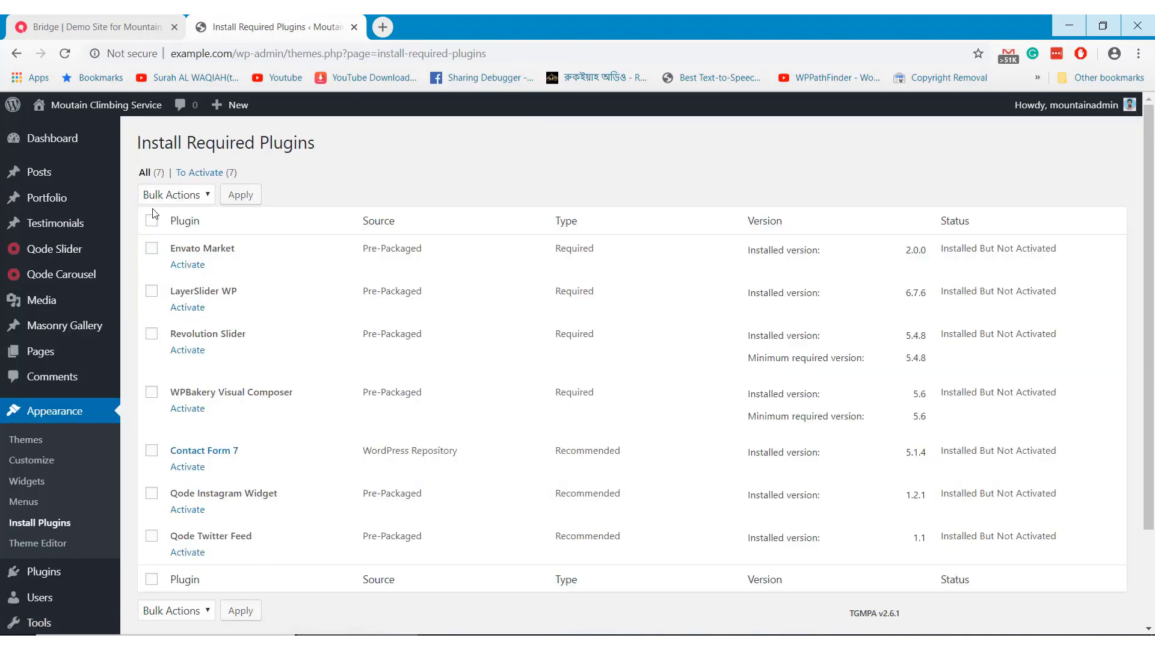
{"action": "left_click", "coordinate": [152, 220]}
{"action": "left_click", "coordinate": [155, 196]}
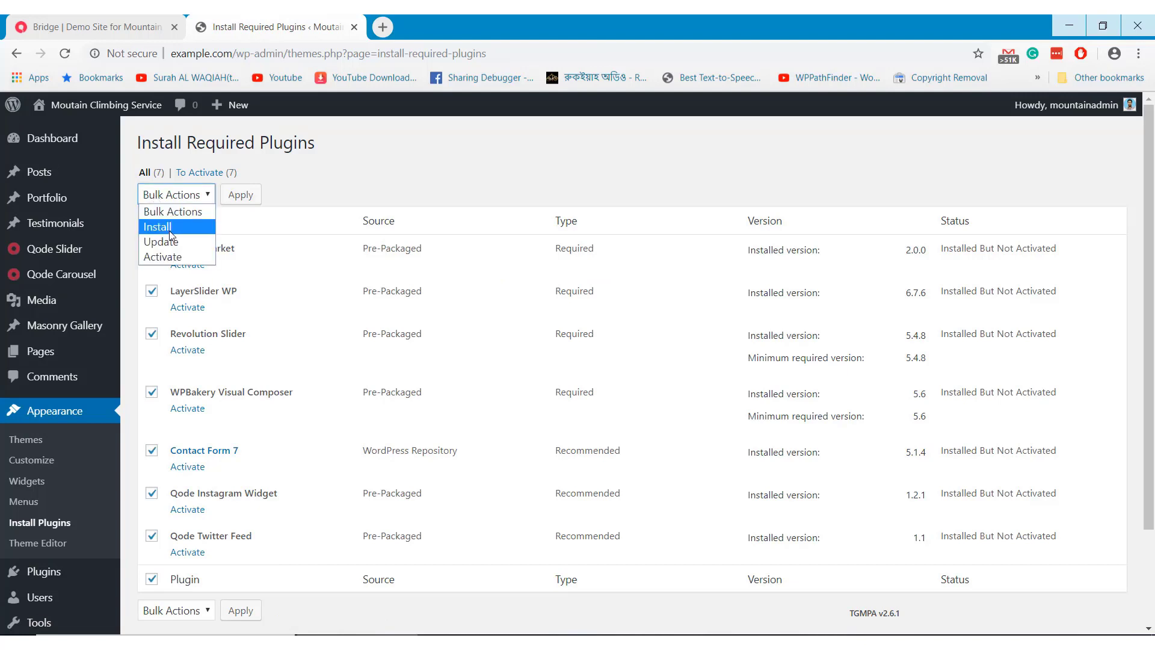
{"action": "left_click", "coordinate": [174, 258]}
{"action": "left_click", "coordinate": [239, 203]}
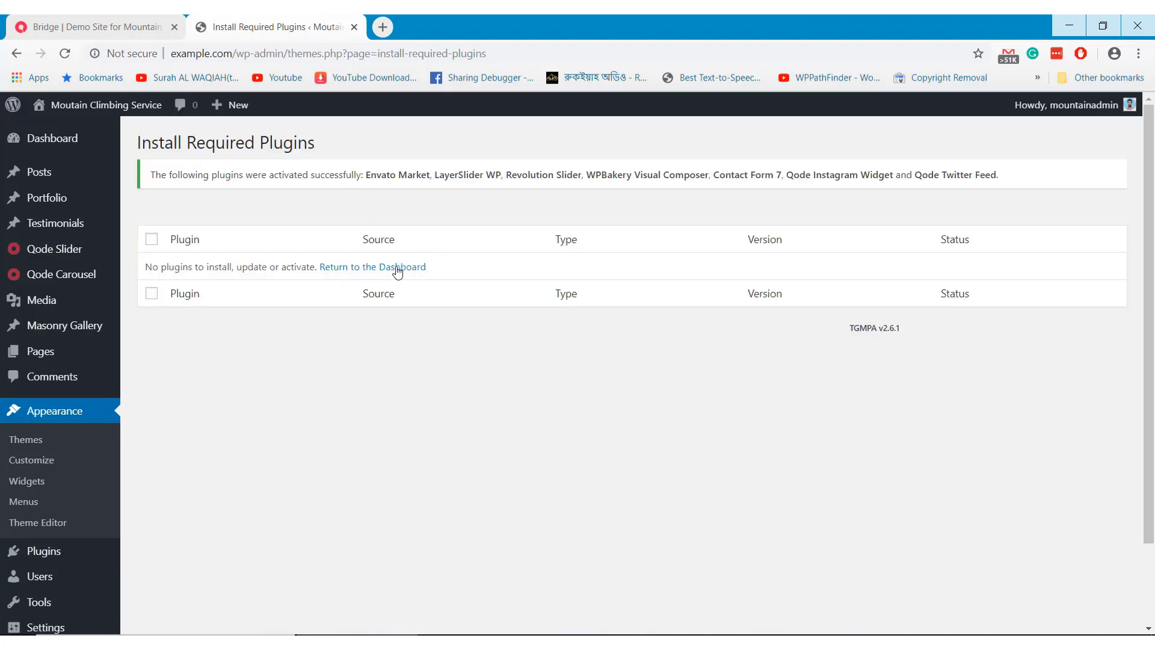
Return to the Bridge One-Click Import page via Qode Import
{"action": "left_click", "coordinate": [397, 267]}
{"action": "scroll", "coordinate": [395, 272], "scroll_direction": "down", "scroll_amount": 5}
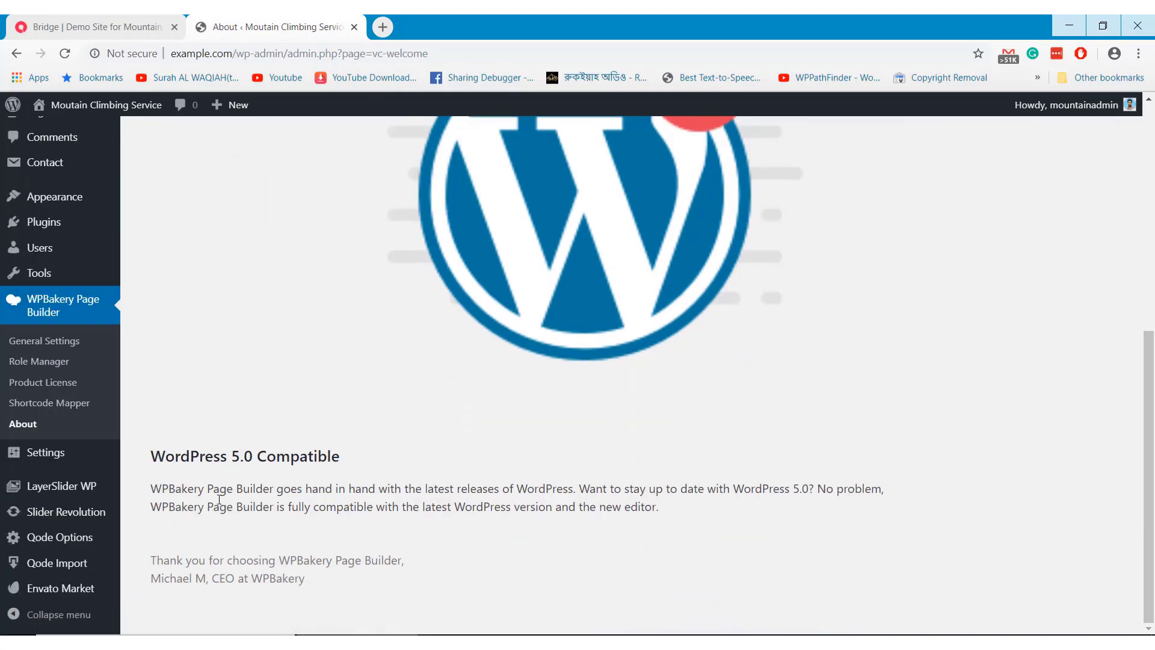
{"action": "left_click", "coordinate": [89, 569]}
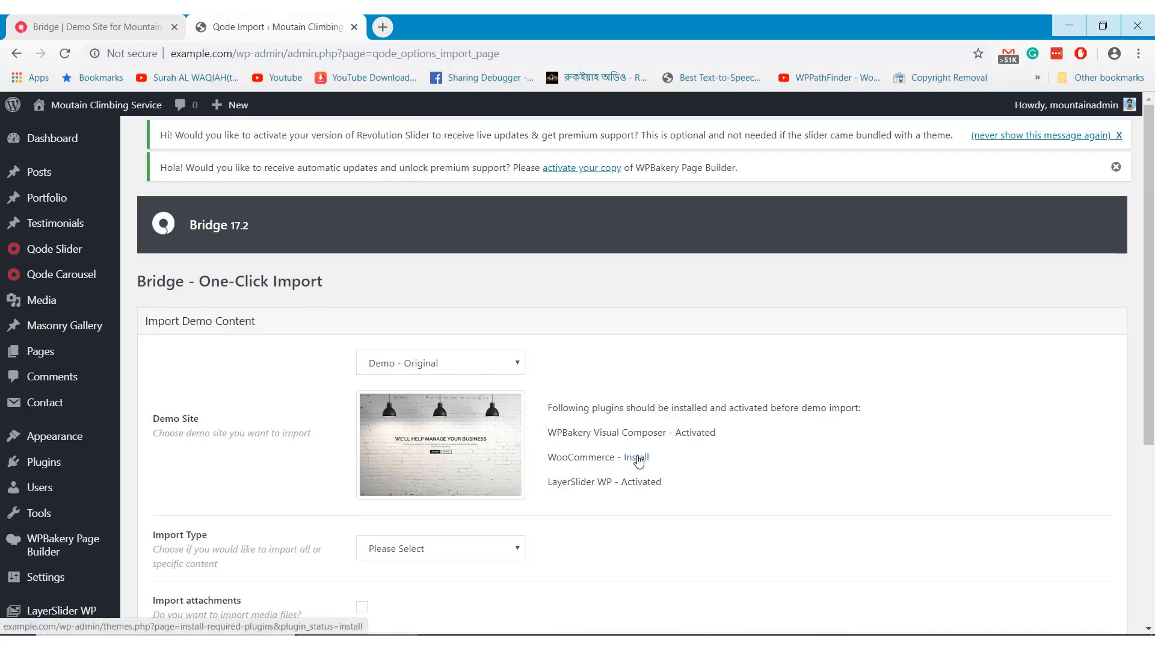
Select 'New Demo 235 - Mountain Climbing' as the demo site
{"action": "left_click", "coordinate": [490, 372]}
{"action": "scroll", "coordinate": [485, 316], "scroll_direction": "down", "scroll_amount": 20}
{"action": "scroll", "coordinate": [485, 319], "scroll_direction": "down", "scroll_amount": 20}
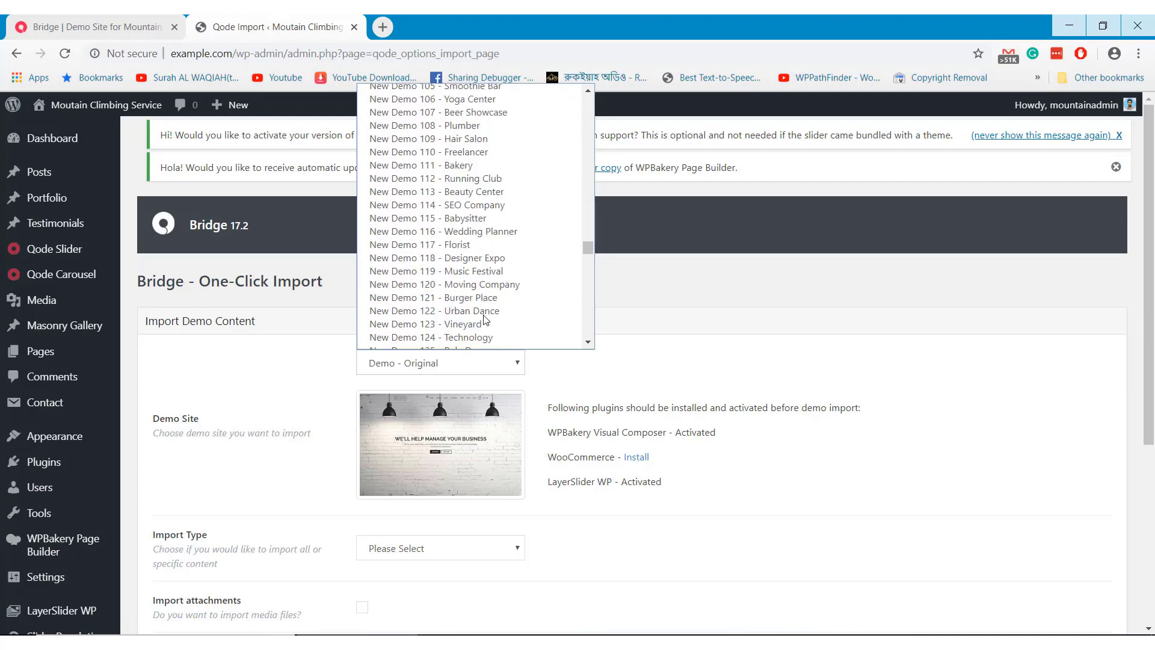
{"action": "scroll", "coordinate": [485, 319], "scroll_direction": "down", "scroll_amount": 12}
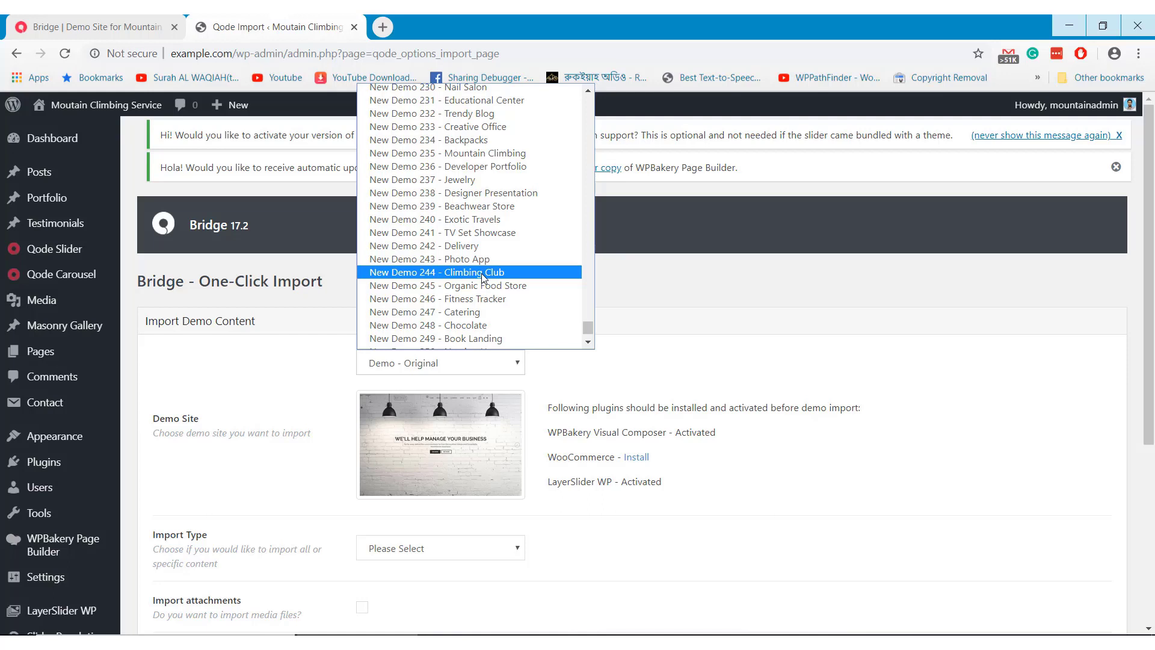
{"action": "left_click", "coordinate": [463, 154]}
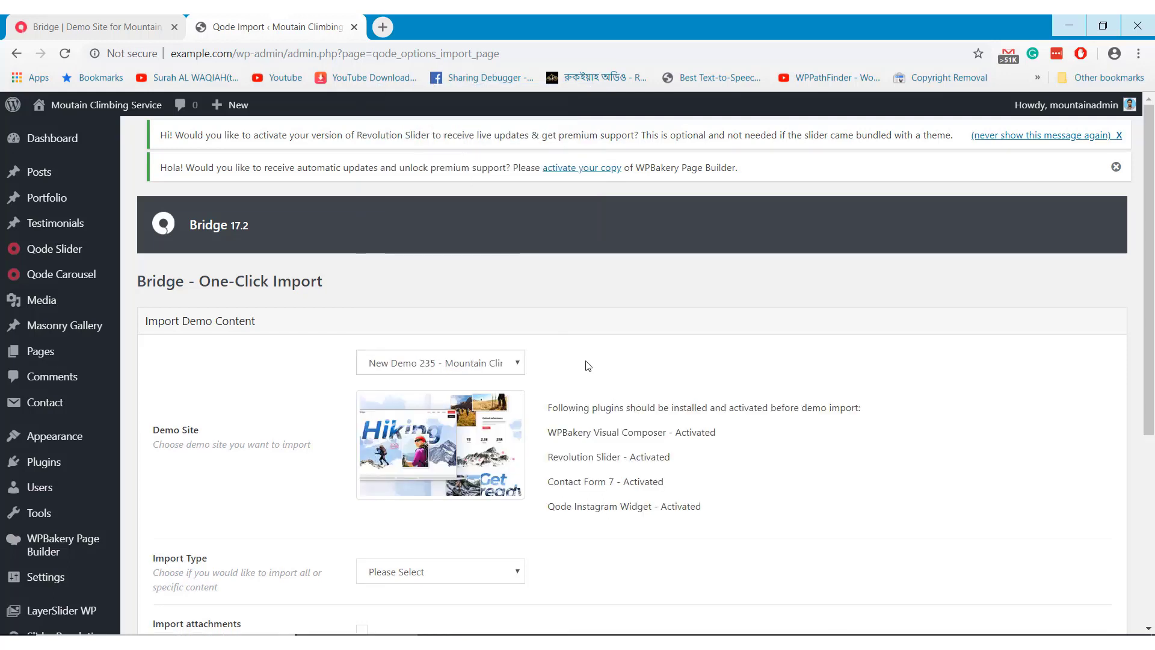
Set Import Type to All, include attachments, and start and confirm the import
{"action": "scroll", "coordinate": [588, 366], "scroll_direction": "down", "scroll_amount": 3}
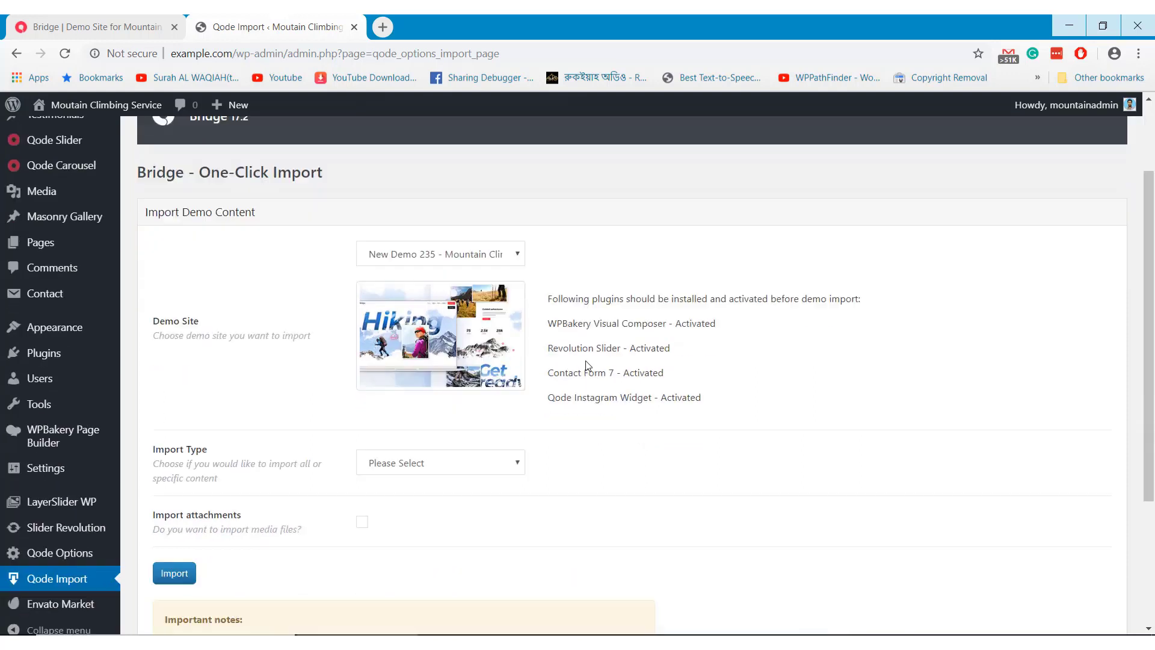
{"action": "left_click", "coordinate": [517, 424]}
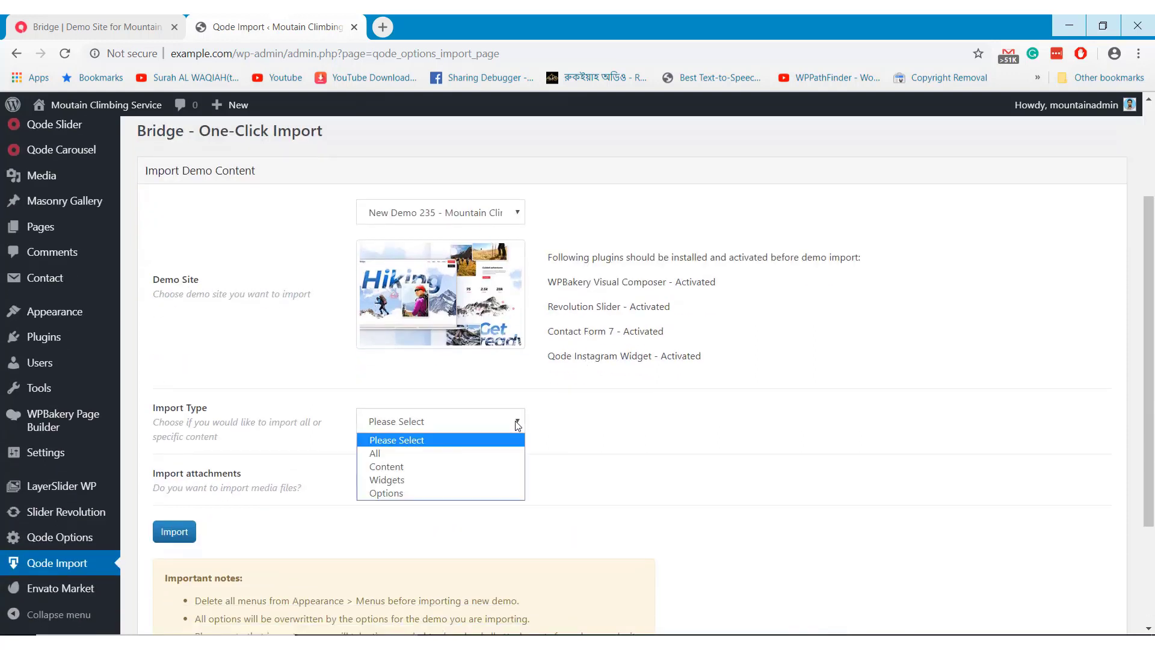
{"action": "left_click", "coordinate": [482, 453]}
{"action": "left_click", "coordinate": [362, 480]}
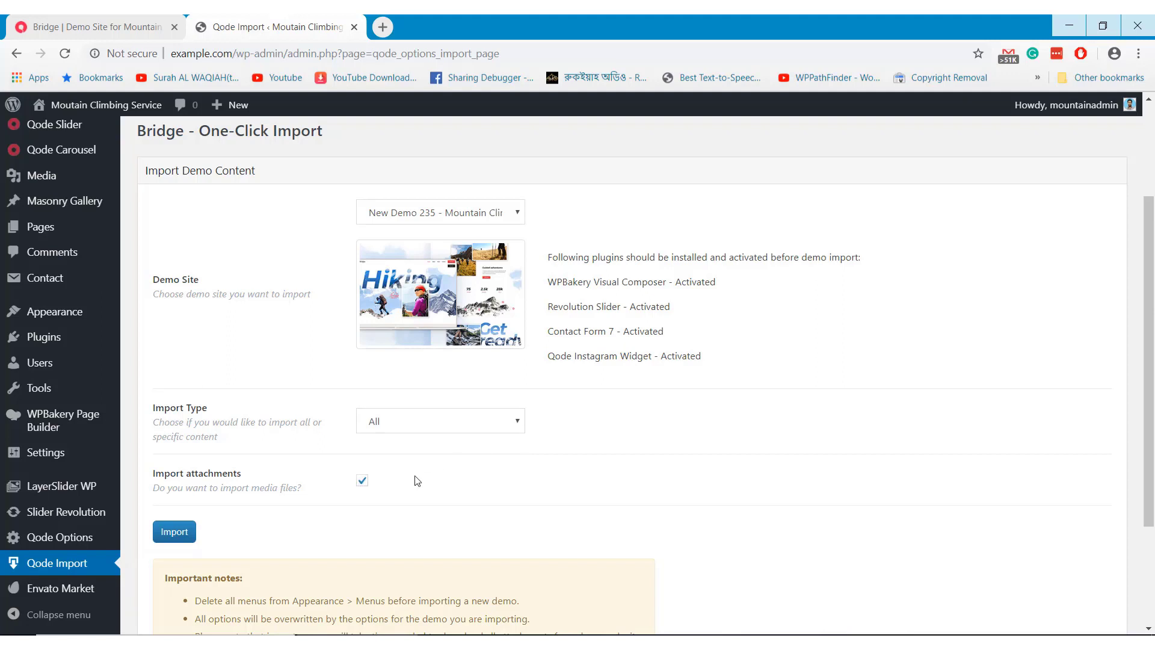
{"action": "left_click", "coordinate": [183, 531]}
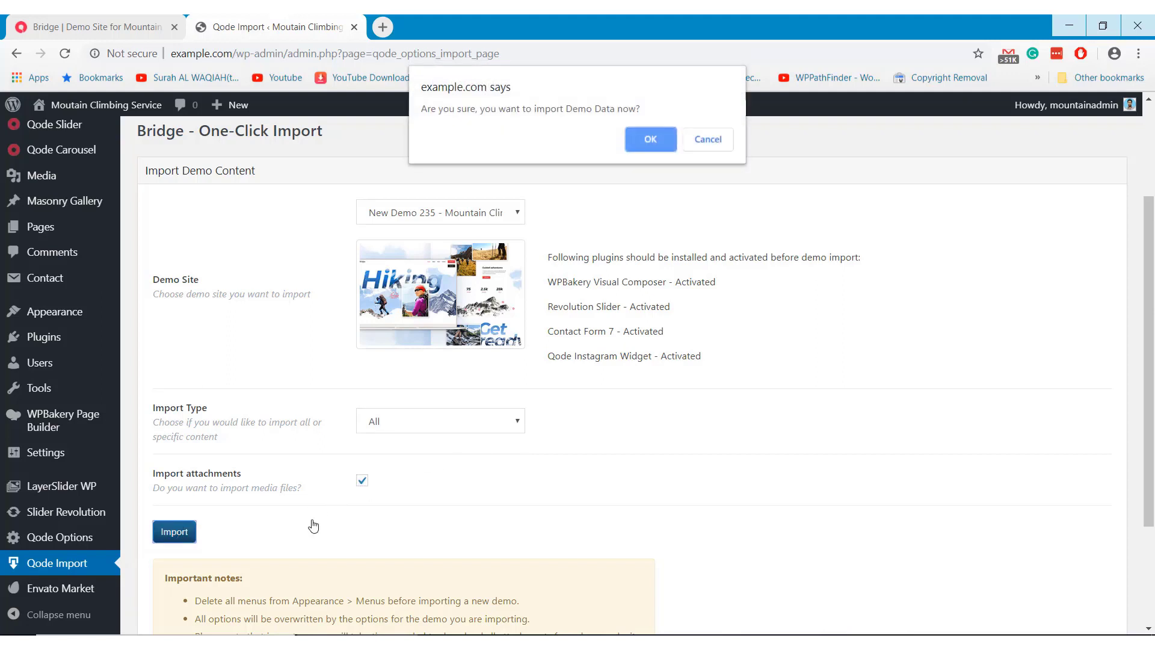
{"action": "left_click", "coordinate": [647, 145]}
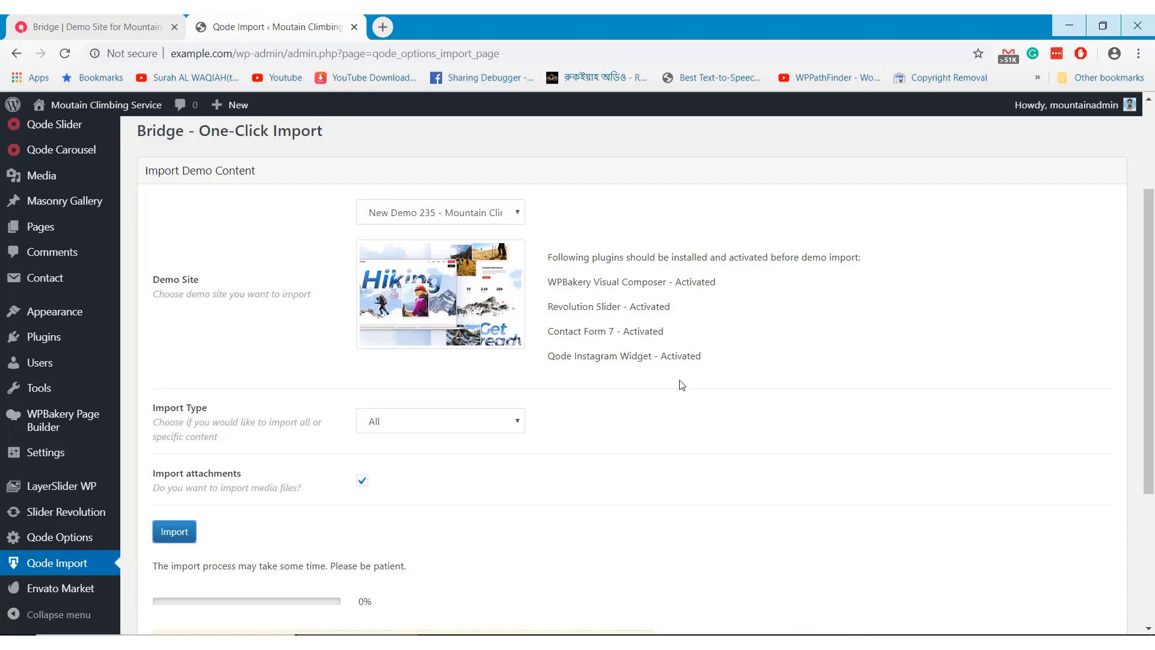
Let the Mountain Climbing demo import reach 100% and show 'Import is completed'
{"action": "scroll", "coordinate": [682, 385], "scroll_direction": "down", "scroll_amount": 3}
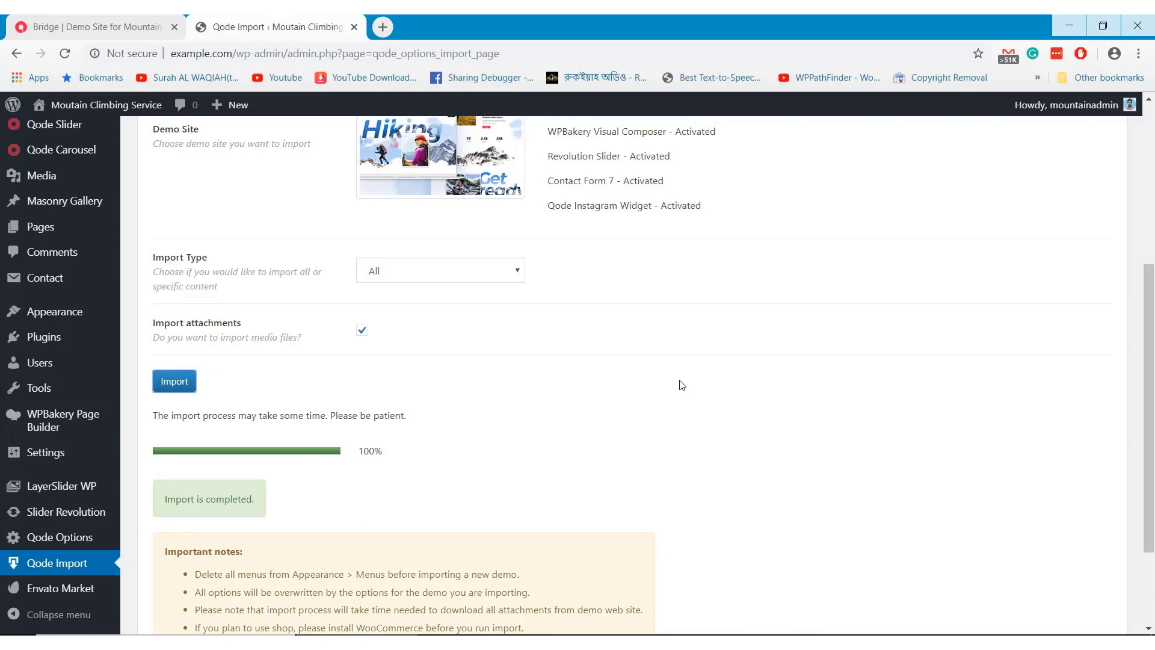
Visit the live site, scroll from the Hiking hero to the footer, then return to top
{"action": "mouse_move", "coordinate": [90, 105]}
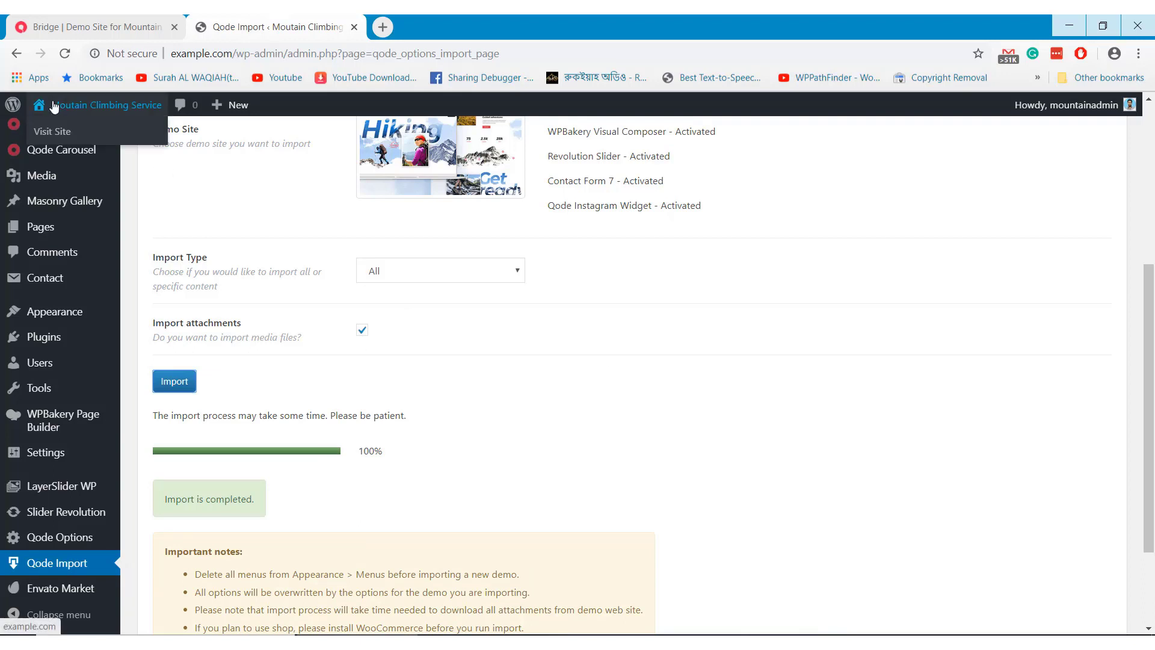
{"action": "left_click", "coordinate": [59, 138]}
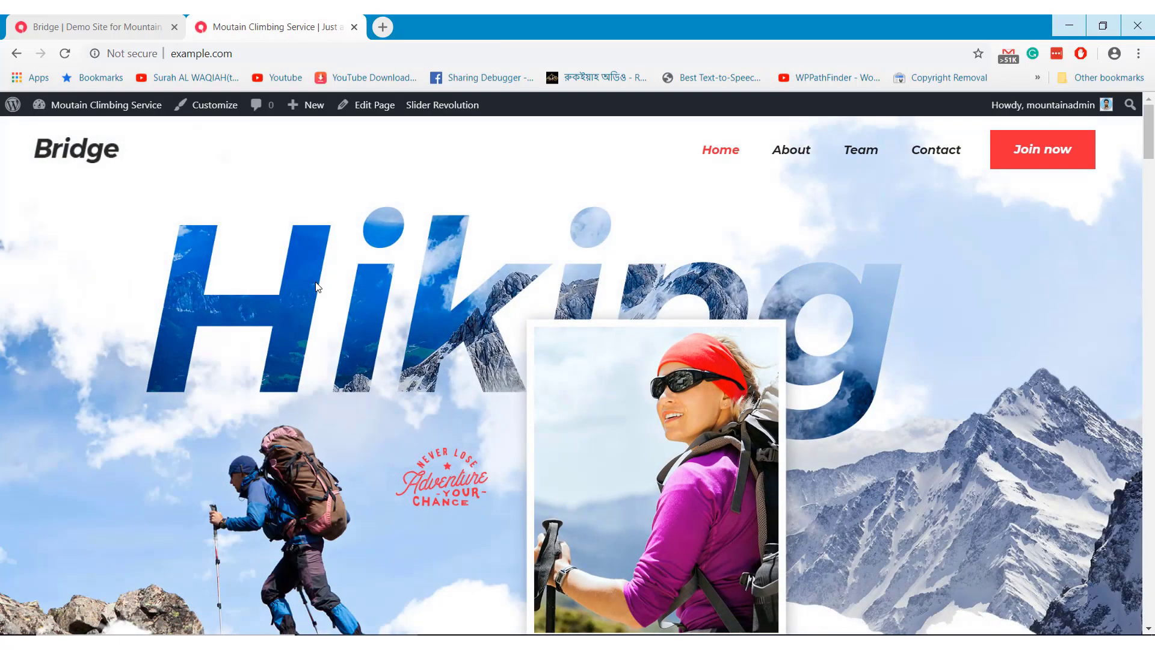
{"action": "scroll", "coordinate": [272, 326], "scroll_direction": "down", "scroll_amount": 5}
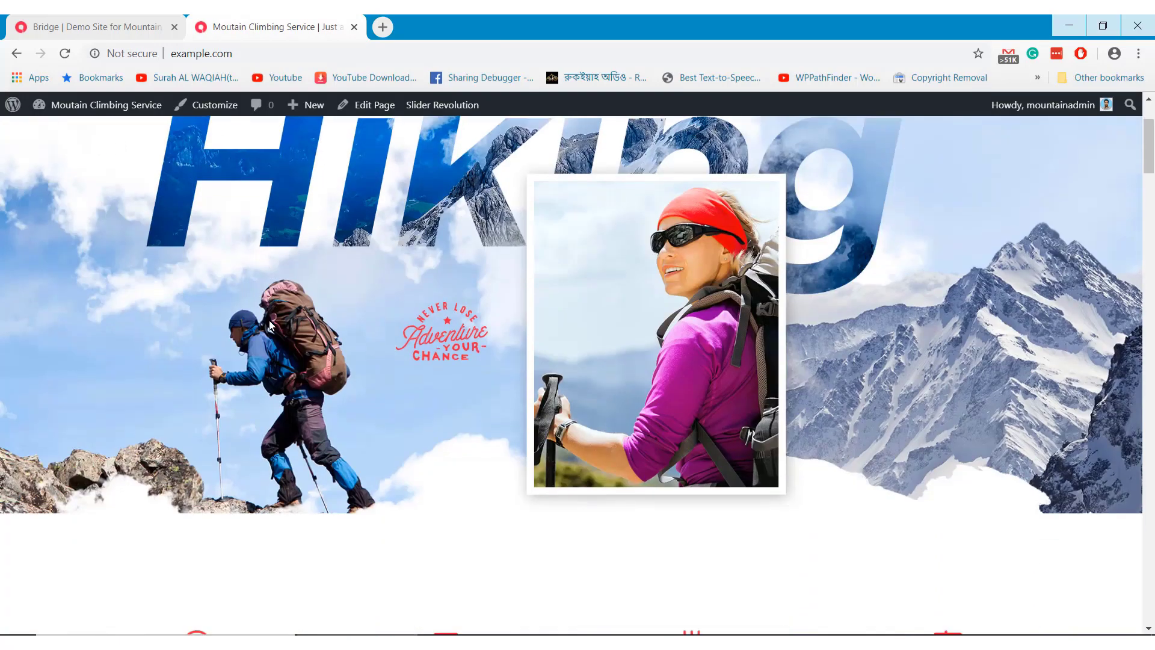
{"action": "scroll", "coordinate": [272, 327], "scroll_direction": "down", "scroll_amount": 10}
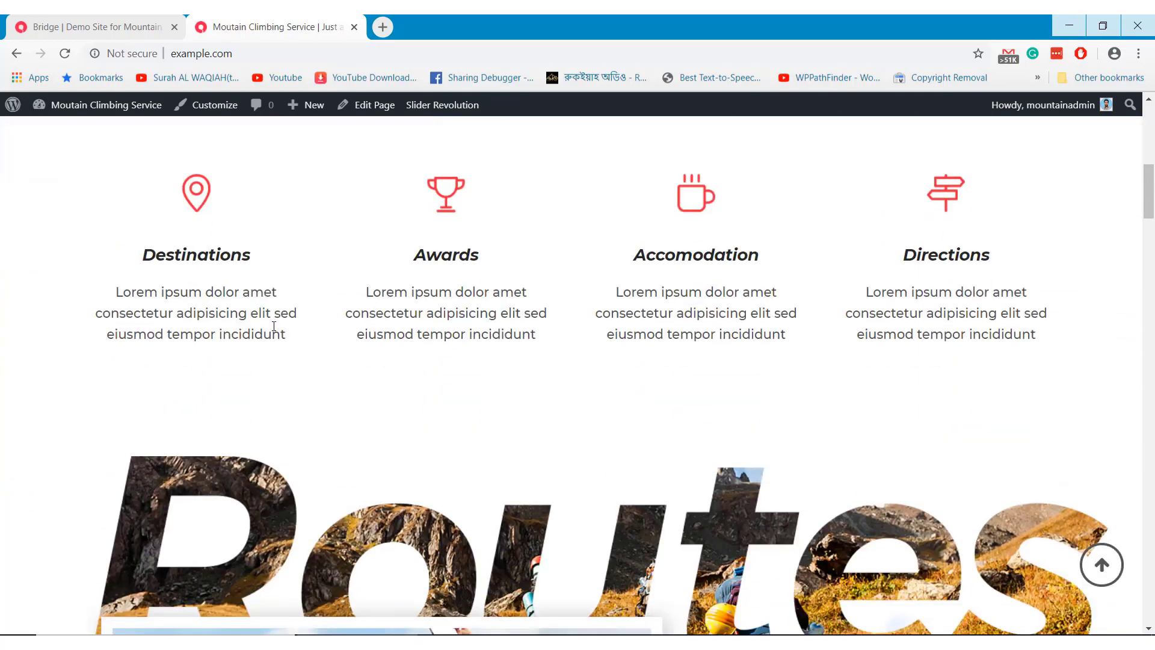
{"action": "scroll", "coordinate": [272, 330], "scroll_direction": "down", "scroll_amount": 10}
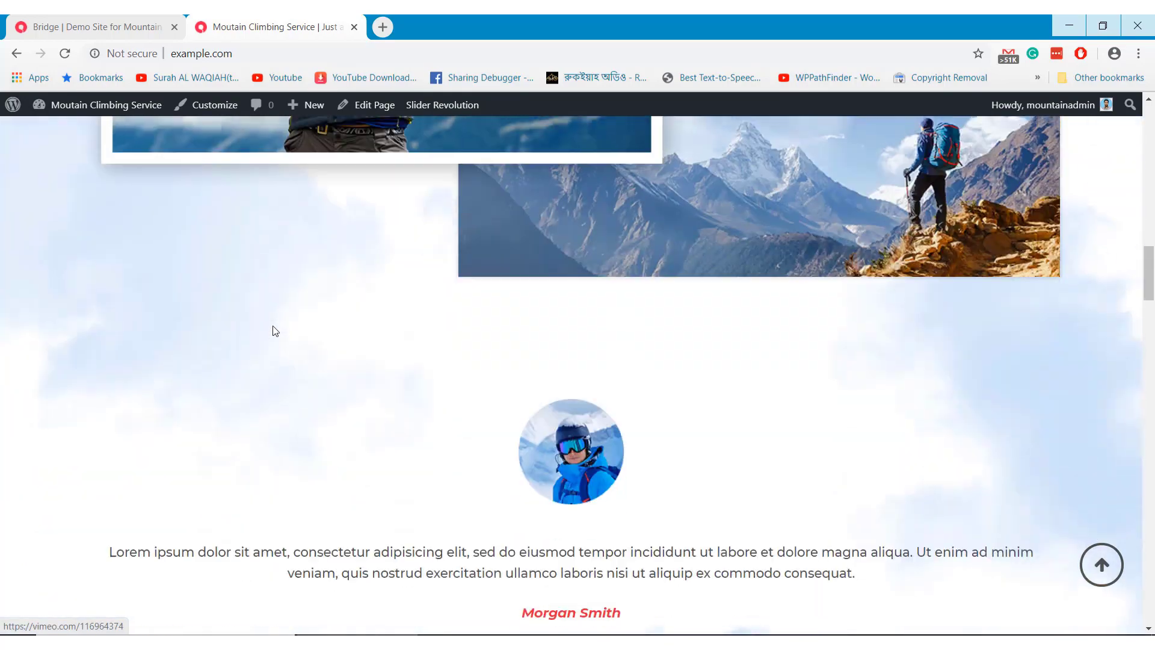
{"action": "scroll", "coordinate": [272, 330], "scroll_direction": "down", "scroll_amount": 10}
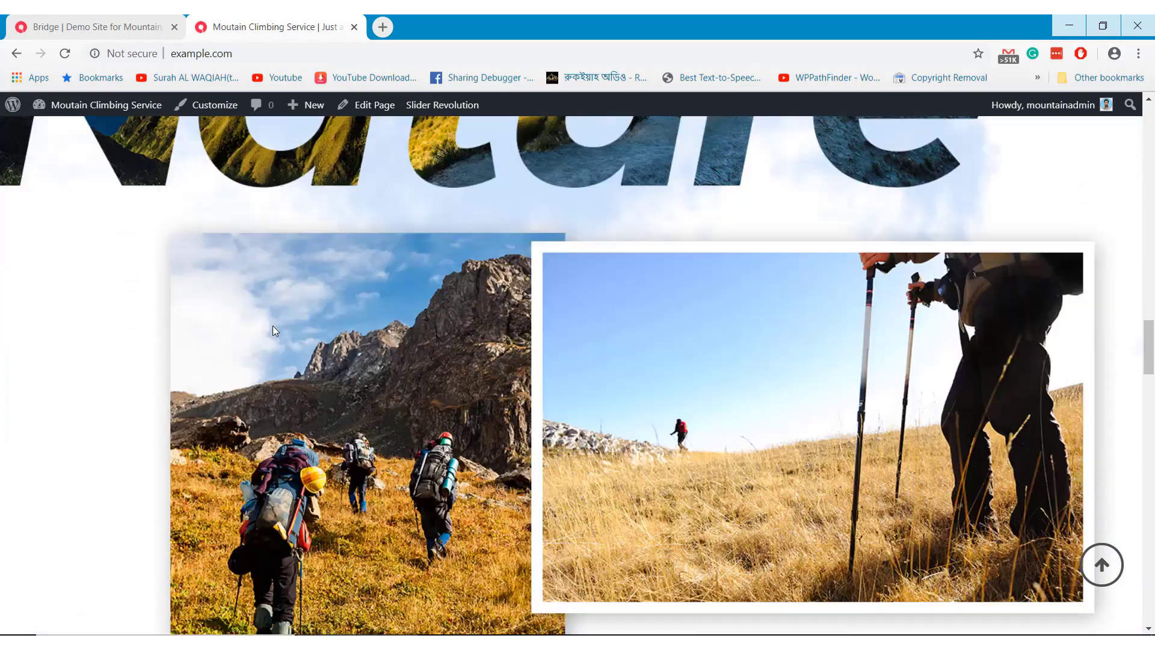
{"action": "scroll", "coordinate": [272, 330], "scroll_direction": "down", "scroll_amount": 10}
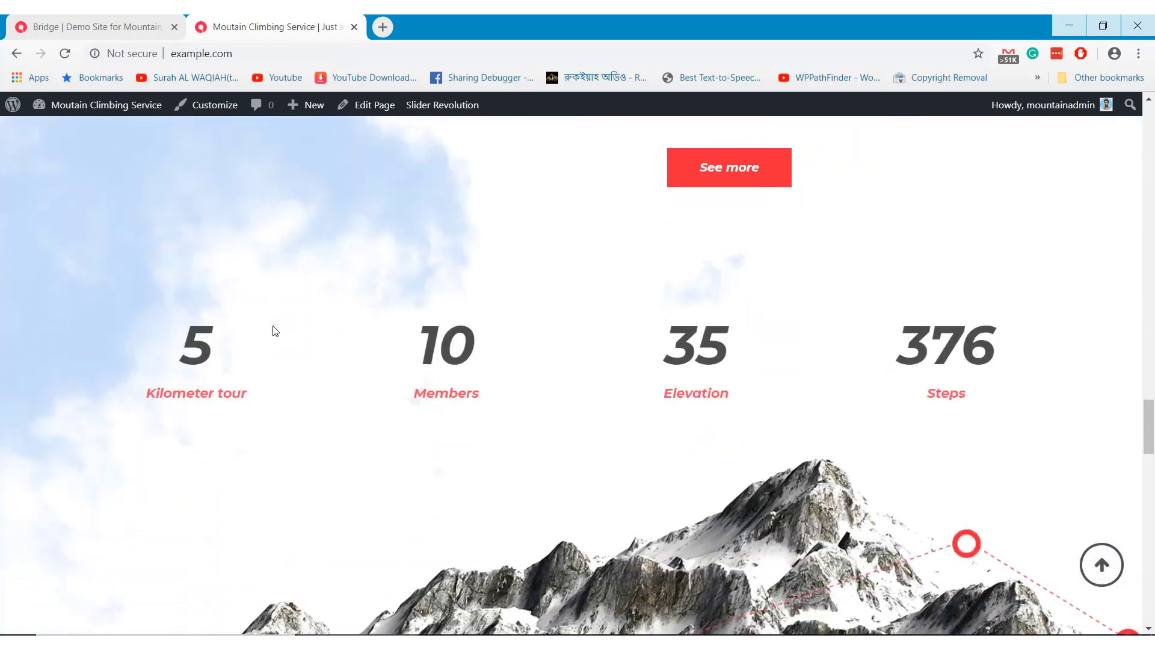
{"action": "scroll", "coordinate": [273, 330], "scroll_direction": "down", "scroll_amount": 7}
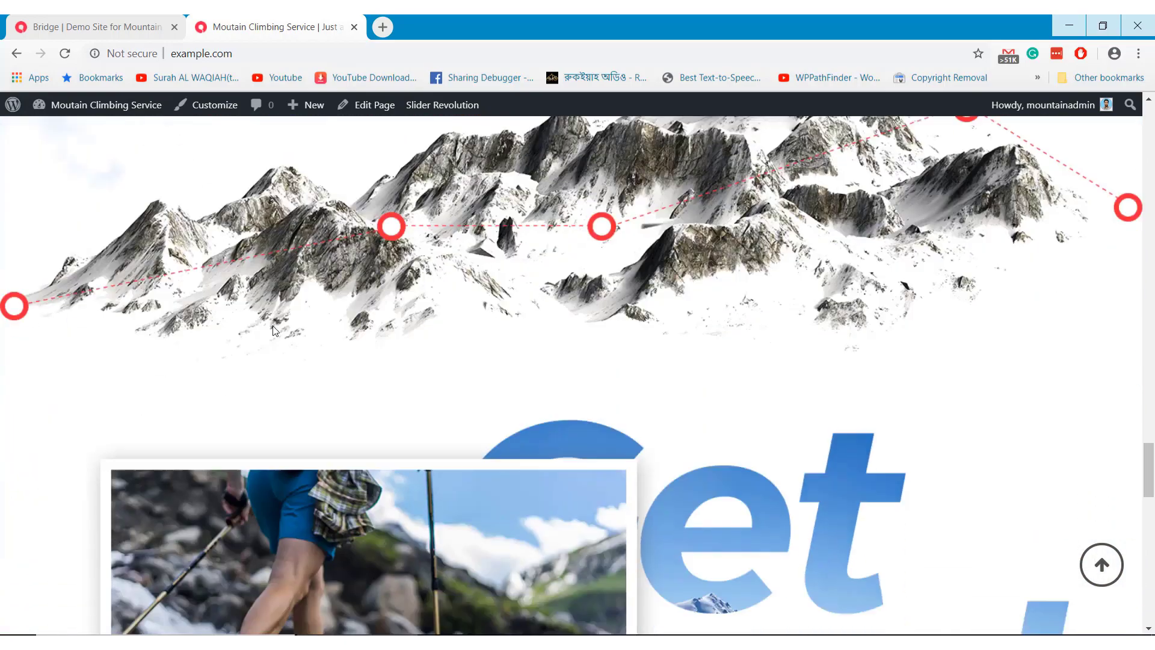
{"action": "scroll", "coordinate": [272, 326], "scroll_direction": "down", "scroll_amount": 8}
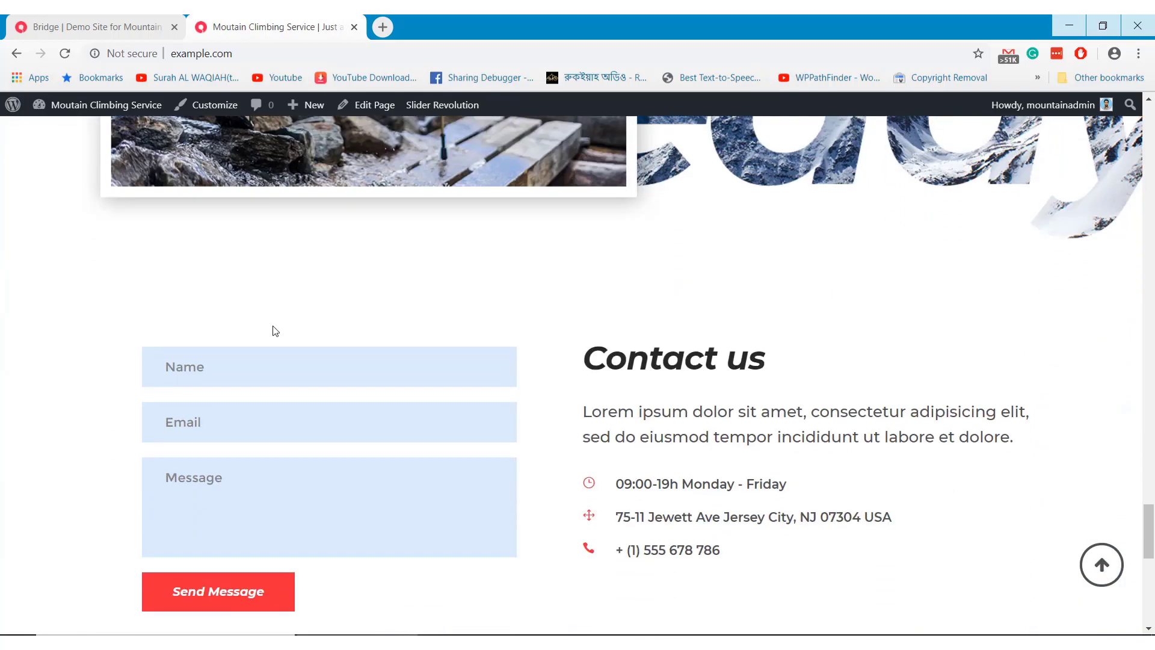
{"action": "scroll", "coordinate": [274, 326], "scroll_direction": "down", "scroll_amount": 2}
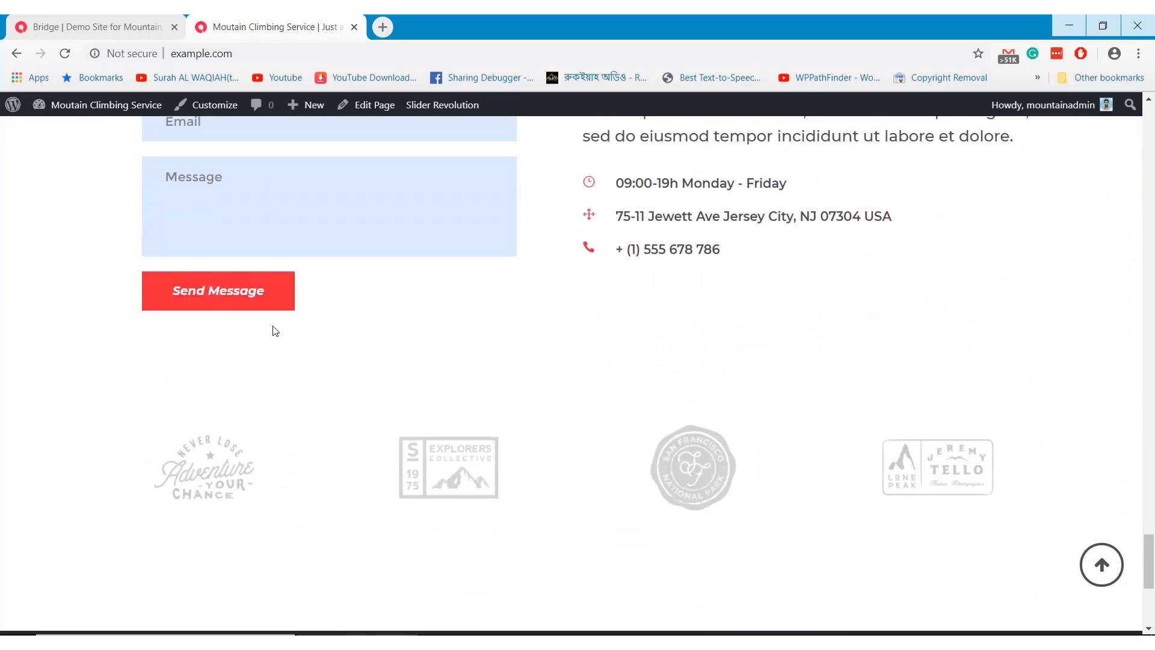
{"action": "scroll", "coordinate": [273, 327], "scroll_direction": "down", "scroll_amount": 5}
{"action": "scroll", "coordinate": [274, 332], "scroll_direction": "down", "scroll_amount": 1}
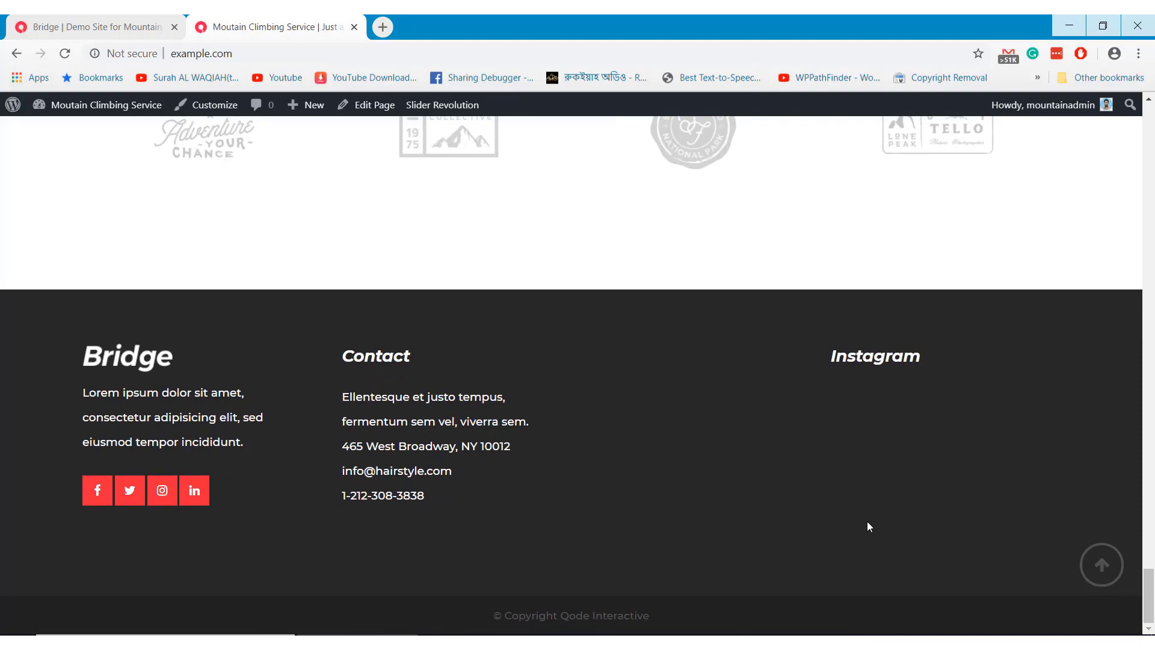
{"action": "left_click", "coordinate": [1100, 563]}
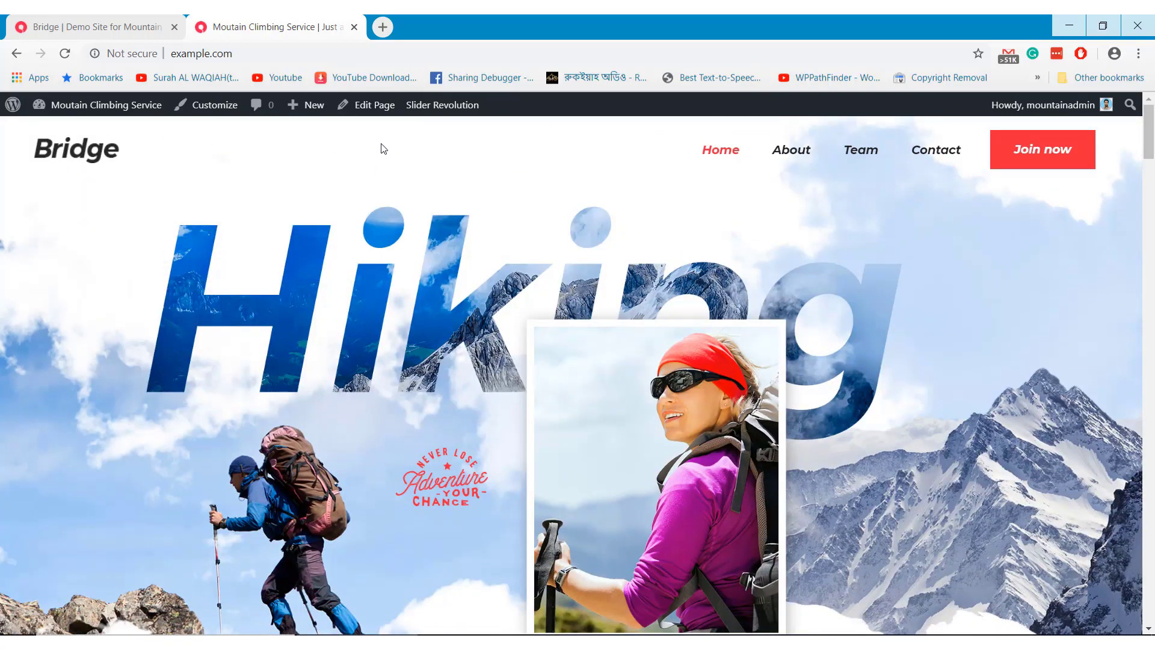
Open the Home page's slider settings, dismiss the slider picker, and view the live Hiking slider
{"action": "left_click", "coordinate": [380, 111]}
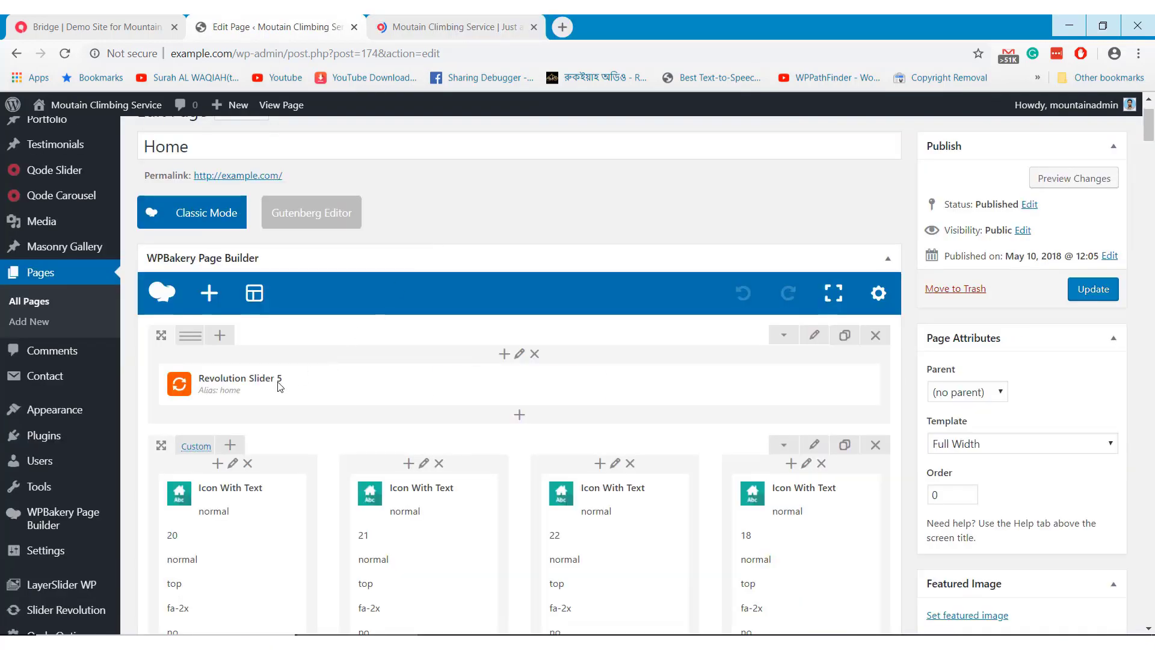
{"action": "mouse_move", "coordinate": [321, 380]}
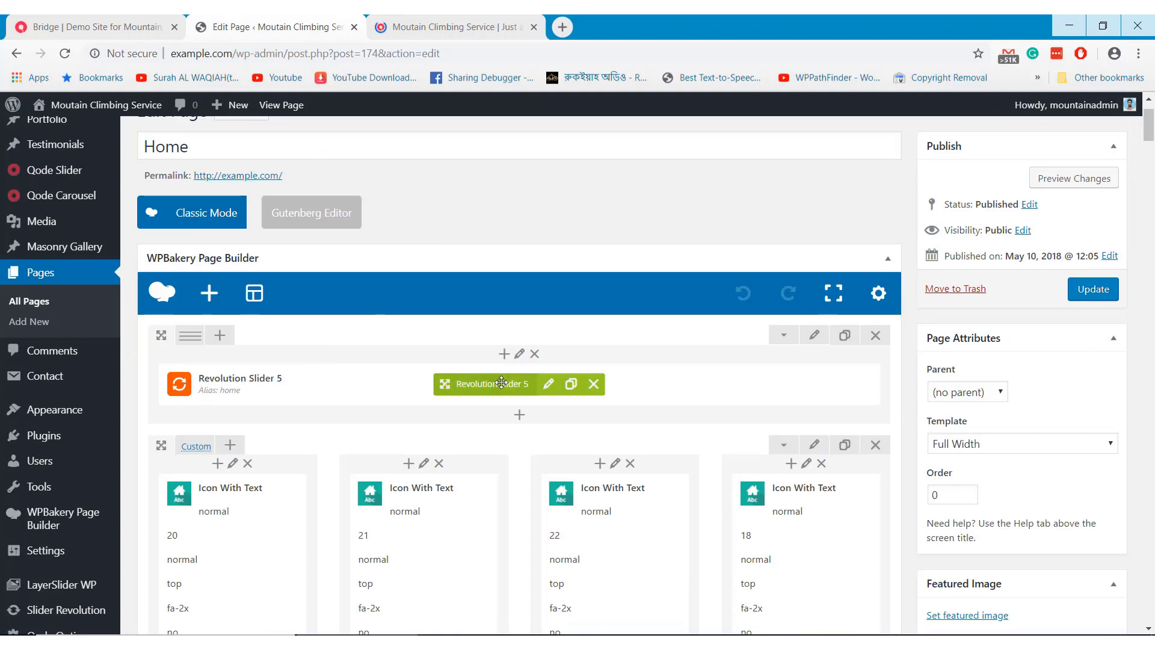
{"action": "left_click", "coordinate": [547, 385]}
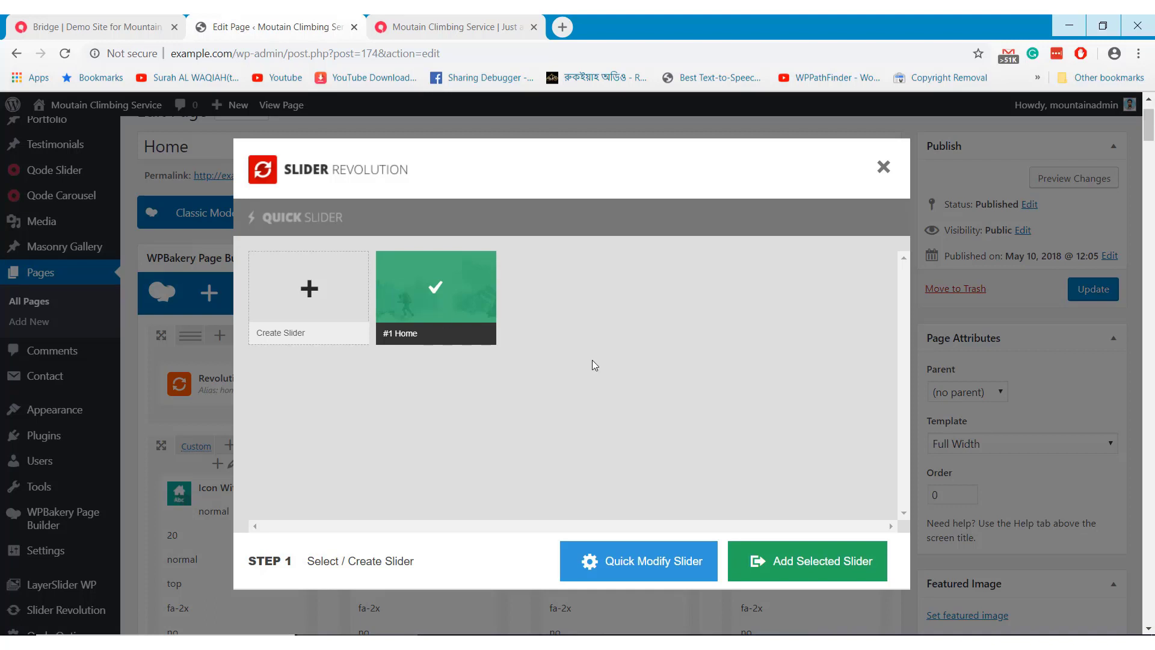
{"action": "left_click", "coordinate": [888, 168]}
{"action": "left_click", "coordinate": [471, 24]}
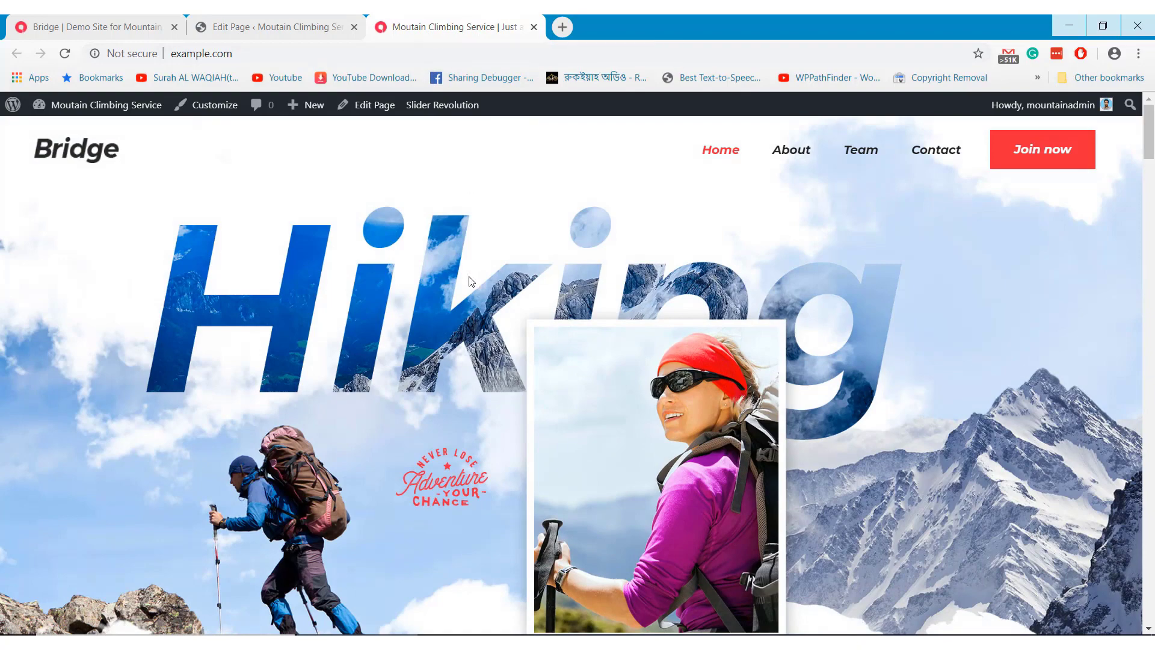
Open Slider Revolution in a new tab and edit the Home slider's #1 Slide
{"action": "scroll", "coordinate": [473, 280], "scroll_direction": "down", "scroll_amount": 3}
{"action": "scroll", "coordinate": [460, 299], "scroll_direction": "up", "scroll_amount": 3}
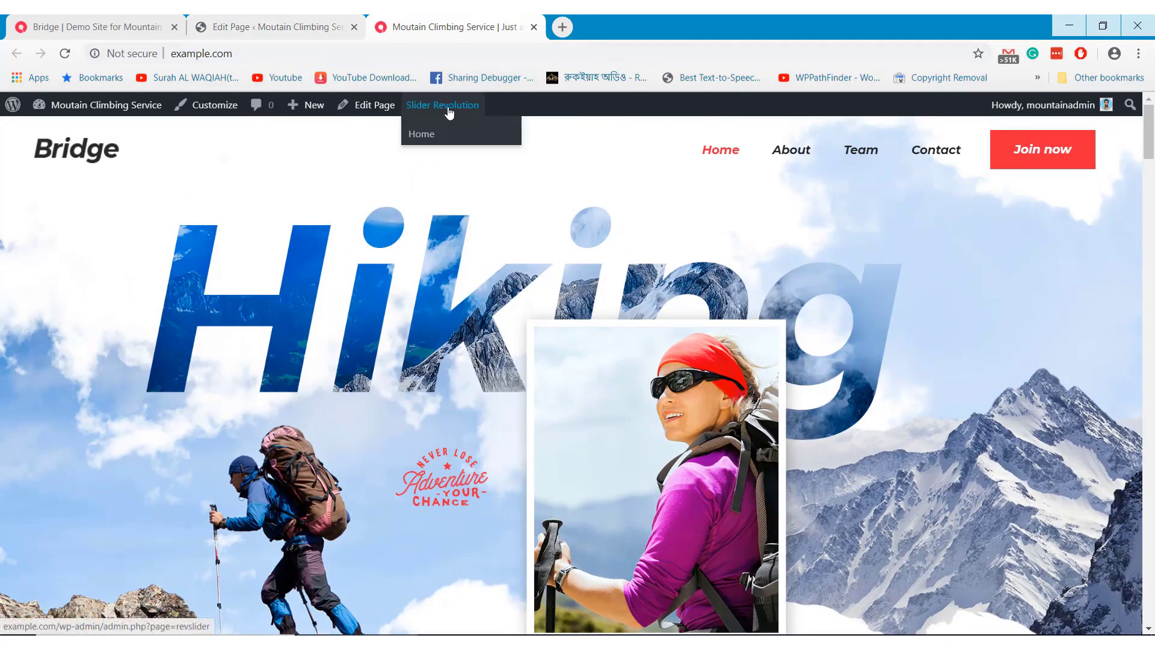
{"action": "middle_click", "coordinate": [449, 107]}
{"action": "left_click", "coordinate": [619, 24]}
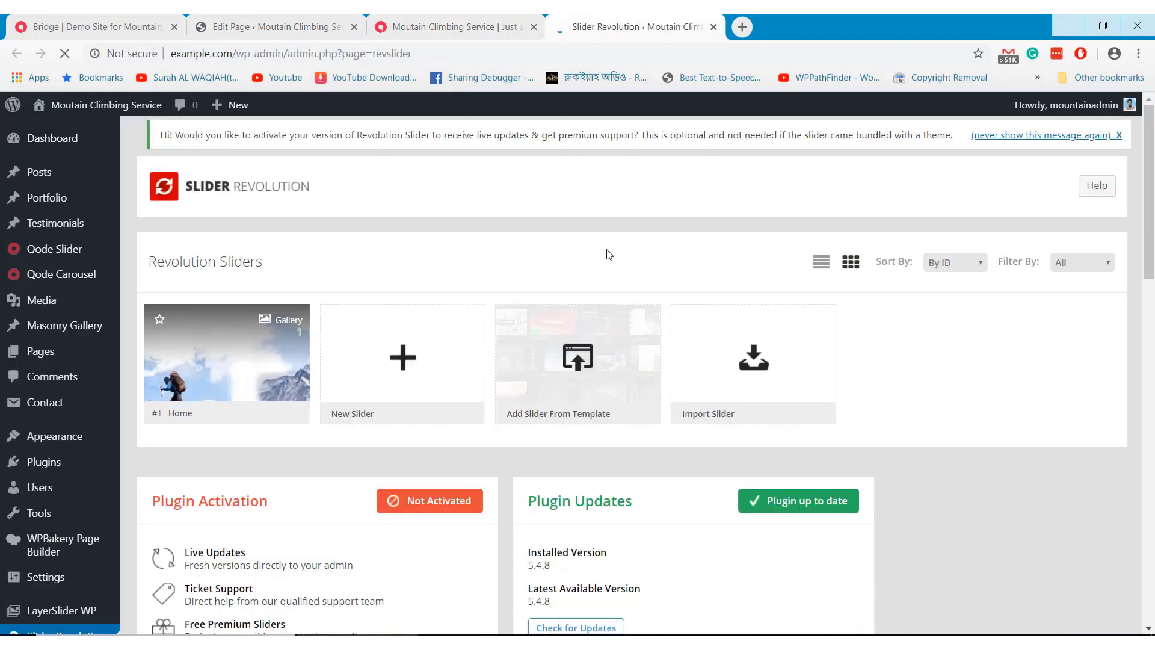
{"action": "mouse_move", "coordinate": [214, 363]}
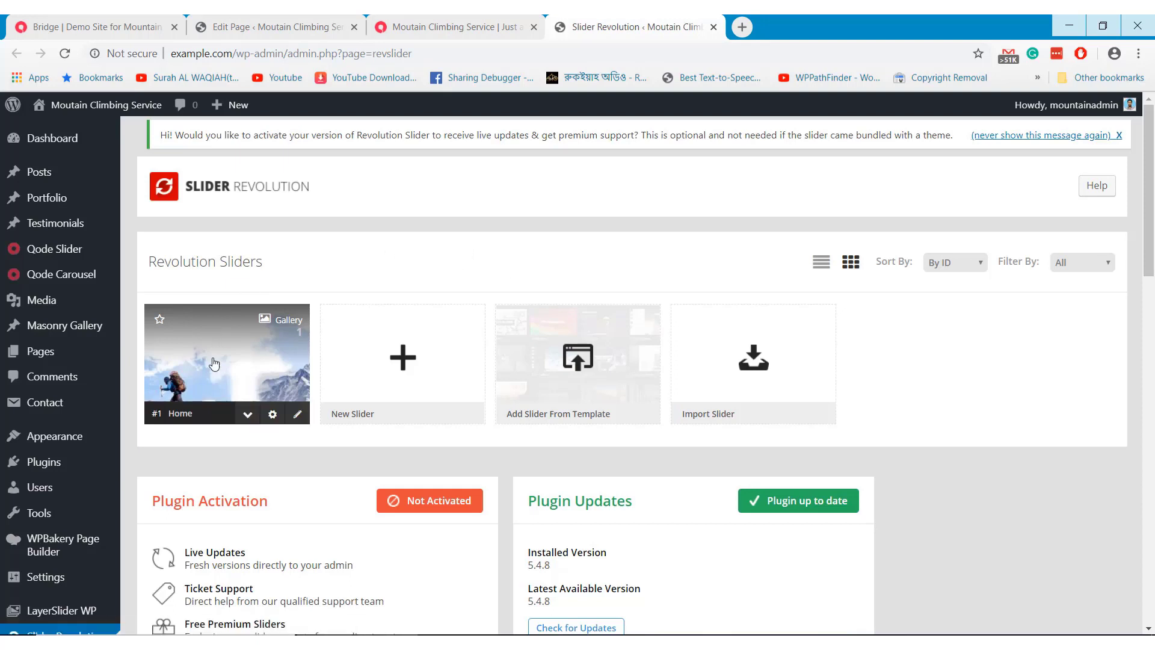
{"action": "left_click", "coordinate": [298, 415]}
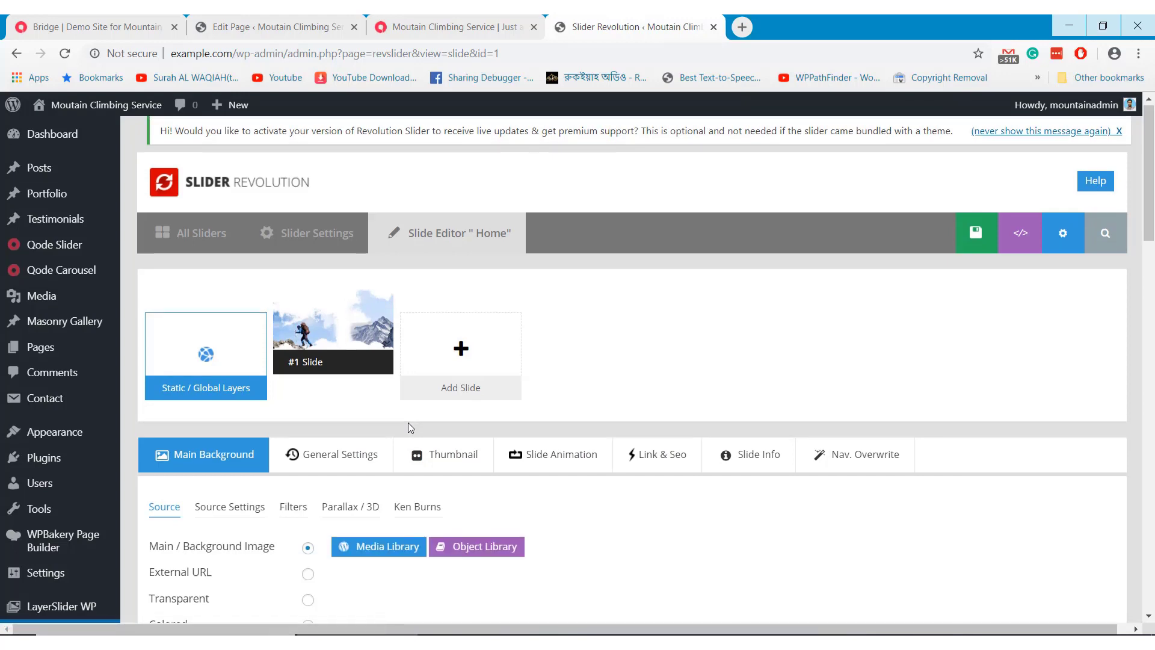
{"action": "scroll", "coordinate": [408, 422], "scroll_direction": "down", "scroll_amount": 3}
{"action": "scroll", "coordinate": [410, 428], "scroll_direction": "down", "scroll_amount": 5}
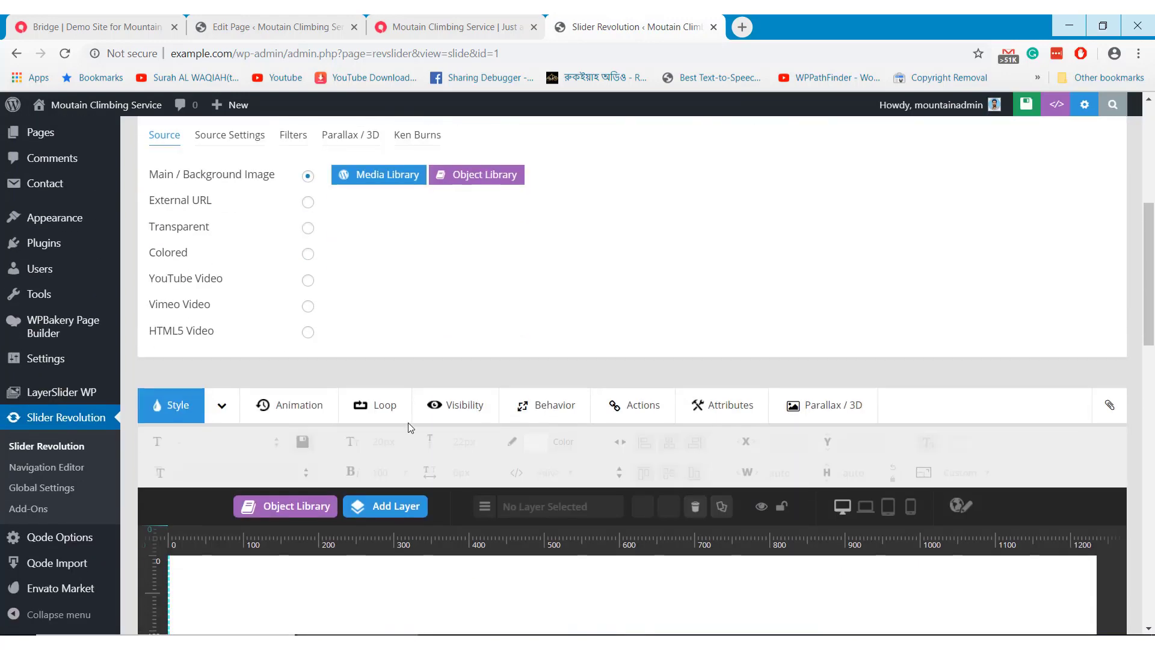
{"action": "scroll", "coordinate": [409, 430], "scroll_direction": "down", "scroll_amount": 8}
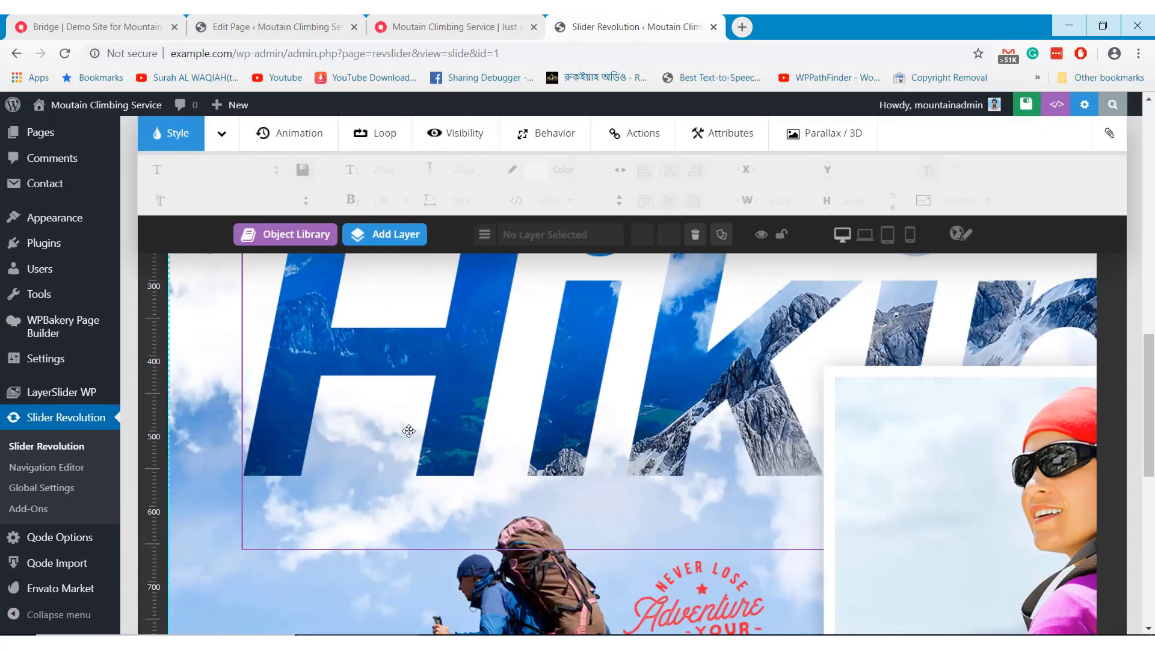
{"action": "scroll", "coordinate": [479, 428], "scroll_direction": "down", "scroll_amount": 8}
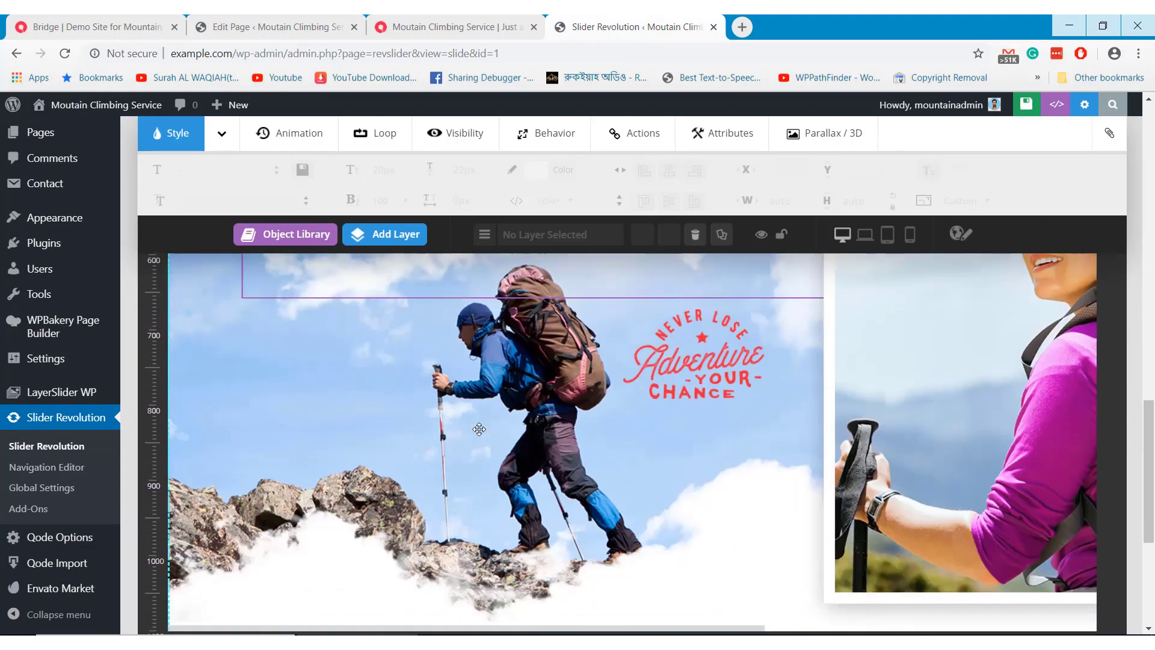
{"action": "scroll", "coordinate": [478, 428], "scroll_direction": "up", "scroll_amount": 3}
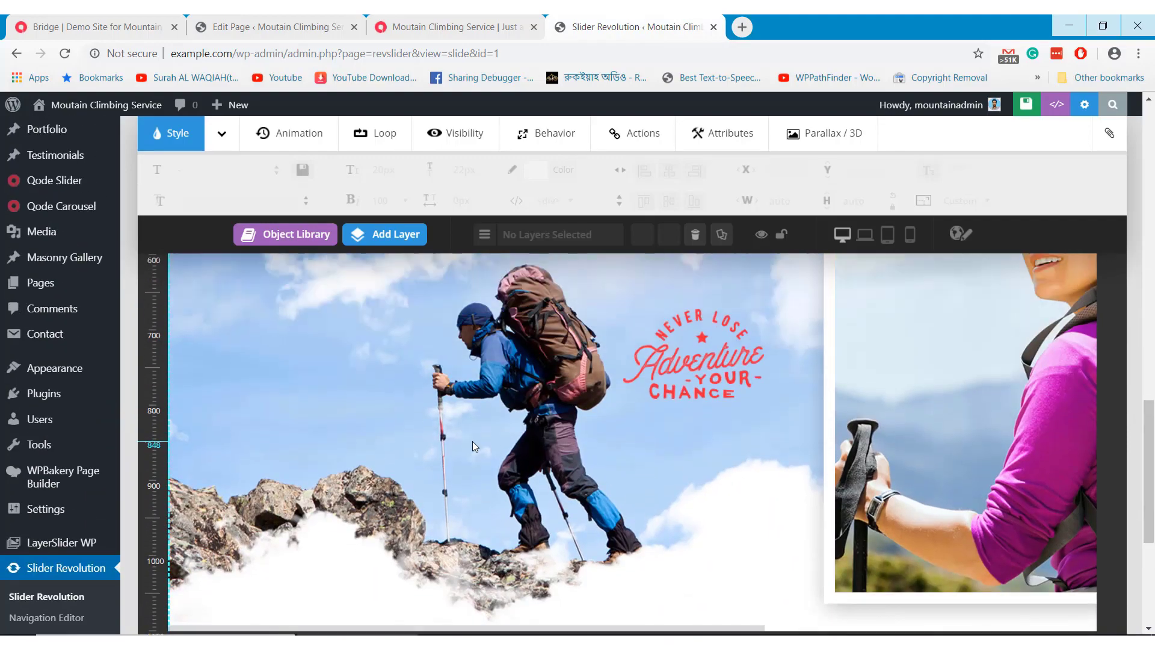
{"action": "scroll", "coordinate": [469, 438], "scroll_direction": "up", "scroll_amount": 10}
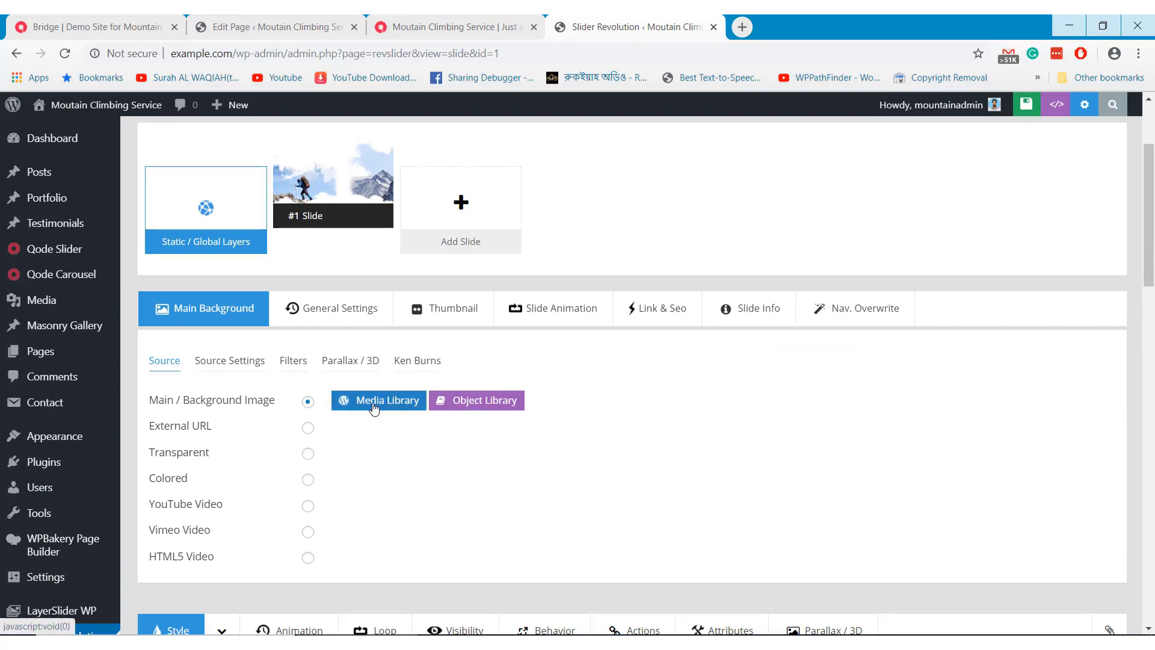
{"action": "left_click", "coordinate": [373, 409]}
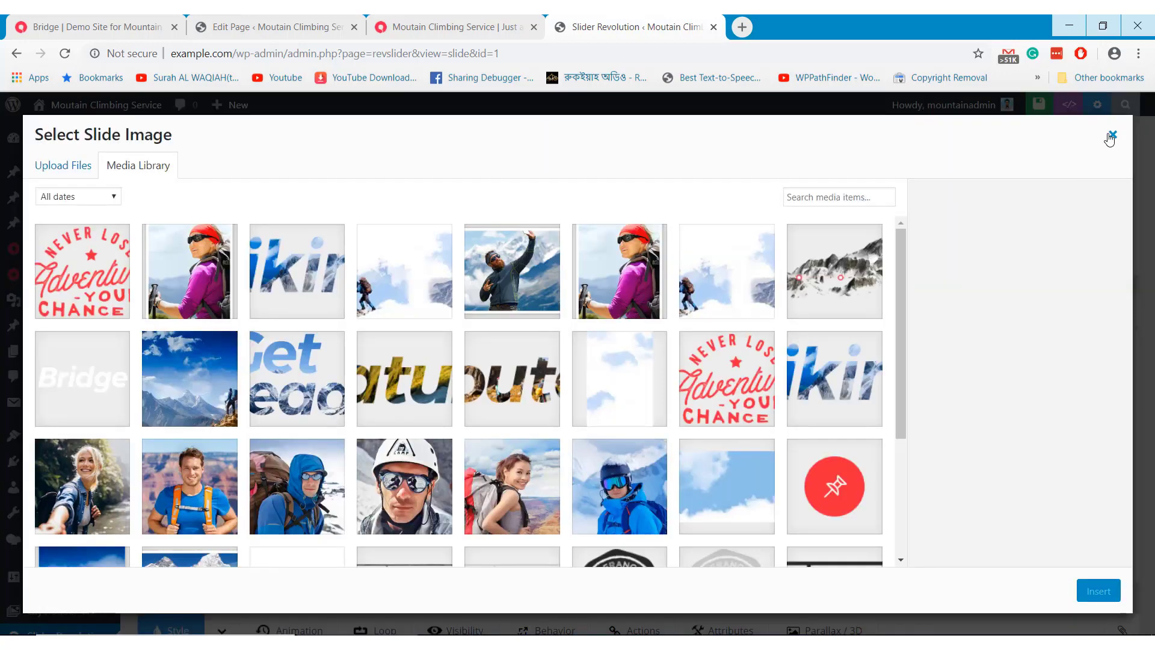
{"action": "left_click", "coordinate": [1110, 137]}
{"action": "scroll", "coordinate": [402, 415], "scroll_direction": "down", "scroll_amount": 8}
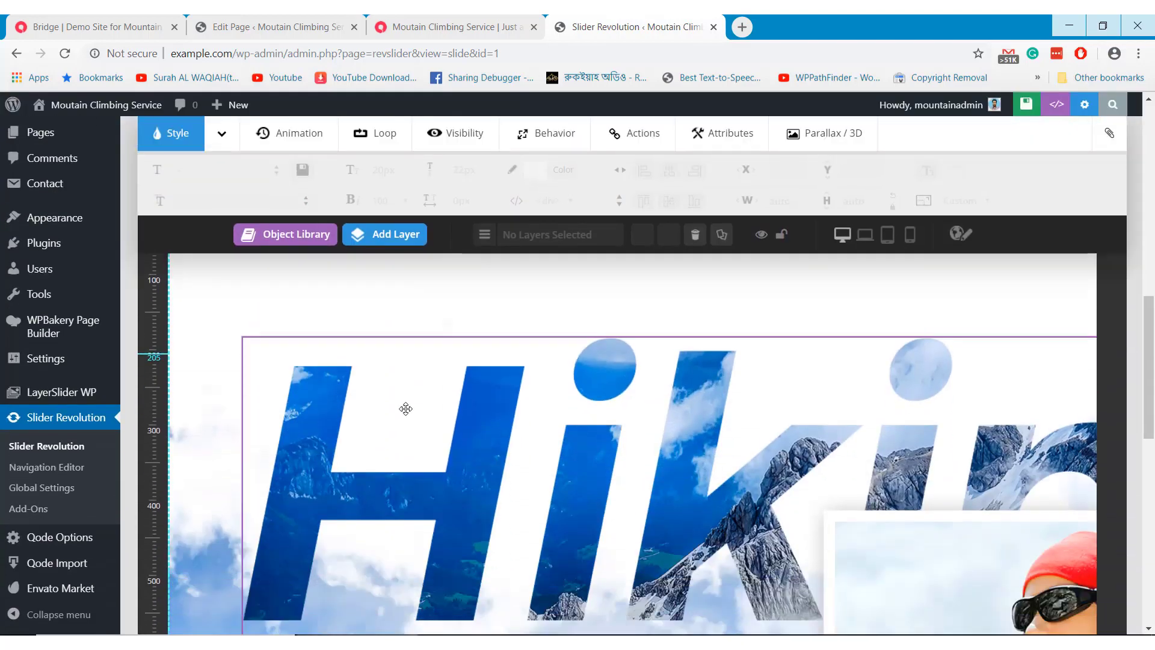
{"action": "scroll", "coordinate": [405, 408], "scroll_direction": "down", "scroll_amount": 2}
{"action": "left_click", "coordinate": [385, 404]}
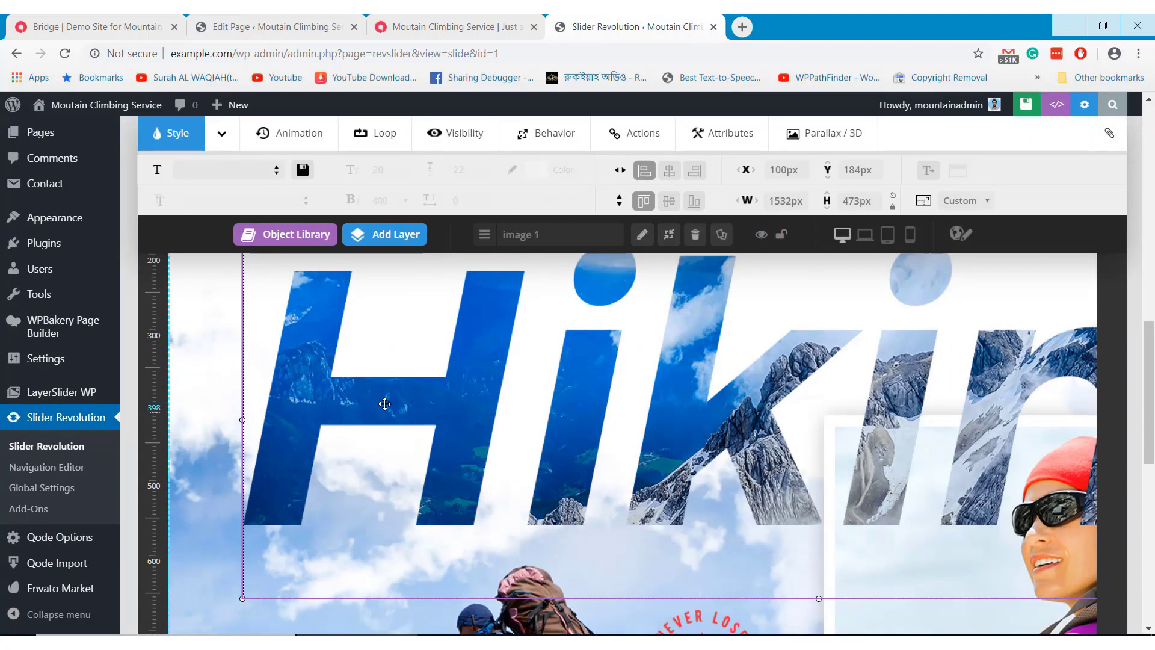
{"action": "left_click", "coordinate": [644, 240]}
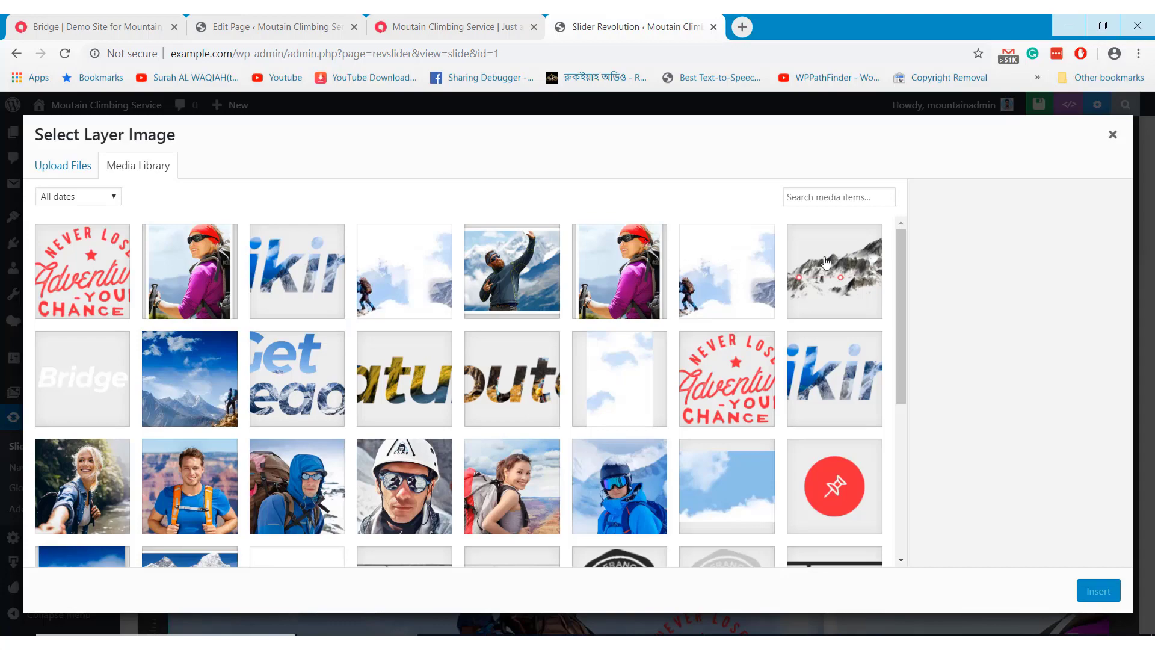
{"action": "left_click", "coordinate": [1113, 134]}
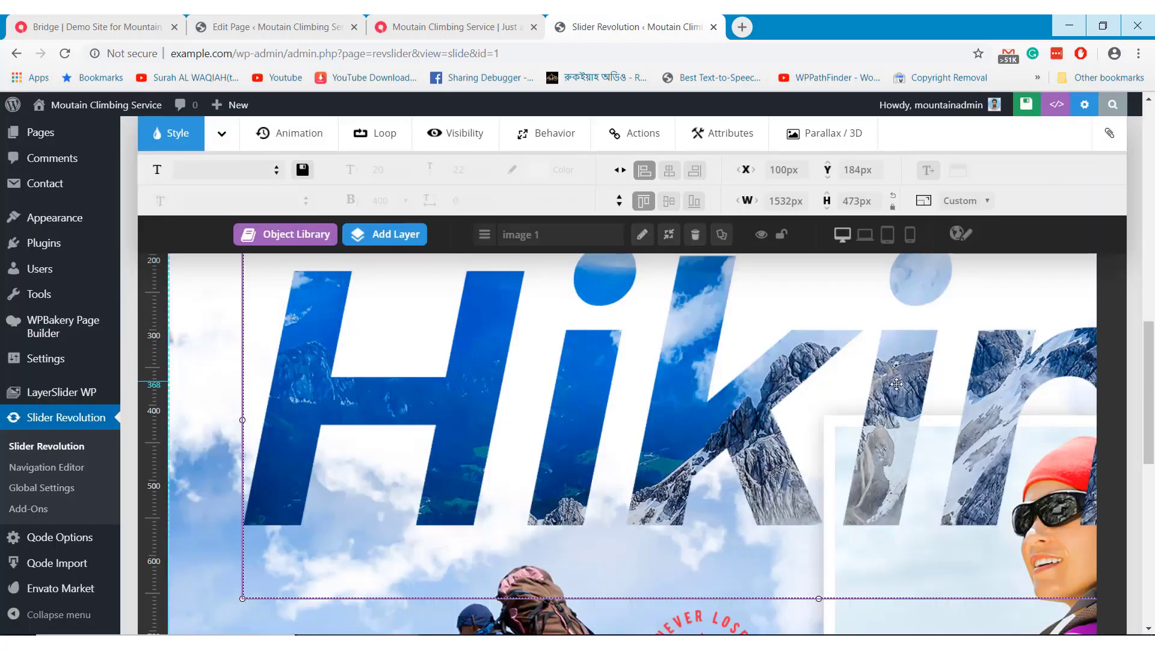
{"action": "scroll", "coordinate": [897, 404], "scroll_direction": "down", "scroll_amount": 2}
{"action": "scroll", "coordinate": [889, 451], "scroll_direction": "down", "scroll_amount": 4}
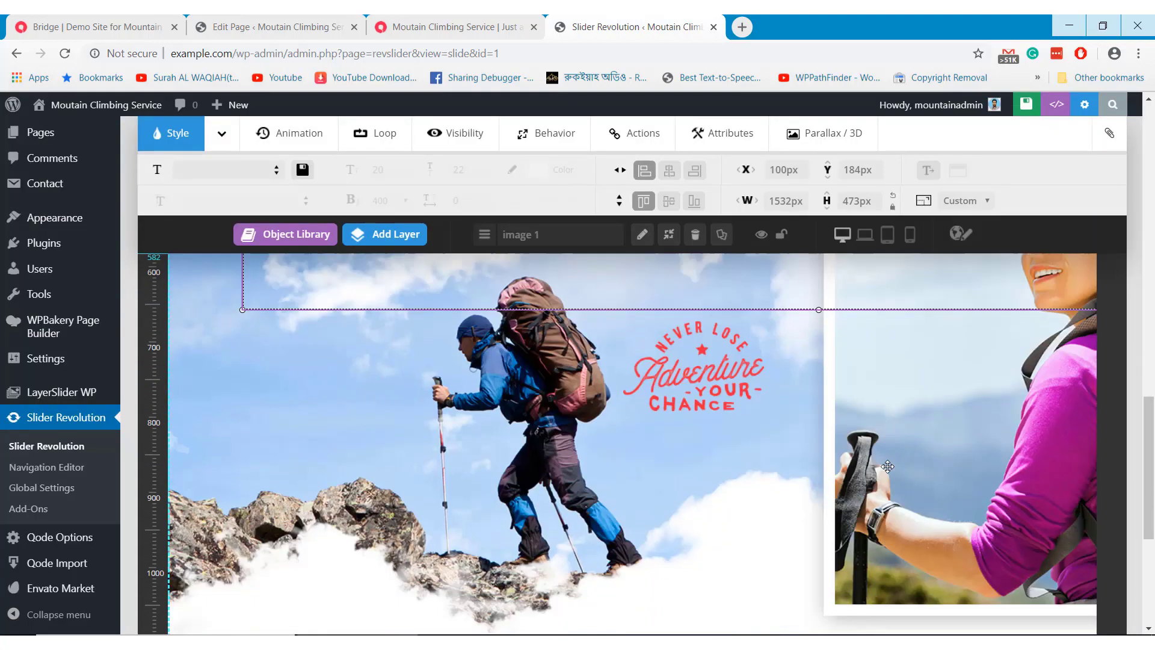
{"action": "left_click", "coordinate": [884, 448]}
{"action": "scroll", "coordinate": [726, 454], "scroll_direction": "up", "scroll_amount": 4}
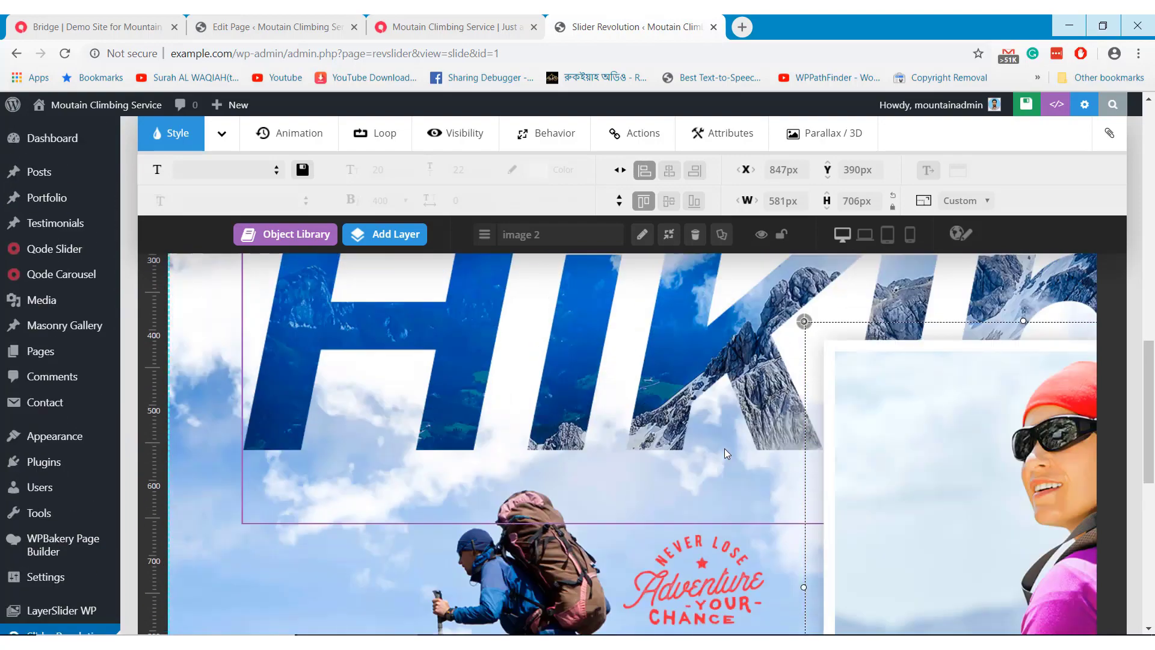
{"action": "scroll", "coordinate": [726, 454], "scroll_direction": "down", "scroll_amount": 10}
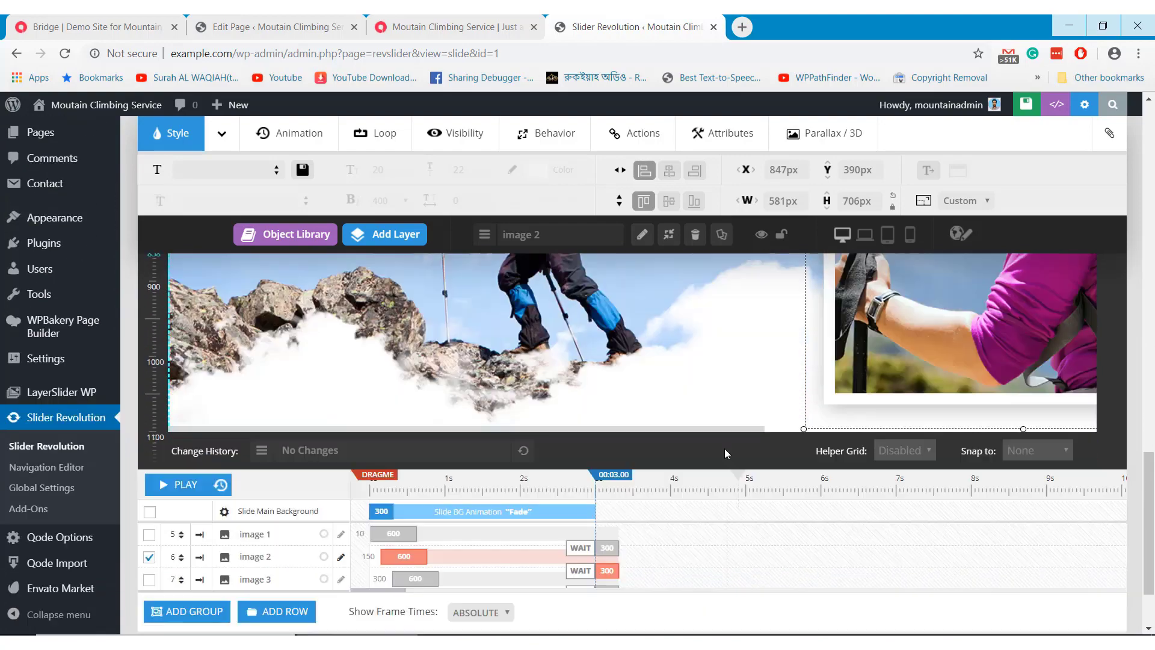
{"action": "scroll", "coordinate": [726, 454], "scroll_direction": "up", "scroll_amount": 8}
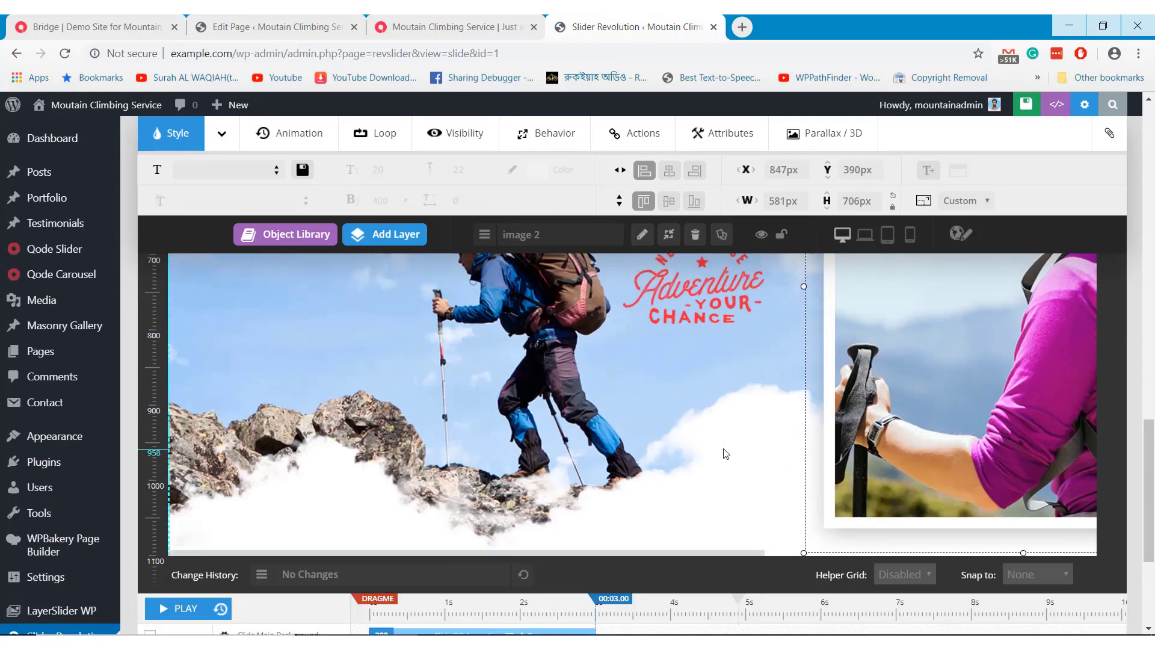
{"action": "scroll", "coordinate": [723, 453], "scroll_direction": "up", "scroll_amount": 8}
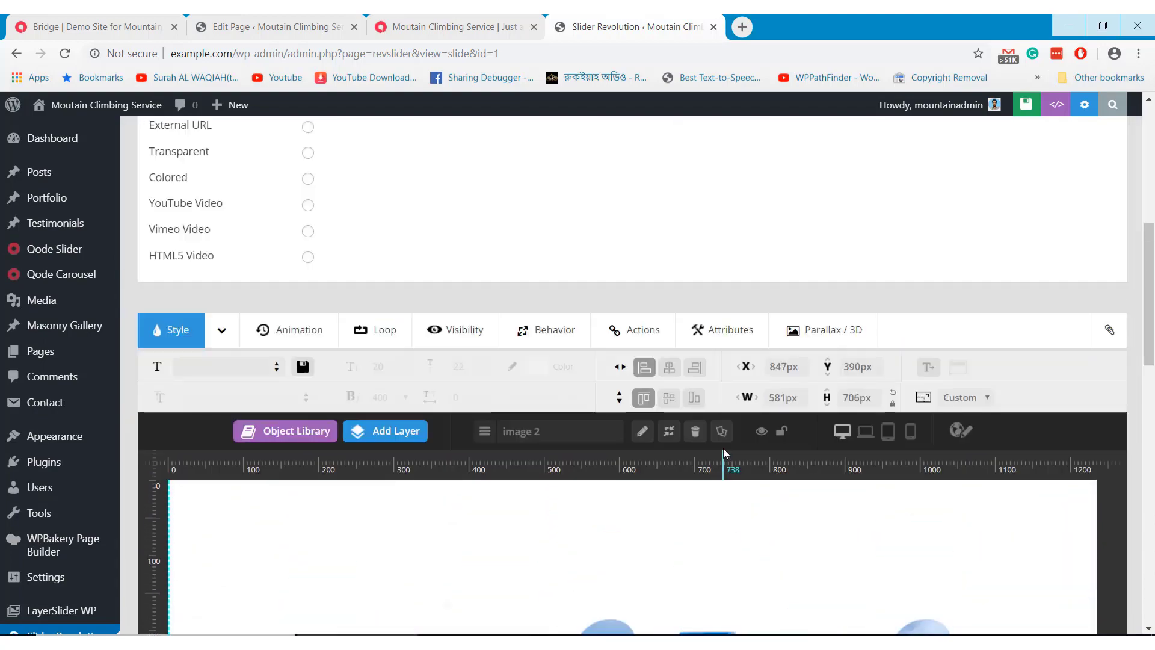
{"action": "scroll", "coordinate": [580, 295], "scroll_direction": "up", "scroll_amount": 6}
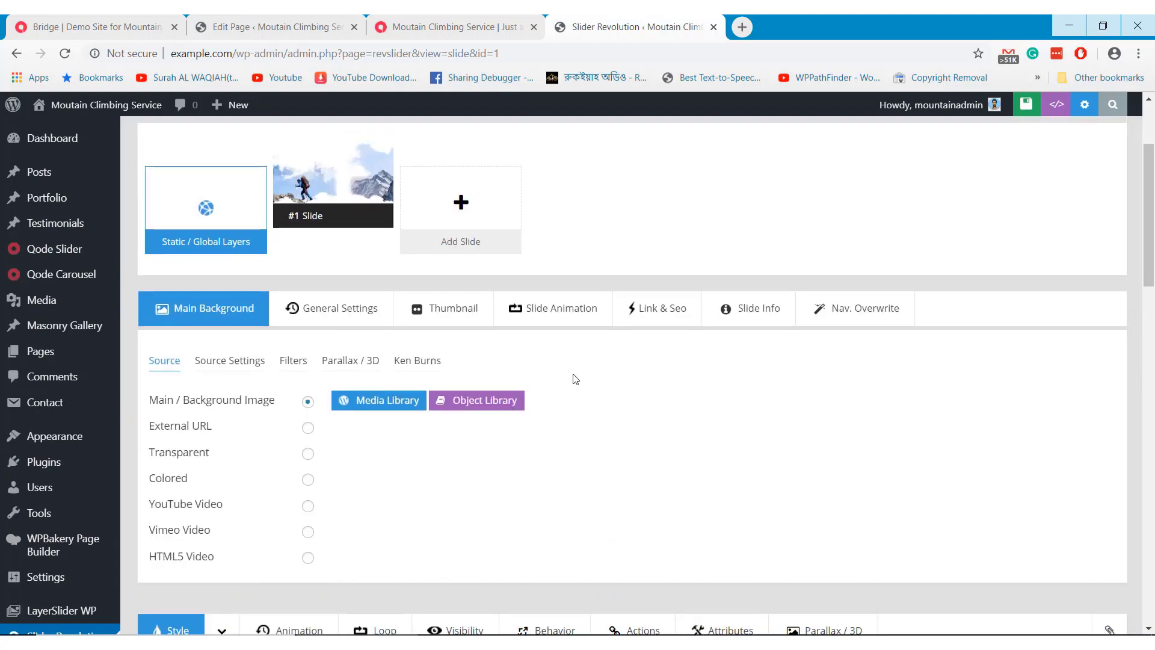
{"action": "scroll", "coordinate": [578, 385], "scroll_direction": "up", "scroll_amount": 2}
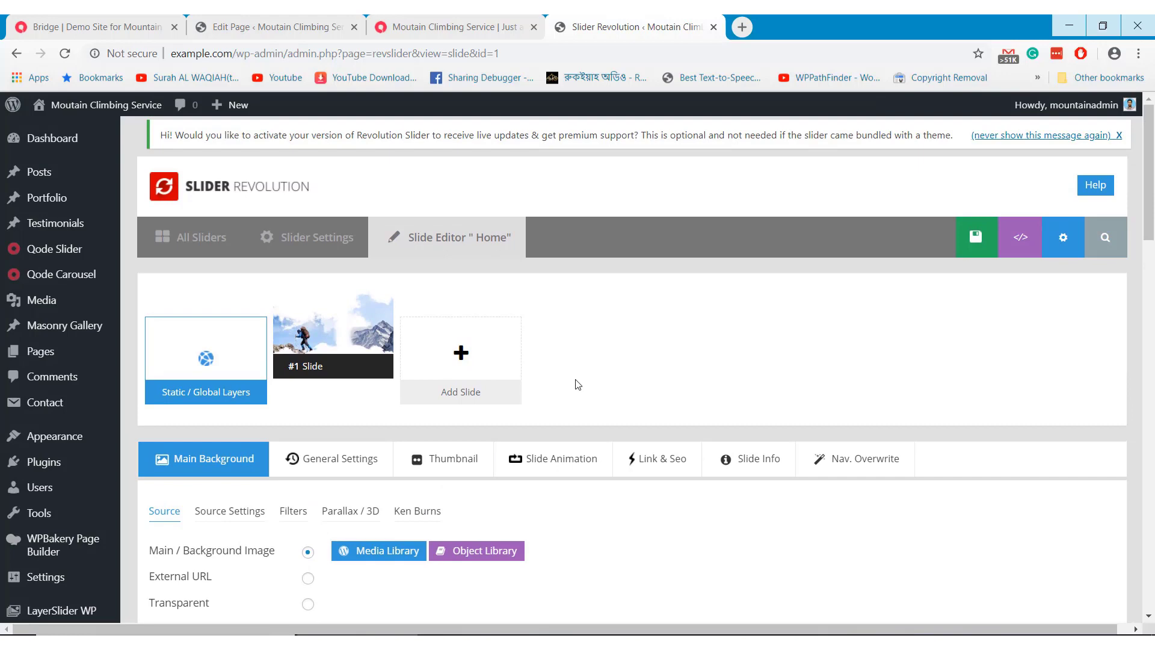
Close the Slider Revolution tab and open the Destinations Icon With Text settings in WPBakery
{"action": "left_click", "coordinate": [714, 27]}
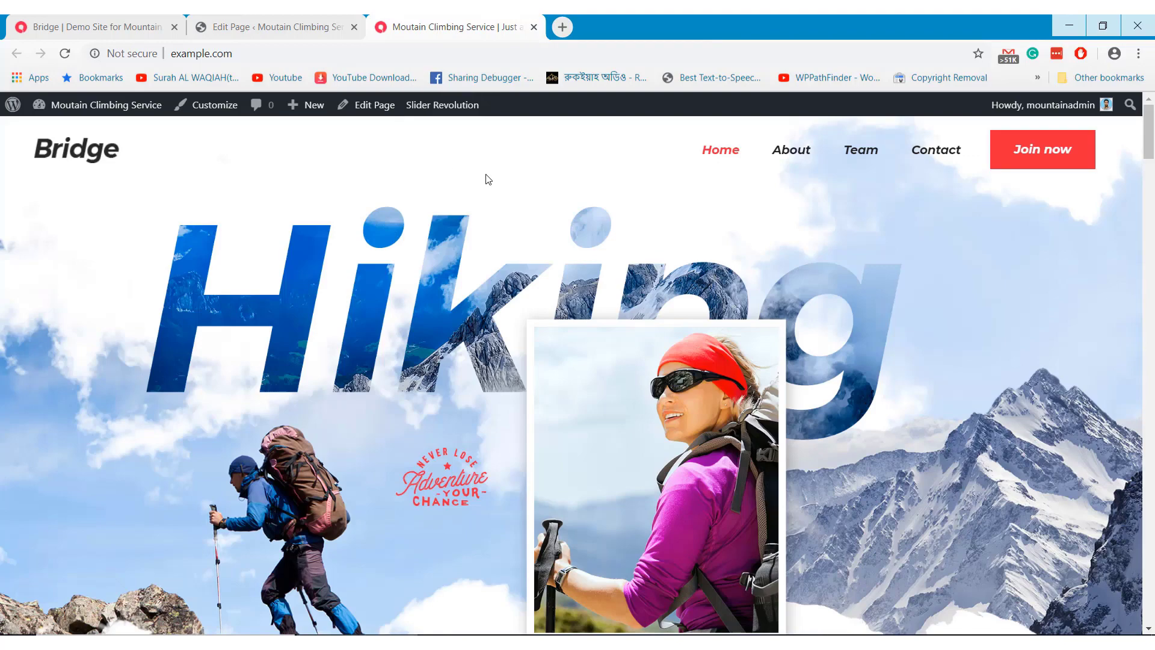
{"action": "scroll", "coordinate": [488, 180], "scroll_direction": "down", "scroll_amount": 3}
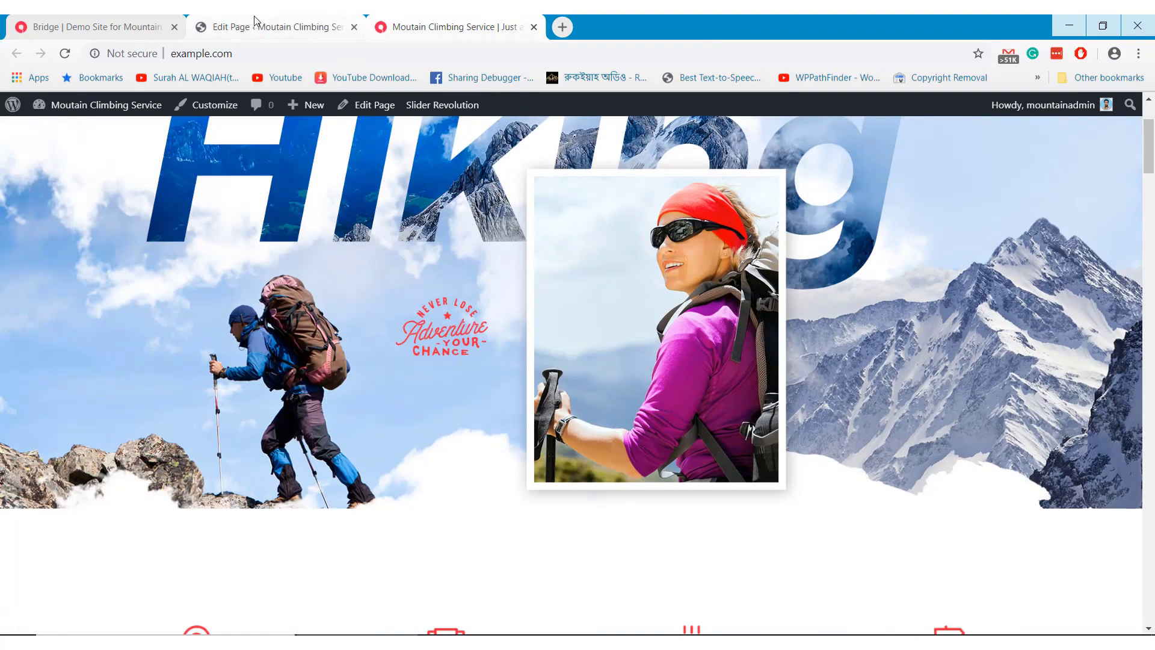
{"action": "left_click", "coordinate": [259, 25]}
{"action": "scroll", "coordinate": [551, 398], "scroll_direction": "down", "scroll_amount": 3}
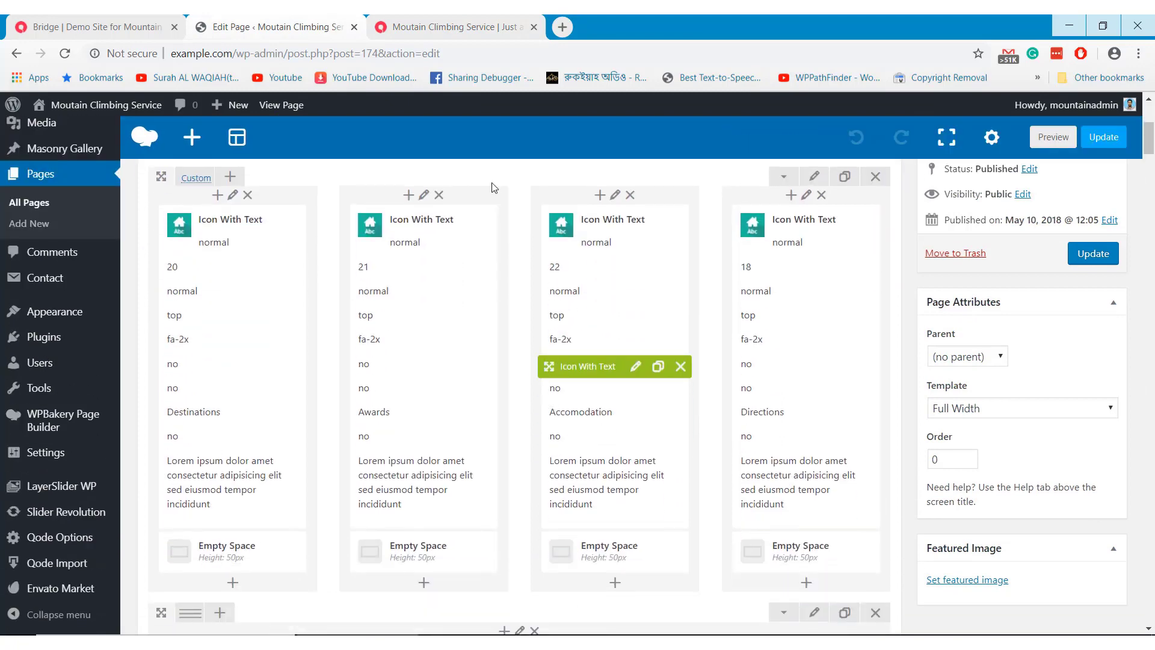
{"action": "left_click", "coordinate": [486, 27]}
{"action": "scroll", "coordinate": [488, 321], "scroll_direction": "down", "scroll_amount": 3}
{"action": "scroll", "coordinate": [487, 322], "scroll_direction": "down", "scroll_amount": 1}
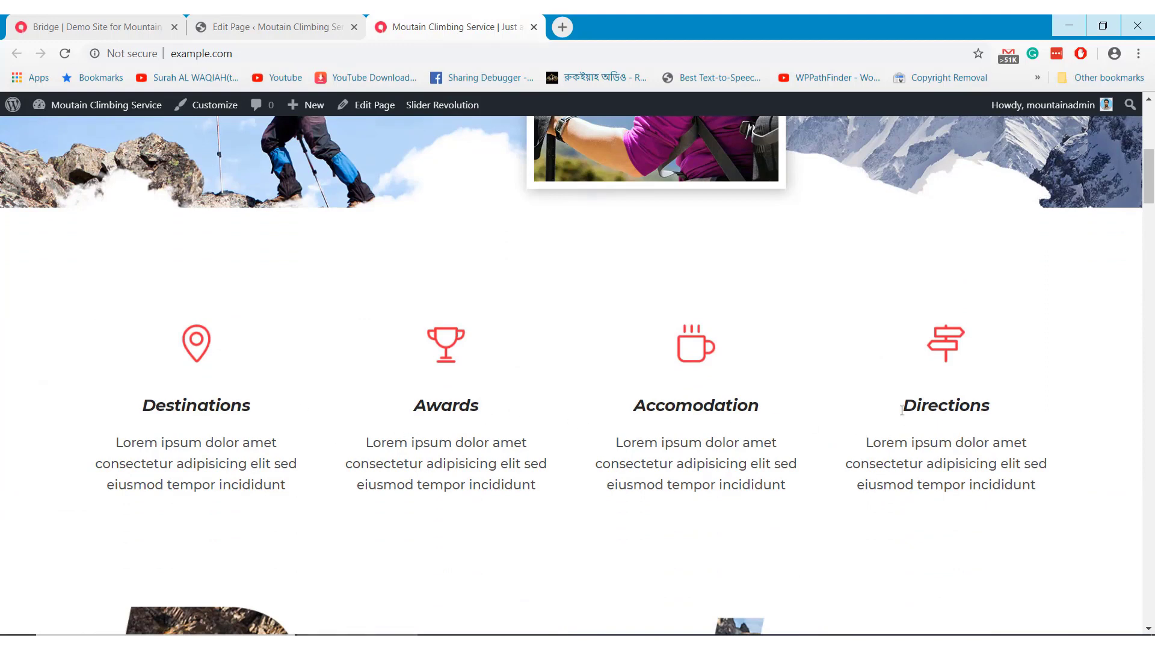
{"action": "left_click", "coordinate": [252, 24]}
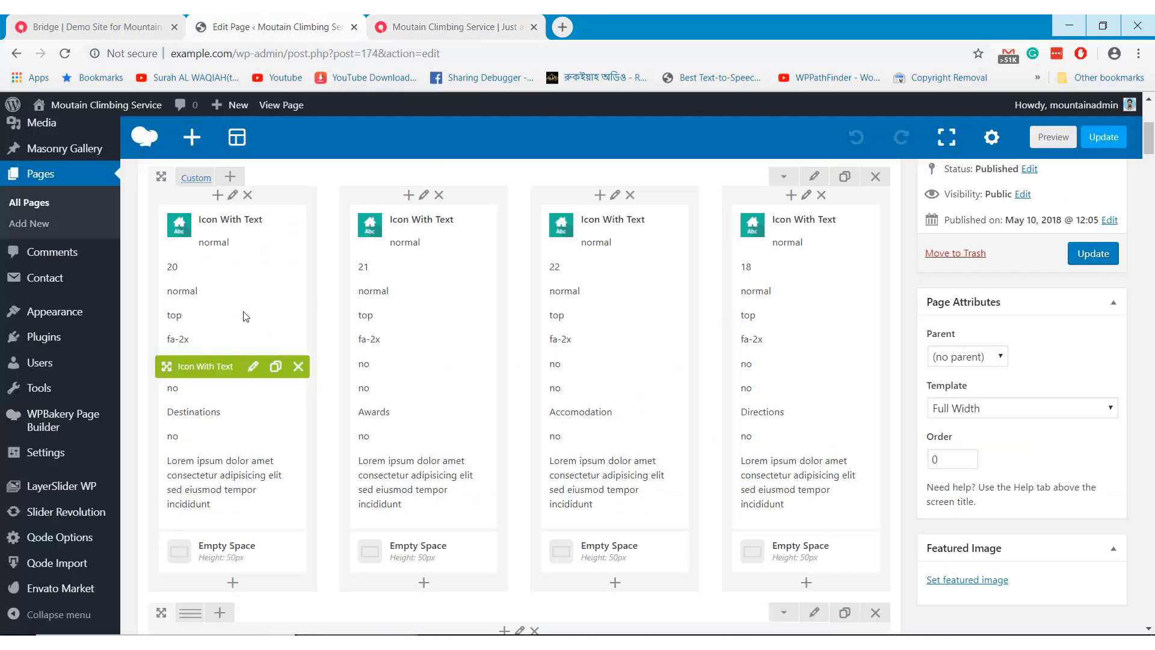
{"action": "left_click", "coordinate": [253, 367]}
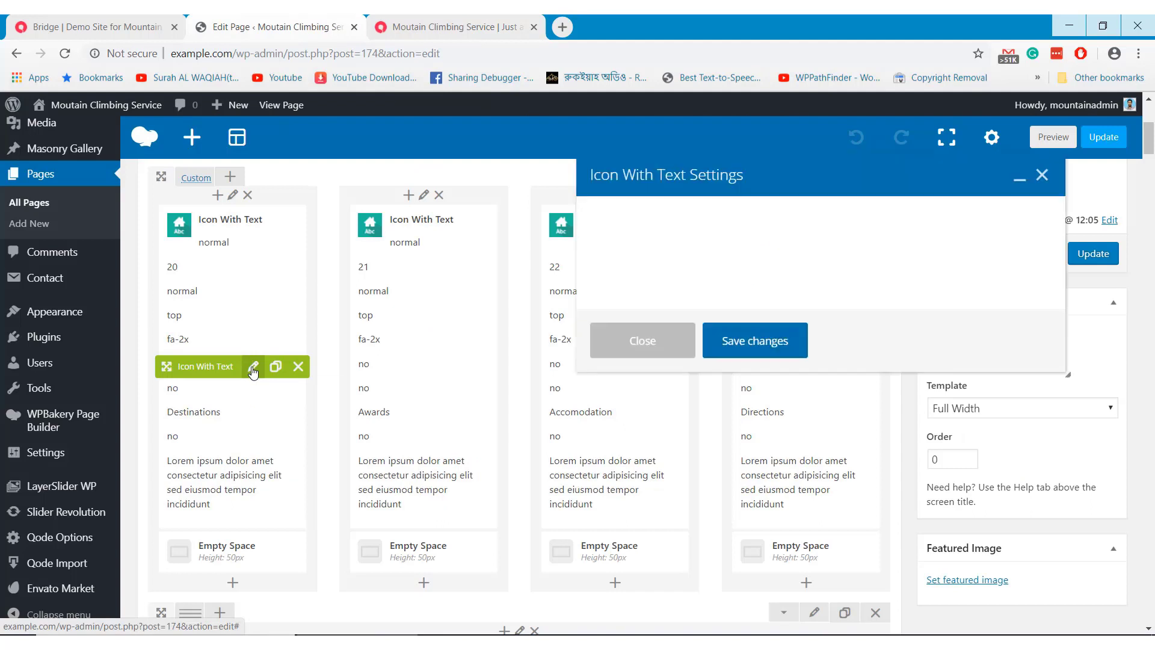
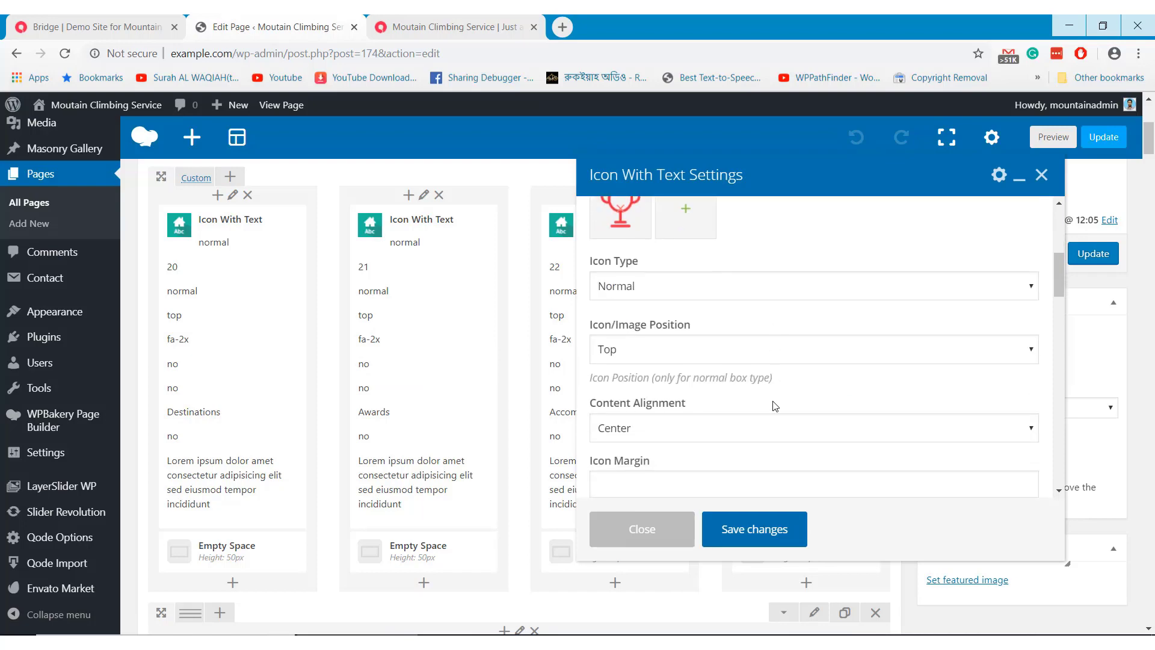
Close the icon settings, review the live site's icon features and Routes section, then return to the editor
{"action": "left_click", "coordinate": [665, 533]}
{"action": "left_click", "coordinate": [455, 24]}
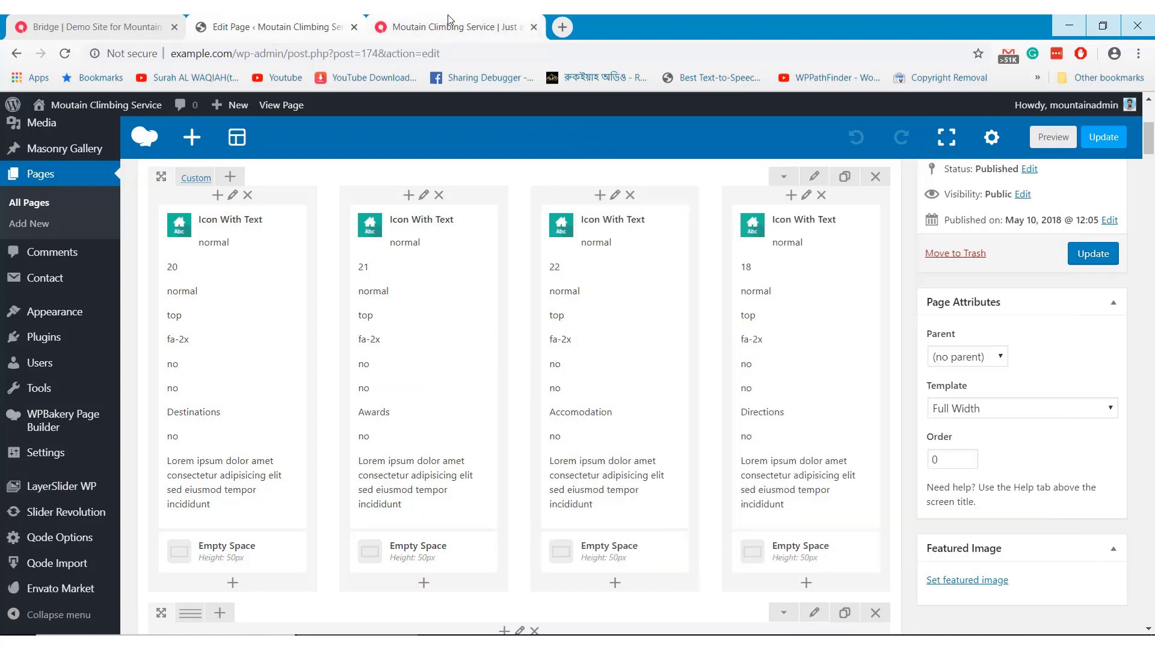
{"action": "scroll", "coordinate": [574, 385], "scroll_direction": "down", "scroll_amount": 1}
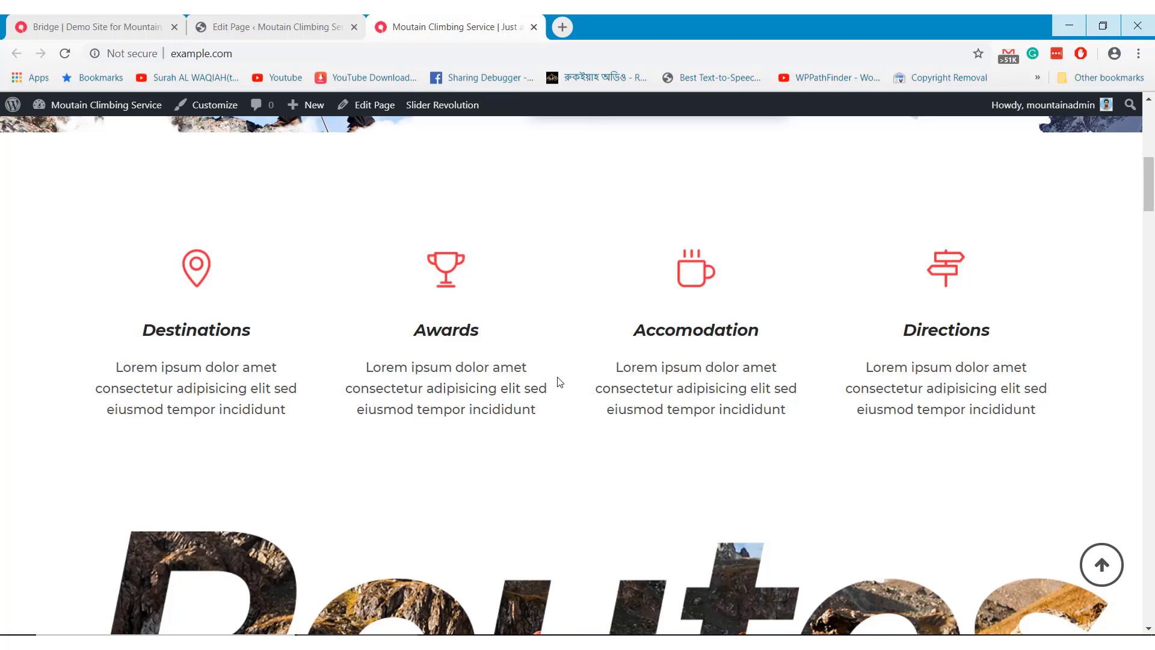
{"action": "scroll", "coordinate": [560, 381], "scroll_direction": "down", "scroll_amount": 5}
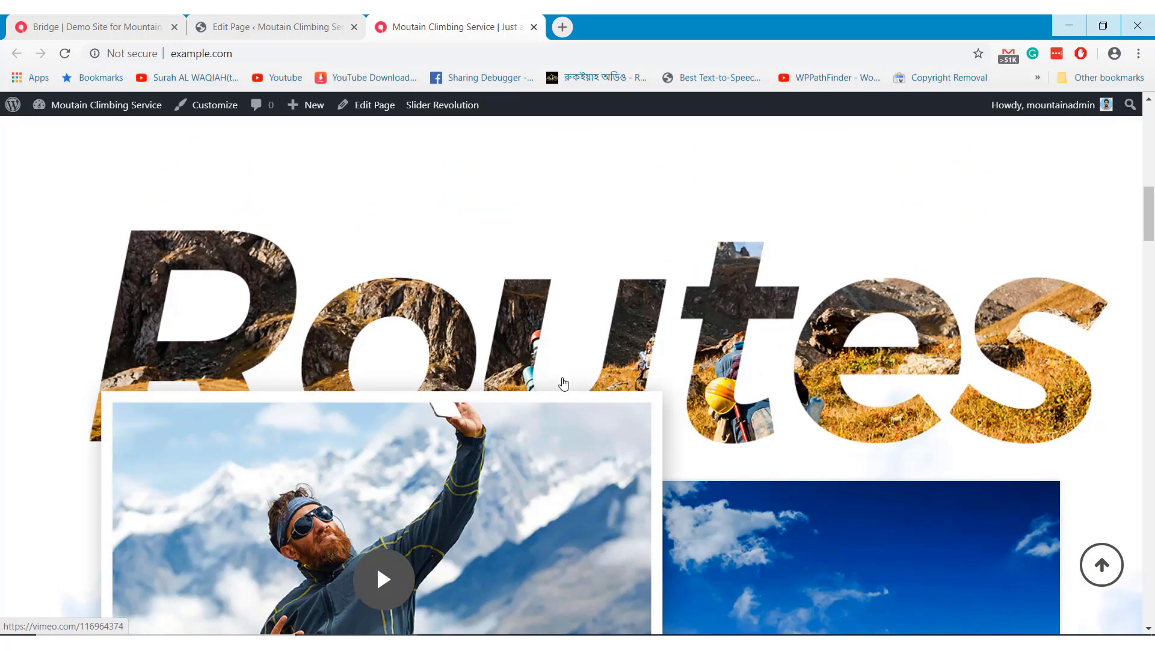
{"action": "scroll", "coordinate": [565, 361], "scroll_direction": "down", "scroll_amount": 1}
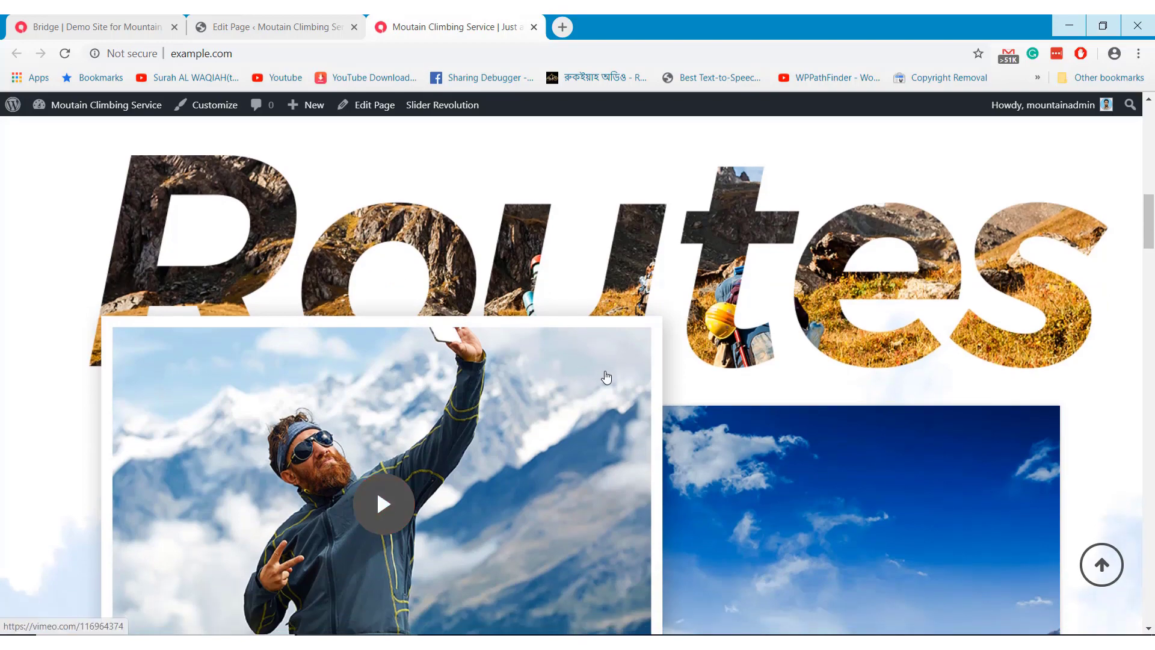
{"action": "scroll", "coordinate": [606, 377], "scroll_direction": "down", "scroll_amount": 2}
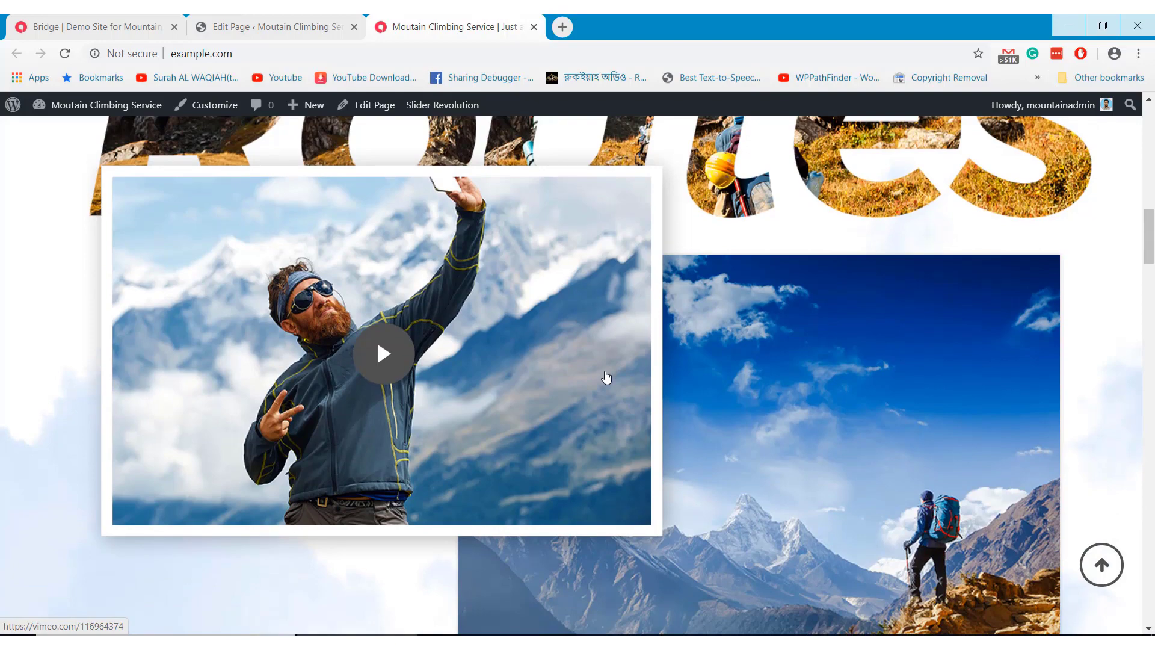
{"action": "scroll", "coordinate": [606, 377], "scroll_direction": "up", "scroll_amount": 2}
{"action": "scroll", "coordinate": [606, 377], "scroll_direction": "down", "scroll_amount": 2}
{"action": "left_click", "coordinate": [283, 27]}
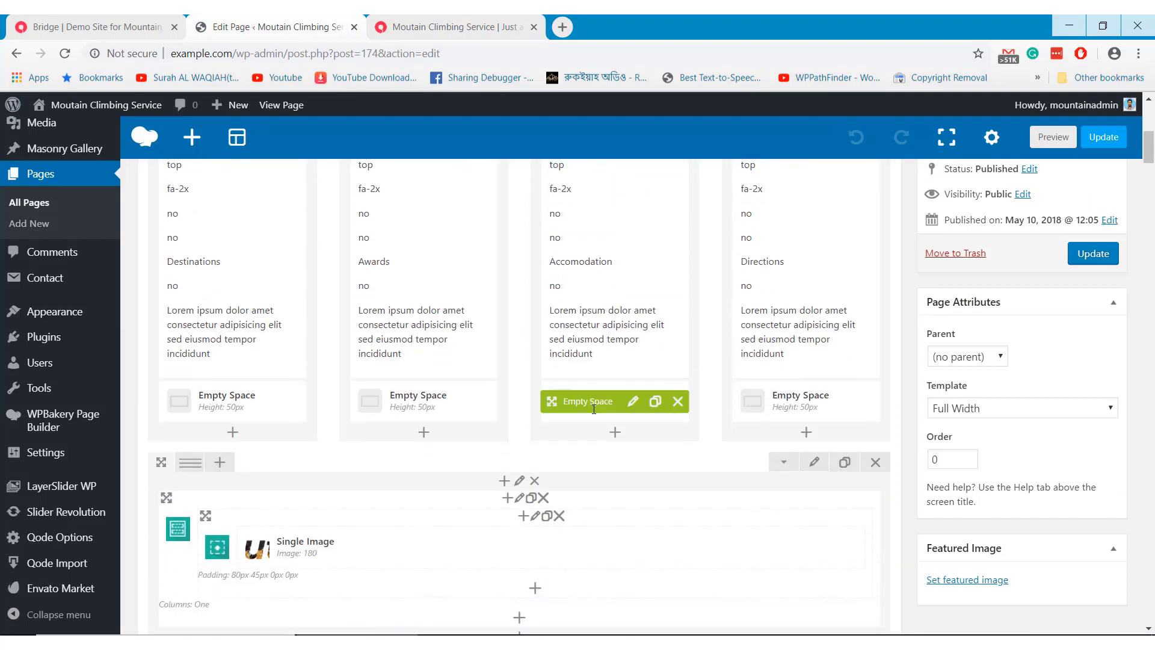
{"action": "scroll", "coordinate": [594, 409], "scroll_direction": "down", "scroll_amount": 2}
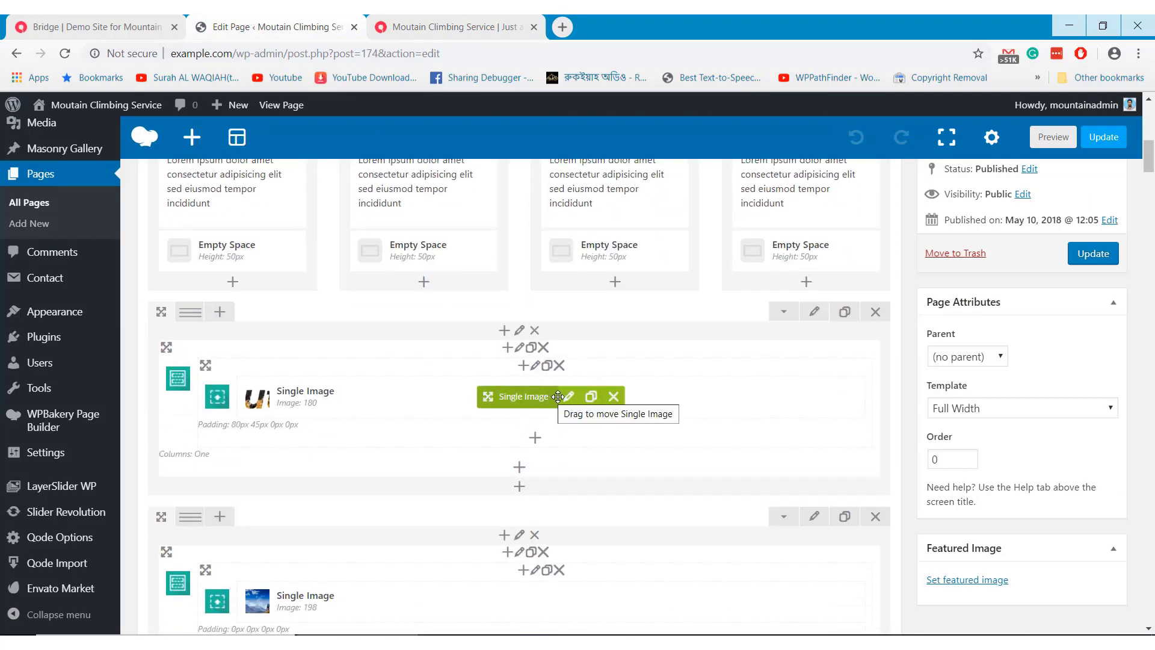
{"action": "left_click", "coordinate": [569, 399]}
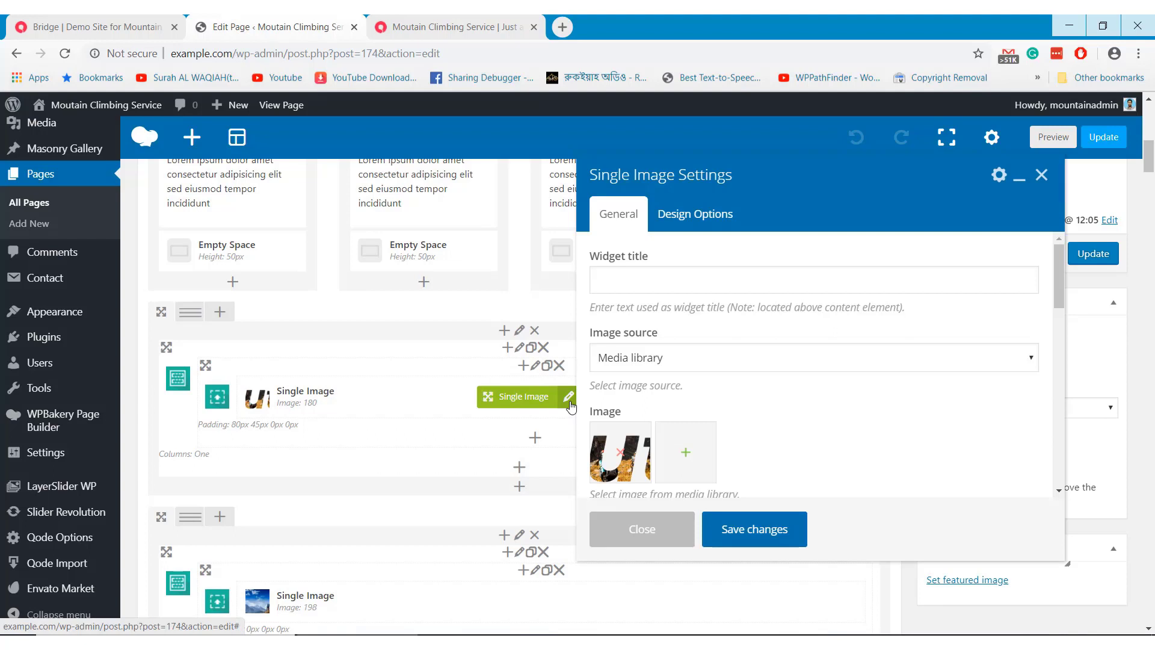
{"action": "scroll", "coordinate": [778, 381], "scroll_direction": "down", "scroll_amount": 3}
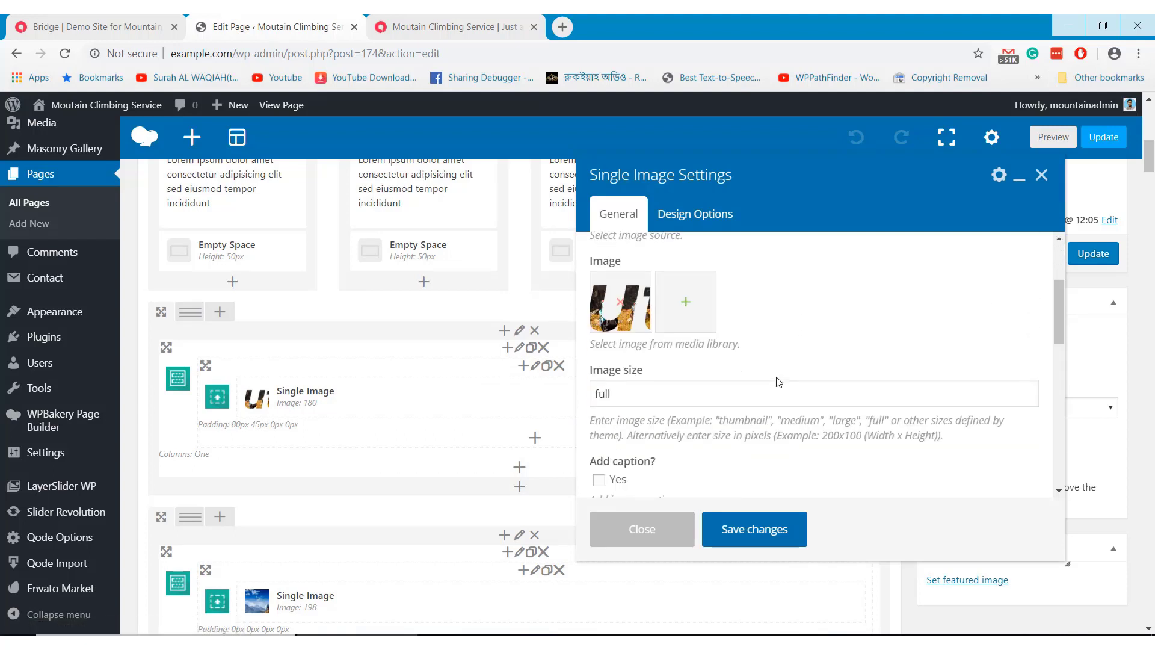
{"action": "scroll", "coordinate": [779, 381], "scroll_direction": "down", "scroll_amount": 7}
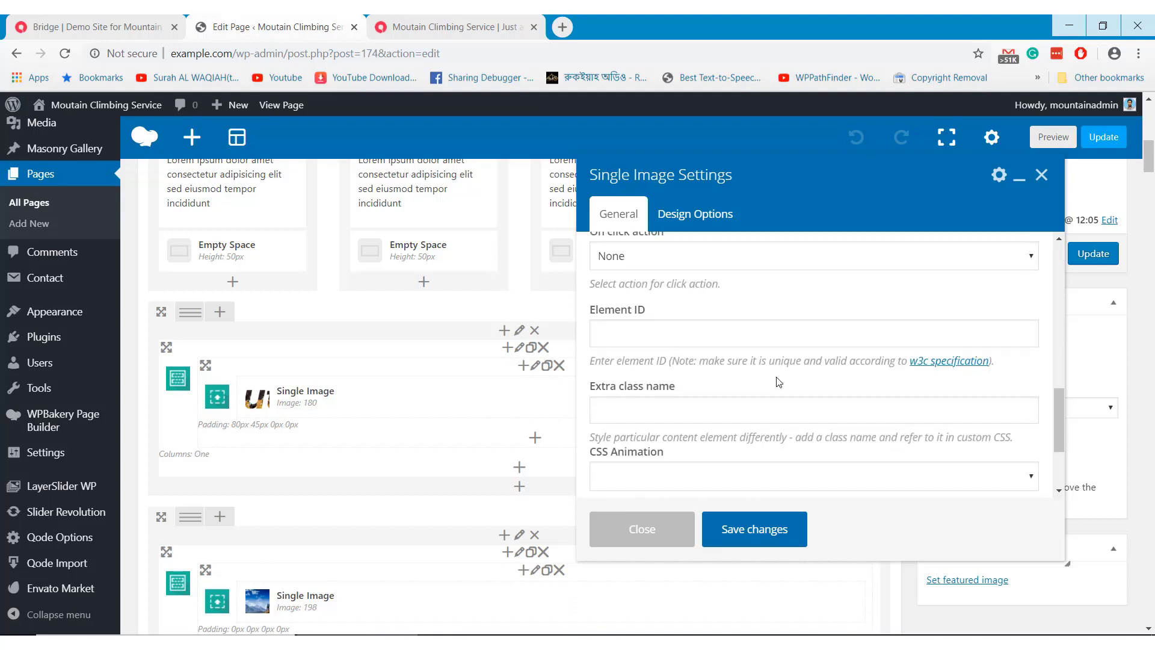
{"action": "scroll", "coordinate": [778, 381], "scroll_direction": "down", "scroll_amount": 2}
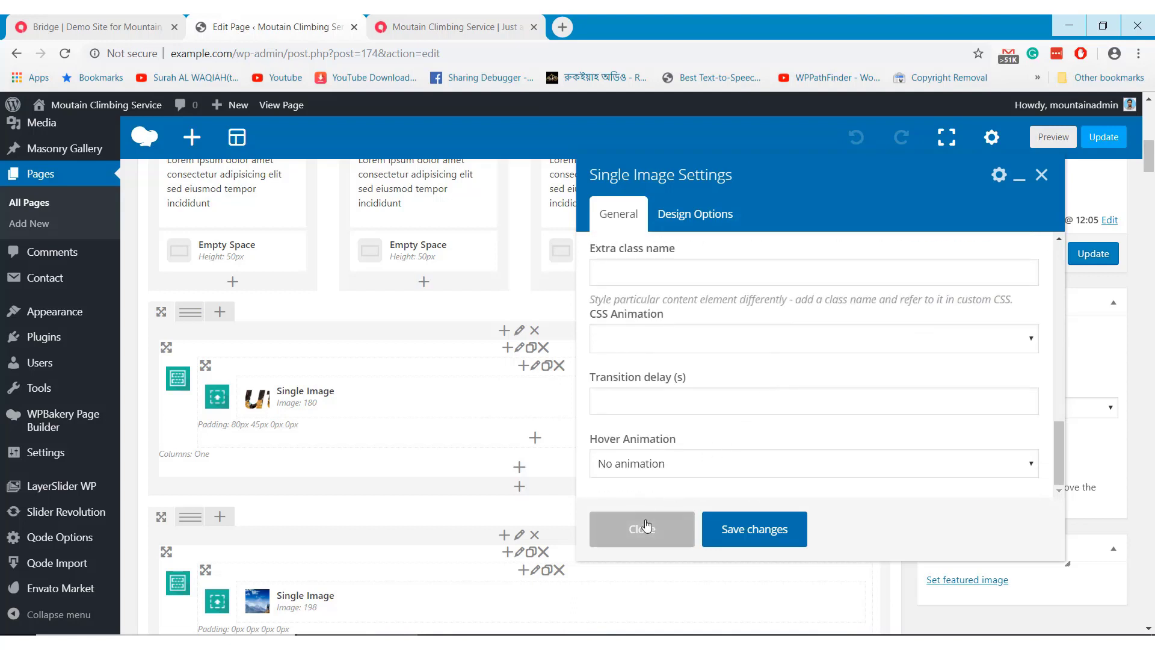
{"action": "left_click", "coordinate": [641, 529]}
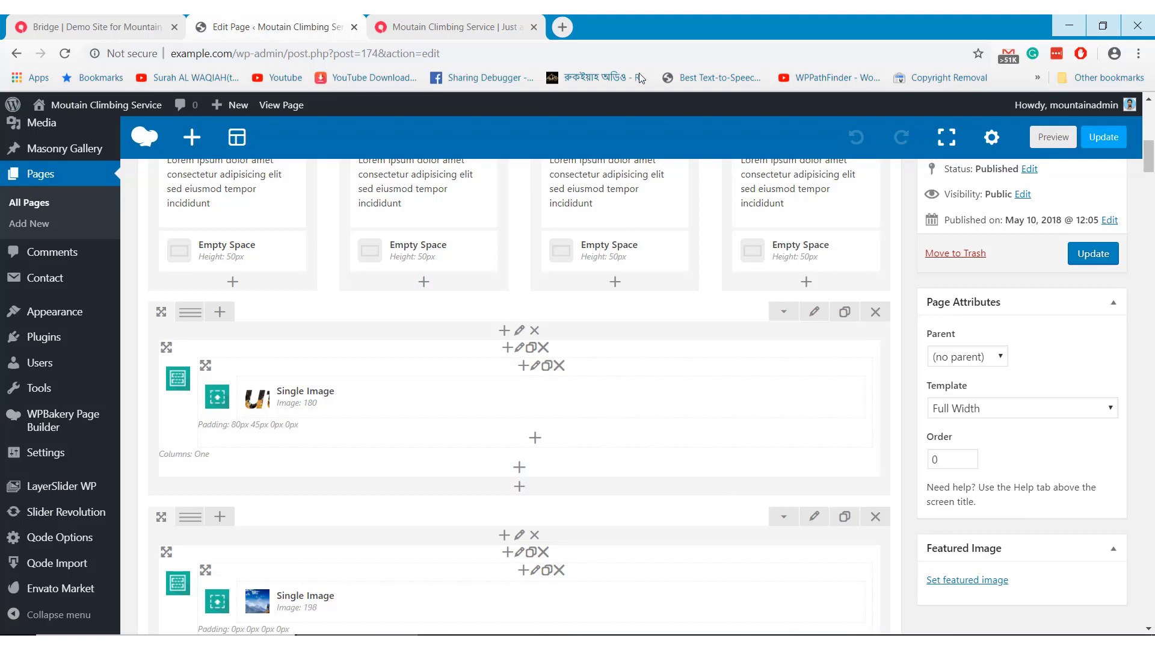
{"action": "left_click", "coordinate": [460, 26]}
{"action": "scroll", "coordinate": [564, 421], "scroll_direction": "down", "scroll_amount": 1}
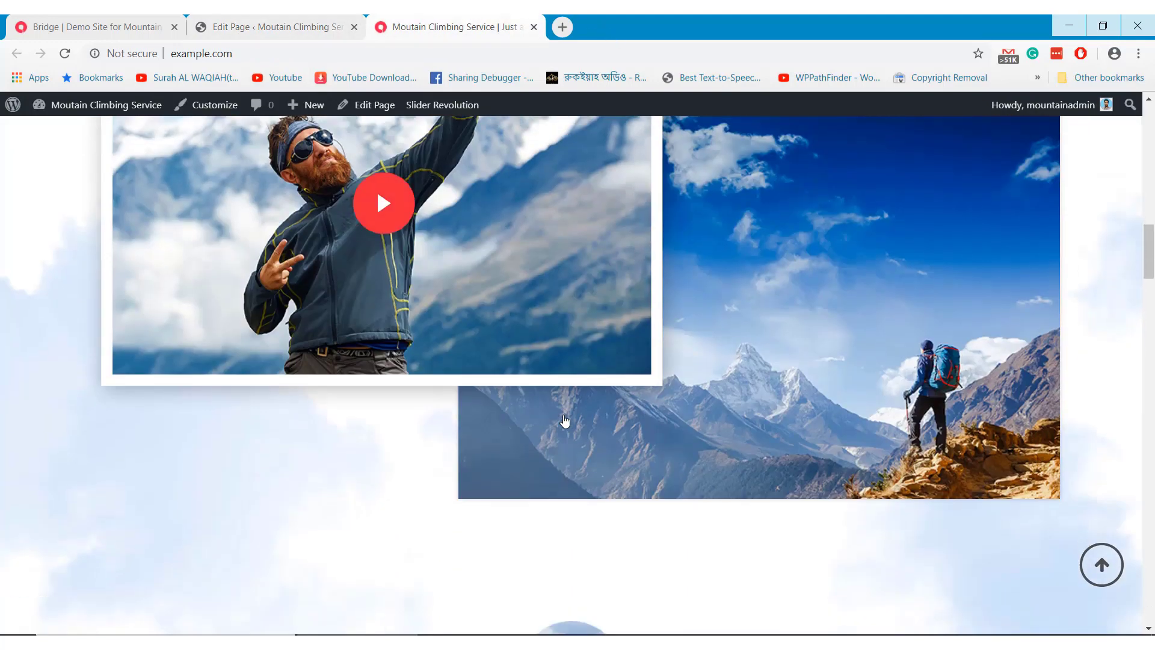
{"action": "left_click", "coordinate": [330, 24]}
{"action": "scroll", "coordinate": [625, 448], "scroll_direction": "down", "scroll_amount": 3}
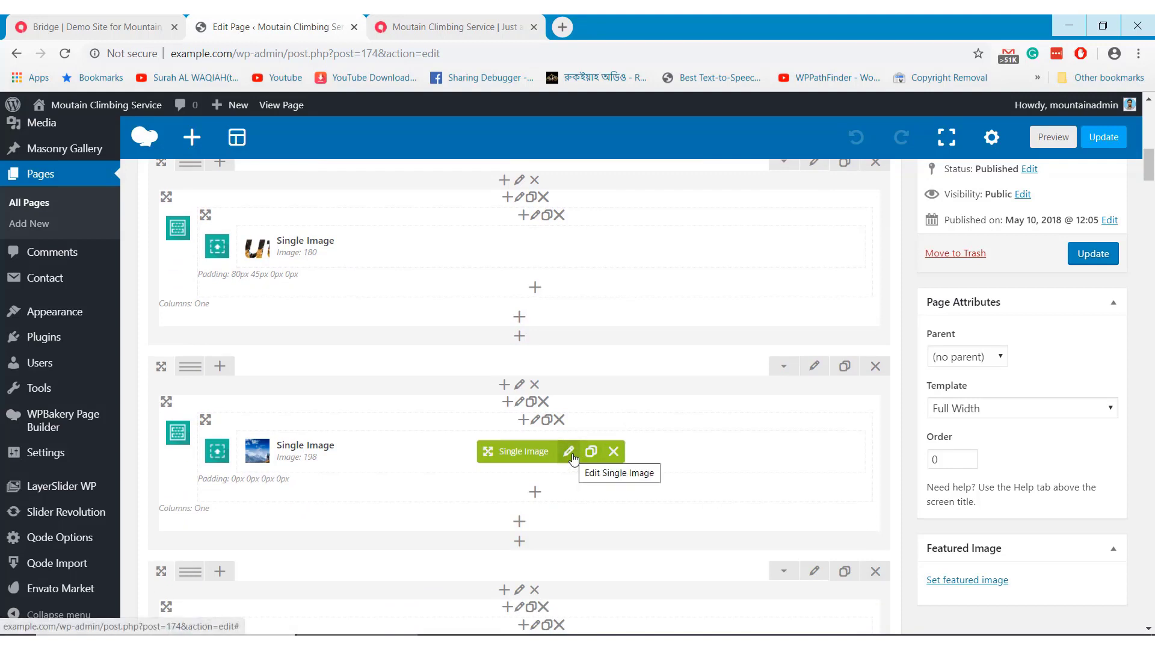
{"action": "left_click", "coordinate": [571, 455]}
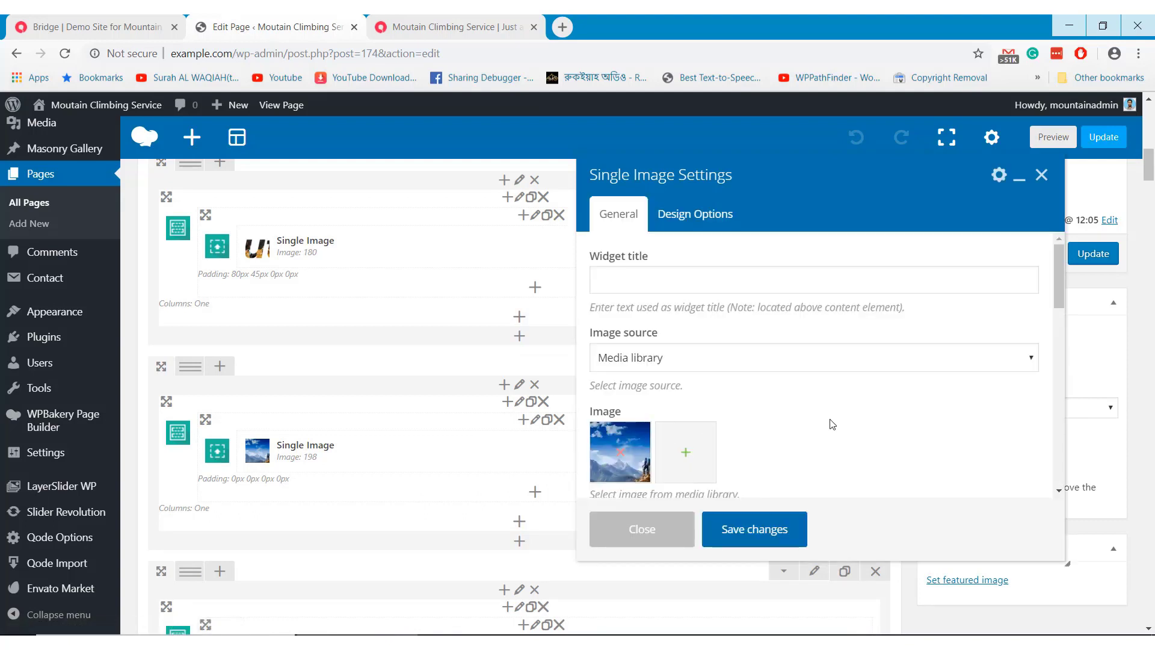
{"action": "scroll", "coordinate": [832, 424], "scroll_direction": "down", "scroll_amount": 4}
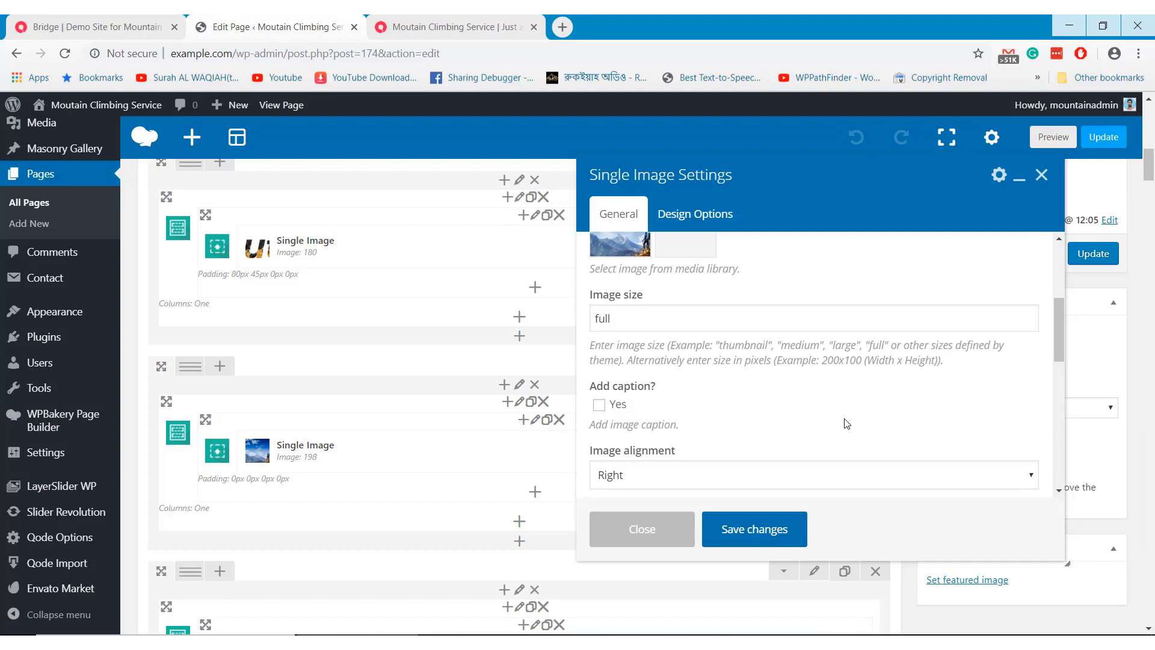
{"action": "scroll", "coordinate": [846, 424], "scroll_direction": "down", "scroll_amount": 4}
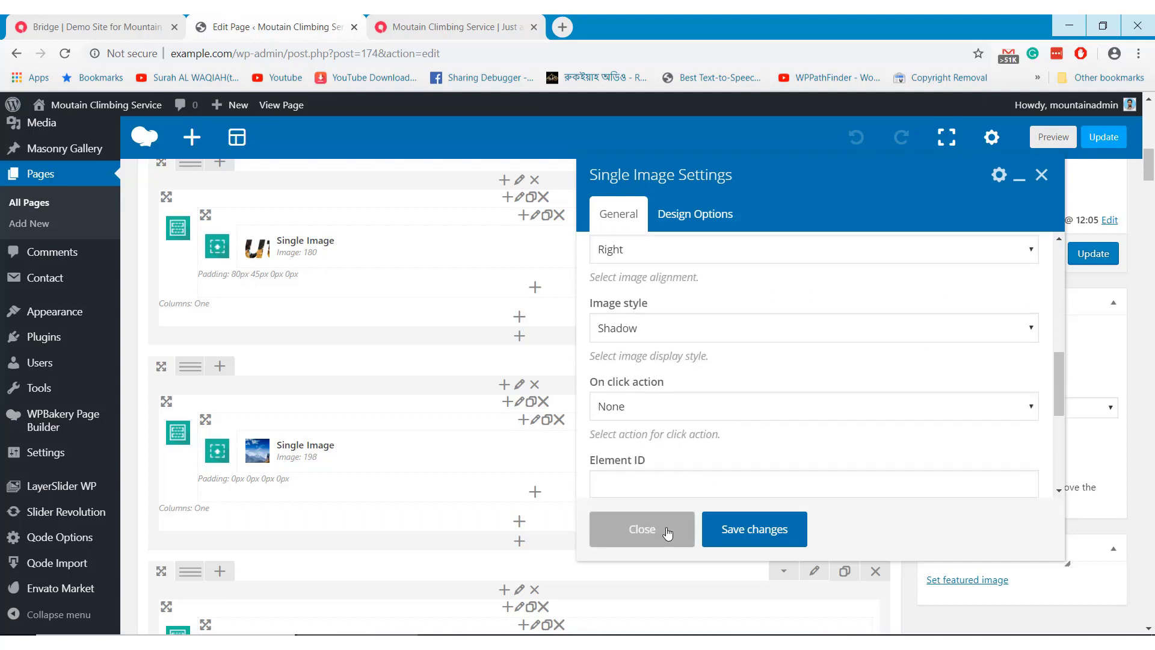
{"action": "left_click", "coordinate": [668, 533]}
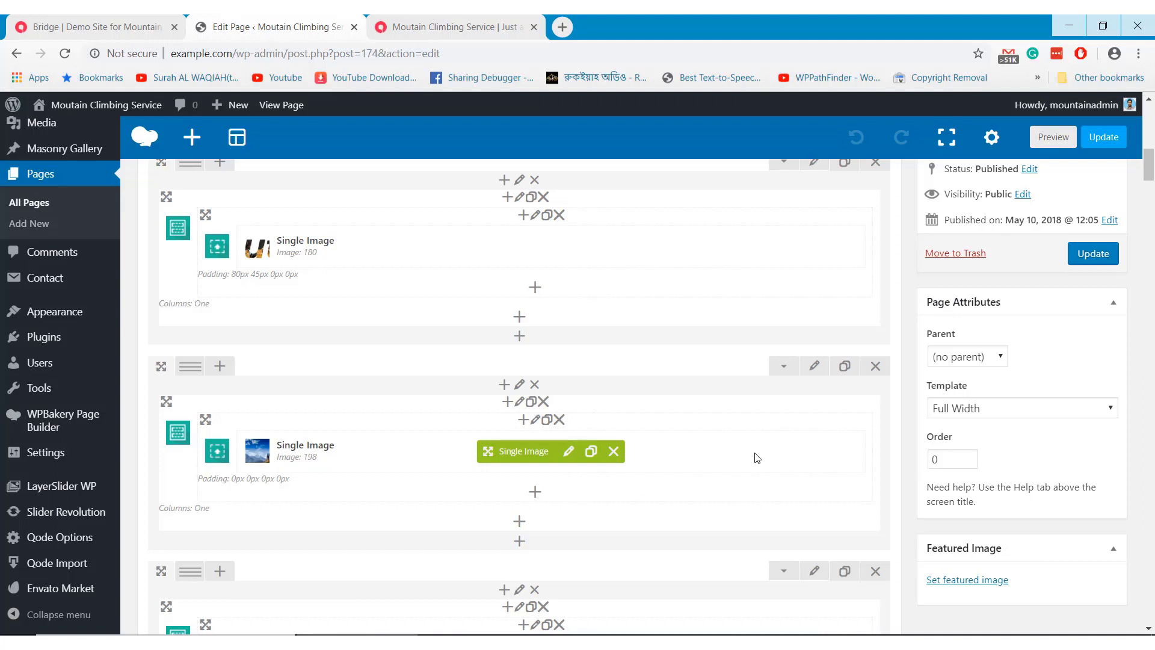
Scroll the builder layout past the Qode Video Box and Testimonials rows
{"action": "scroll", "coordinate": [757, 458], "scroll_direction": "down", "scroll_amount": 1}
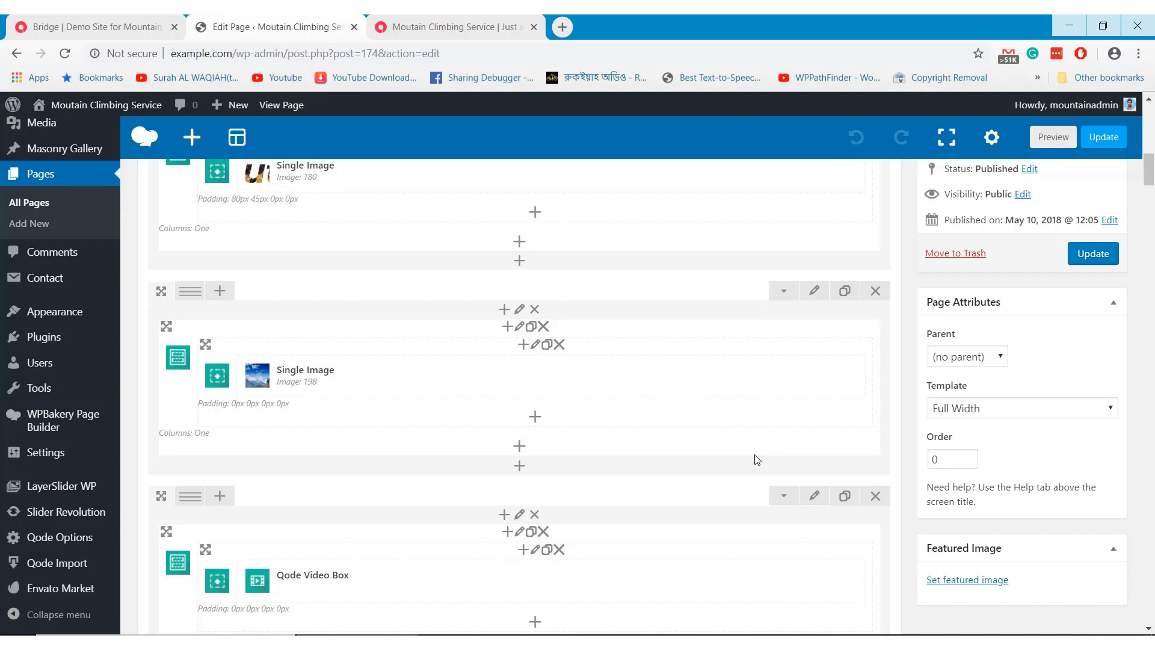
{"action": "scroll", "coordinate": [703, 457], "scroll_direction": "down", "scroll_amount": 2}
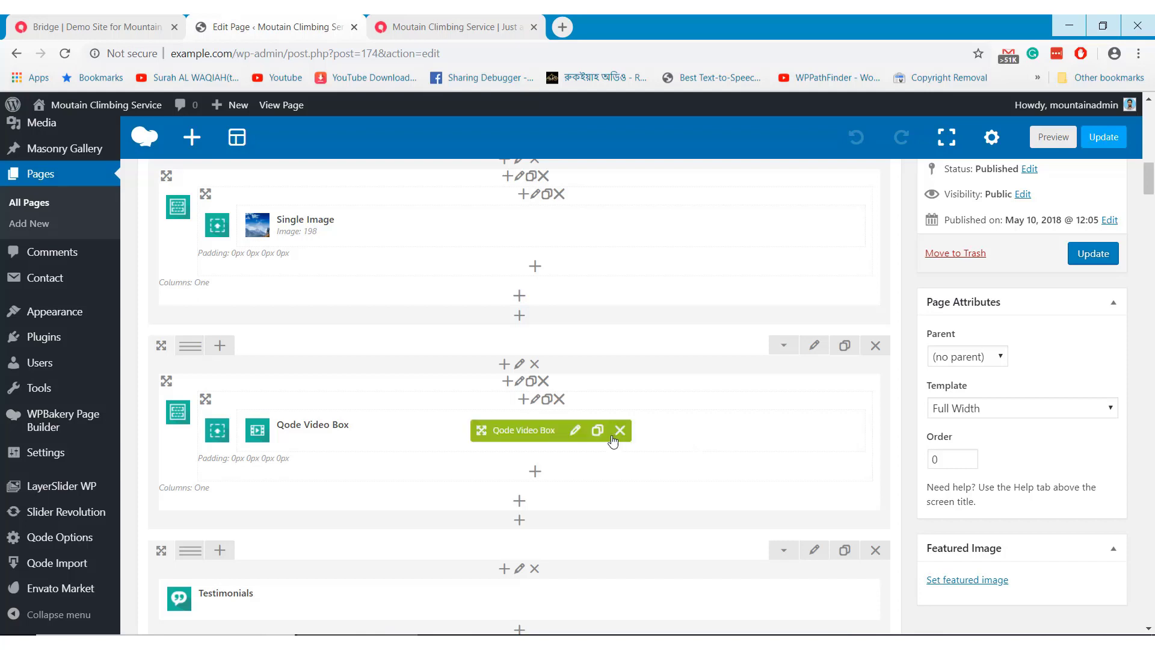
{"action": "scroll", "coordinate": [610, 439], "scroll_direction": "down", "scroll_amount": 1}
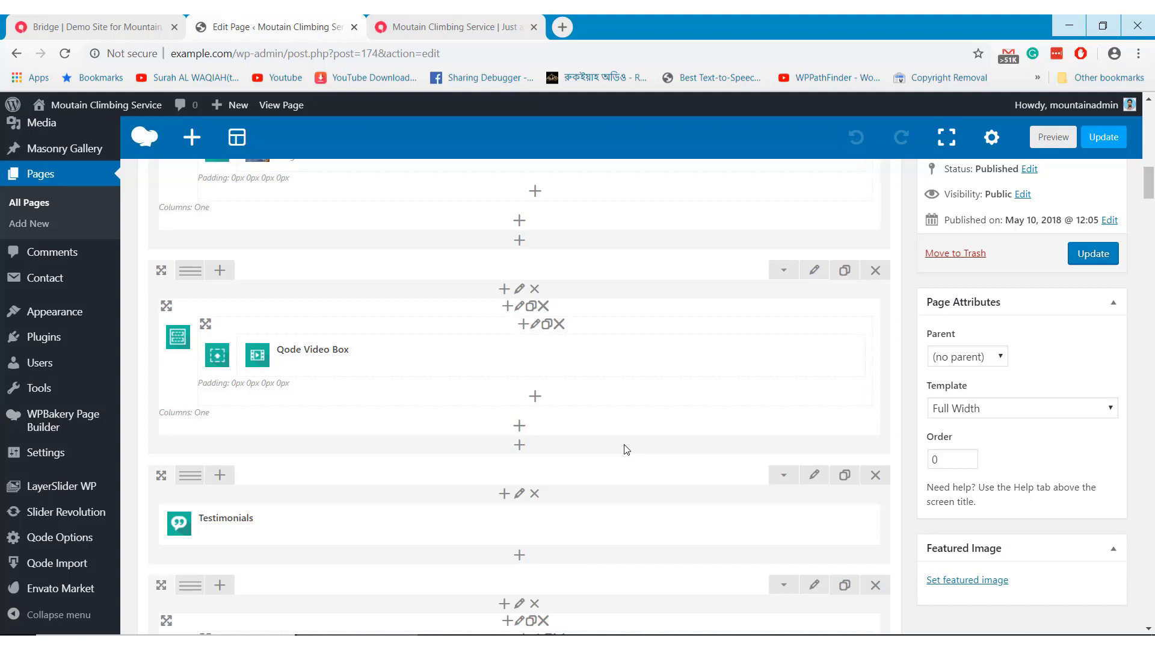
{"action": "scroll", "coordinate": [626, 449], "scroll_direction": "down", "scroll_amount": 2}
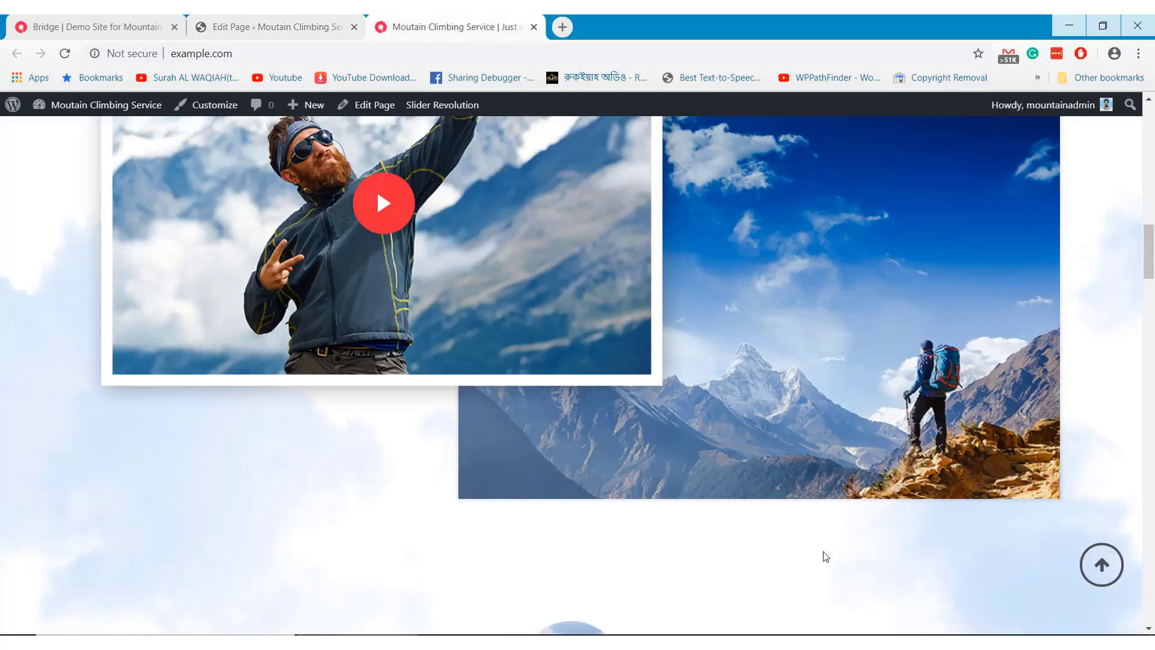
View the live testimonial, then open the Single Image settings below Testimonials in the editor
{"action": "scroll", "coordinate": [801, 555], "scroll_direction": "down", "scroll_amount": 6}
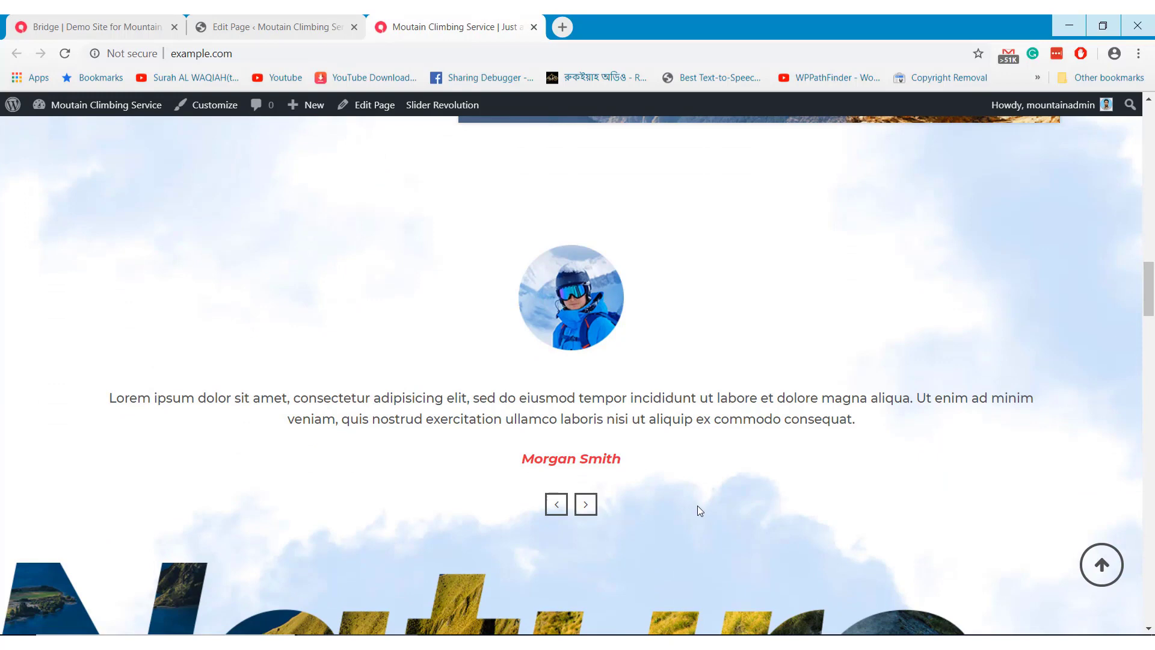
{"action": "left_click", "coordinate": [285, 28]}
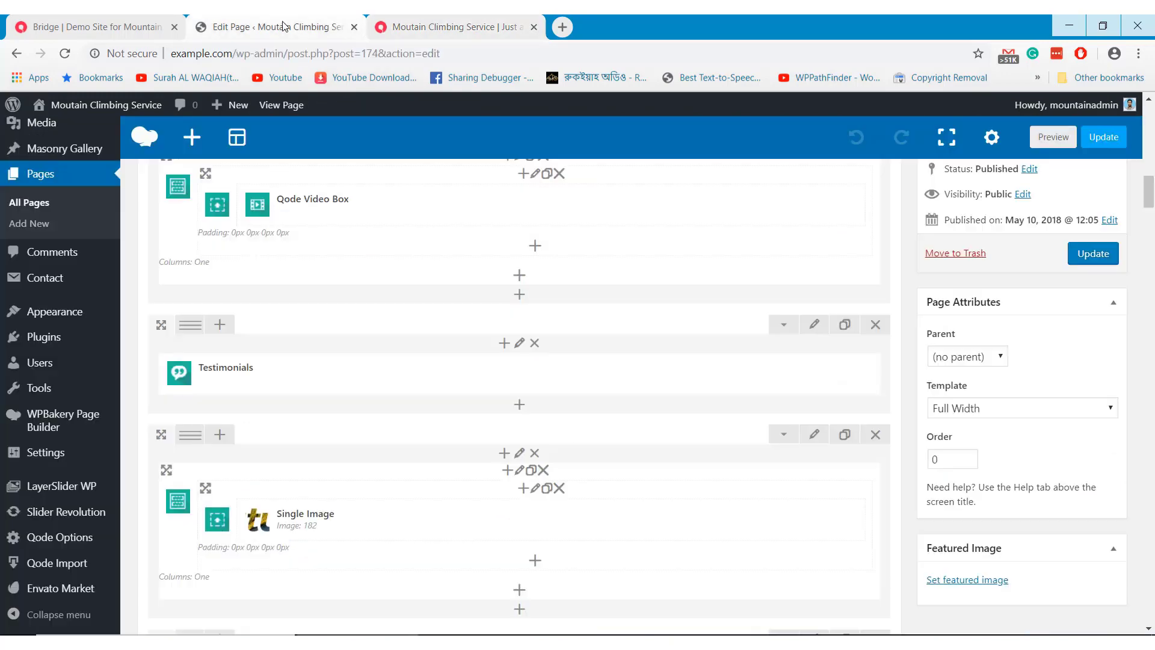
{"action": "scroll", "coordinate": [576, 463], "scroll_direction": "down", "scroll_amount": 1}
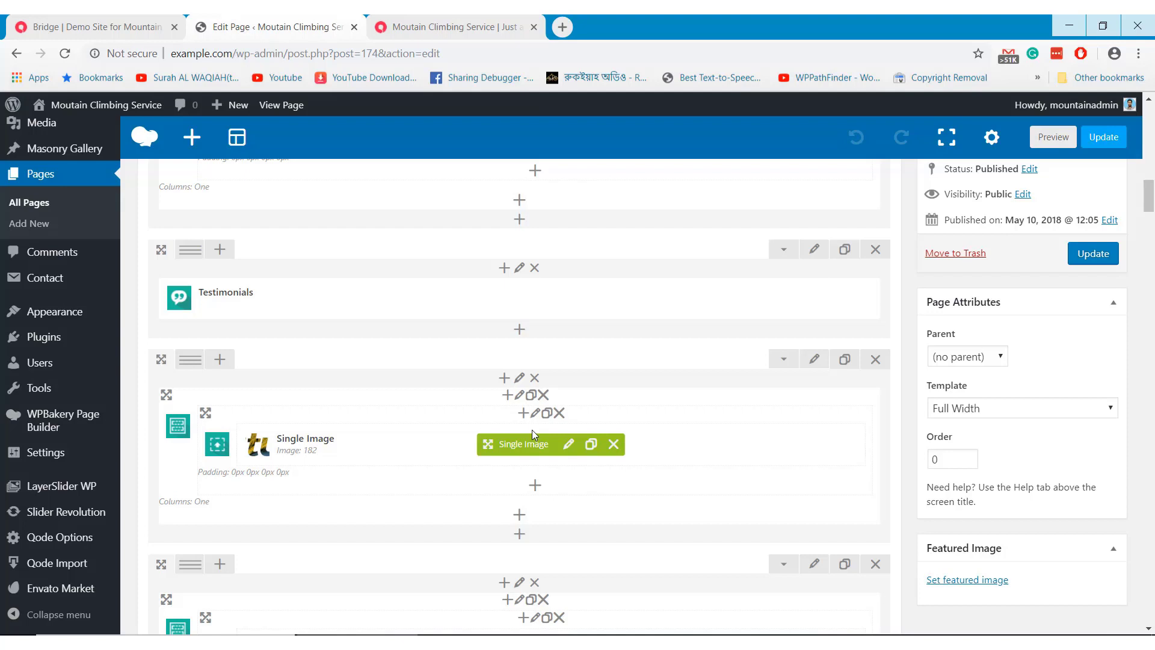
{"action": "left_click", "coordinate": [568, 444]}
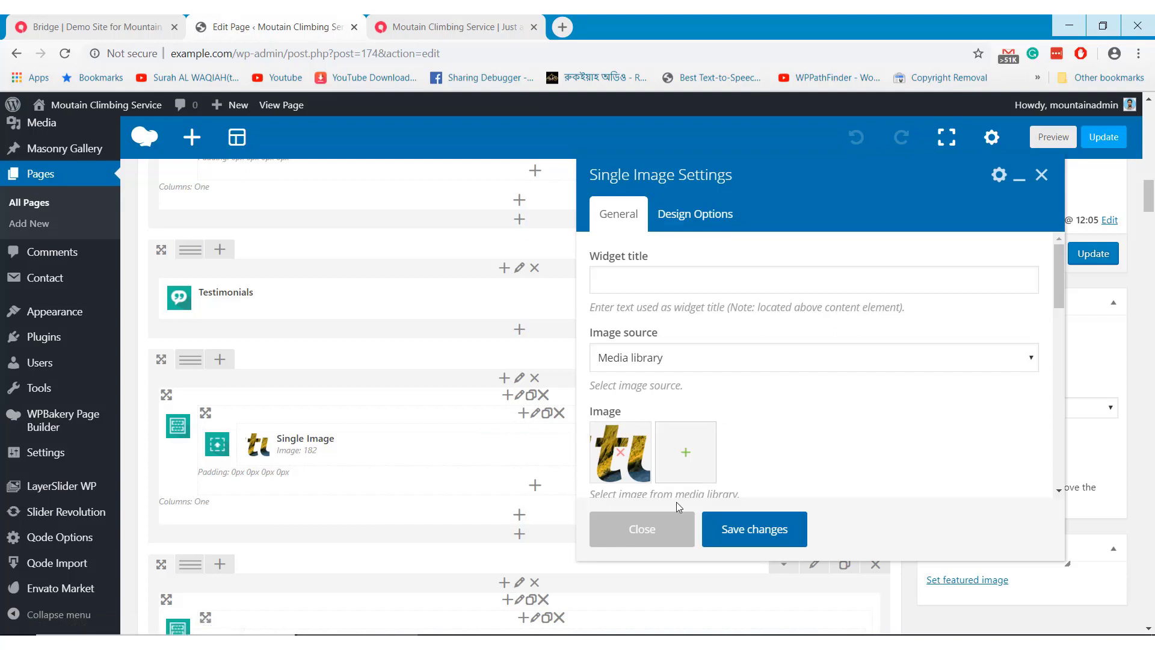
Close the logo image's settings and scroll further down the layout
{"action": "left_click", "coordinate": [642, 529]}
{"action": "scroll", "coordinate": [611, 483], "scroll_direction": "down", "scroll_amount": 3}
{"action": "scroll", "coordinate": [611, 483], "scroll_direction": "down", "scroll_amount": 1}
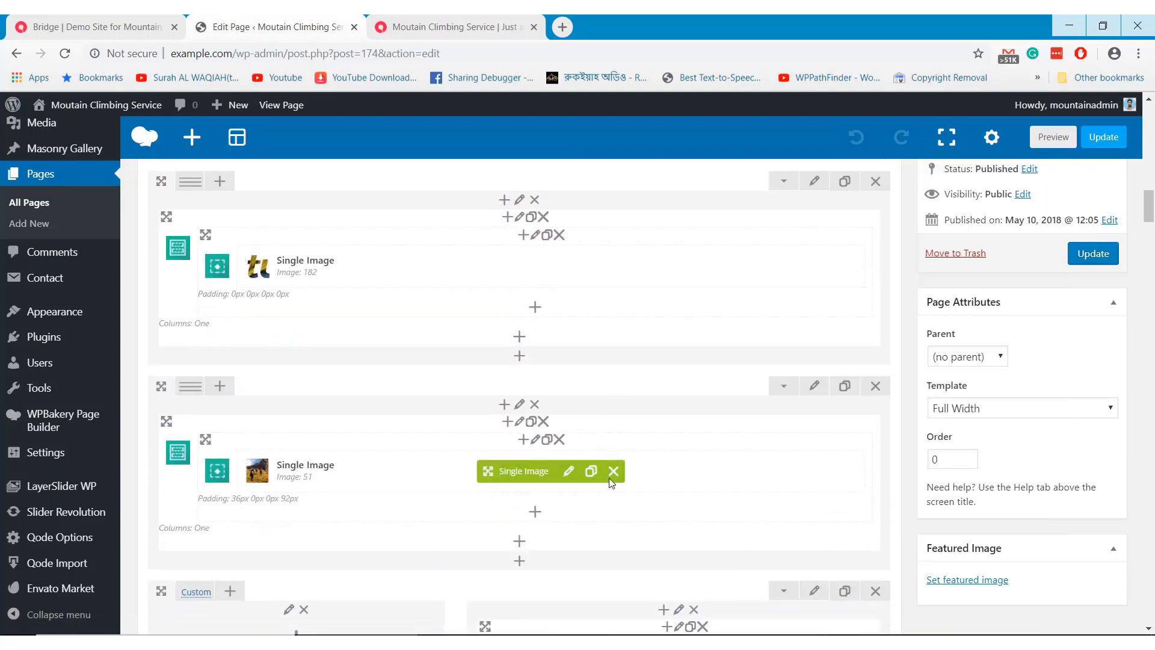
Inspect the next Single Image's settings, close them unchanged, and scroll toward Guided adventures
{"action": "left_click", "coordinate": [568, 424]}
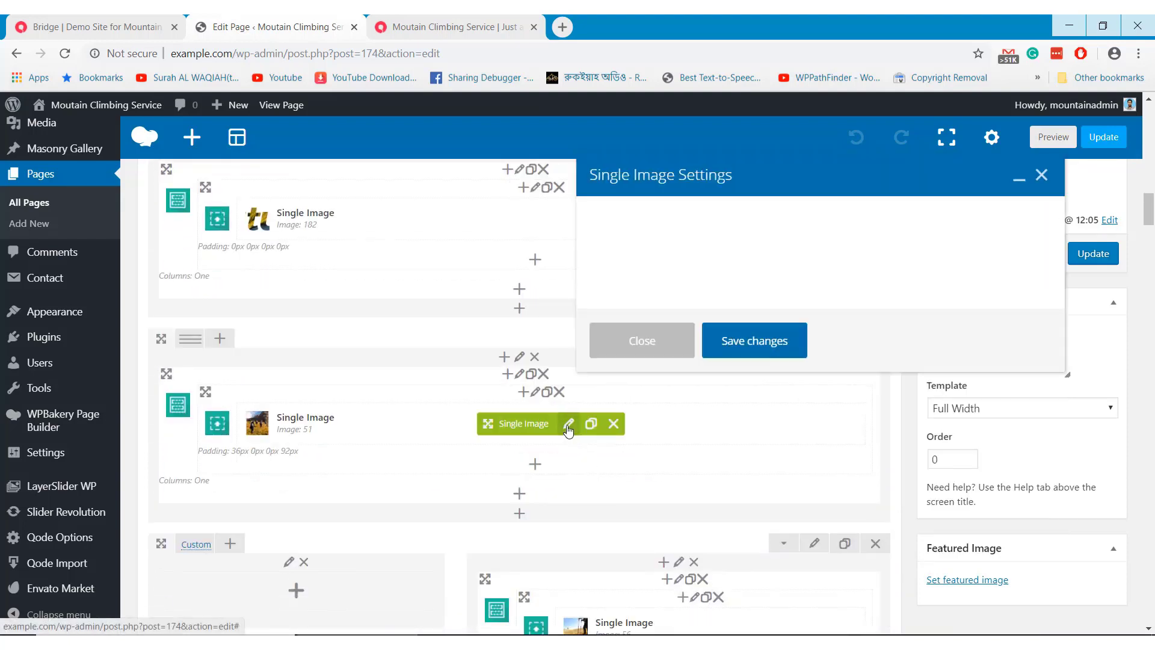
{"action": "scroll", "coordinate": [841, 436], "scroll_direction": "down", "scroll_amount": 2}
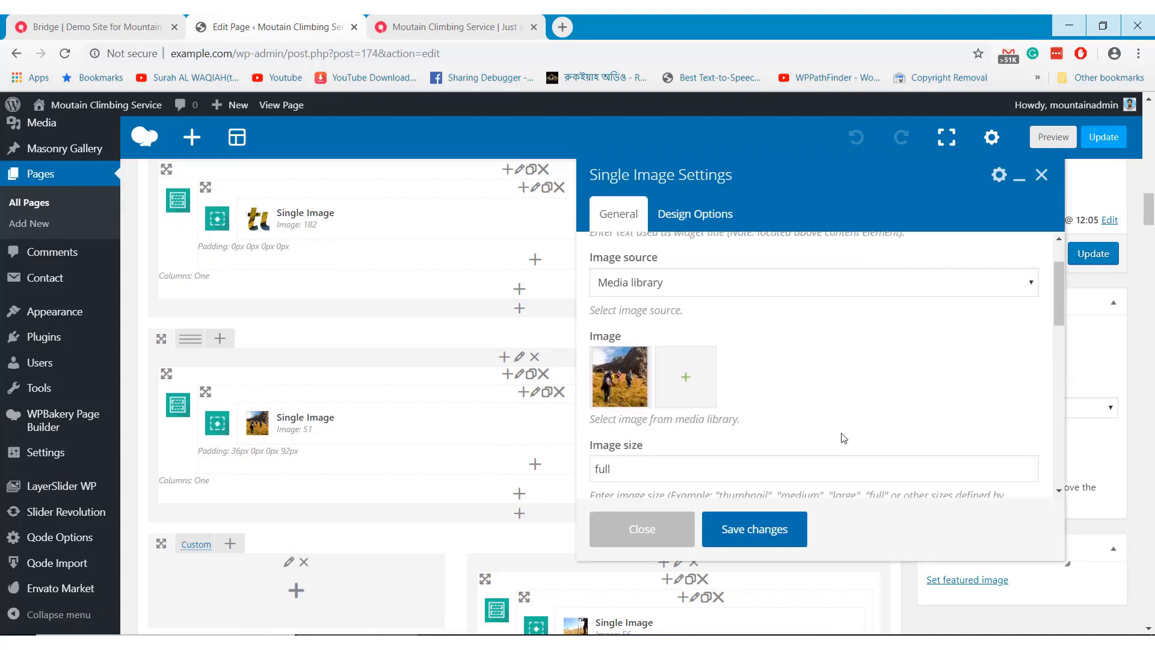
{"action": "left_click", "coordinate": [670, 534]}
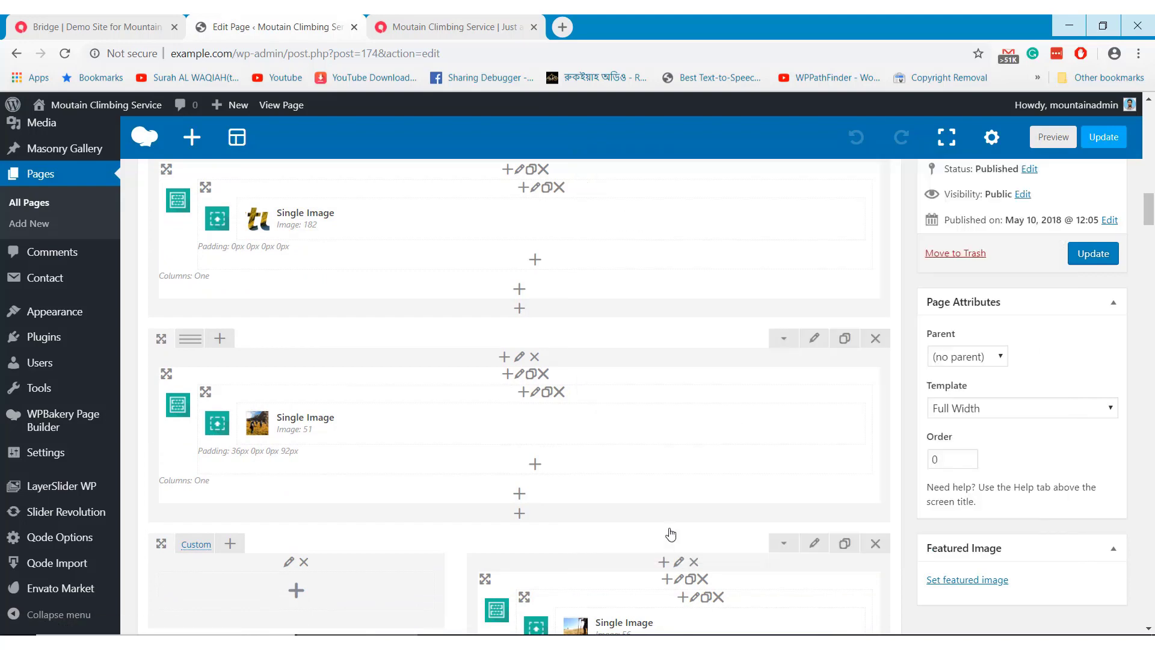
{"action": "scroll", "coordinate": [667, 529], "scroll_direction": "down", "scroll_amount": 3}
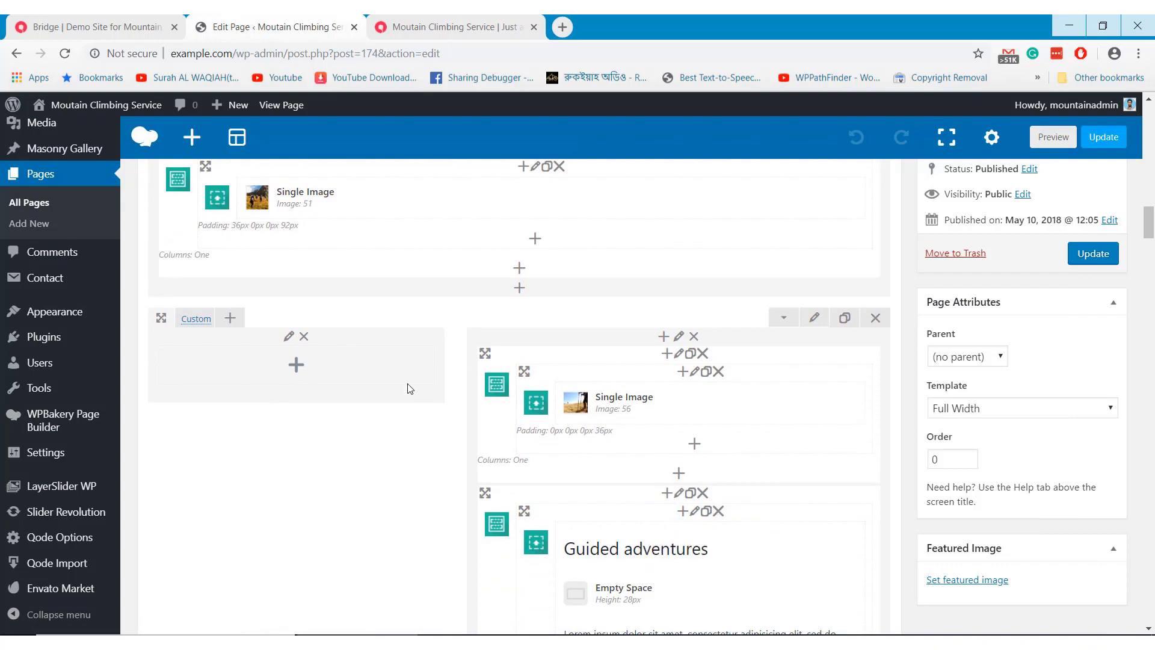
{"action": "left_click", "coordinate": [460, 27]}
{"action": "scroll", "coordinate": [534, 304], "scroll_direction": "down", "scroll_amount": 3}
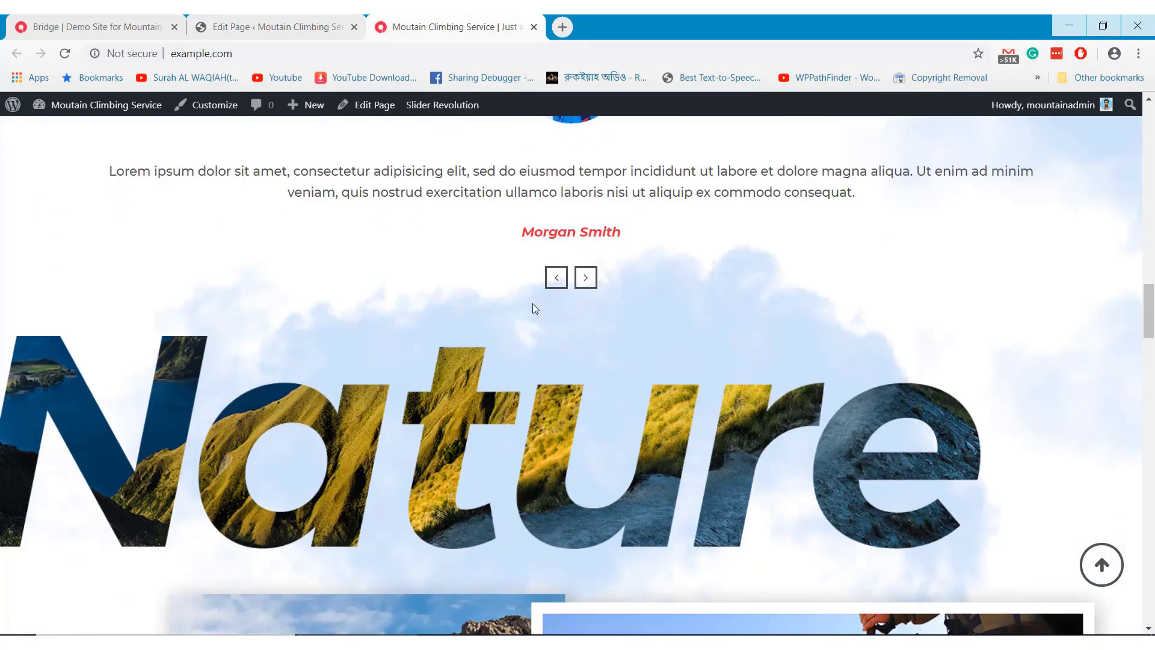
{"action": "scroll", "coordinate": [533, 303], "scroll_direction": "down", "scroll_amount": 3}
{"action": "scroll", "coordinate": [533, 304], "scroll_direction": "up", "scroll_amount": 3}
{"action": "scroll", "coordinate": [533, 303], "scroll_direction": "up", "scroll_amount": 3}
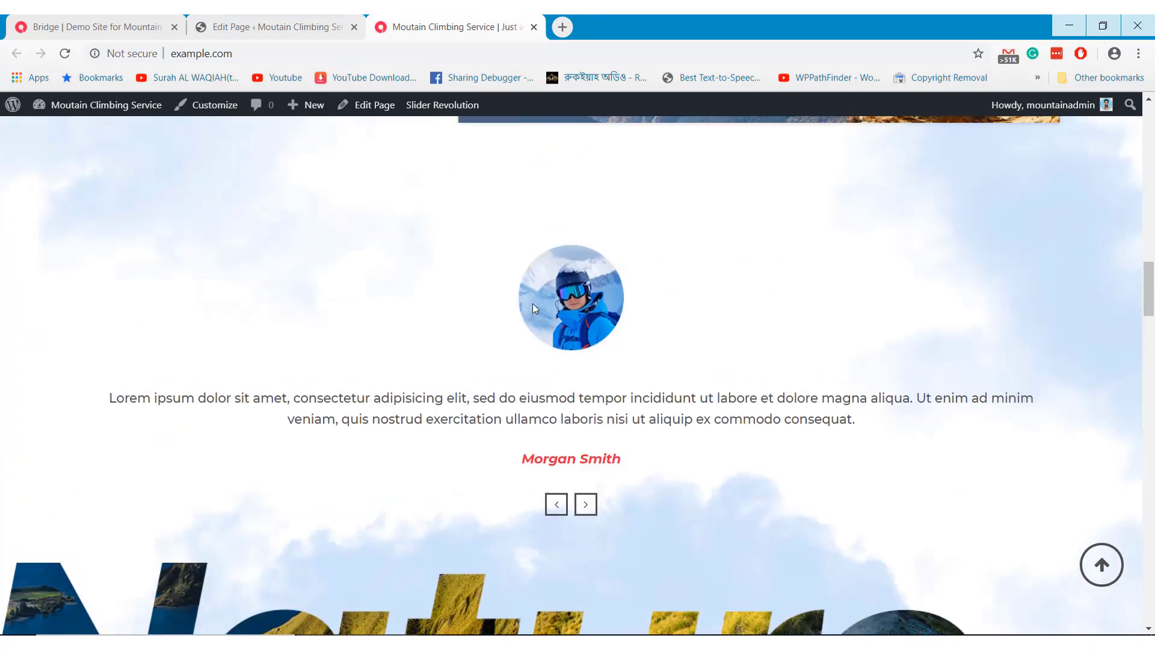
{"action": "scroll", "coordinate": [566, 367], "scroll_direction": "down", "scroll_amount": 10}
{"action": "scroll", "coordinate": [567, 369], "scroll_direction": "down", "scroll_amount": 12}
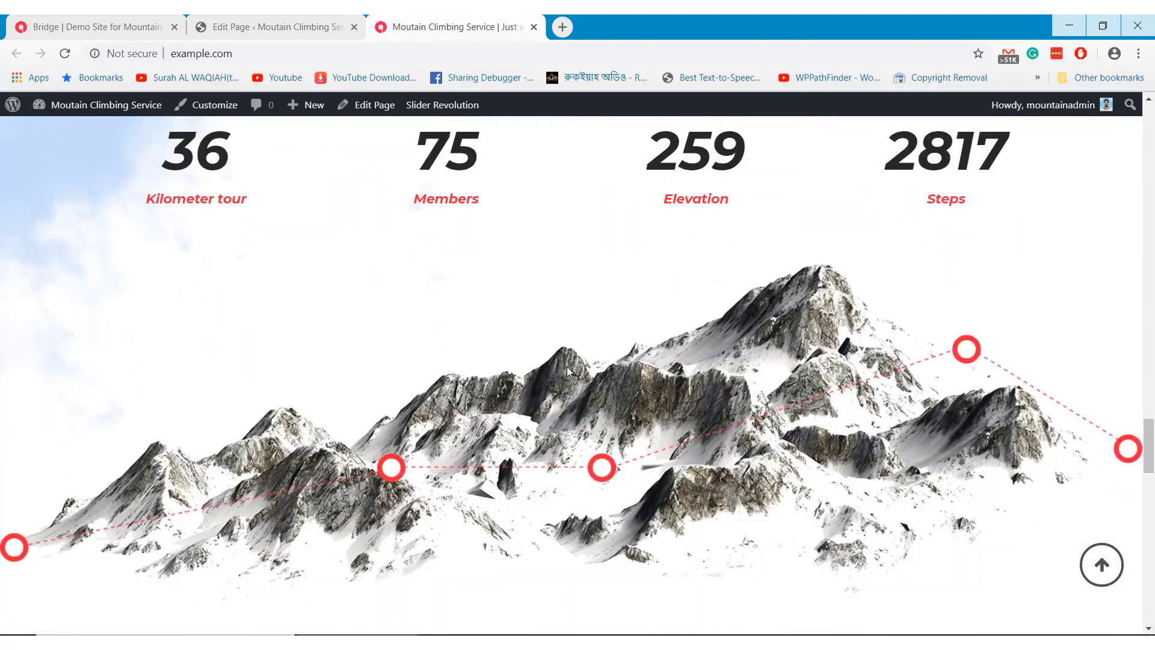
{"action": "scroll", "coordinate": [566, 368], "scroll_direction": "up", "scroll_amount": 2}
{"action": "left_click", "coordinate": [284, 23]}
{"action": "scroll", "coordinate": [516, 343], "scroll_direction": "down", "scroll_amount": 5}
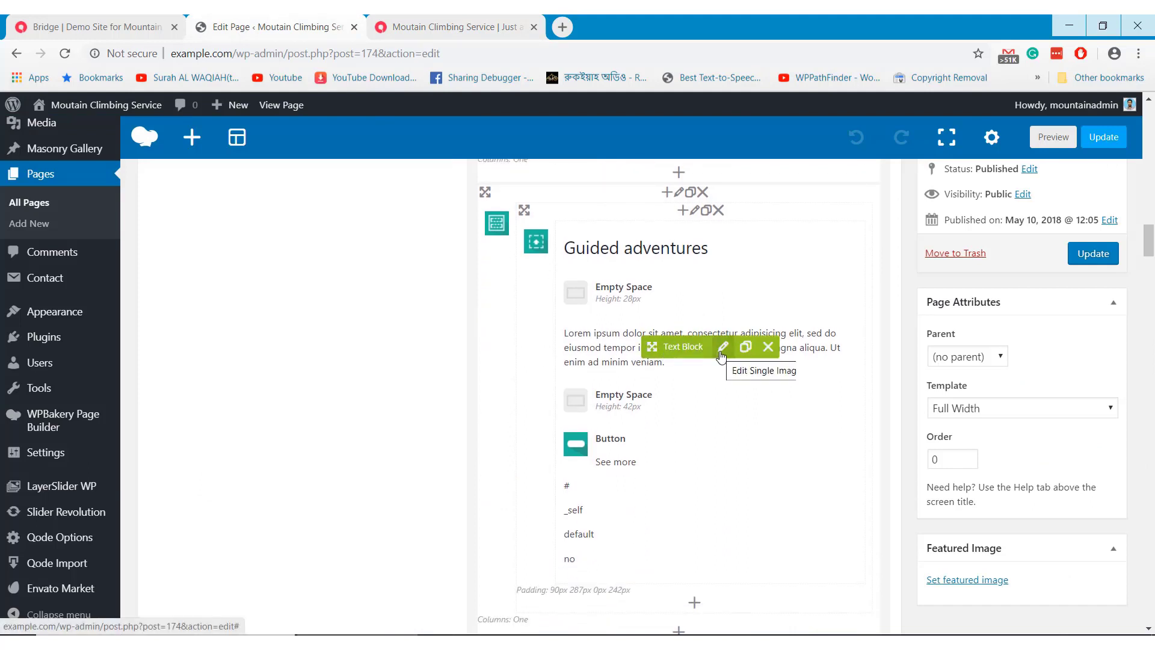
{"action": "left_click", "coordinate": [723, 347]}
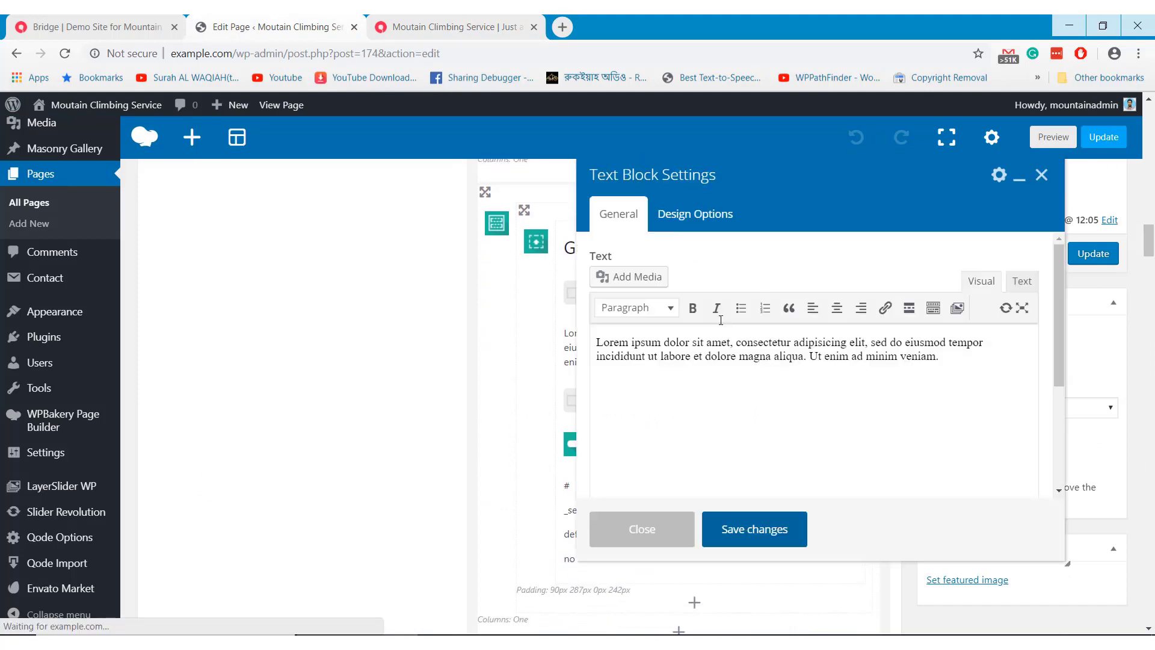
{"action": "left_click", "coordinate": [703, 362]}
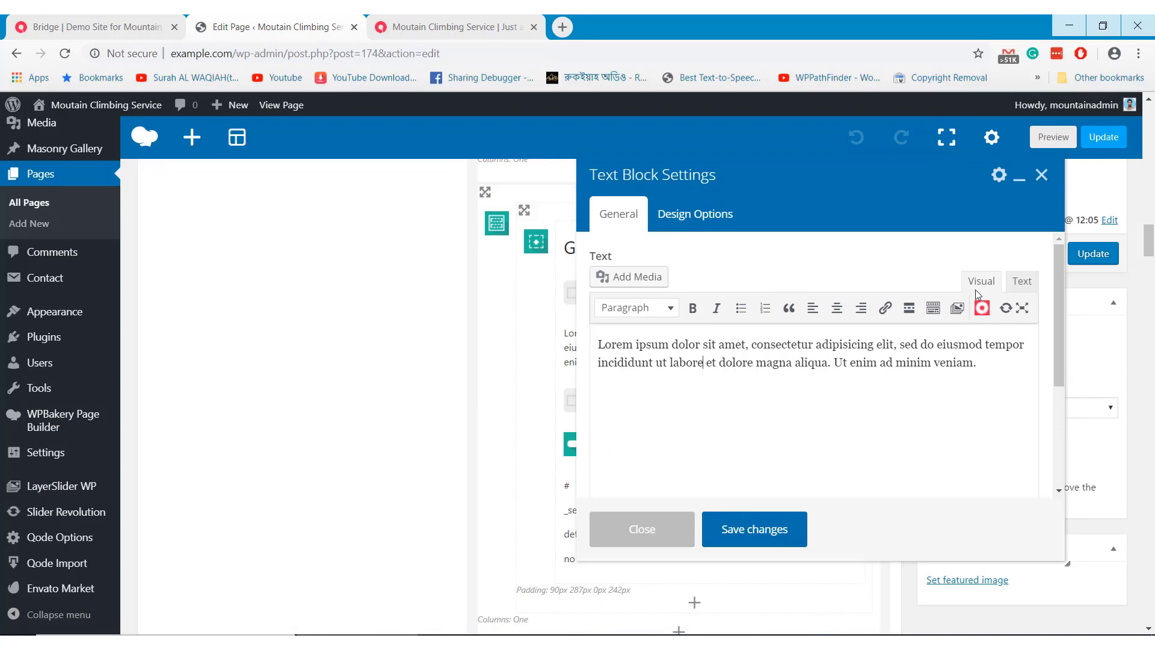
{"action": "left_click", "coordinate": [637, 521]}
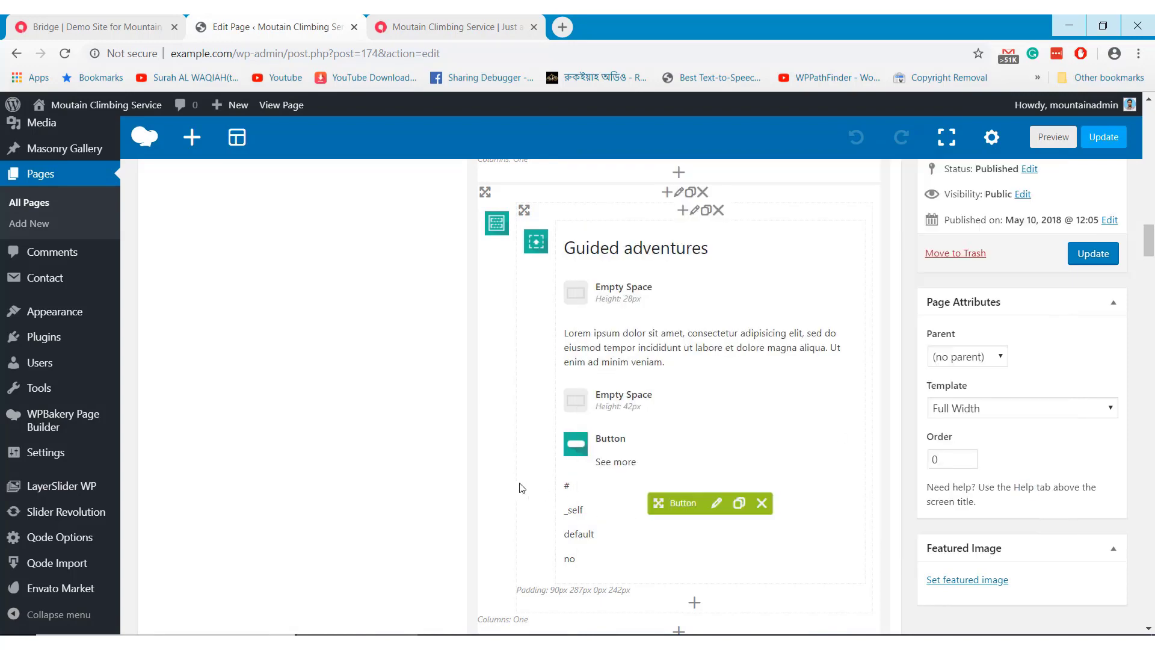
{"action": "scroll", "coordinate": [519, 487], "scroll_direction": "down", "scroll_amount": 5}
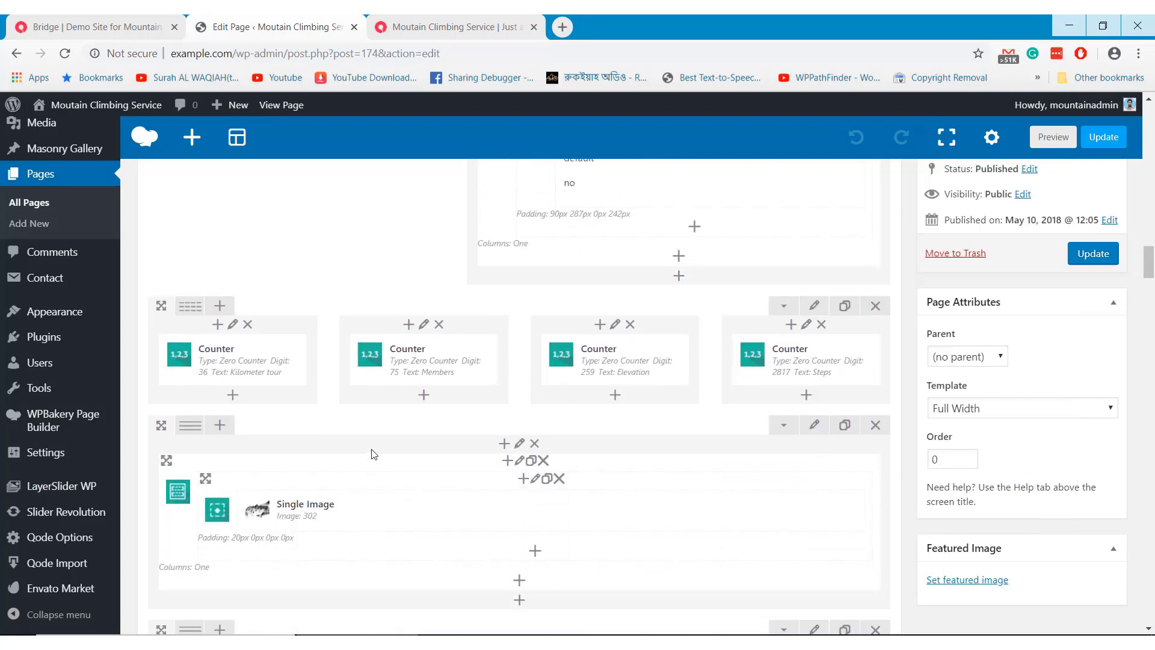
{"action": "left_click", "coordinate": [242, 360]}
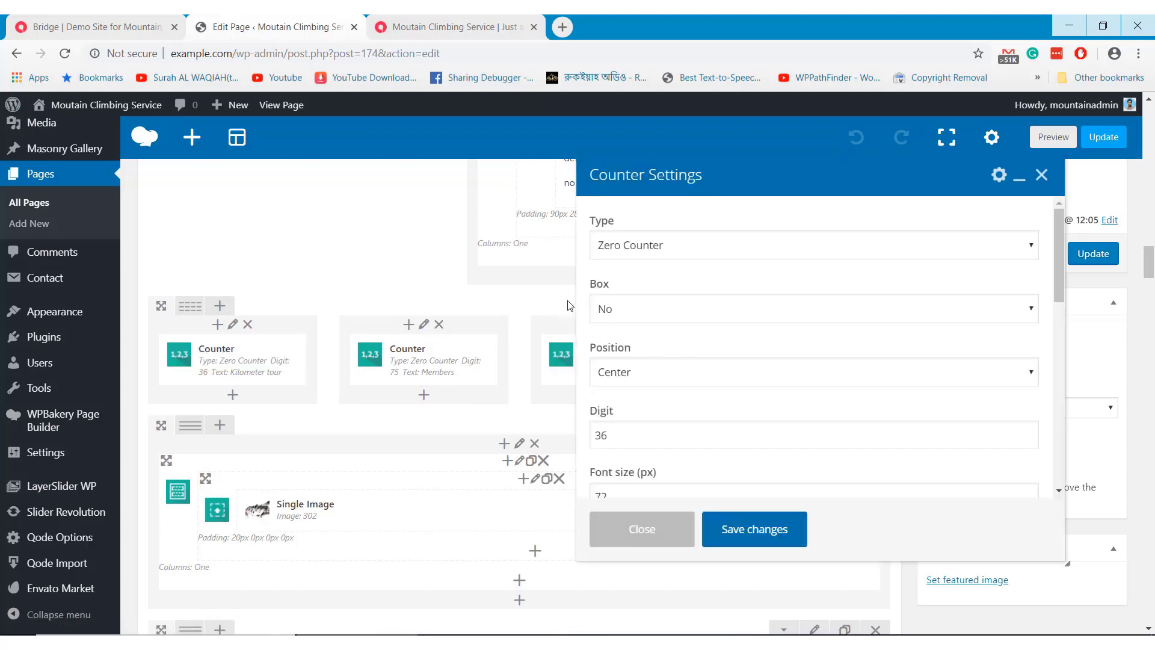
{"action": "scroll", "coordinate": [644, 367], "scroll_direction": "down", "scroll_amount": 3}
{"action": "scroll", "coordinate": [644, 366], "scroll_direction": "down", "scroll_amount": 12}
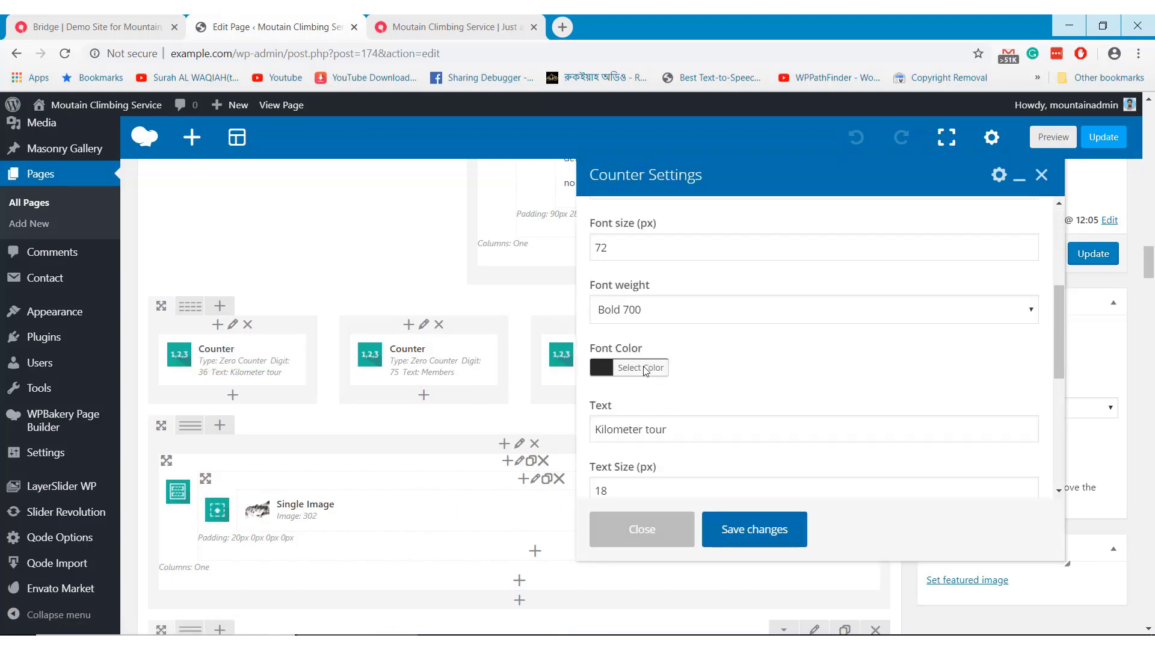
{"action": "scroll", "coordinate": [644, 367], "scroll_direction": "down", "scroll_amount": 6}
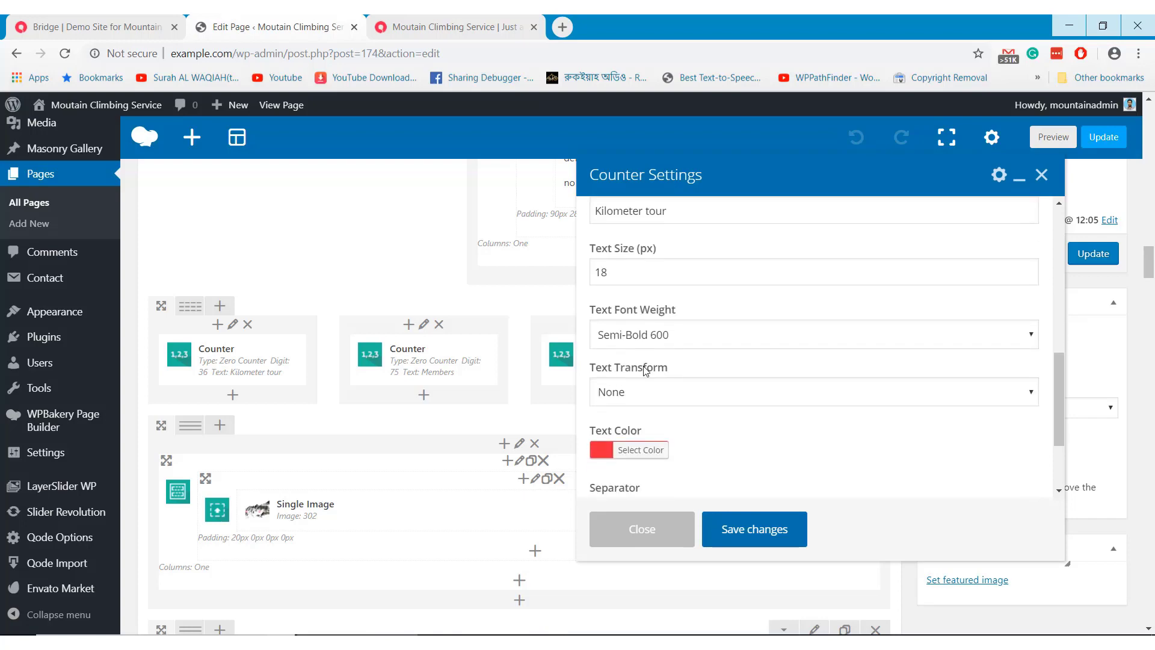
{"action": "scroll", "coordinate": [644, 370], "scroll_direction": "up", "scroll_amount": 15}
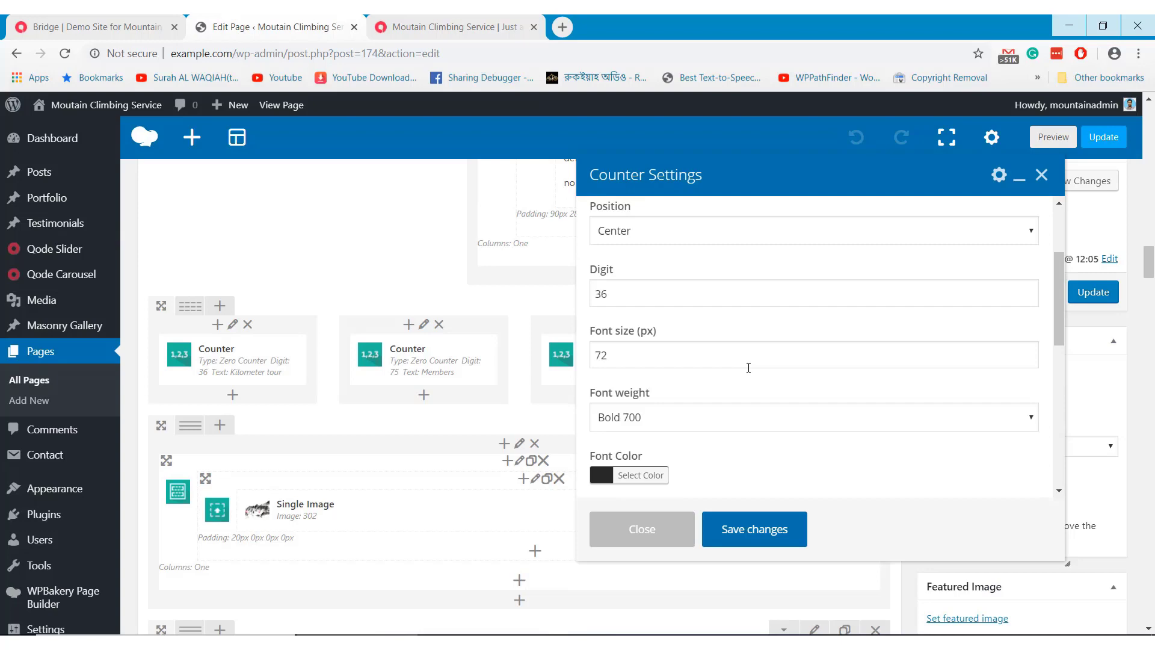
{"action": "scroll", "coordinate": [748, 367], "scroll_direction": "up", "scroll_amount": 1}
{"action": "scroll", "coordinate": [748, 367], "scroll_direction": "up", "scroll_amount": 1}
{"action": "left_click", "coordinate": [451, 27]}
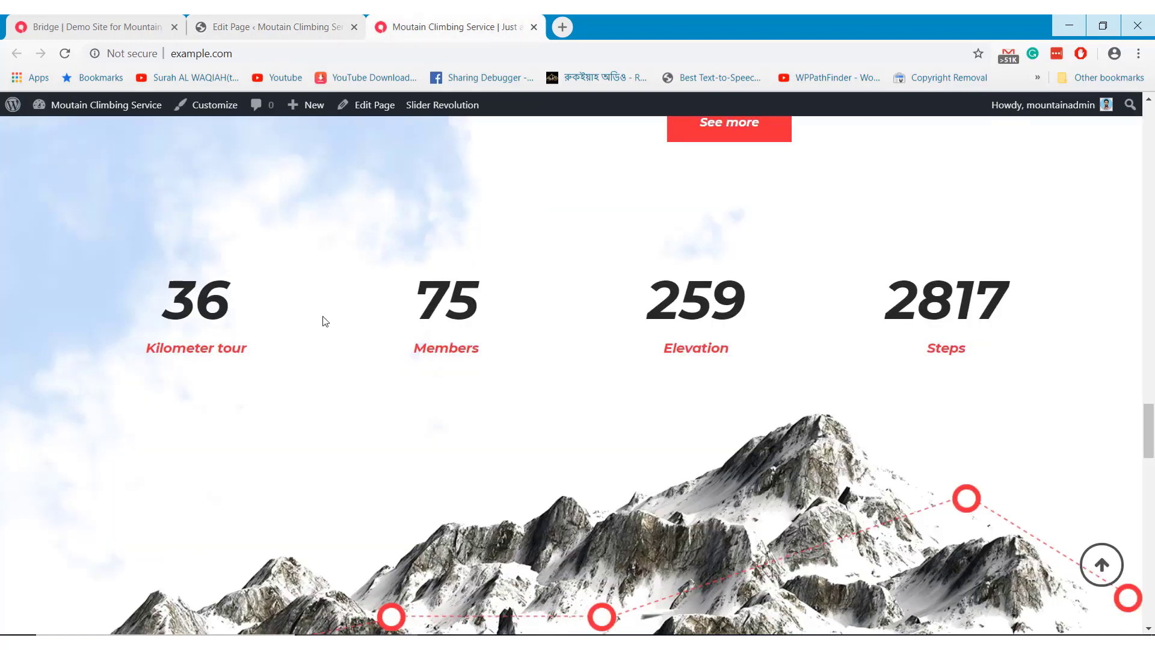
{"action": "left_click_drag", "start_coordinate": [216, 307], "coordinate": [259, 344]}
{"action": "left_click", "coordinate": [286, 26]}
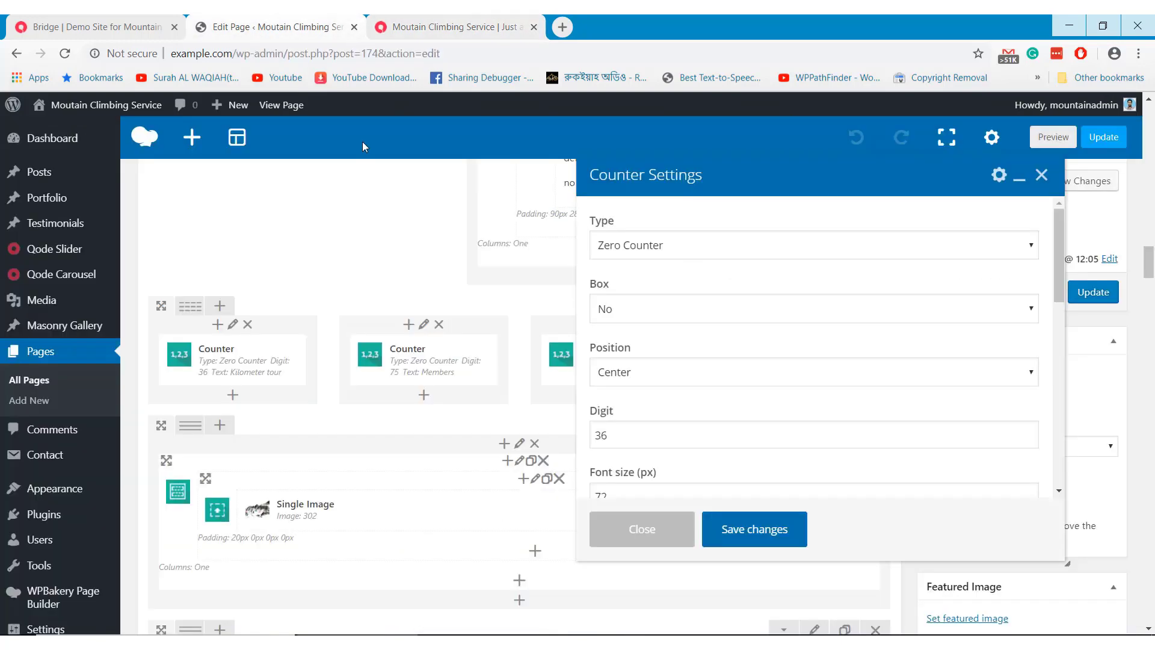
{"action": "scroll", "coordinate": [743, 409], "scroll_direction": "up", "scroll_amount": 1}
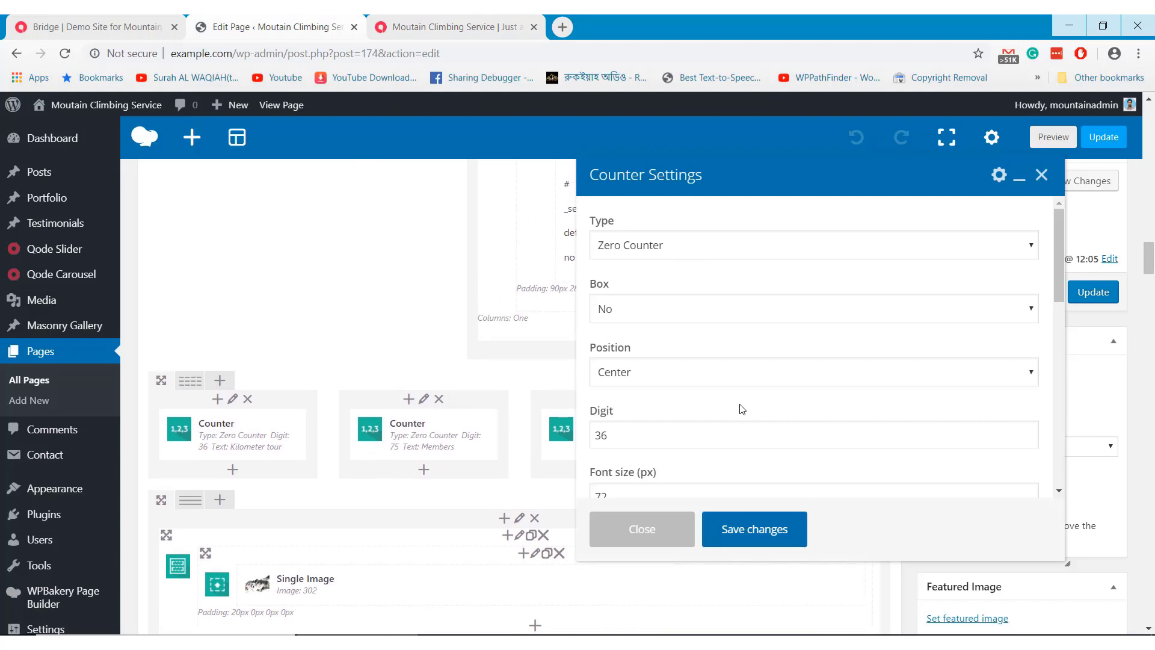
{"action": "double_click", "coordinate": [625, 439]}
{"action": "scroll", "coordinate": [675, 442], "scroll_direction": "down", "scroll_amount": 1}
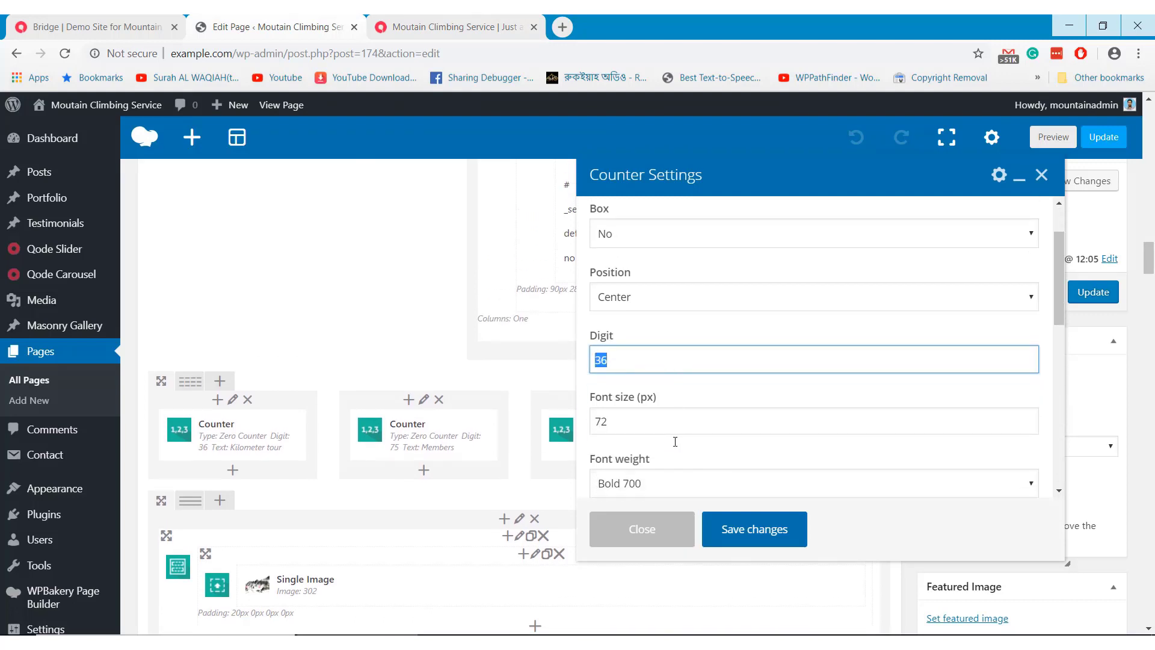
{"action": "scroll", "coordinate": [675, 441], "scroll_direction": "down", "scroll_amount": 2}
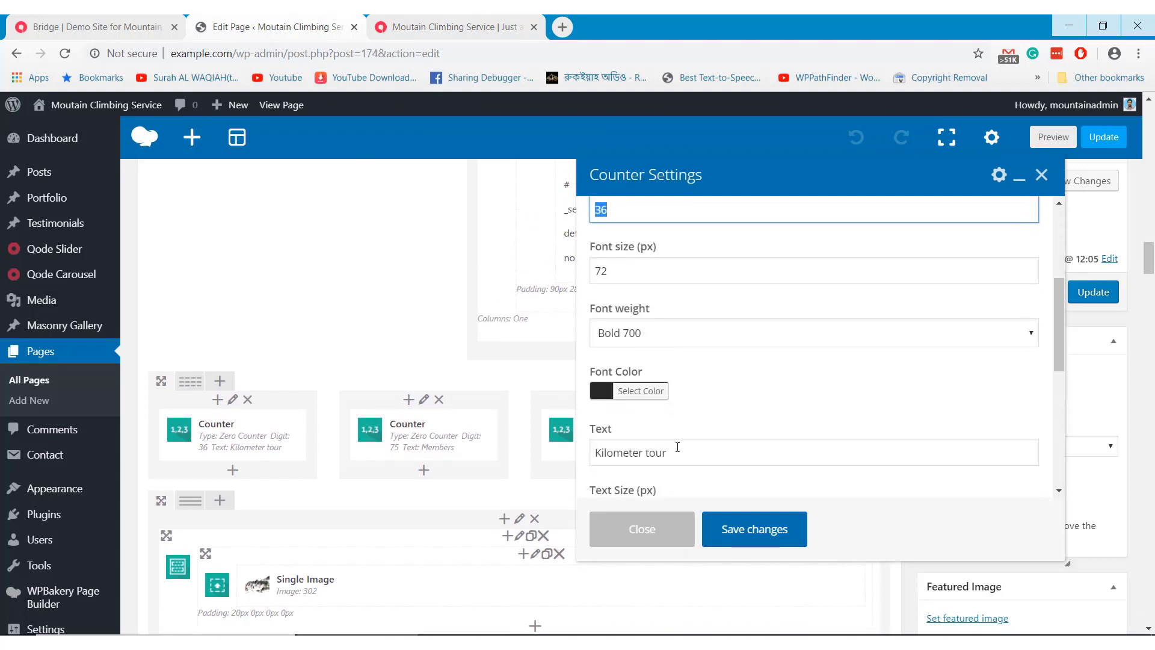
{"action": "left_click", "coordinate": [677, 451]}
{"action": "left_click", "coordinate": [587, 455], "text": "shift"}
{"action": "scroll", "coordinate": [725, 457], "scroll_direction": "down", "scroll_amount": 1}
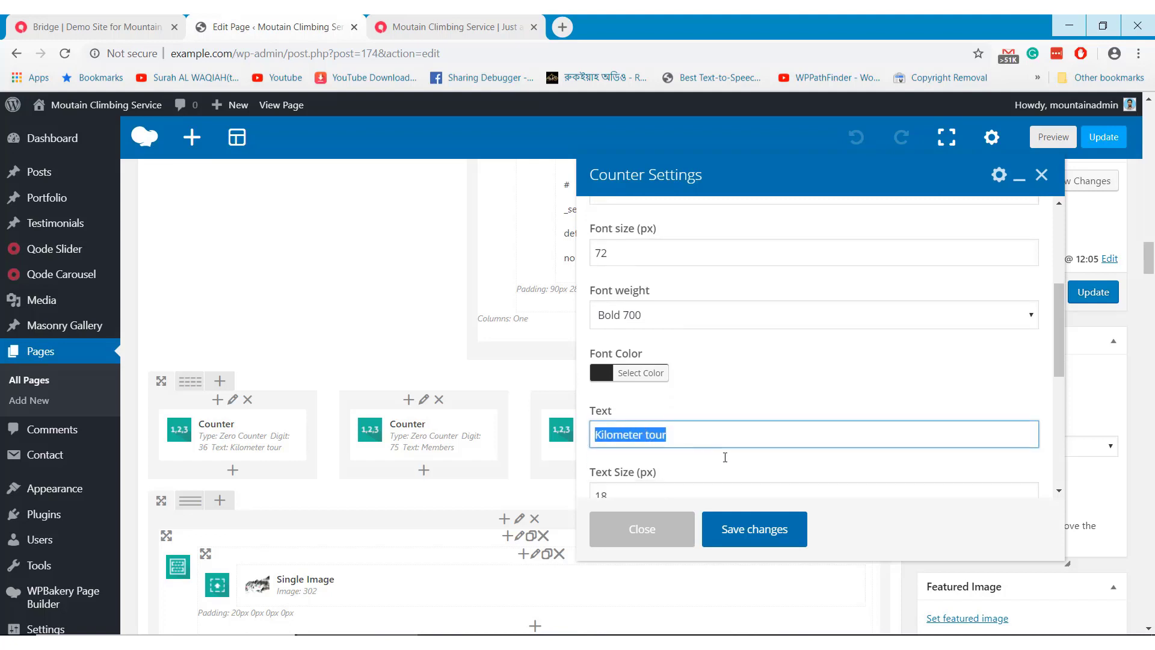
{"action": "scroll", "coordinate": [725, 458], "scroll_direction": "down", "scroll_amount": 1}
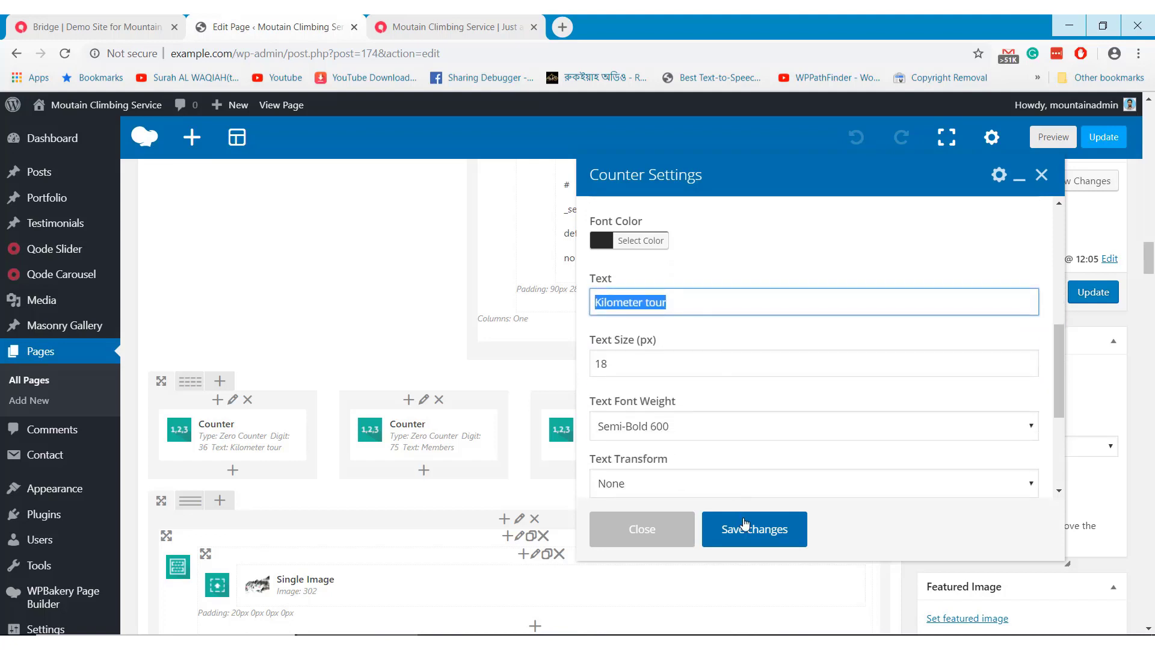
{"action": "scroll", "coordinate": [710, 455], "scroll_direction": "down", "scroll_amount": 1}
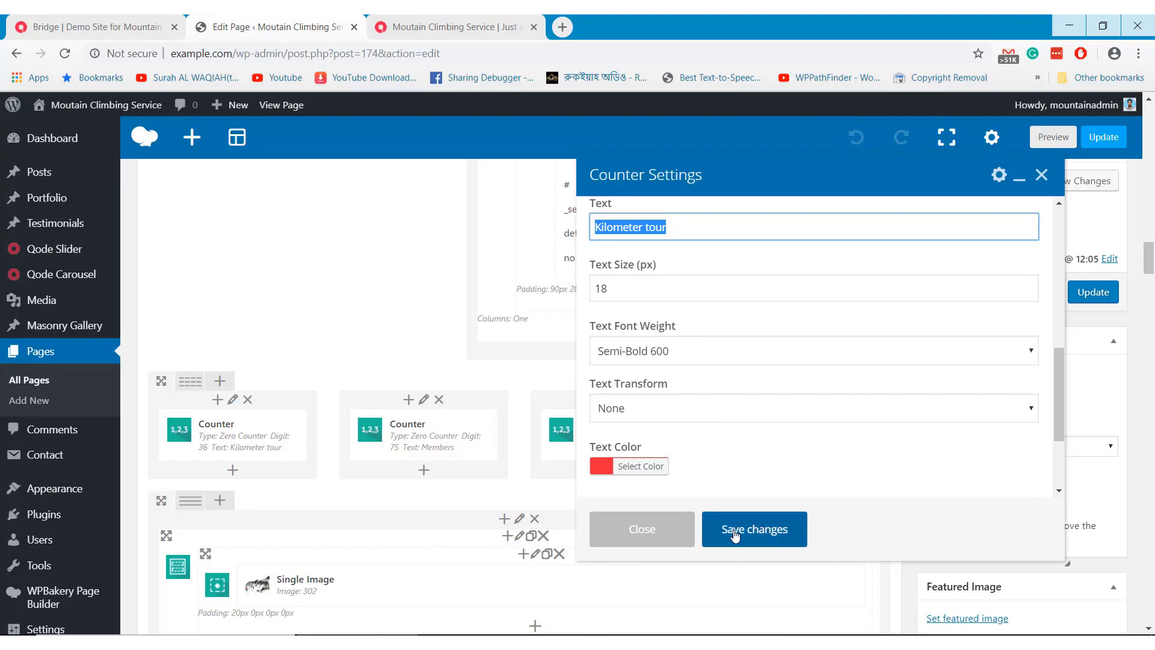
{"action": "left_click", "coordinate": [678, 534]}
{"action": "left_click", "coordinate": [452, 27]}
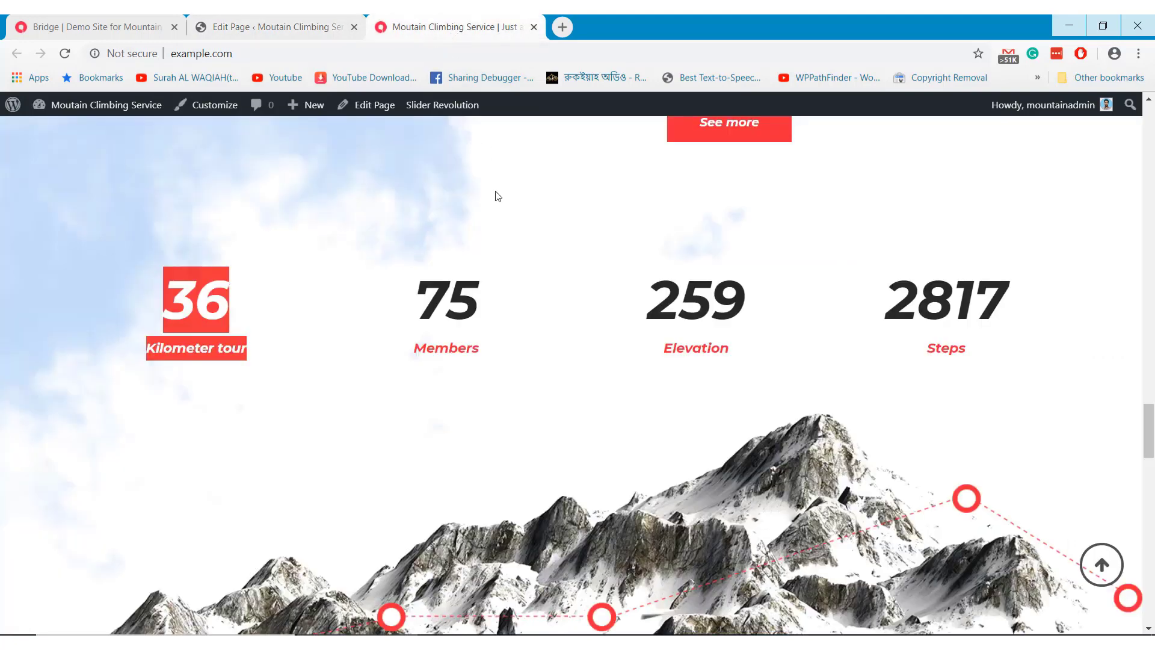
{"action": "left_click", "coordinate": [397, 390]}
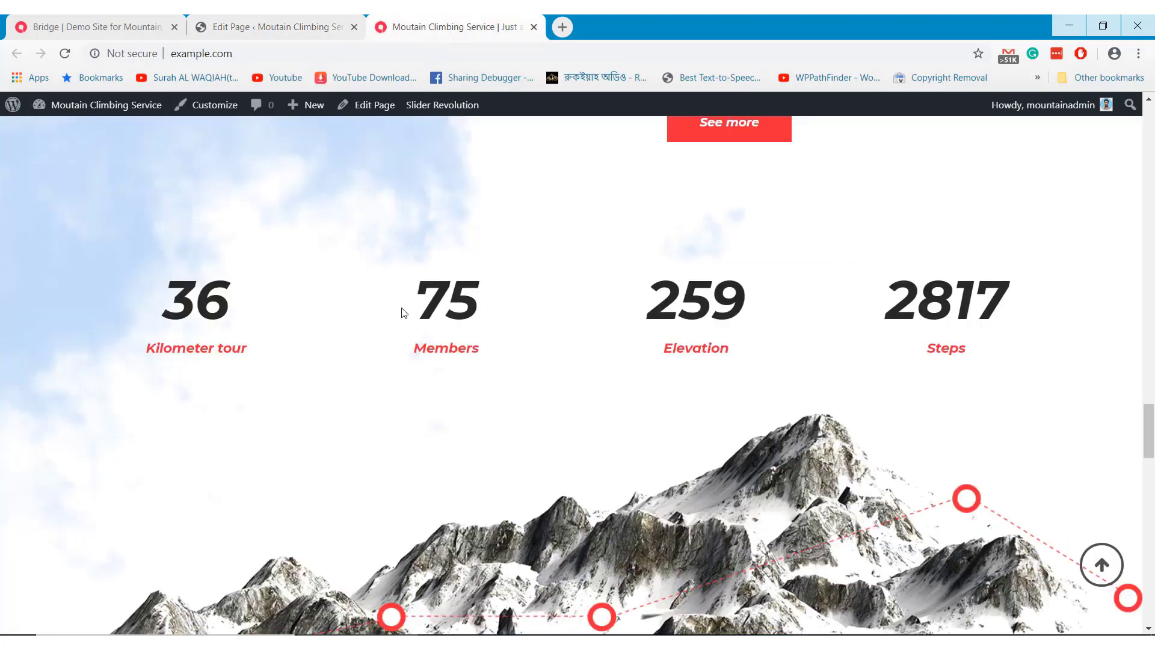
{"action": "scroll", "coordinate": [575, 385], "scroll_direction": "down", "scroll_amount": 5}
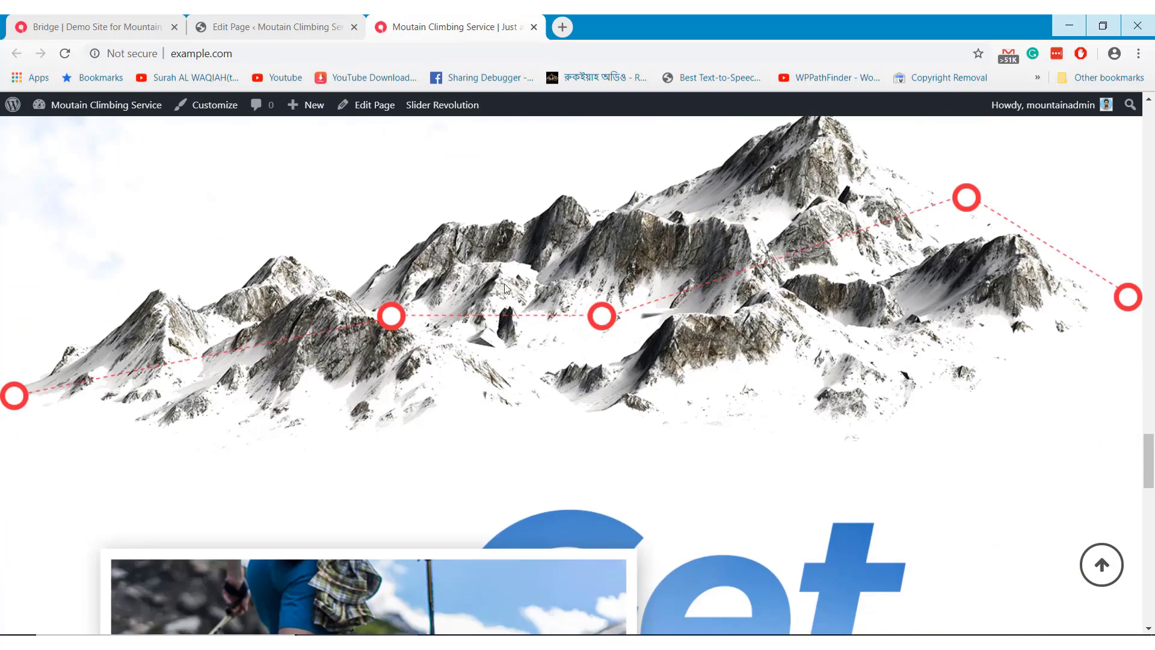
{"action": "left_click", "coordinate": [288, 24]}
{"action": "scroll", "coordinate": [545, 339], "scroll_direction": "down", "scroll_amount": 4}
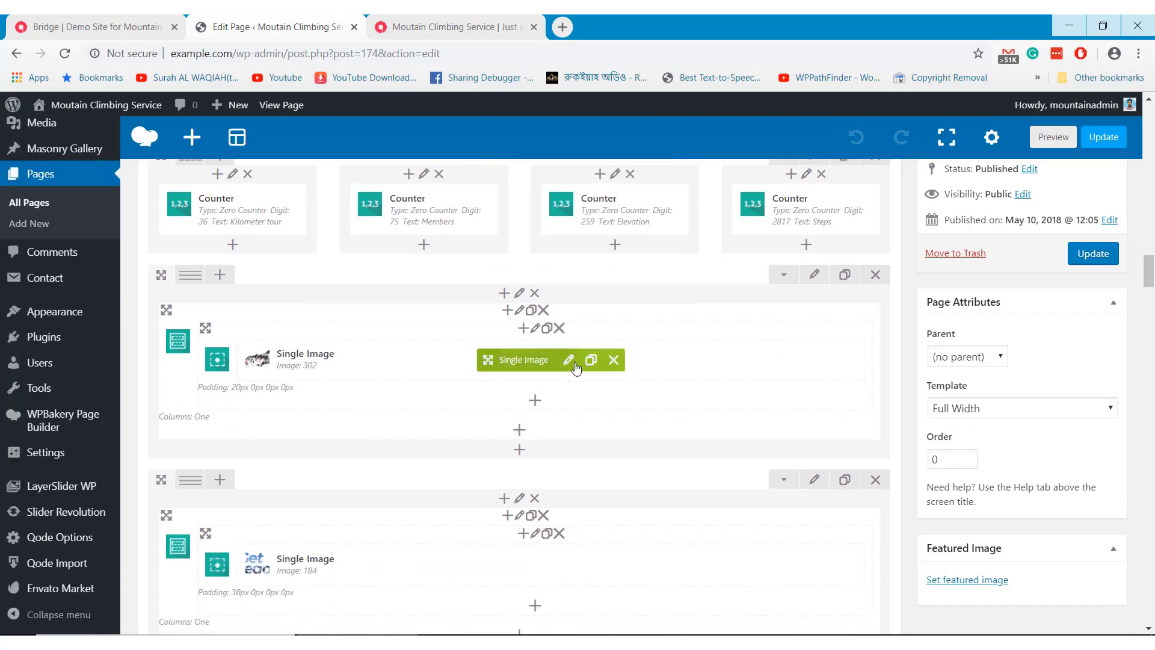
{"action": "left_click", "coordinate": [569, 360]}
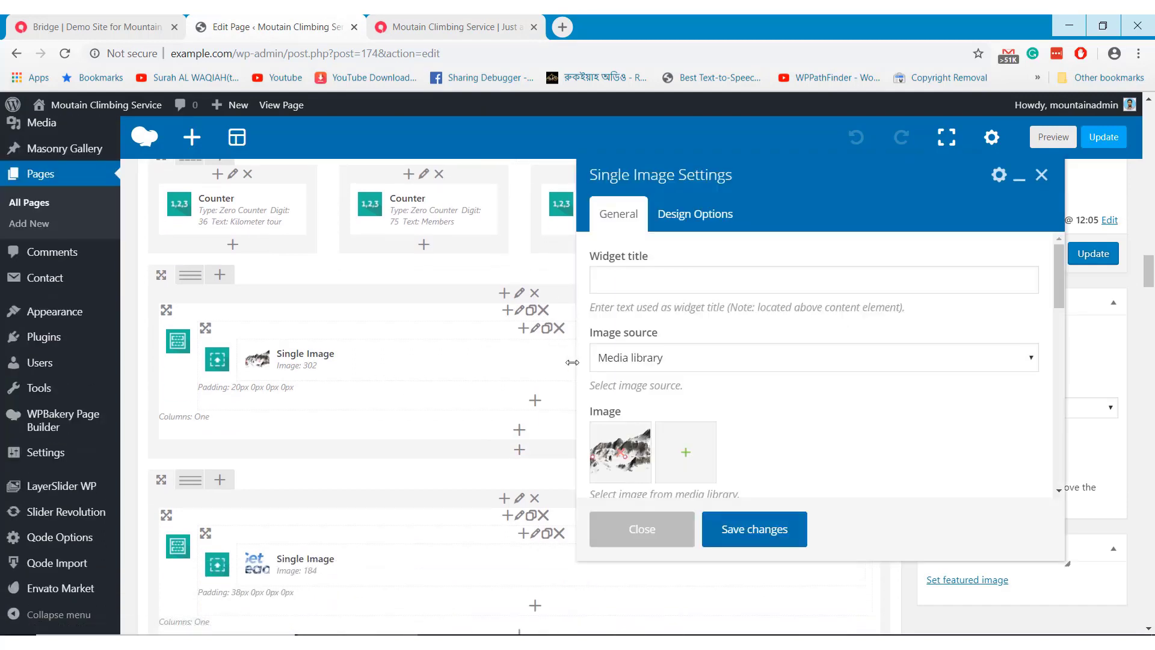
{"action": "left_click", "coordinate": [660, 532]}
{"action": "key", "text": "ctrl+Tab"}
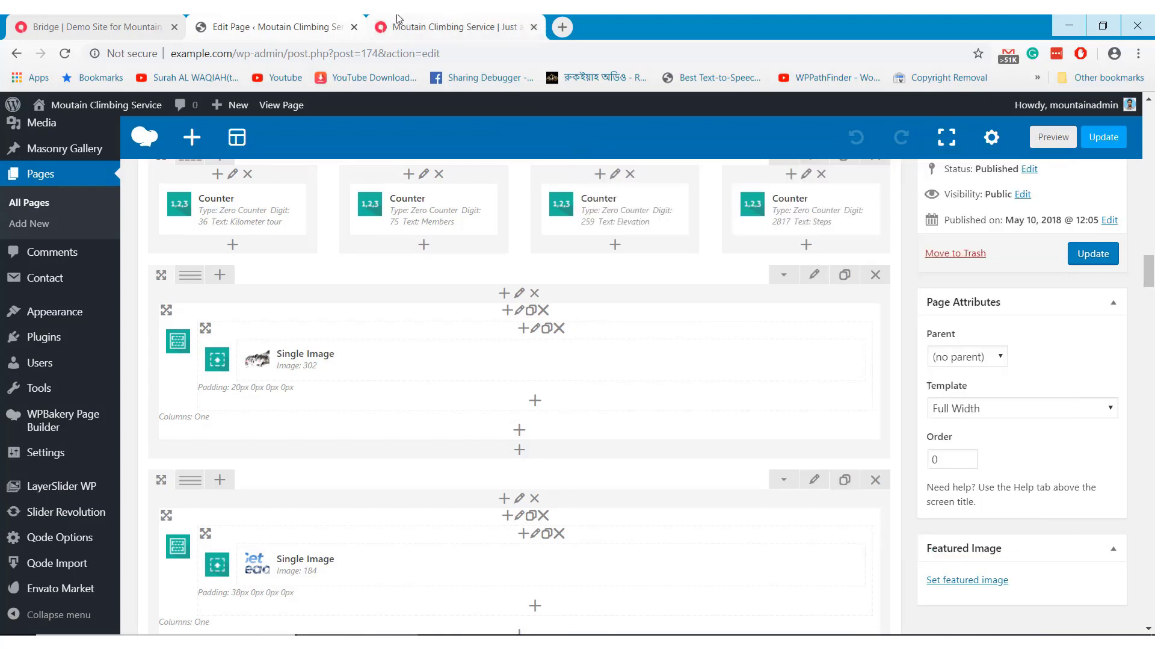
{"action": "scroll", "coordinate": [486, 399], "scroll_direction": "down", "scroll_amount": 2}
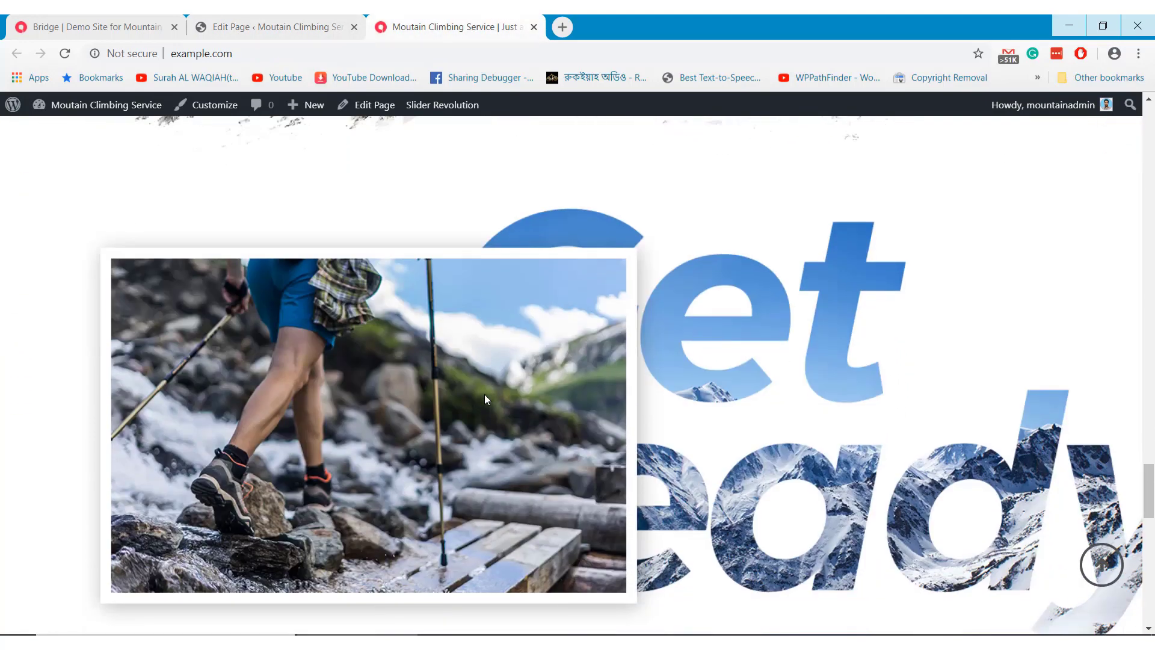
{"action": "scroll", "coordinate": [486, 398], "scroll_direction": "down", "scroll_amount": 1}
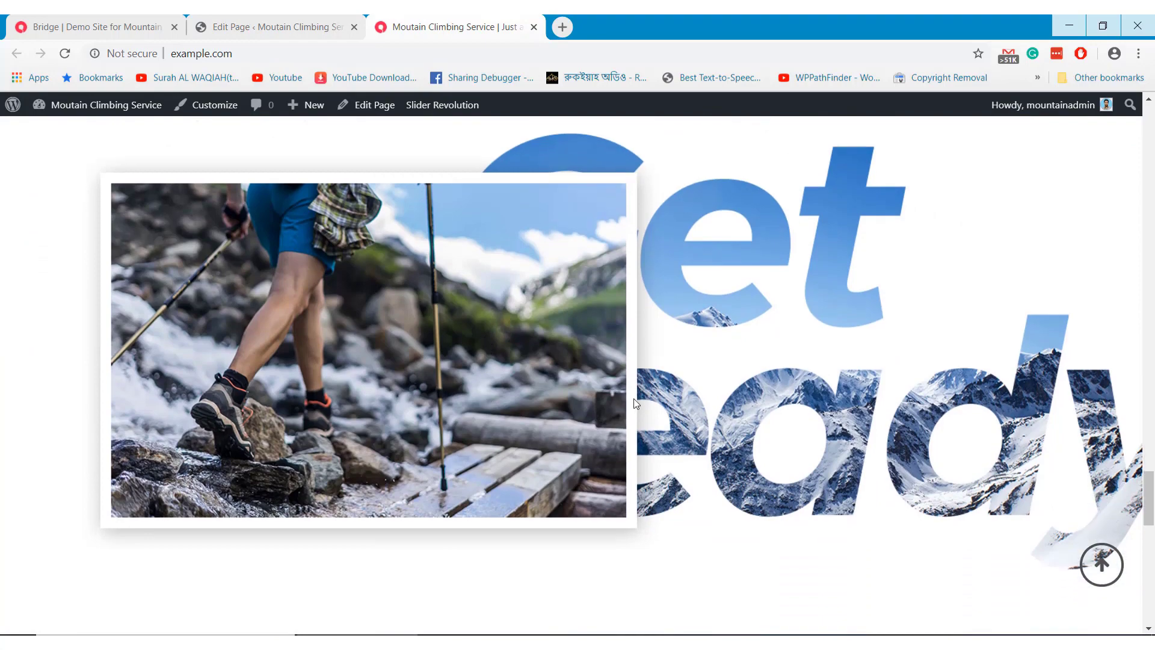
{"action": "left_click", "coordinate": [295, 20]}
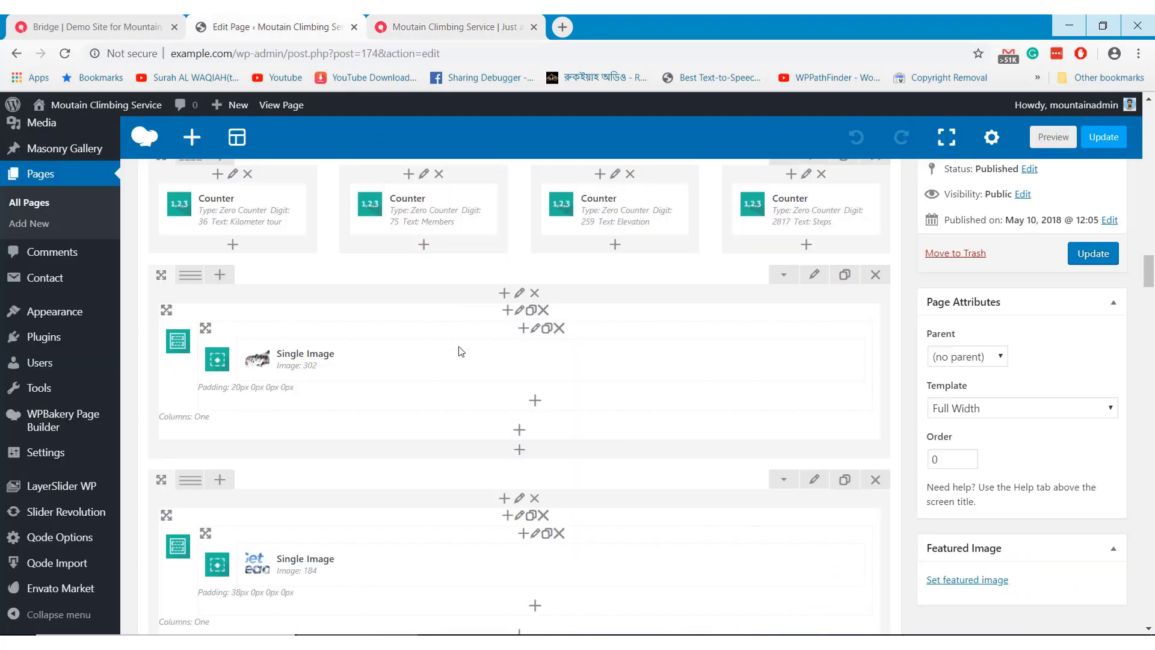
{"action": "scroll", "coordinate": [463, 358], "scroll_direction": "down", "scroll_amount": 2}
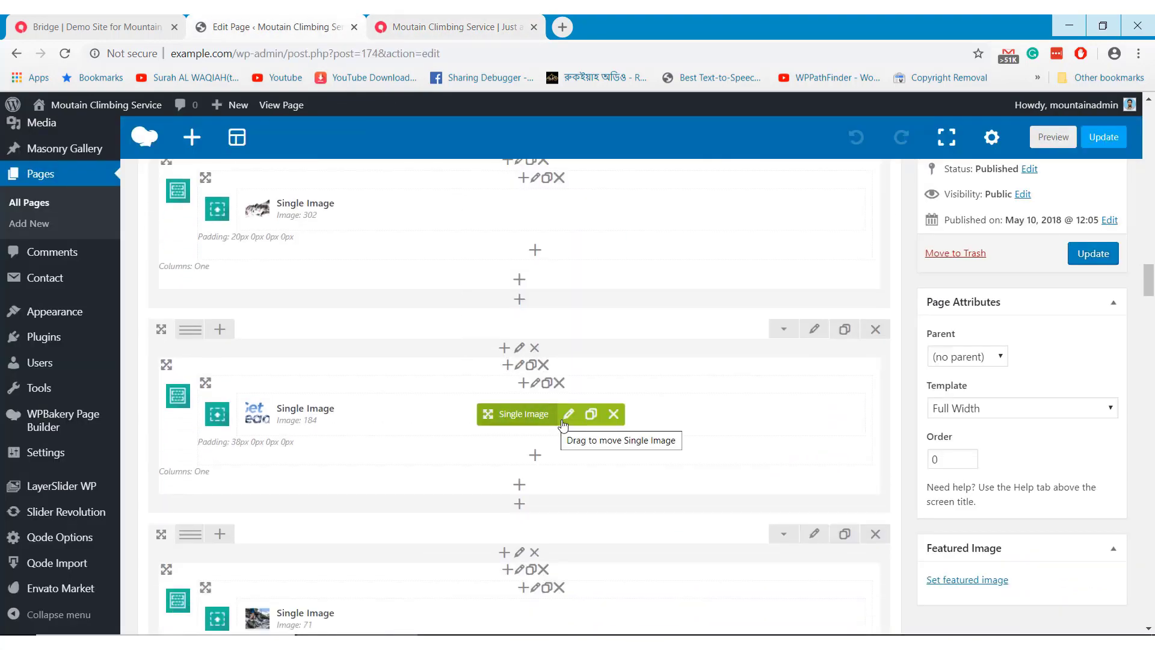
{"action": "left_click", "coordinate": [568, 418]}
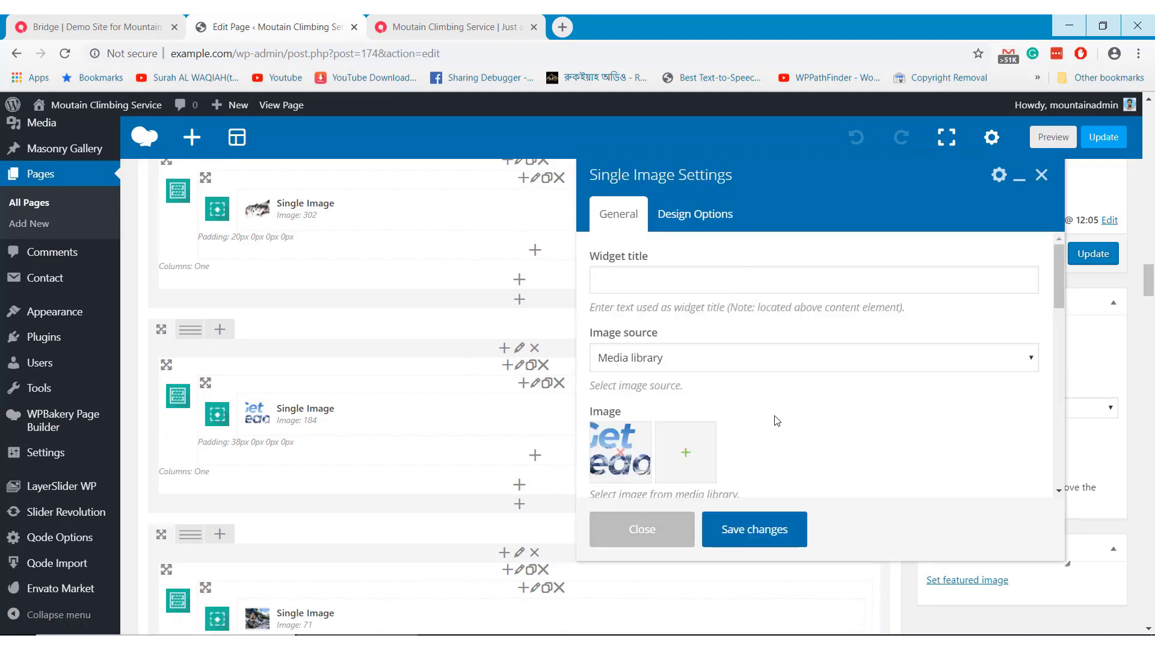
{"action": "left_click", "coordinate": [666, 537]}
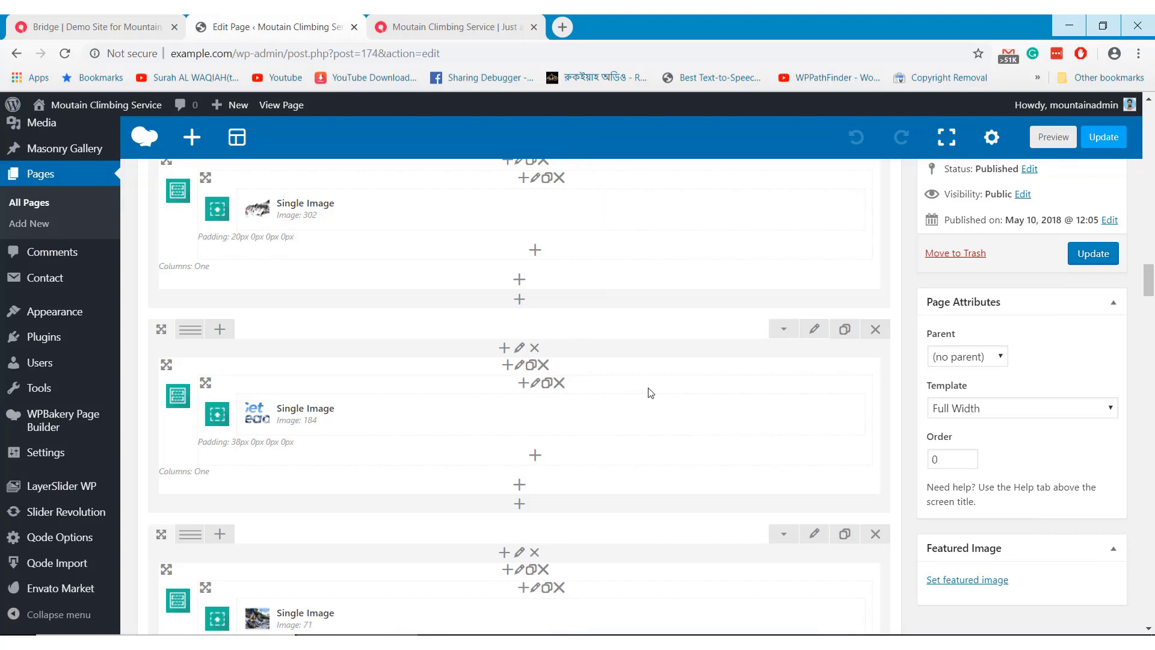
{"action": "left_click", "coordinate": [419, 22]}
Back in the editor, open and close the contact Text Block settings unchanged
{"action": "scroll", "coordinate": [447, 282], "scroll_direction": "down", "scroll_amount": 6}
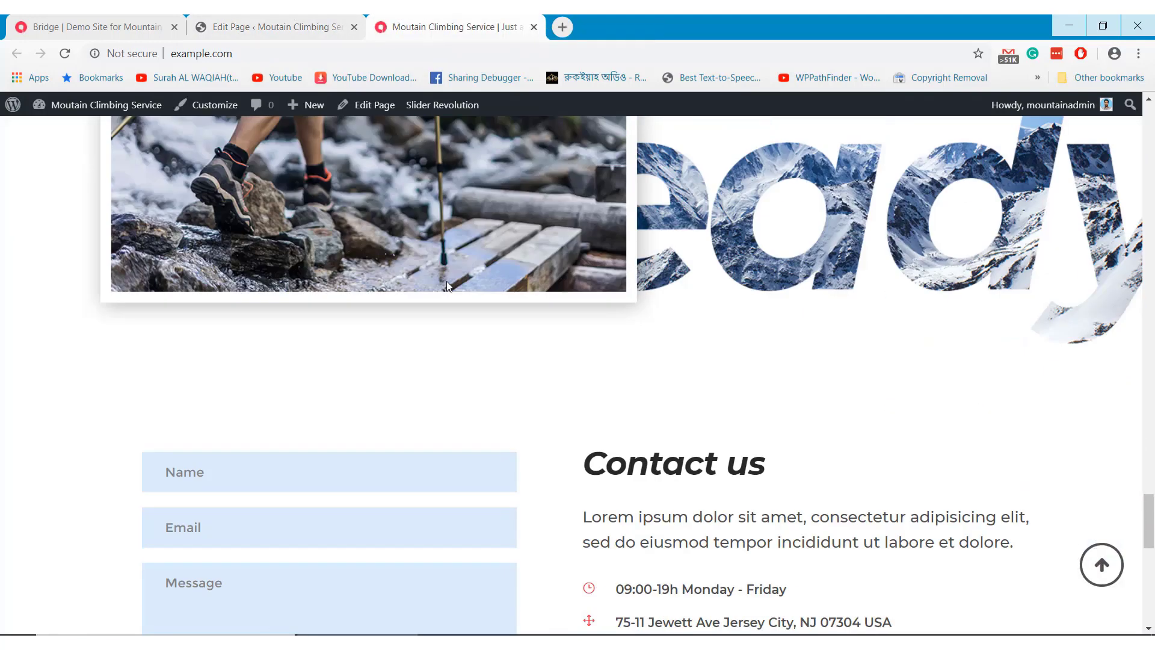
{"action": "left_click", "coordinate": [288, 24]}
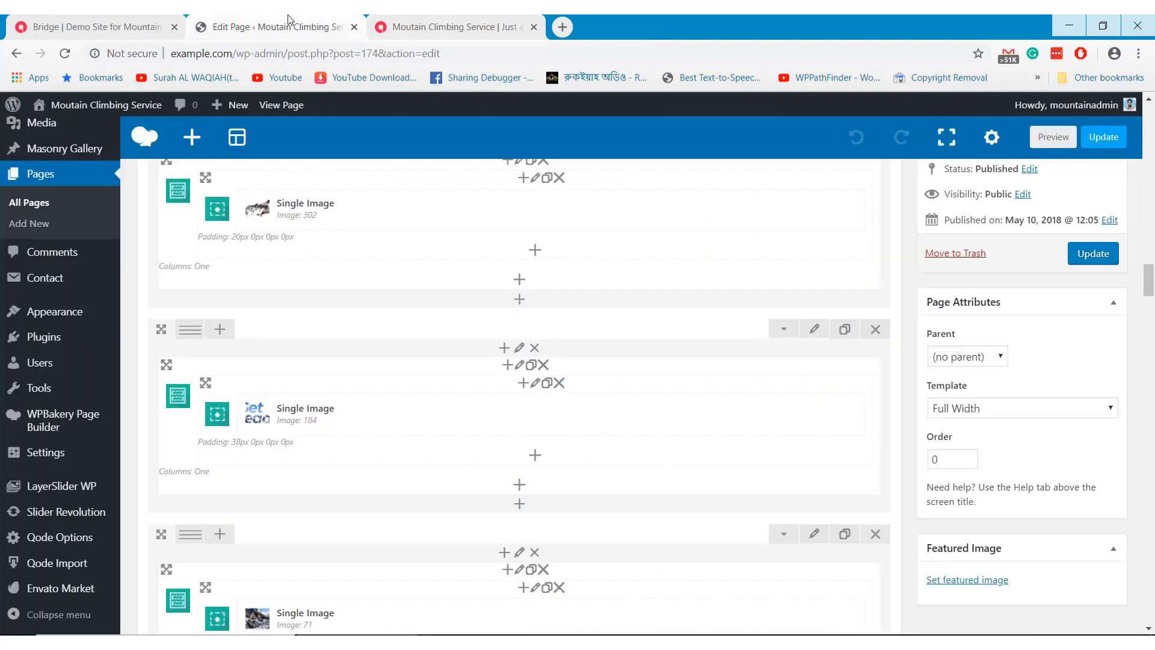
{"action": "scroll", "coordinate": [455, 355], "scroll_direction": "down", "scroll_amount": 7}
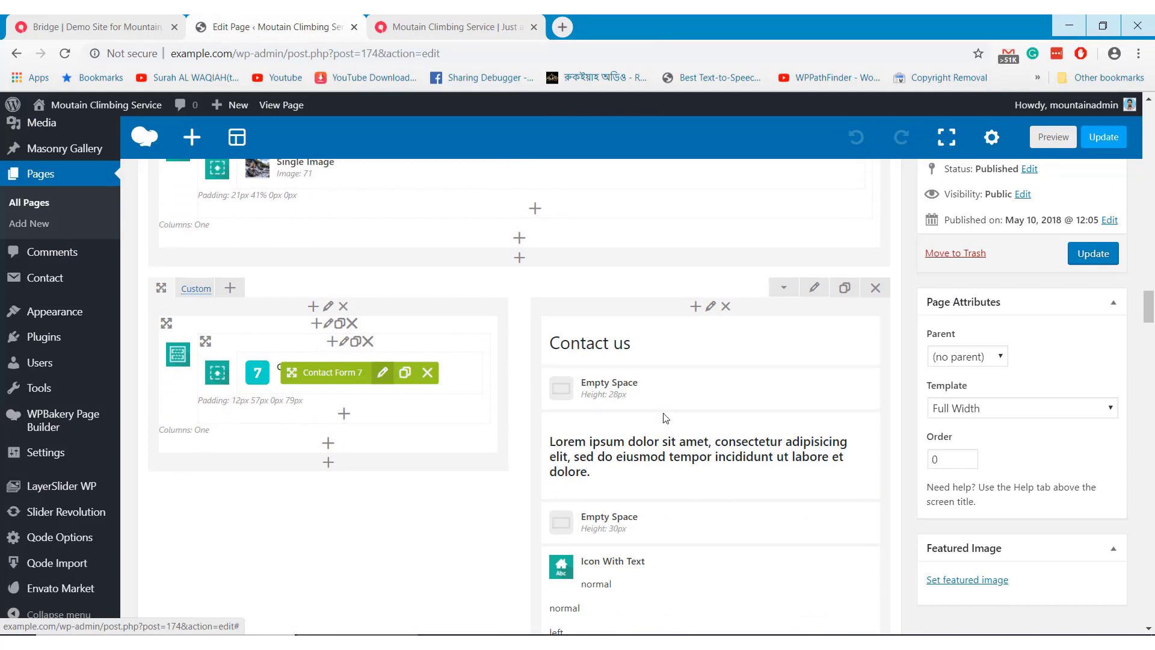
{"action": "mouse_move", "coordinate": [680, 448]}
{"action": "scroll", "coordinate": [680, 448], "scroll_direction": "down", "scroll_amount": 2}
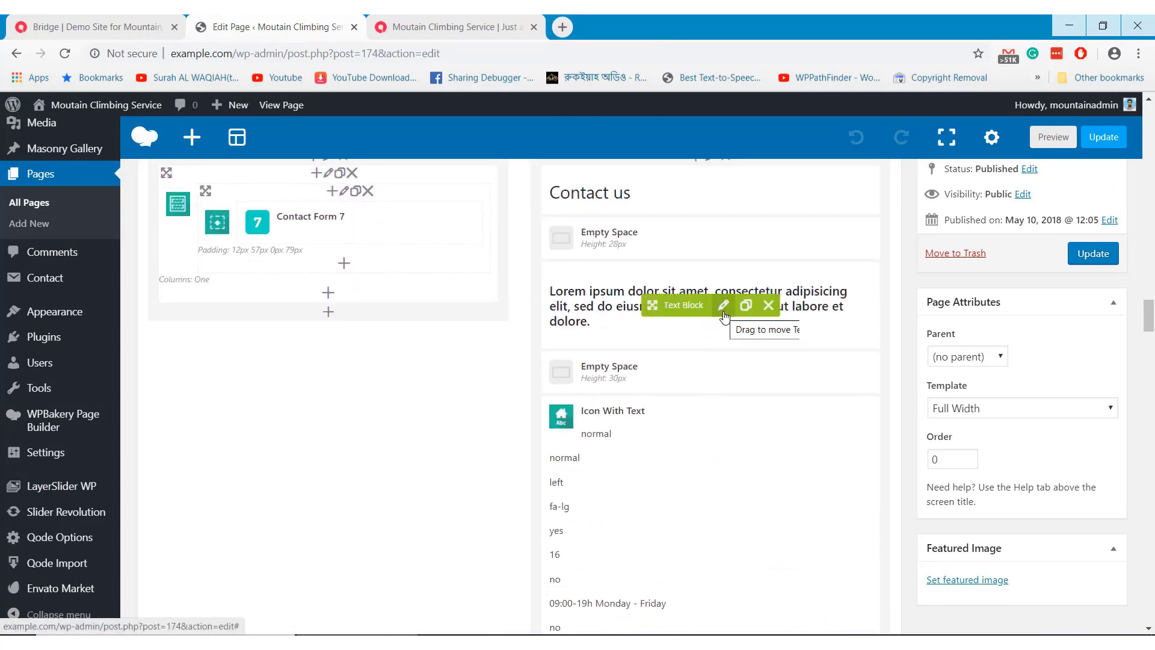
{"action": "left_click", "coordinate": [724, 306]}
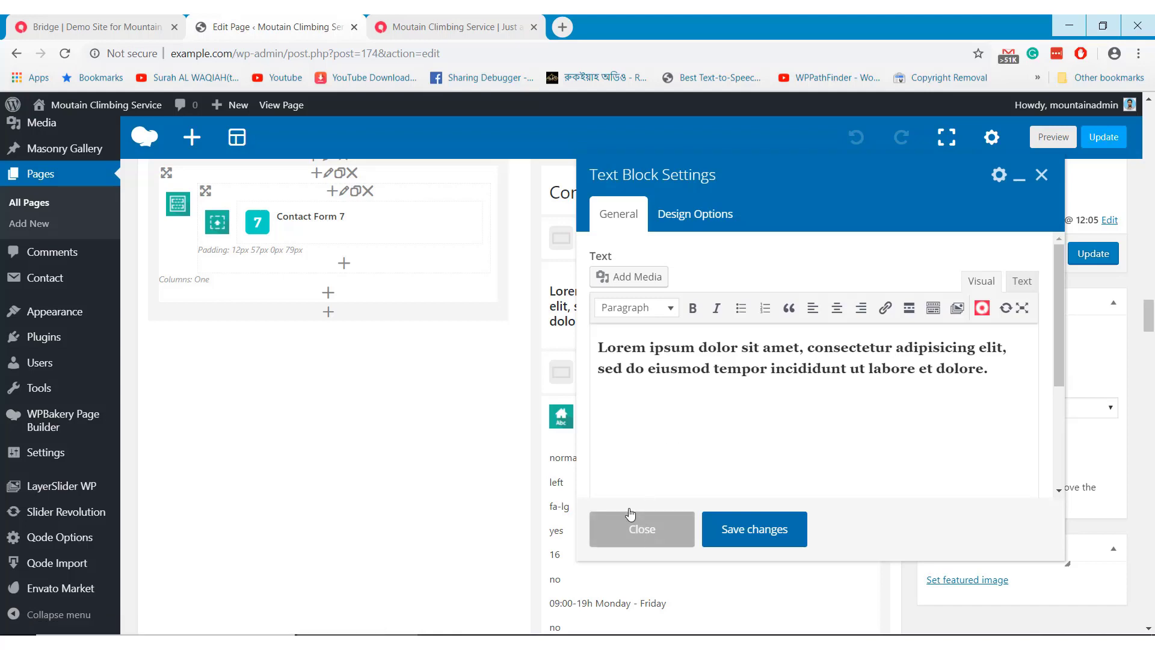
{"action": "left_click", "coordinate": [630, 514]}
{"action": "scroll", "coordinate": [510, 322], "scroll_direction": "down", "scroll_amount": 7}
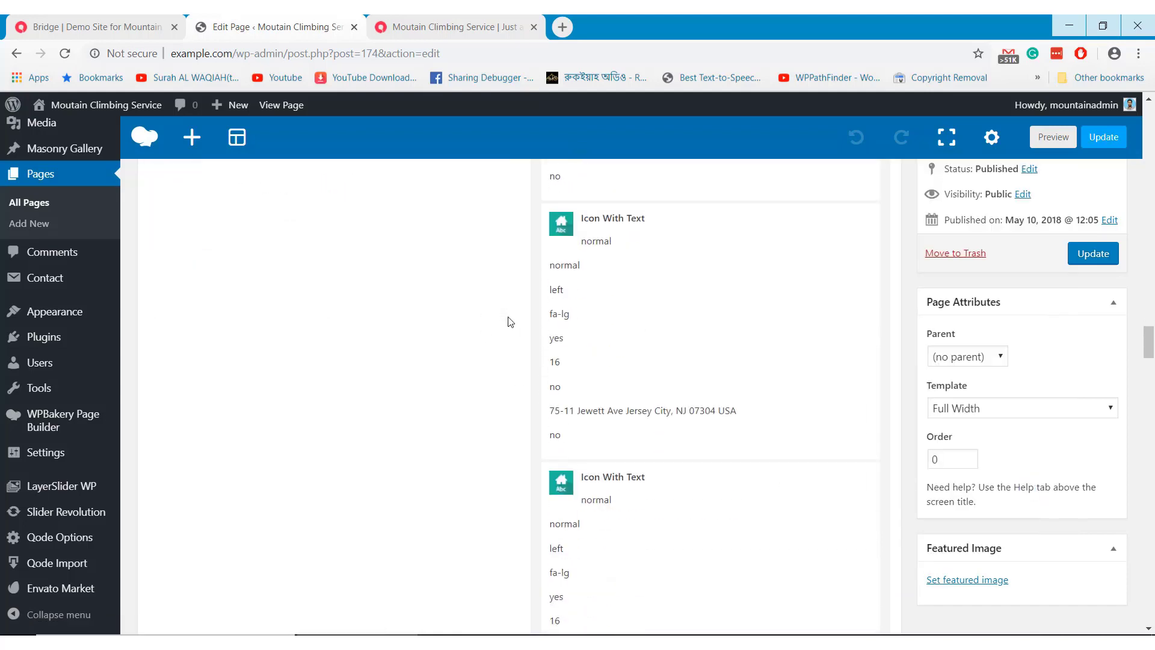
{"action": "scroll", "coordinate": [510, 322], "scroll_direction": "down", "scroll_amount": 7}
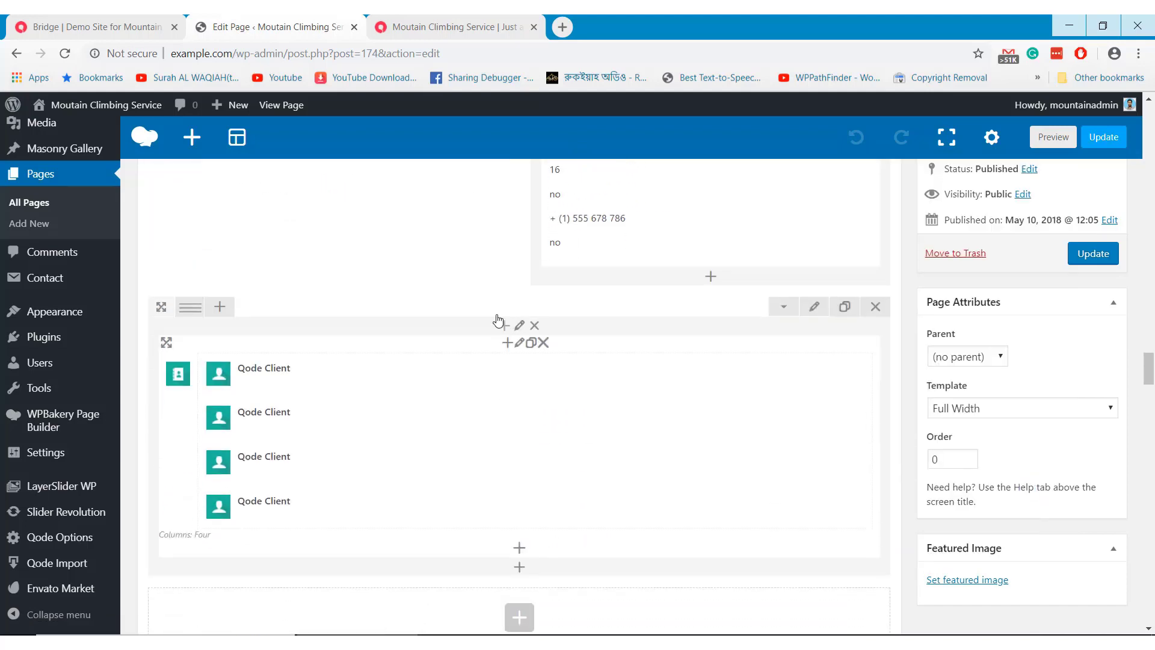
View the client logos on the live site, then return to the editor
{"action": "left_click", "coordinate": [432, 29]}
{"action": "scroll", "coordinate": [539, 361], "scroll_direction": "down", "scroll_amount": 5}
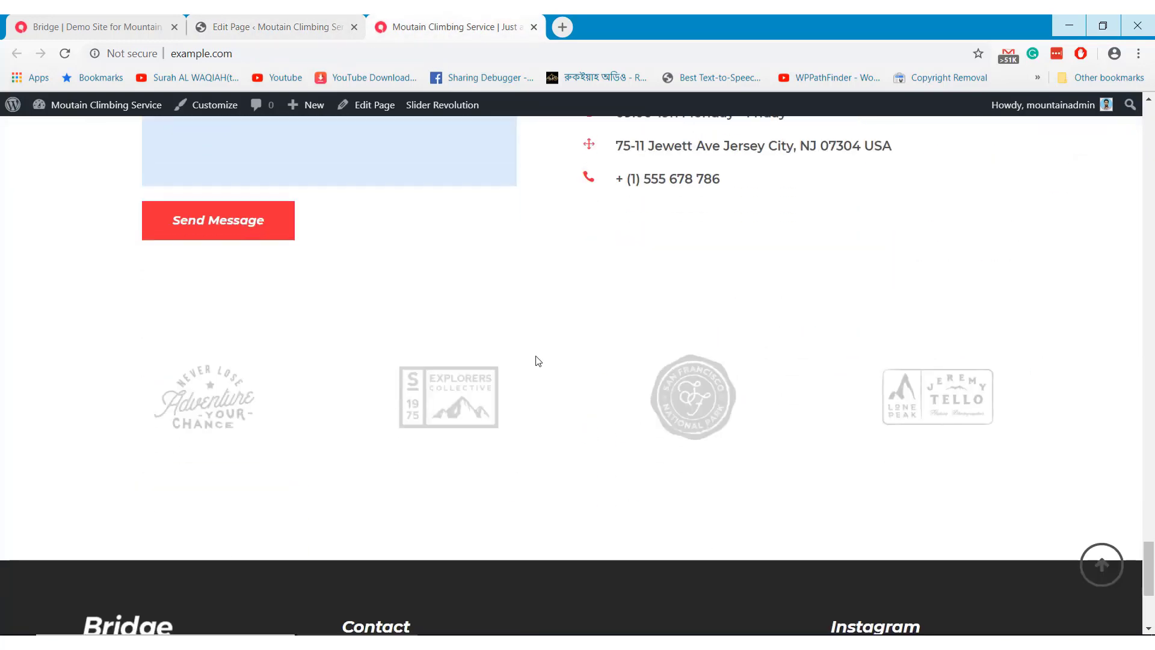
{"action": "scroll", "coordinate": [539, 361], "scroll_direction": "down", "scroll_amount": 2}
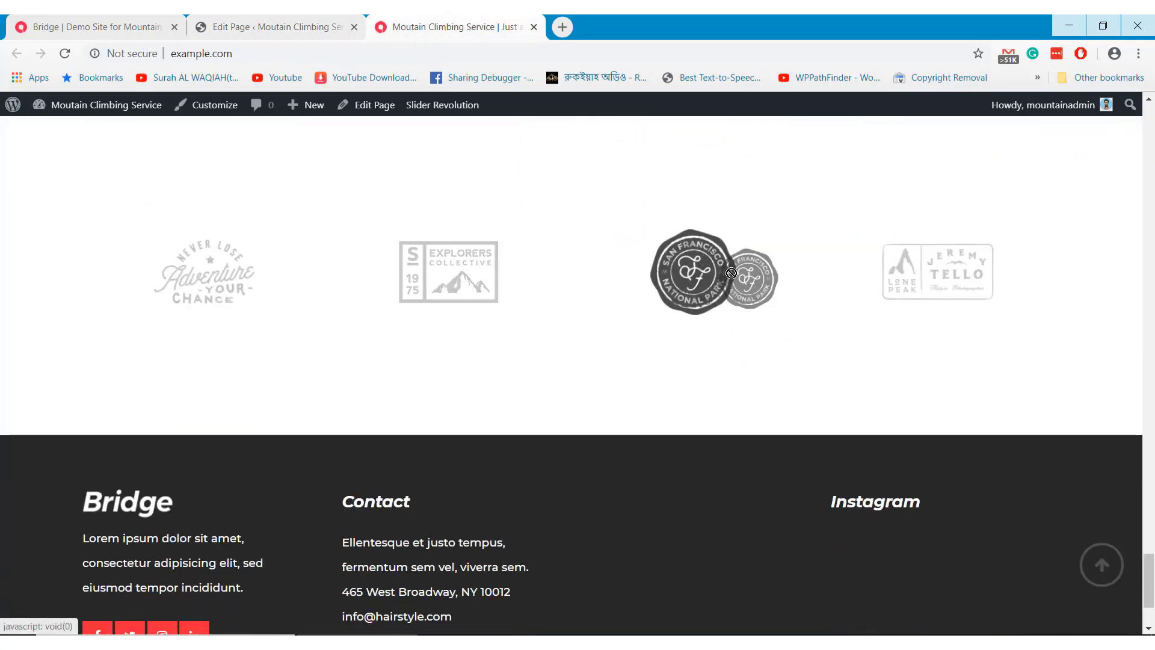
{"action": "left_click", "coordinate": [266, 20]}
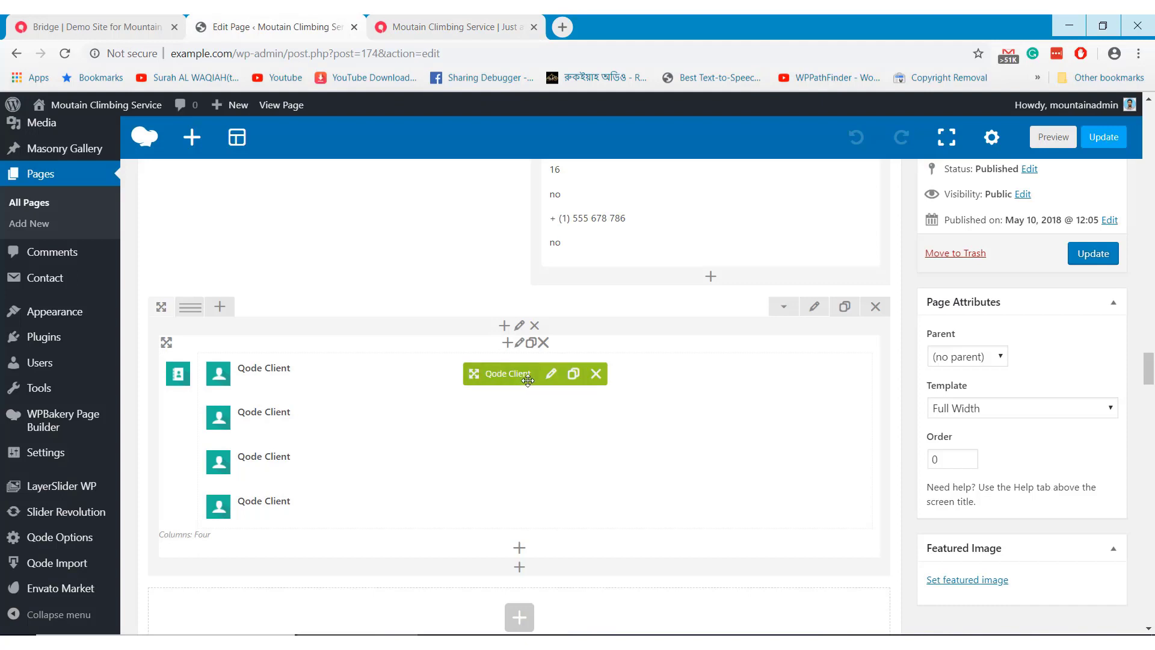
Inspect and close the first and third Qode Client logo settings without changes
{"action": "left_click", "coordinate": [551, 376]}
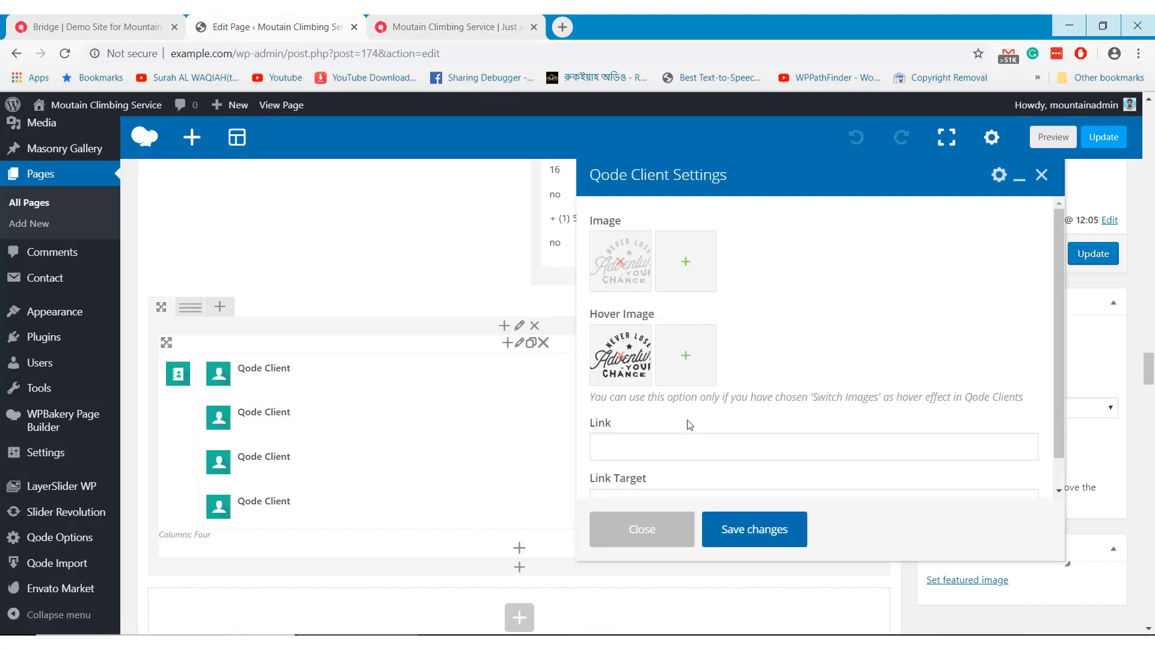
{"action": "scroll", "coordinate": [745, 328], "scroll_direction": "down", "scroll_amount": 1}
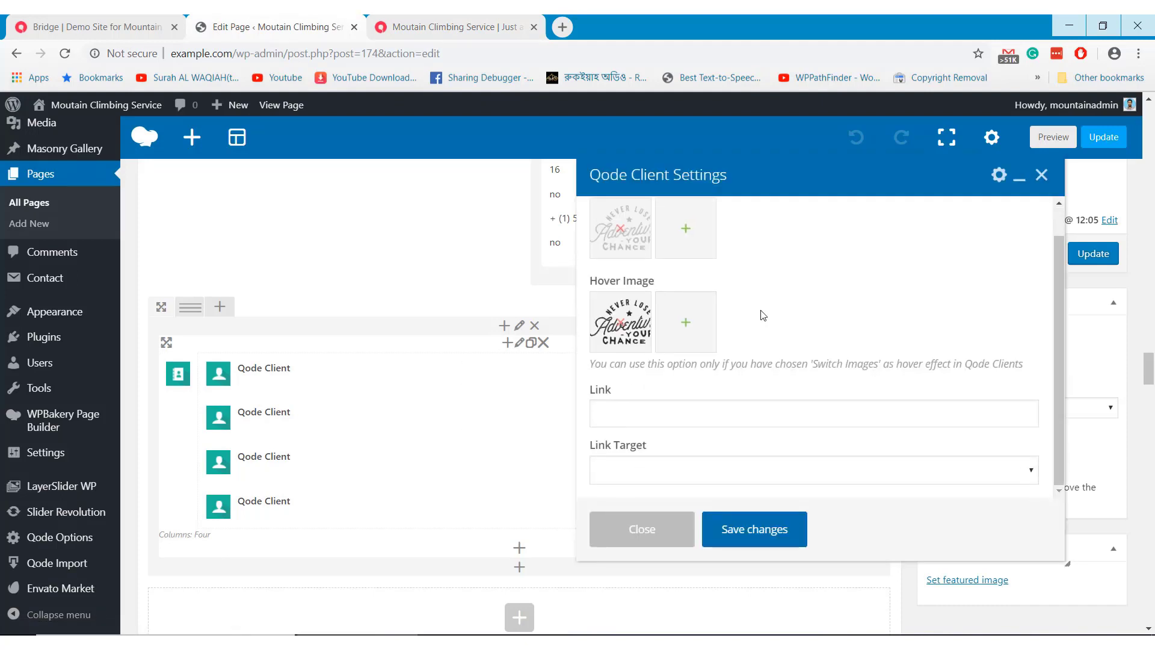
{"action": "scroll", "coordinate": [763, 314], "scroll_direction": "up", "scroll_amount": 1}
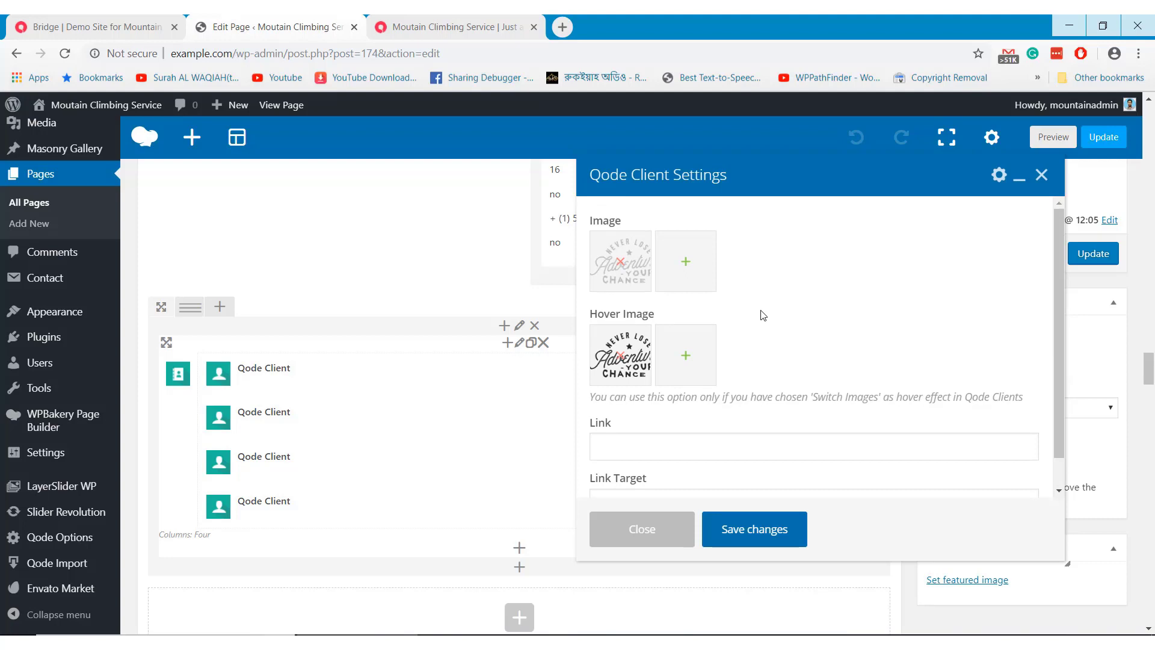
{"action": "left_click", "coordinate": [666, 539]}
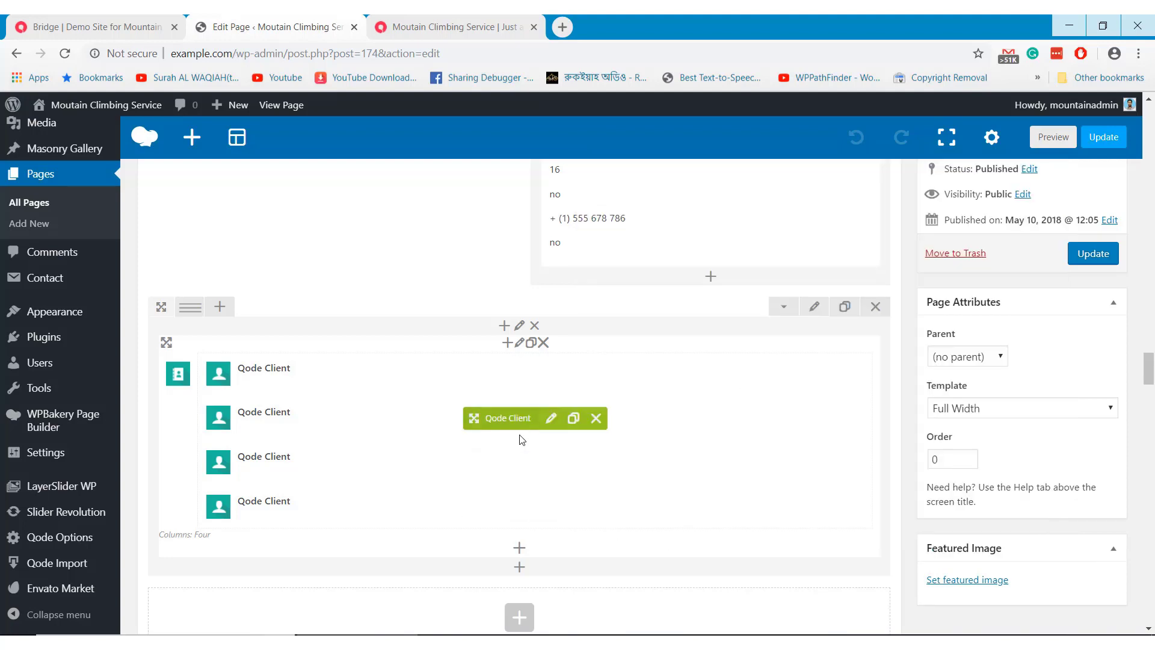
{"action": "left_click", "coordinate": [552, 464]}
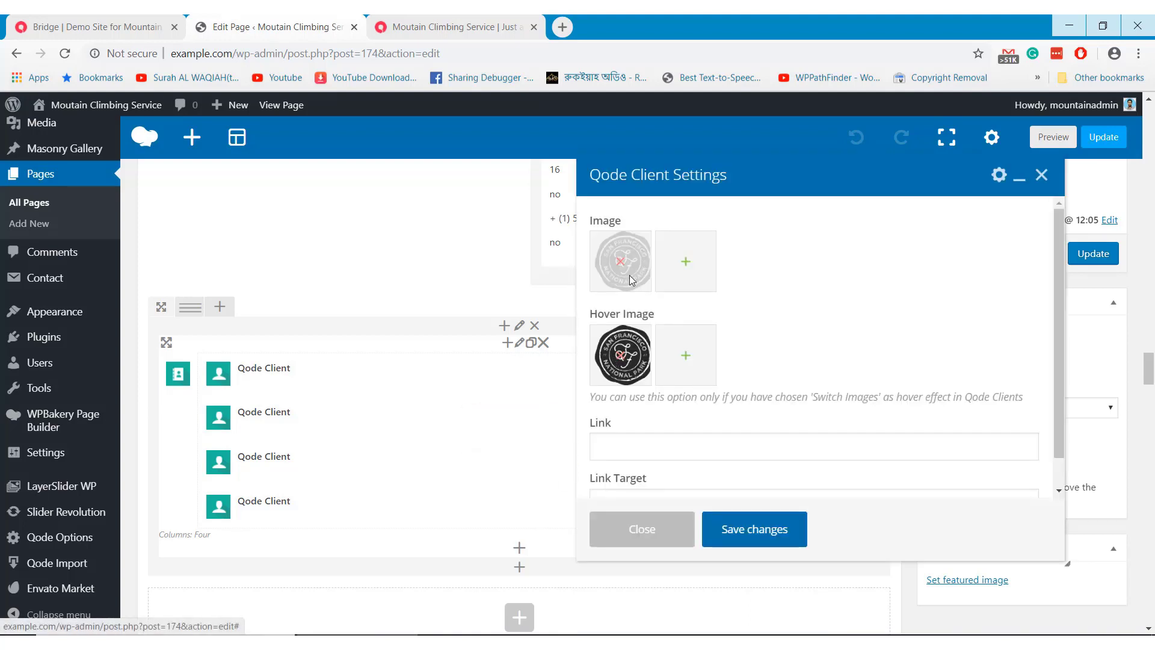
{"action": "left_click", "coordinate": [656, 531]}
{"action": "scroll", "coordinate": [613, 523], "scroll_direction": "down", "scroll_amount": 4}
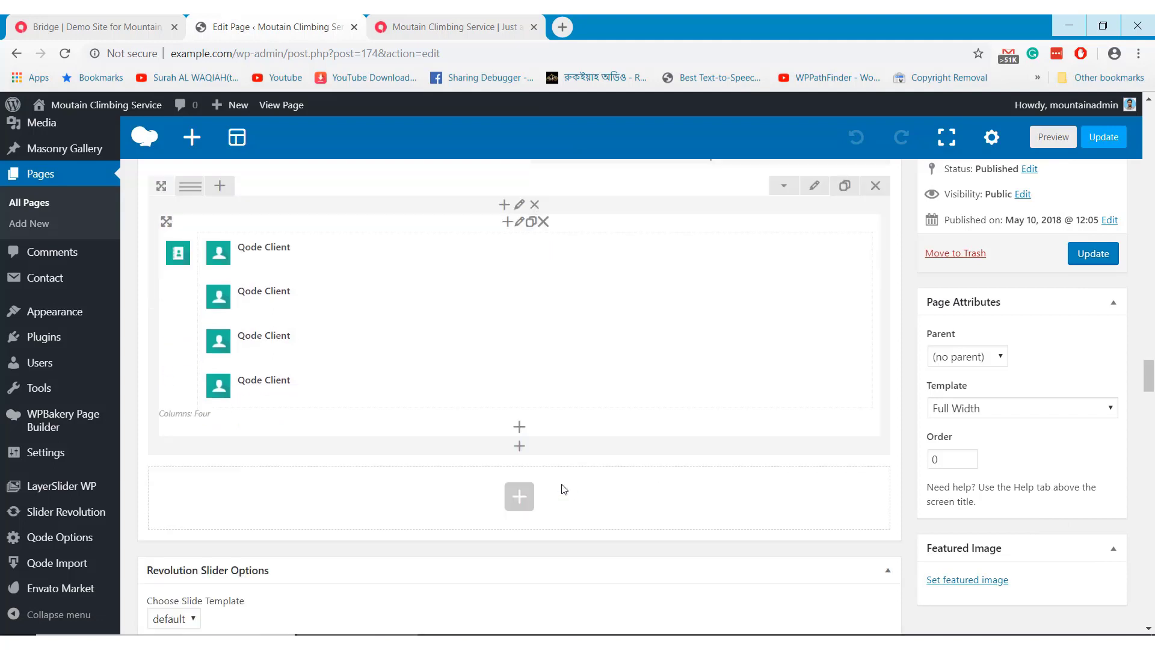
{"action": "scroll", "coordinate": [563, 488], "scroll_direction": "down", "scroll_amount": 1}
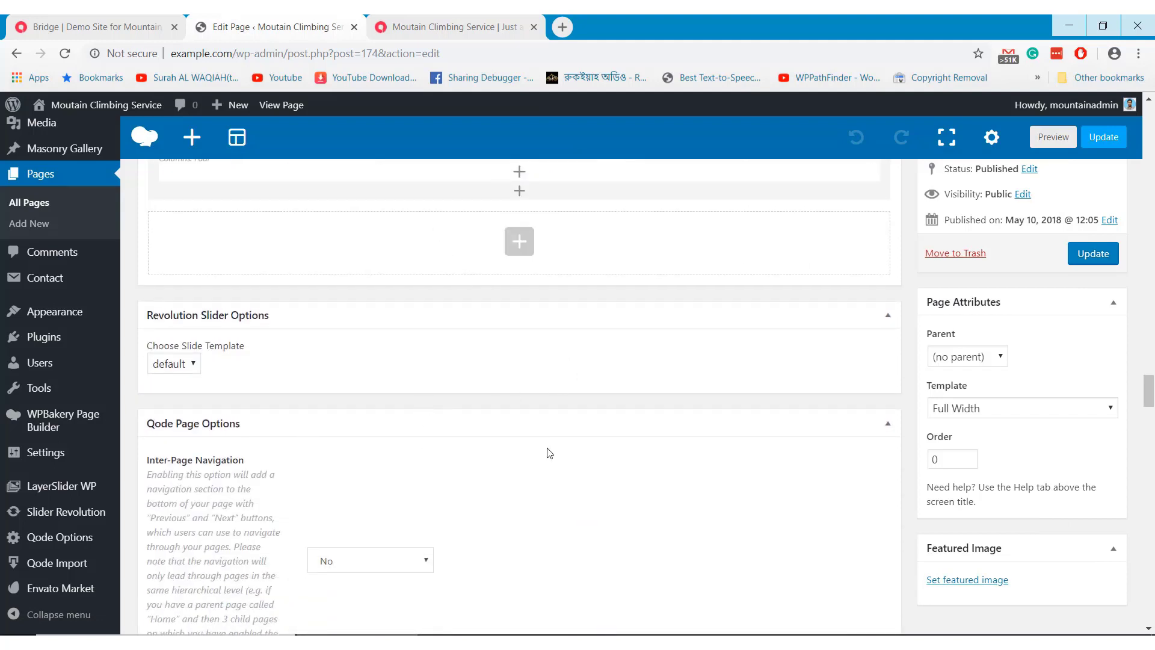
Update the Home page and confirm the 'Page updated' notice
{"action": "left_click", "coordinate": [1086, 256]}
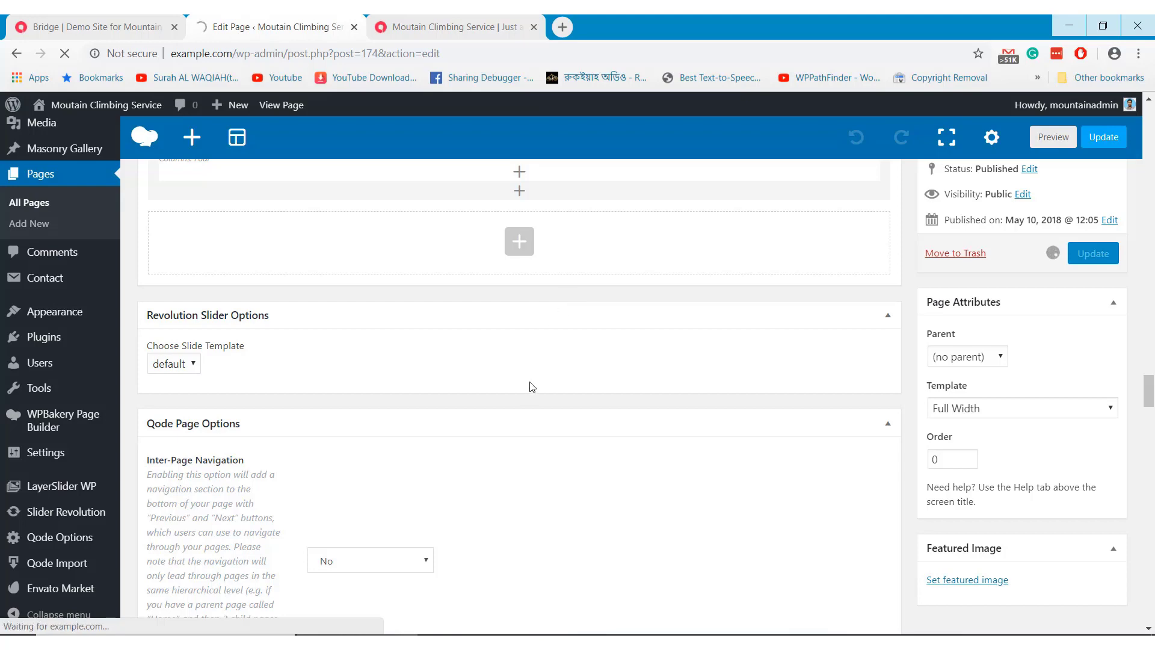
{"action": "scroll", "coordinate": [532, 386], "scroll_direction": "up", "scroll_amount": 5}
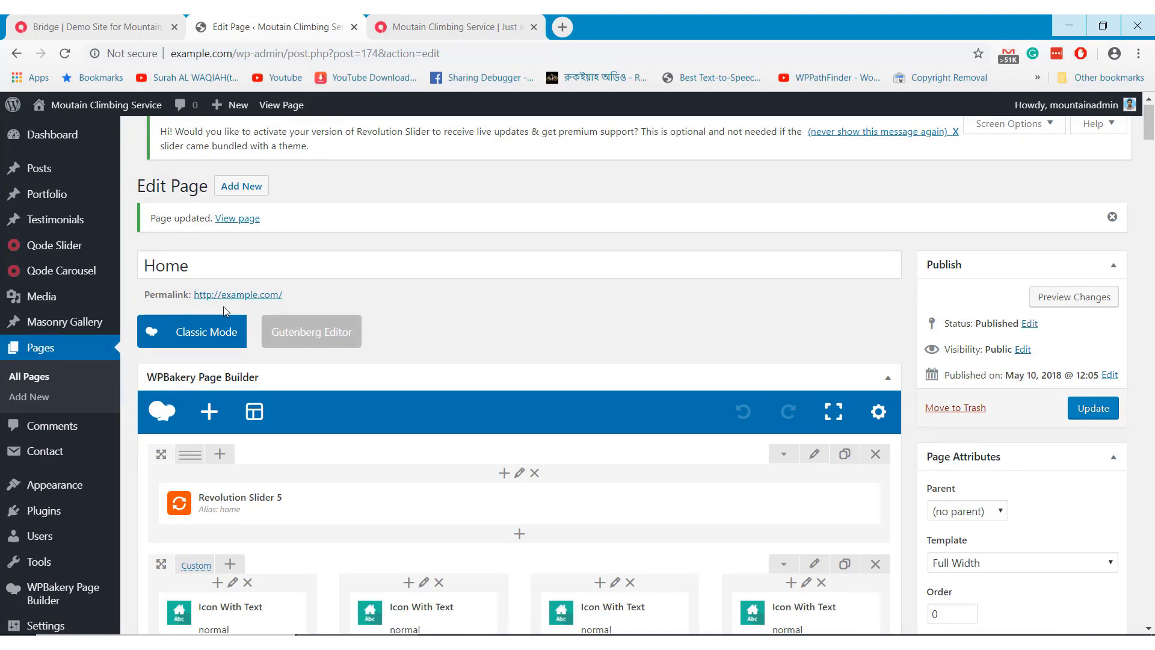
{"action": "mouse_move", "coordinate": [54, 169]}
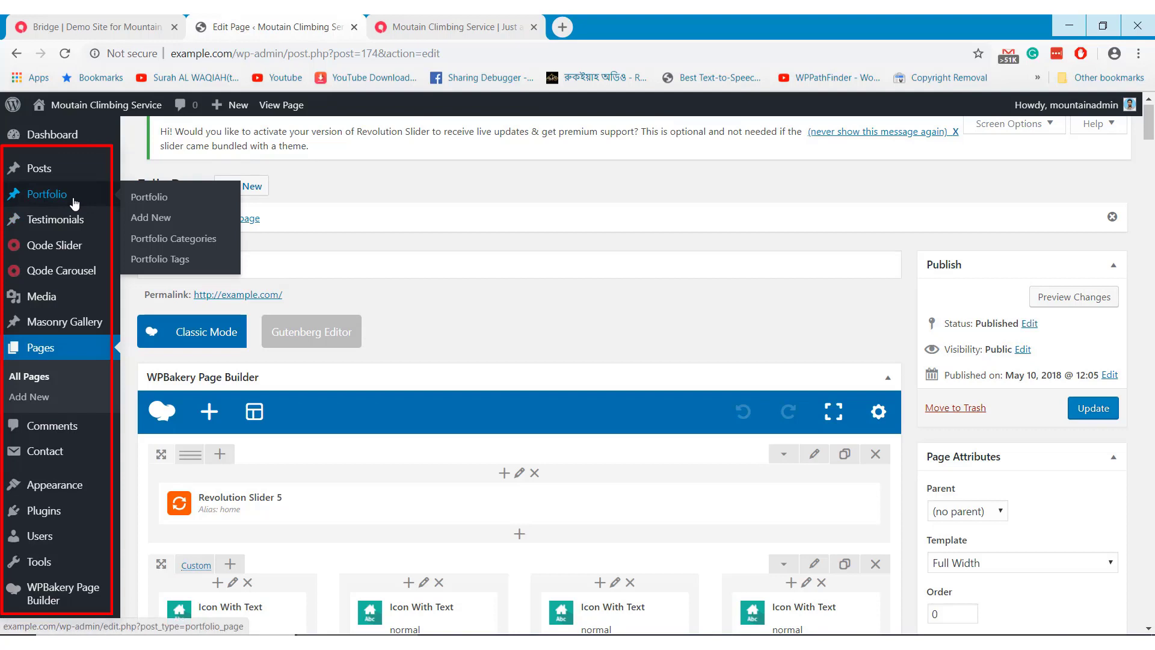
Browse the Posts, Portfolio, Testimonials and Masonry Gallery lists in turn
{"action": "left_click", "coordinate": [139, 179]}
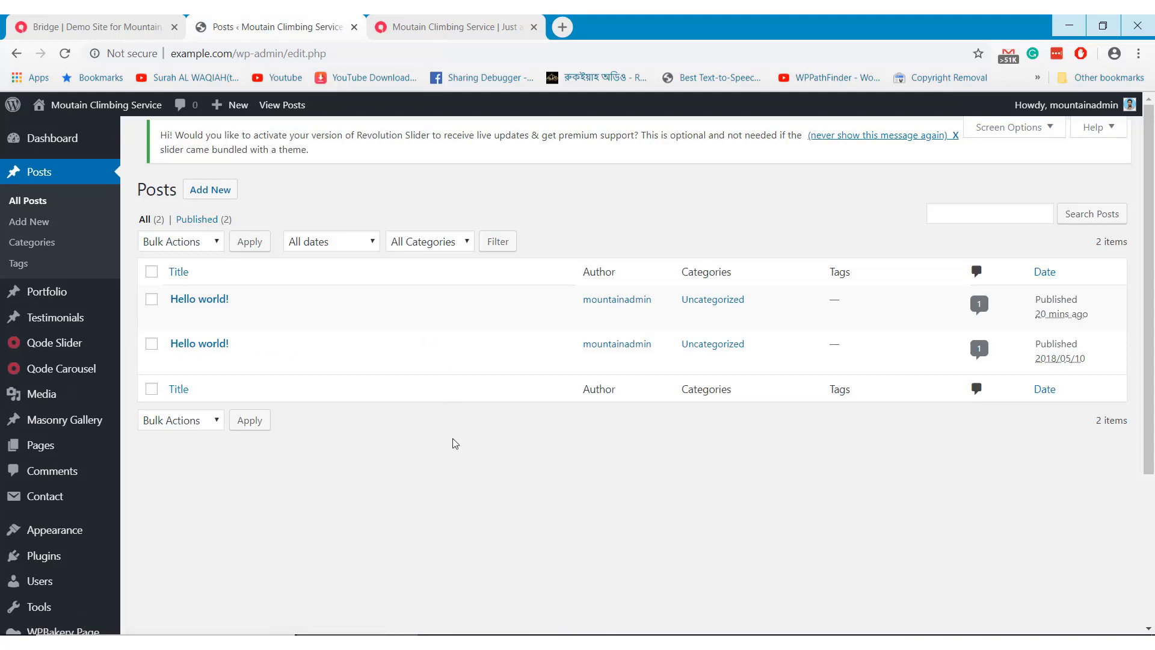
{"action": "mouse_move", "coordinate": [47, 291]}
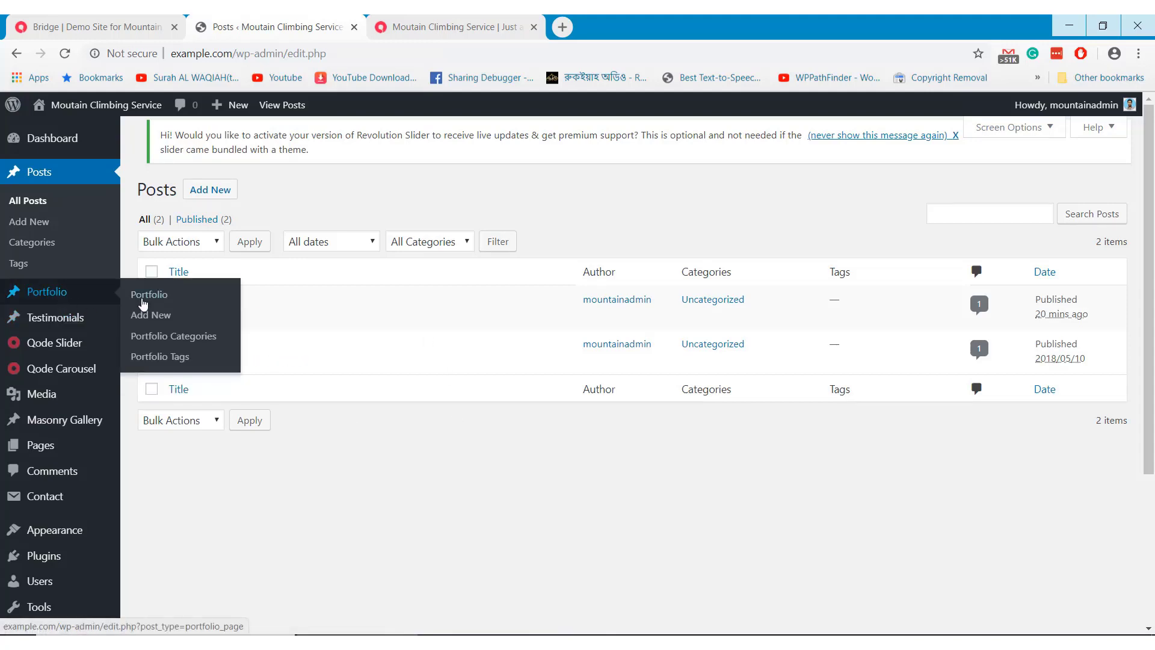
{"action": "left_click", "coordinate": [156, 299]}
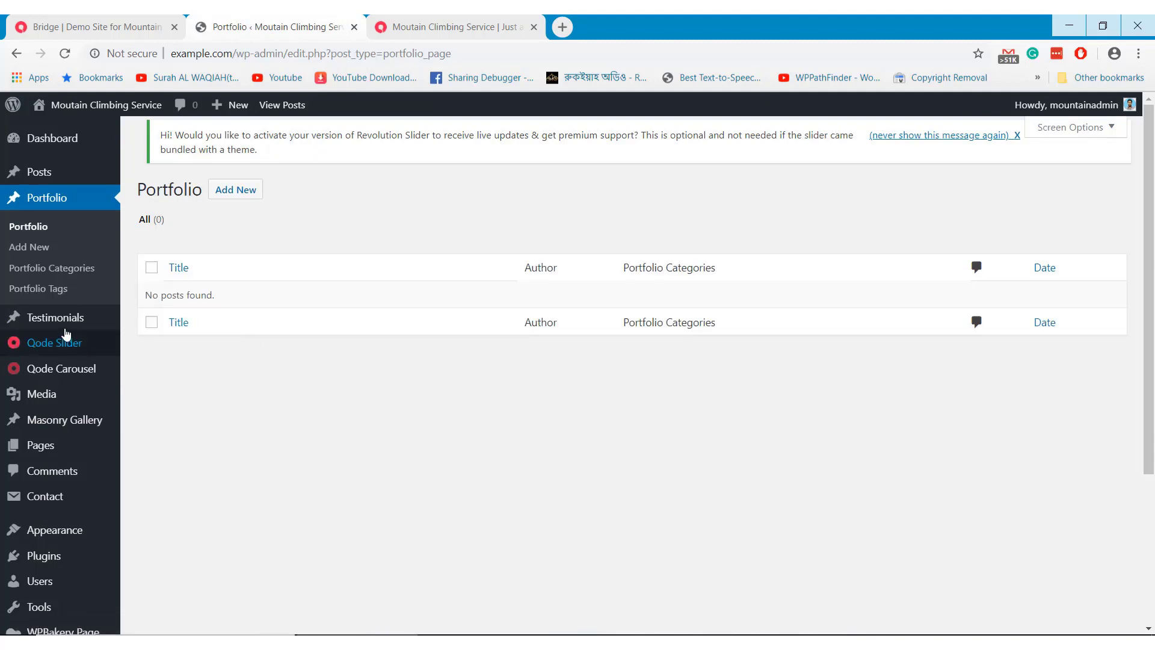
{"action": "mouse_move", "coordinate": [65, 331]}
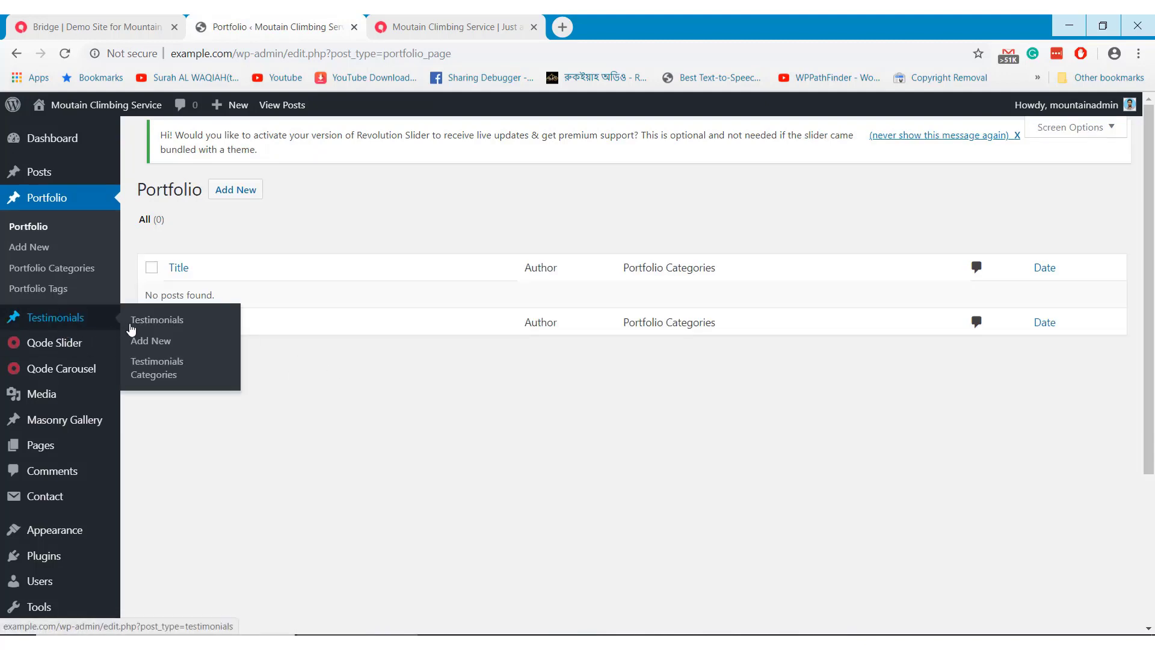
{"action": "left_click", "coordinate": [156, 325]}
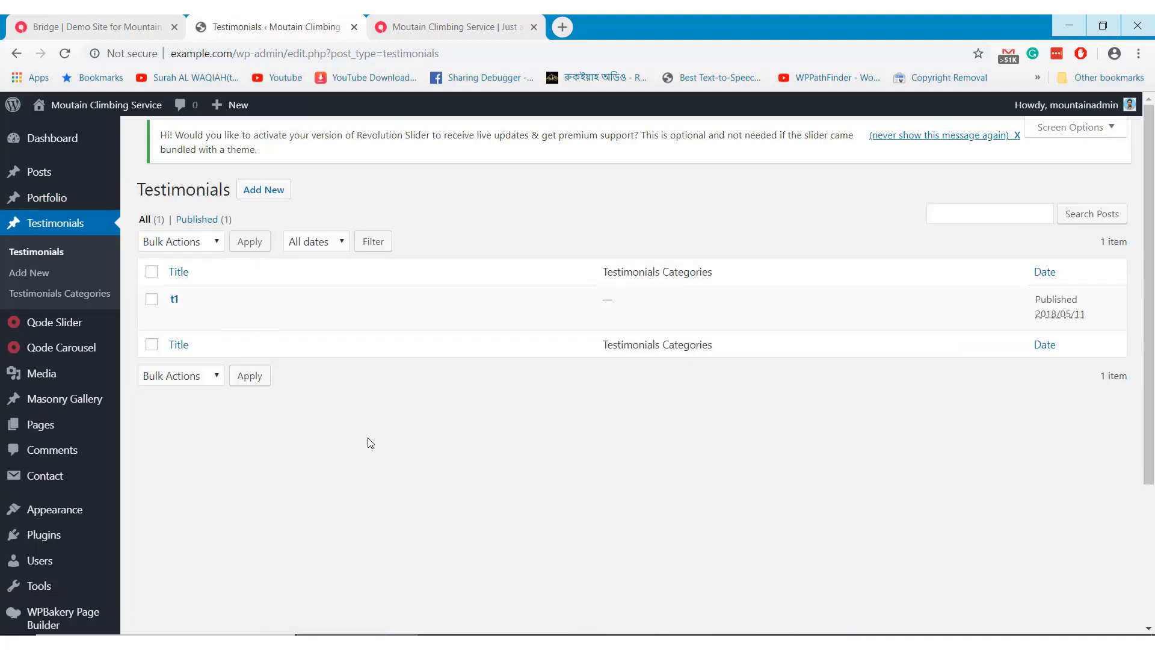
{"action": "mouse_move", "coordinate": [63, 335]}
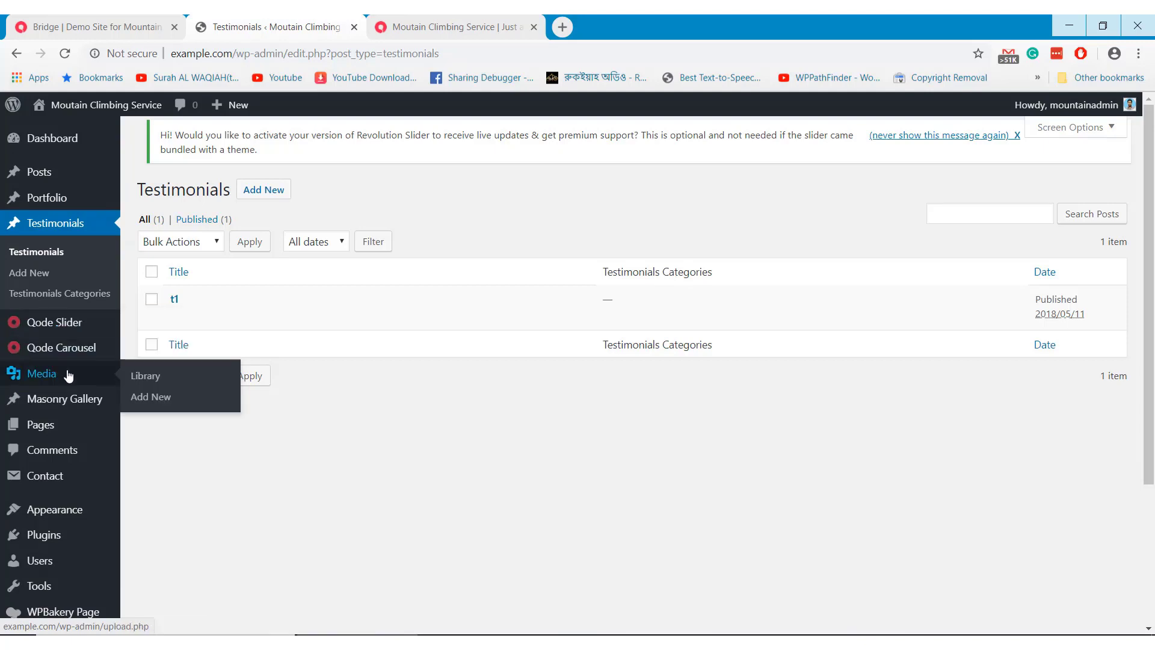
{"action": "mouse_move", "coordinate": [76, 400]}
{"action": "left_click", "coordinate": [144, 401]}
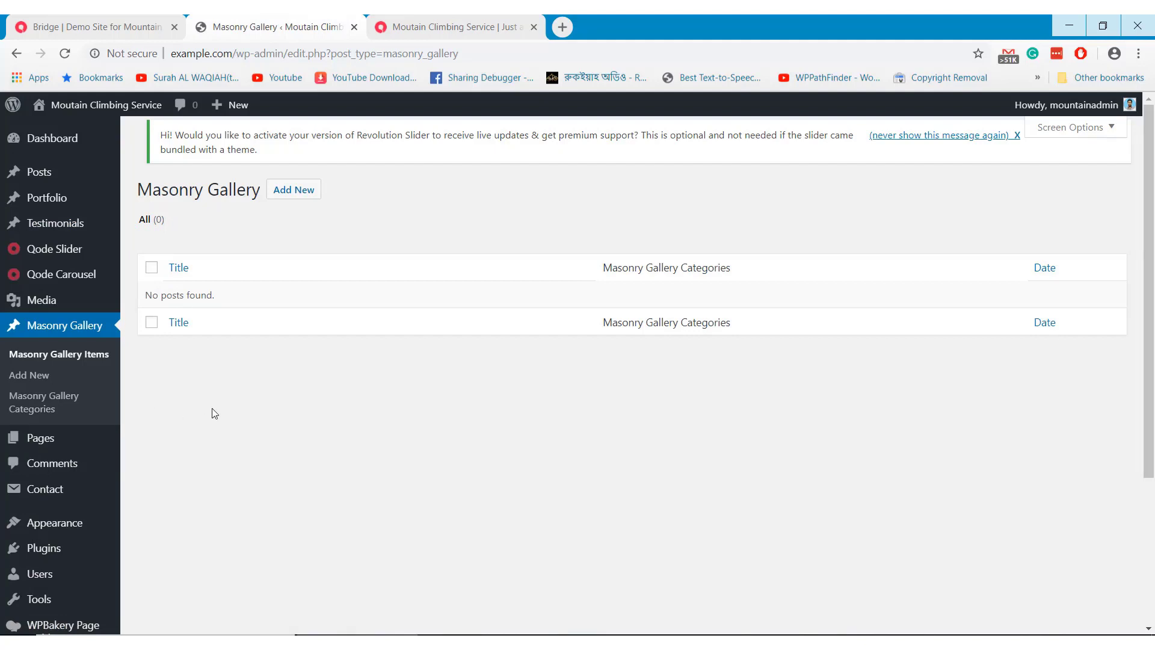
Show All Pages and scroll down the admin sidebar to Qode Options
{"action": "mouse_move", "coordinate": [62, 441]}
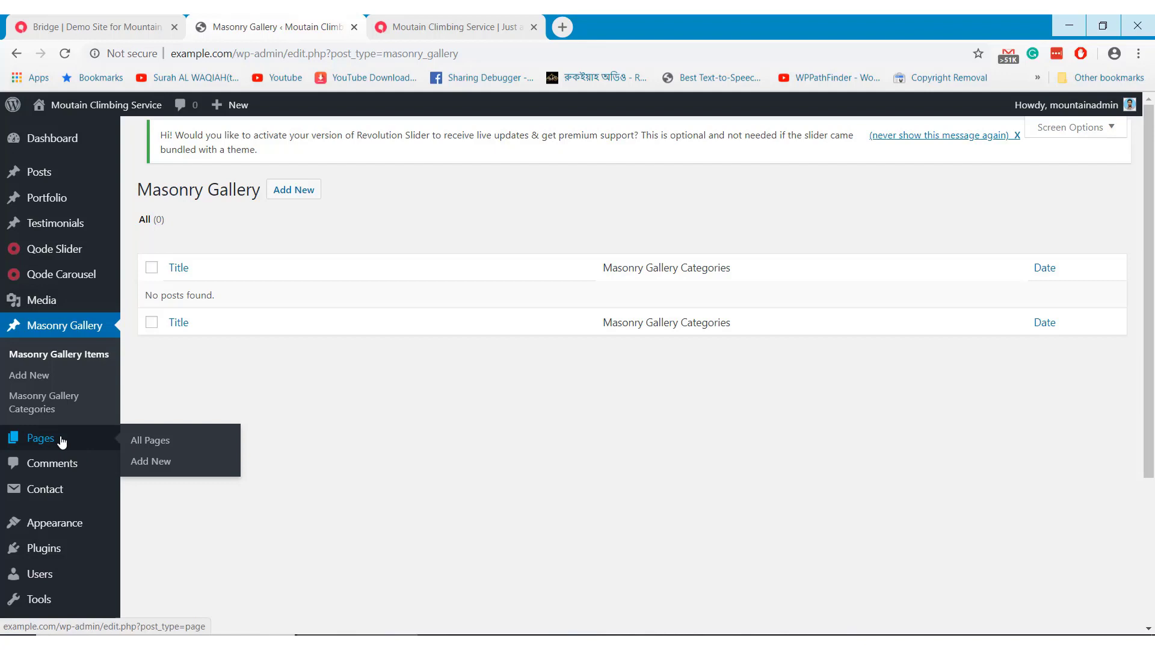
{"action": "left_click", "coordinate": [150, 445]}
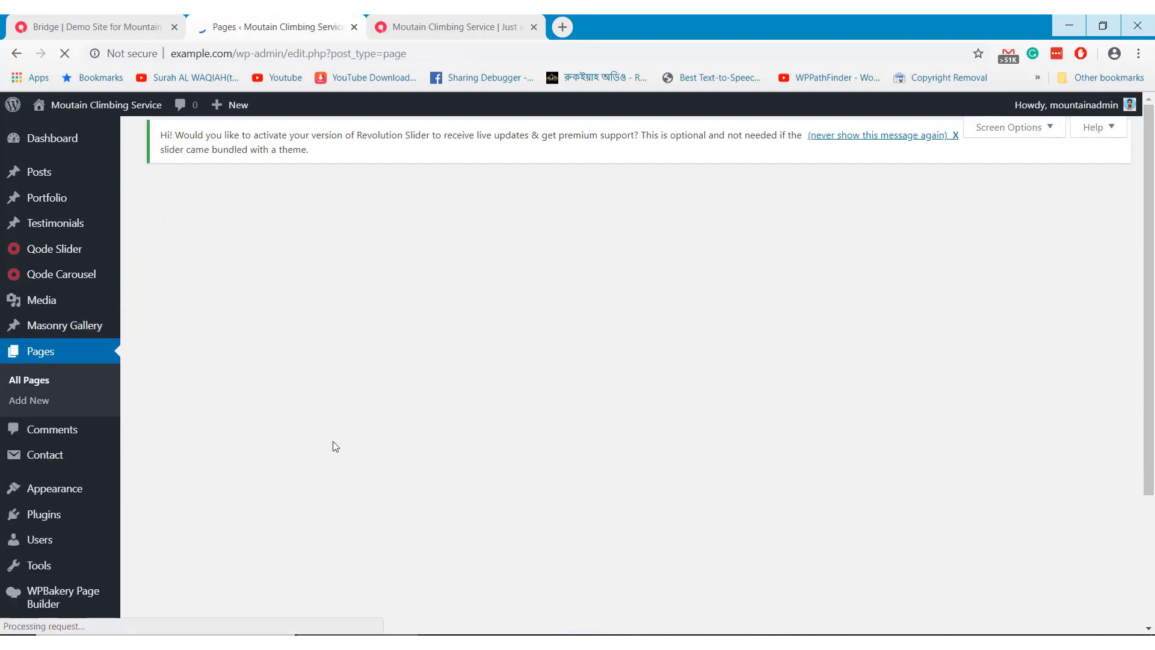
{"action": "scroll", "coordinate": [335, 445], "scroll_direction": "down", "scroll_amount": 2}
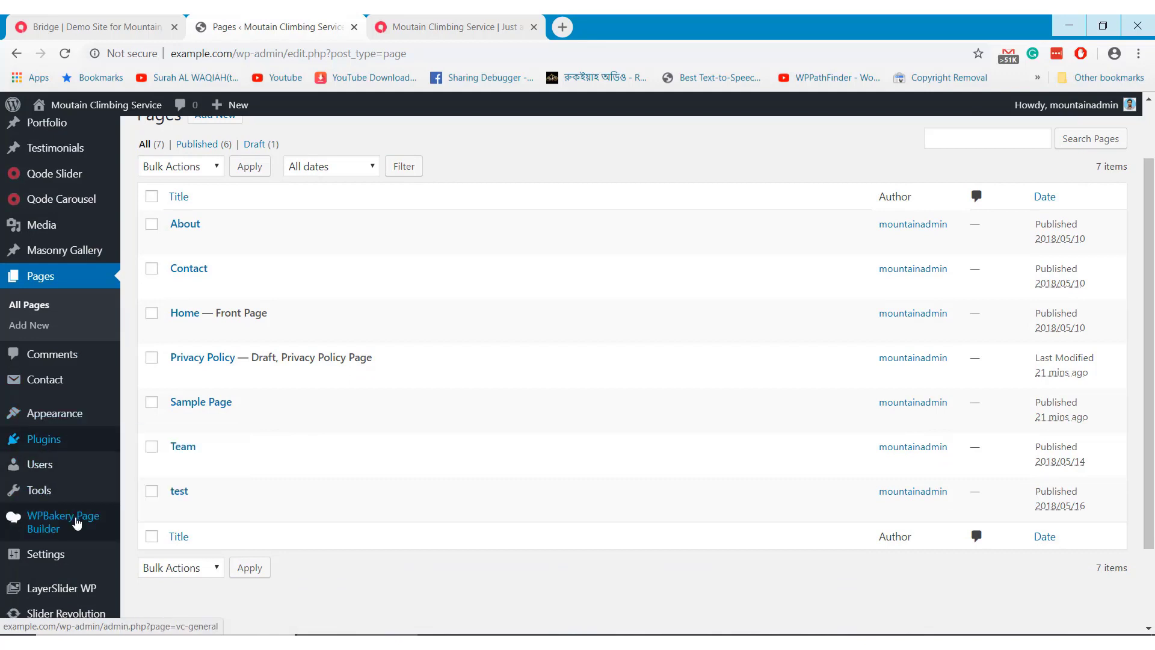
{"action": "scroll", "coordinate": [82, 533], "scroll_direction": "down", "scroll_amount": 1}
{"action": "scroll", "coordinate": [82, 533], "scroll_direction": "down", "scroll_amount": 1}
{"action": "mouse_move", "coordinate": [85, 535]}
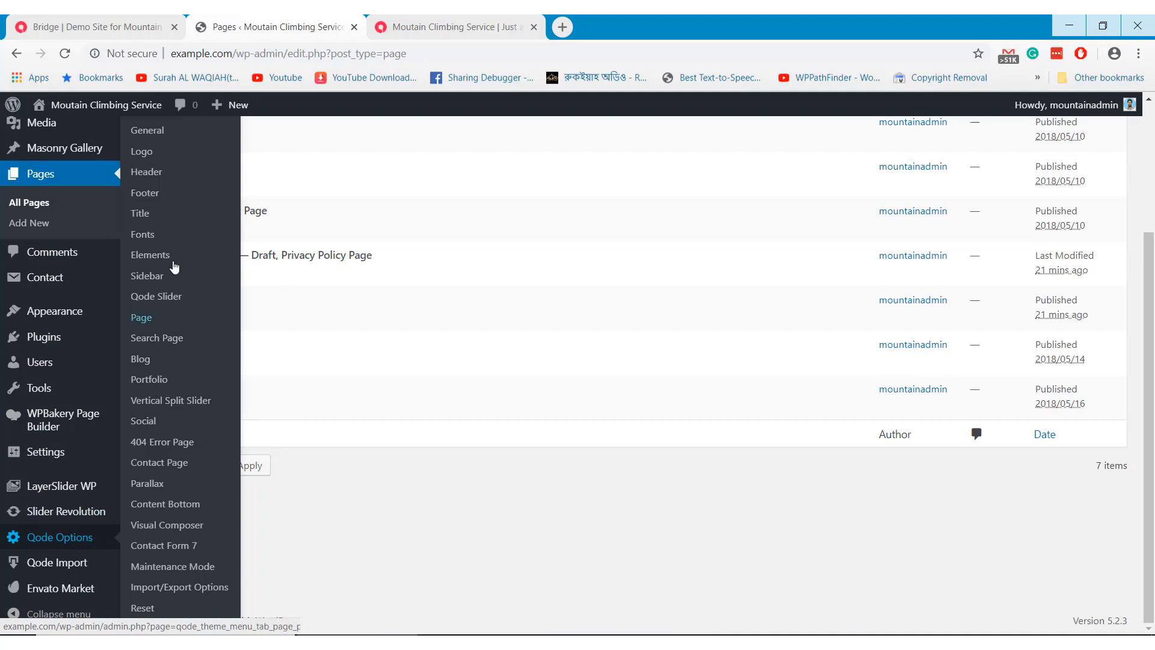
Open Qode Options > General and scroll through all its settings to the bottom and back
{"action": "left_click", "coordinate": [136, 133]}
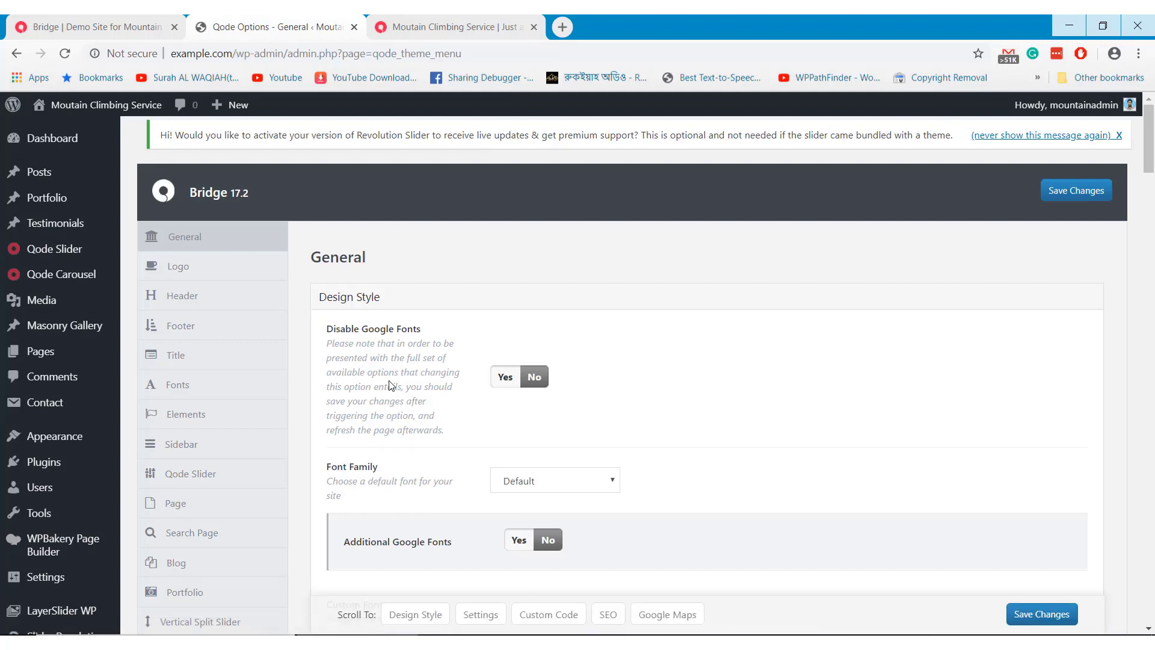
{"action": "scroll", "coordinate": [391, 385], "scroll_direction": "down", "scroll_amount": 6}
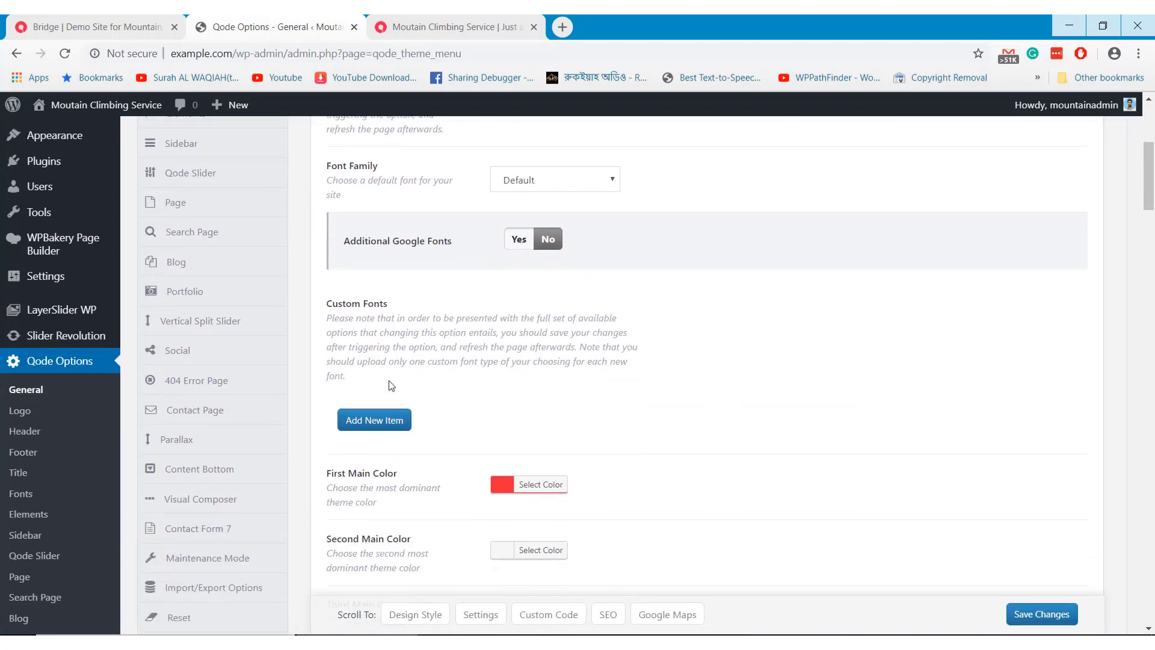
{"action": "scroll", "coordinate": [391, 385], "scroll_direction": "down", "scroll_amount": 14}
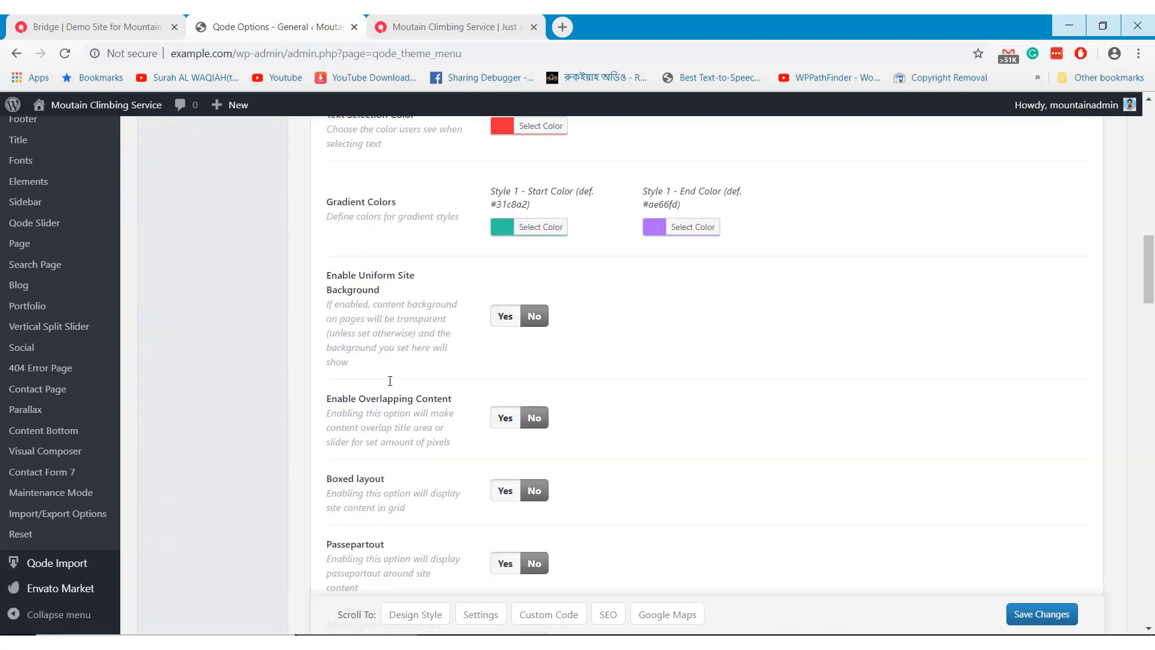
{"action": "scroll", "coordinate": [390, 381], "scroll_direction": "down", "scroll_amount": 16}
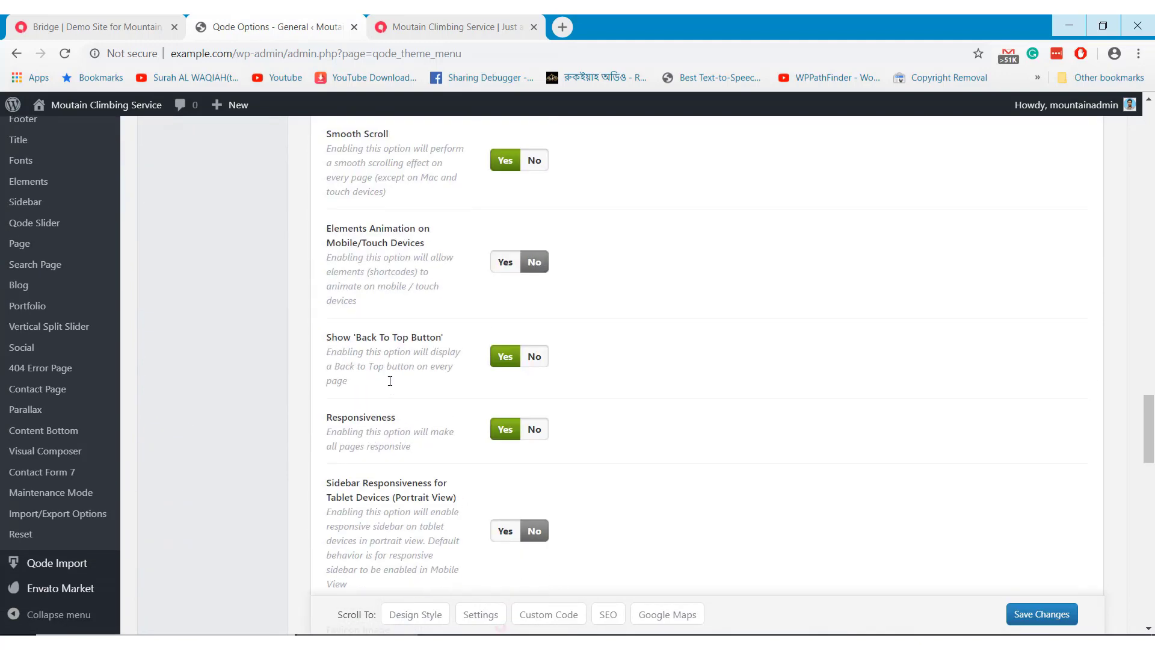
{"action": "scroll", "coordinate": [389, 380], "scroll_direction": "down", "scroll_amount": 12}
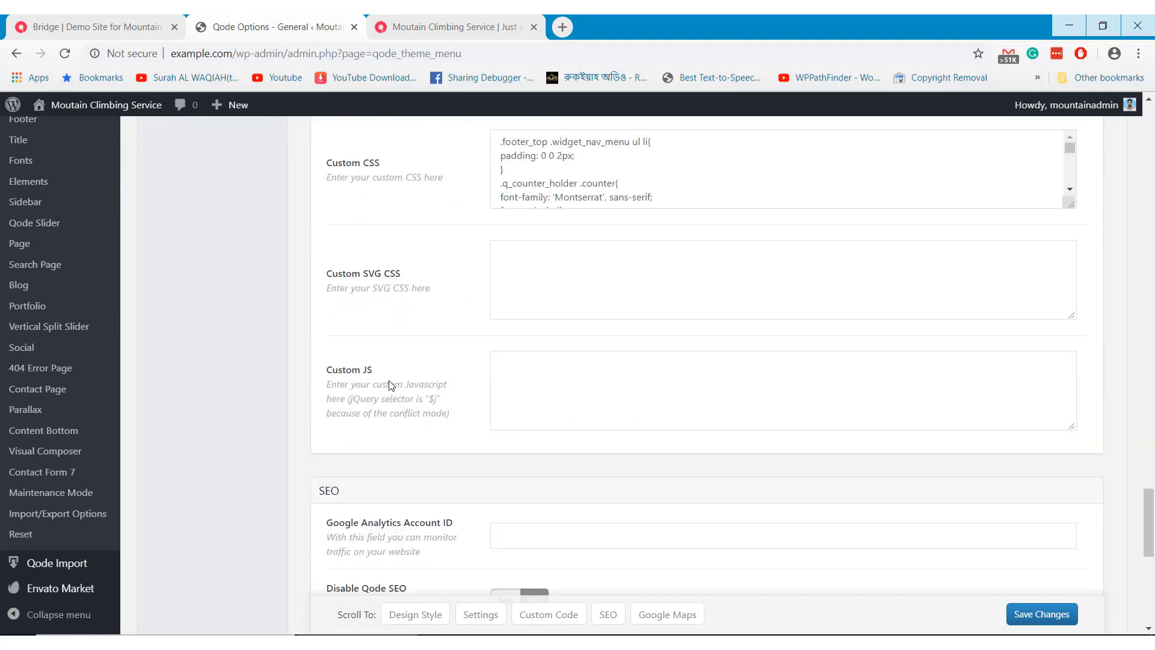
{"action": "scroll", "coordinate": [389, 382], "scroll_direction": "down", "scroll_amount": 10}
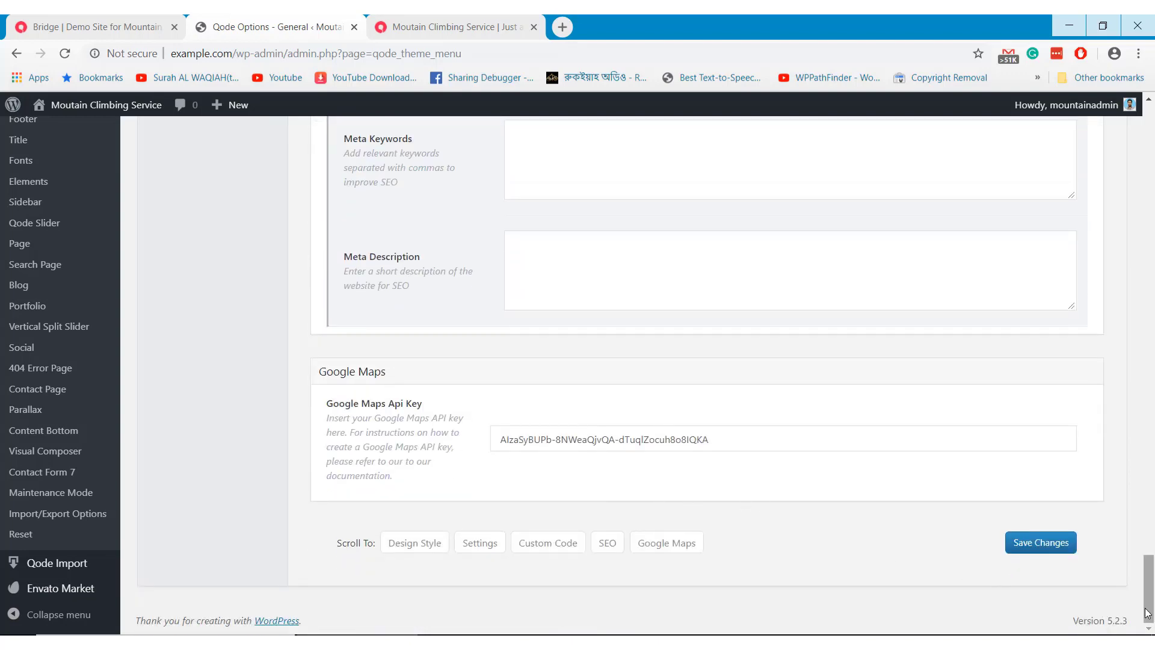
{"action": "left_click_drag", "start_coordinate": [1152, 599], "coordinate": [1151, 149]}
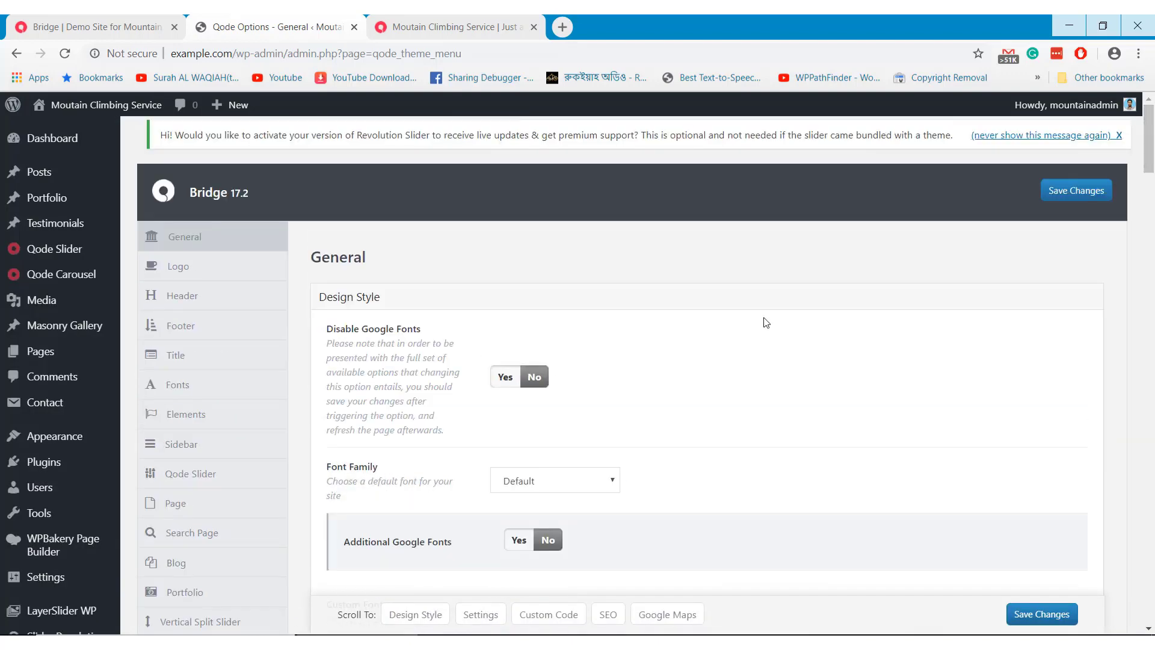
{"action": "scroll", "coordinate": [188, 313], "scroll_direction": "down", "scroll_amount": 1}
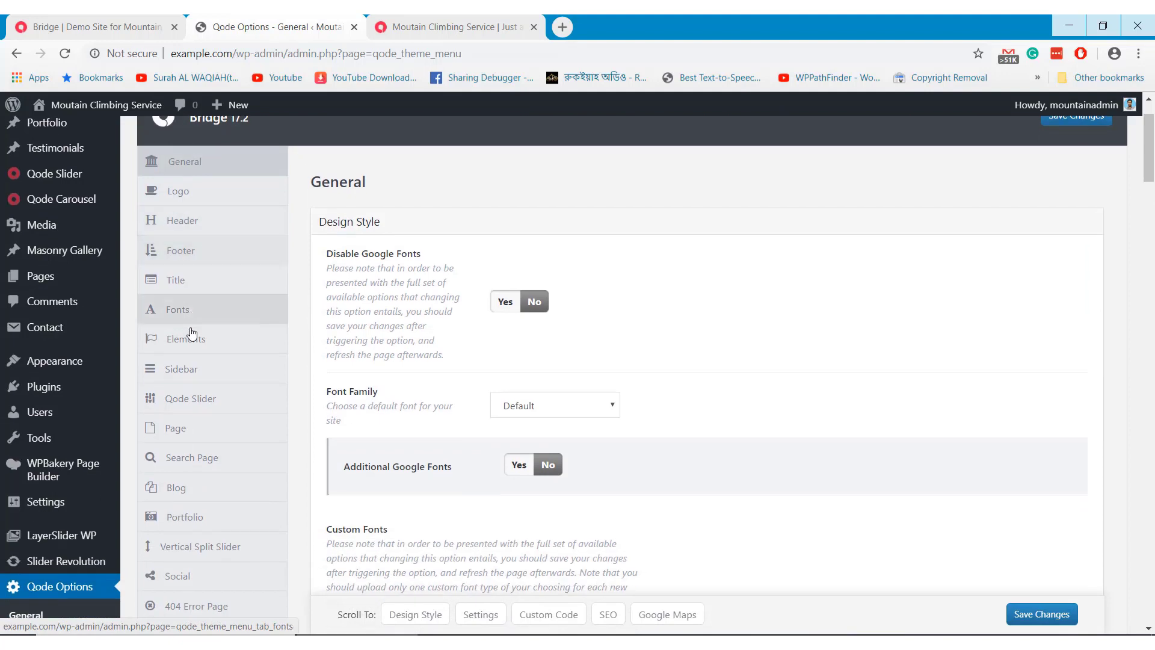
{"action": "scroll", "coordinate": [194, 360], "scroll_direction": "down", "scroll_amount": 3}
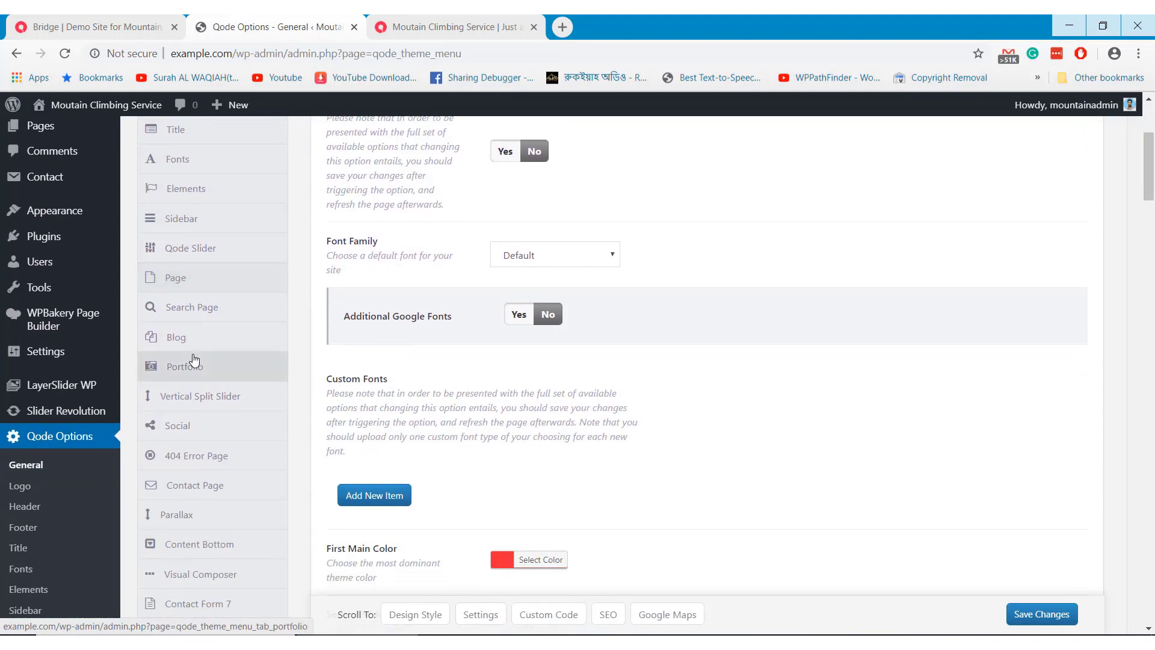
{"action": "scroll", "coordinate": [193, 359], "scroll_direction": "down", "scroll_amount": 1}
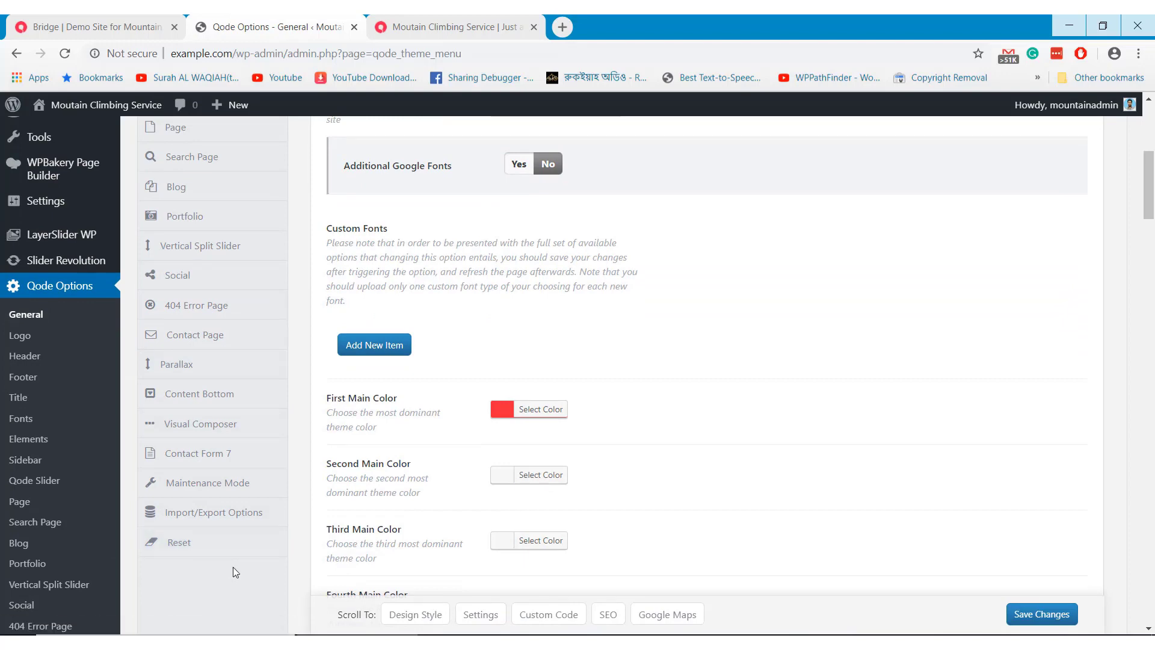
{"action": "scroll", "coordinate": [44, 289], "scroll_direction": "up", "scroll_amount": 4}
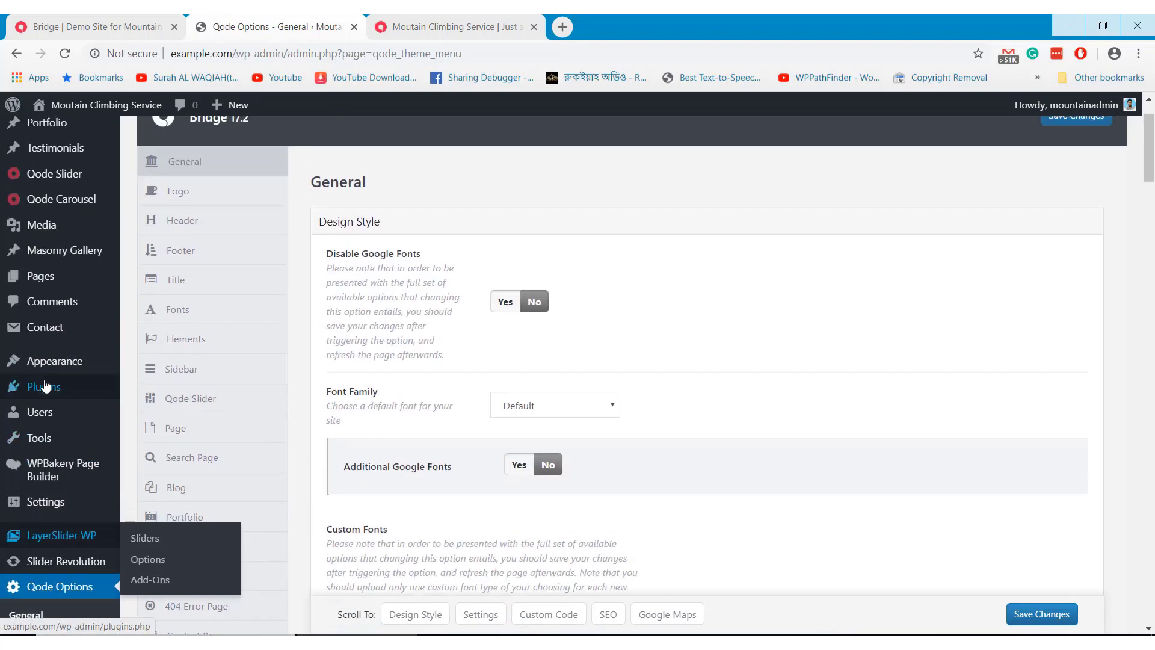
Open the Appearance > Widgets page and scroll through the widget areas
{"action": "mouse_move", "coordinate": [46, 364]}
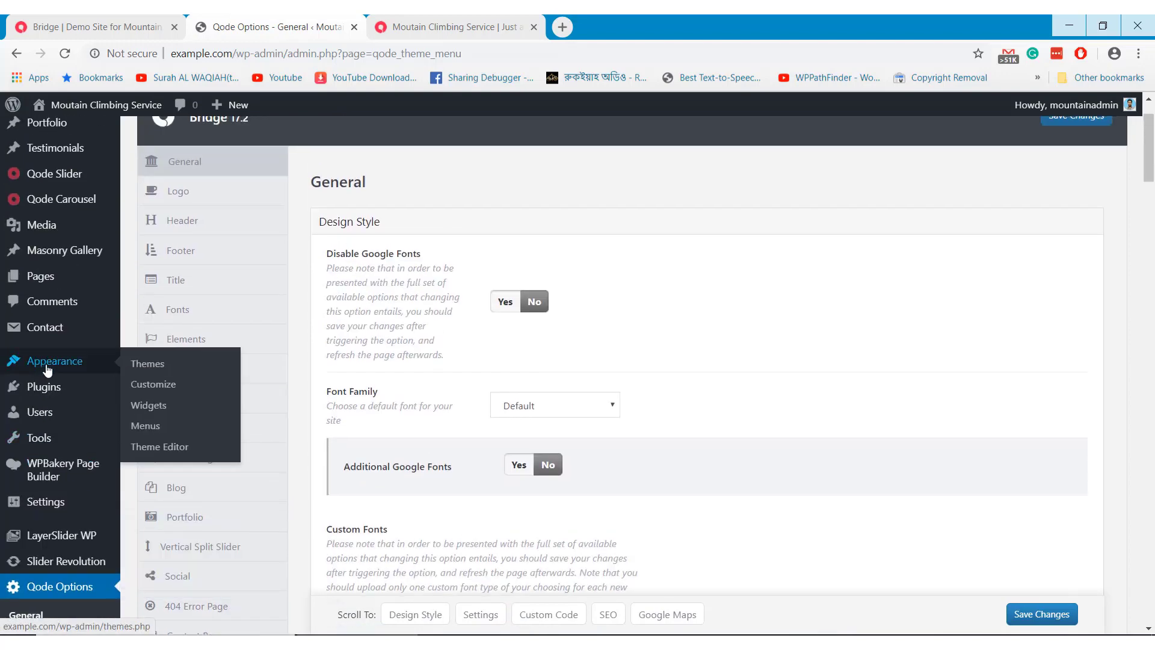
{"action": "left_click", "coordinate": [148, 406]}
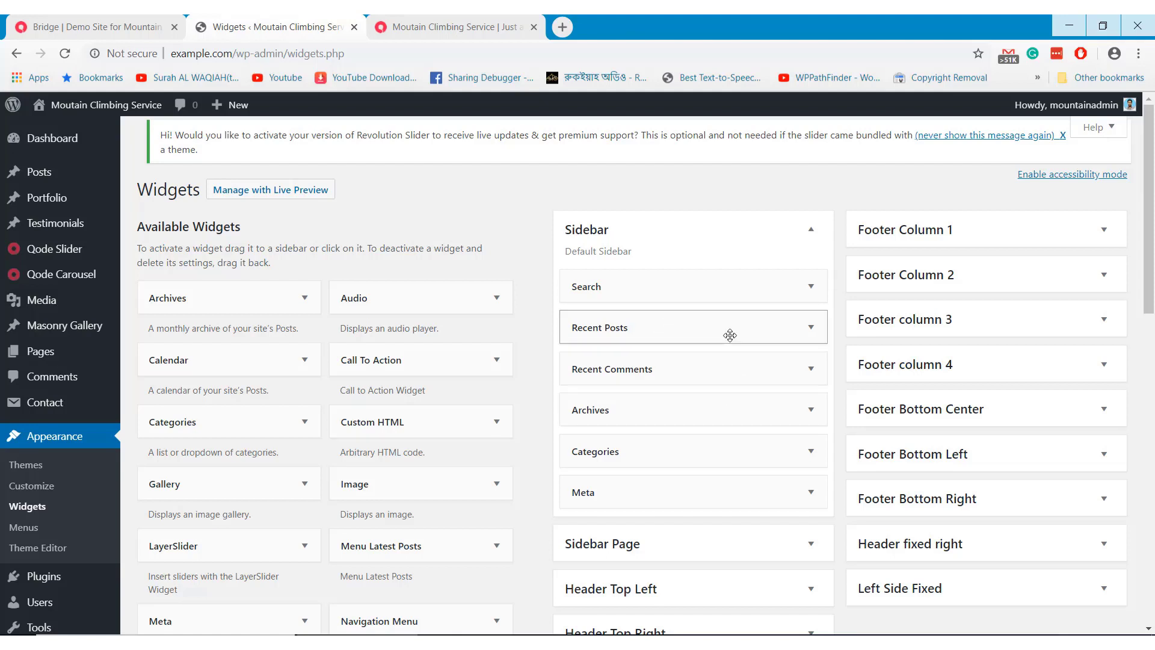
{"action": "scroll", "coordinate": [752, 420], "scroll_direction": "down", "scroll_amount": 4}
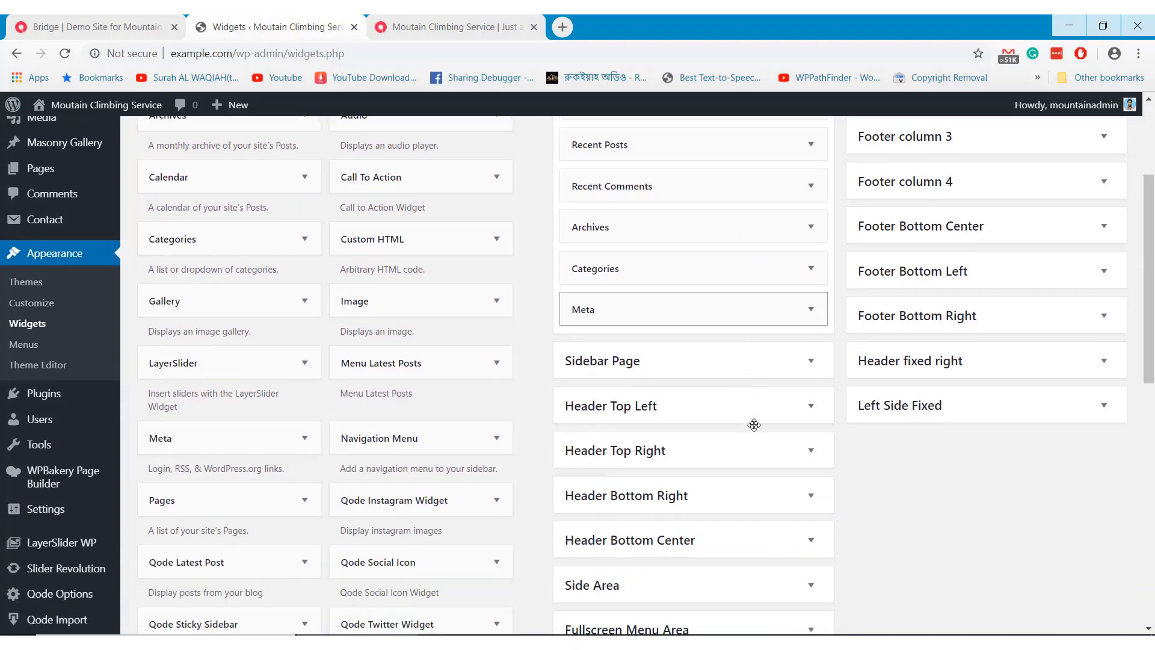
{"action": "scroll", "coordinate": [766, 403], "scroll_direction": "down", "scroll_amount": 3}
{"action": "scroll", "coordinate": [779, 361], "scroll_direction": "up", "scroll_amount": 3}
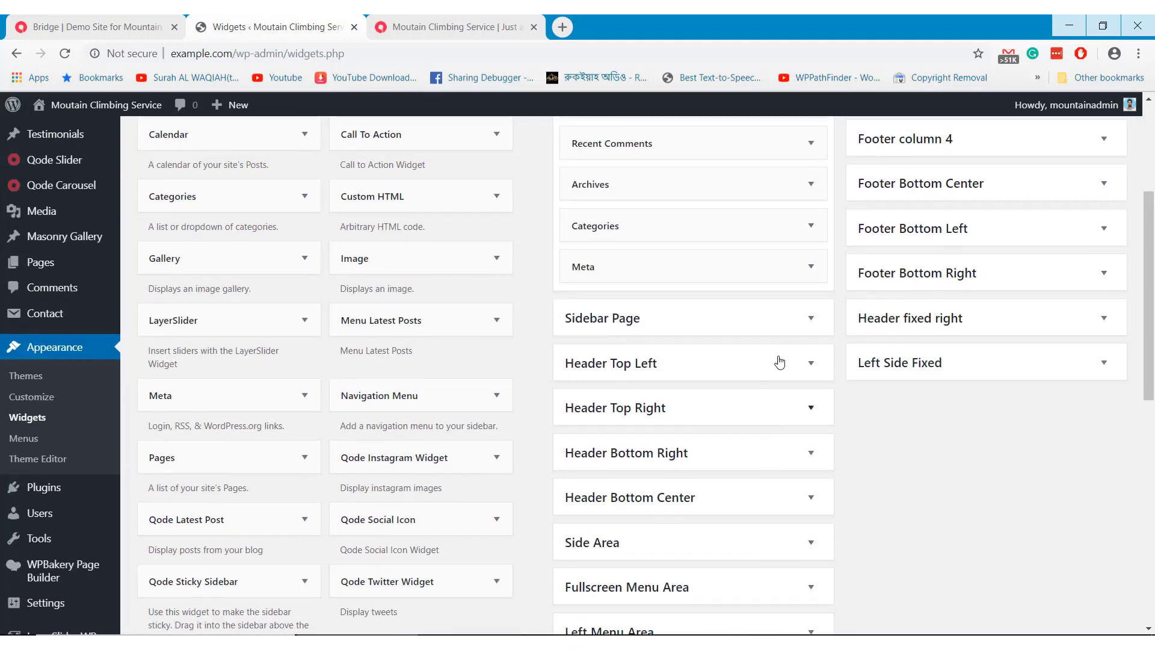
Expand the Sidebar Page, Header Top Left and Header Top Right widget areas
{"action": "double_click", "coordinate": [789, 326]}
{"action": "double_click", "coordinate": [800, 364]}
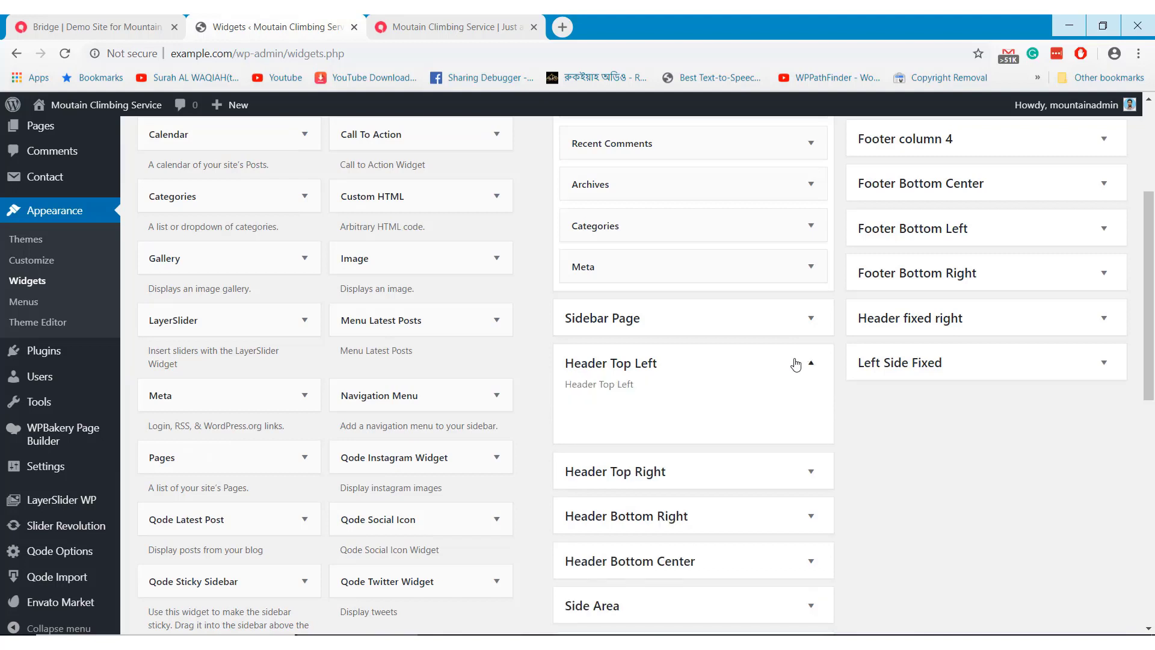
{"action": "double_click", "coordinate": [796, 421]}
Expand Header Bottom Right and open its Custom HTML widget holding the Join now button code
{"action": "double_click", "coordinate": [785, 453]}
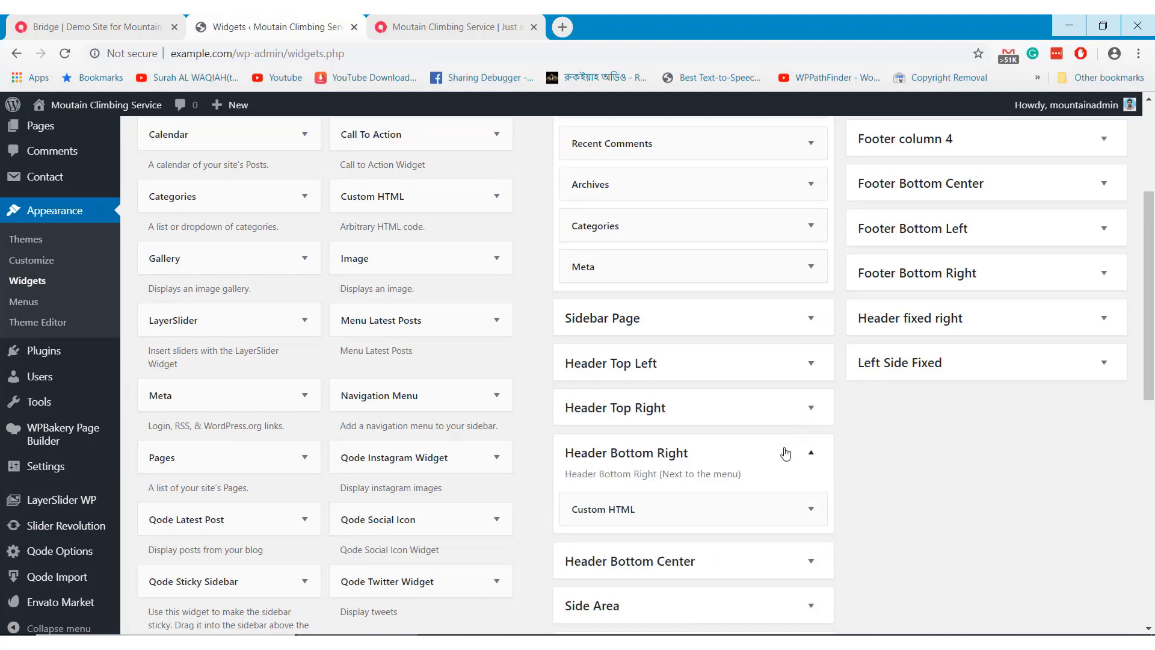
{"action": "left_click", "coordinate": [786, 453]}
{"action": "scroll", "coordinate": [794, 439], "scroll_direction": "down", "scroll_amount": 2}
{"action": "left_click", "coordinate": [810, 432]}
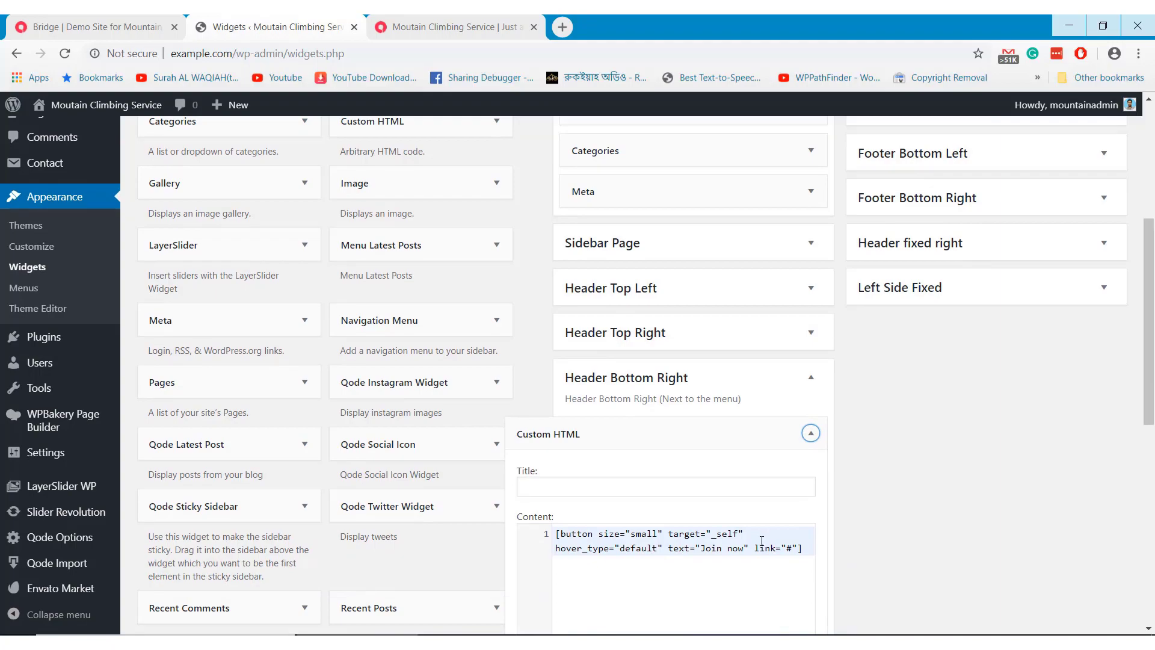
Check the Join now button at the top of the live homepage, then return to Widgets
{"action": "left_click", "coordinate": [397, 26]}
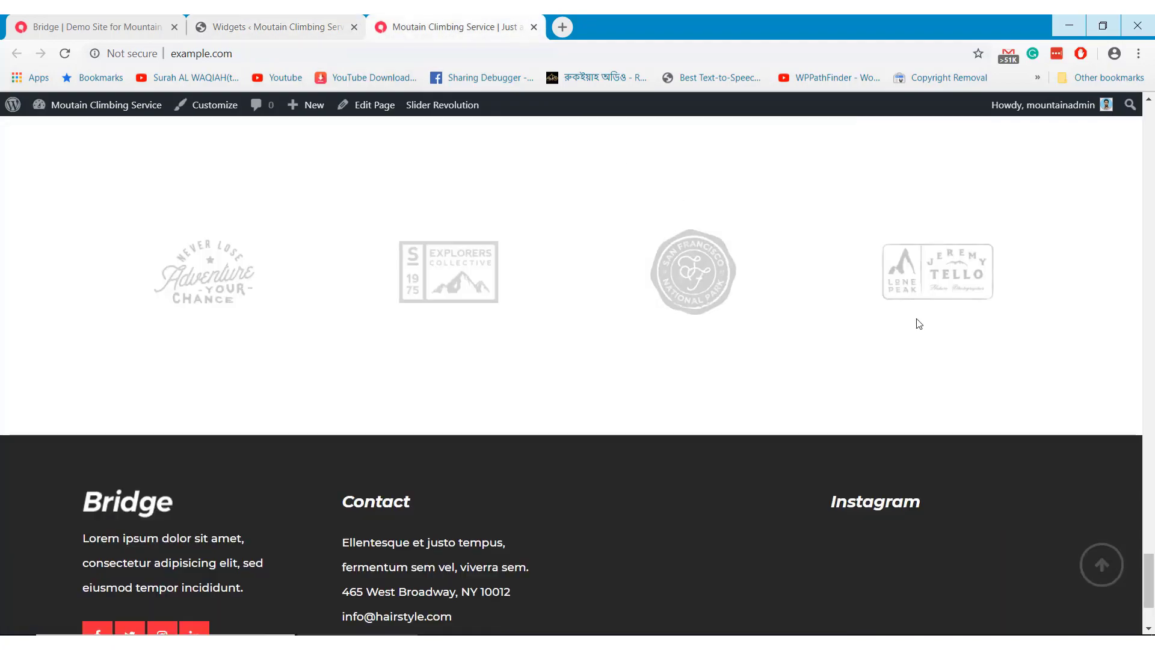
{"action": "scroll", "coordinate": [1088, 480], "scroll_direction": "up", "scroll_amount": 5}
{"action": "left_click", "coordinate": [1101, 564]}
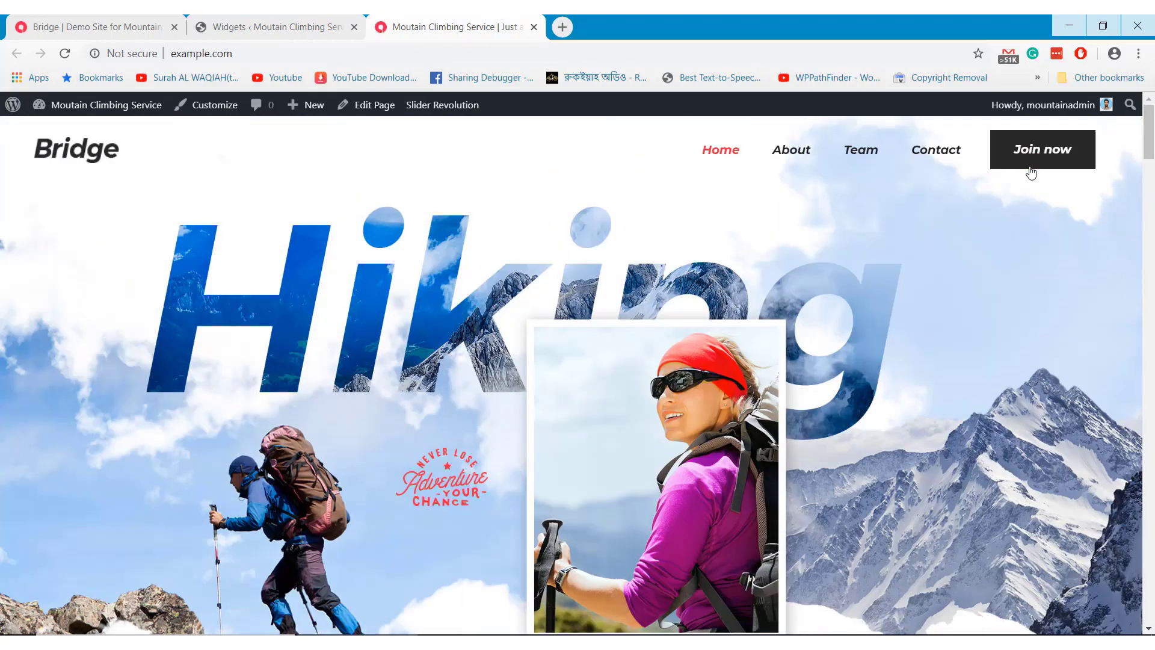
{"action": "left_click", "coordinate": [276, 26]}
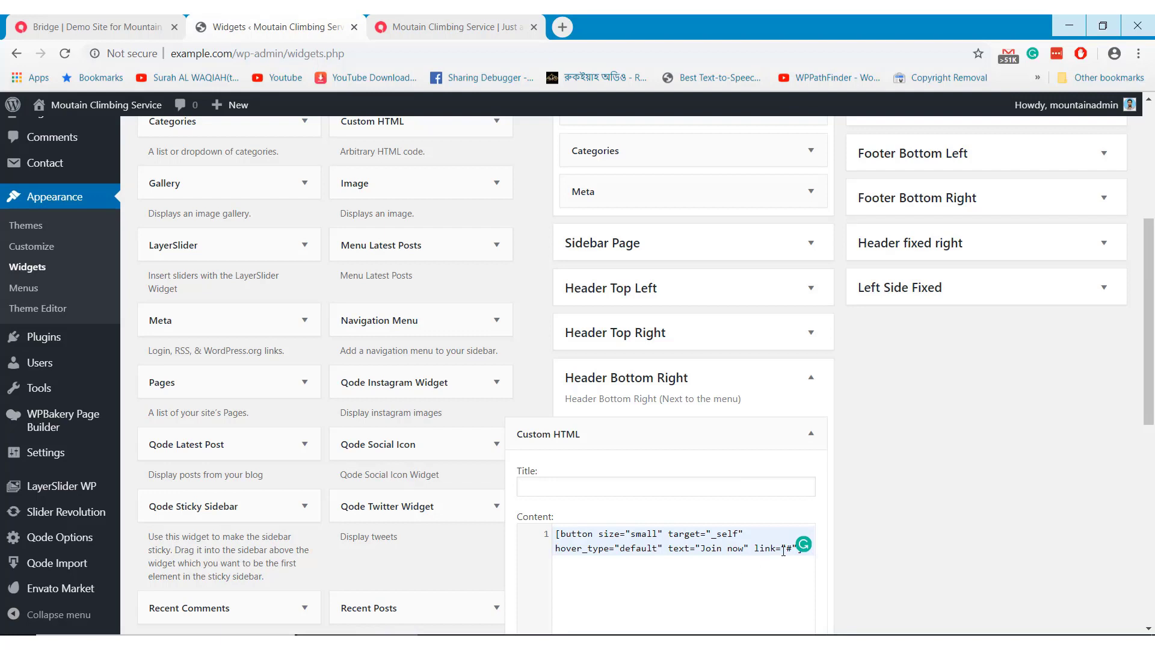
{"action": "left_click_drag", "start_coordinate": [786, 550], "coordinate": [791, 549]}
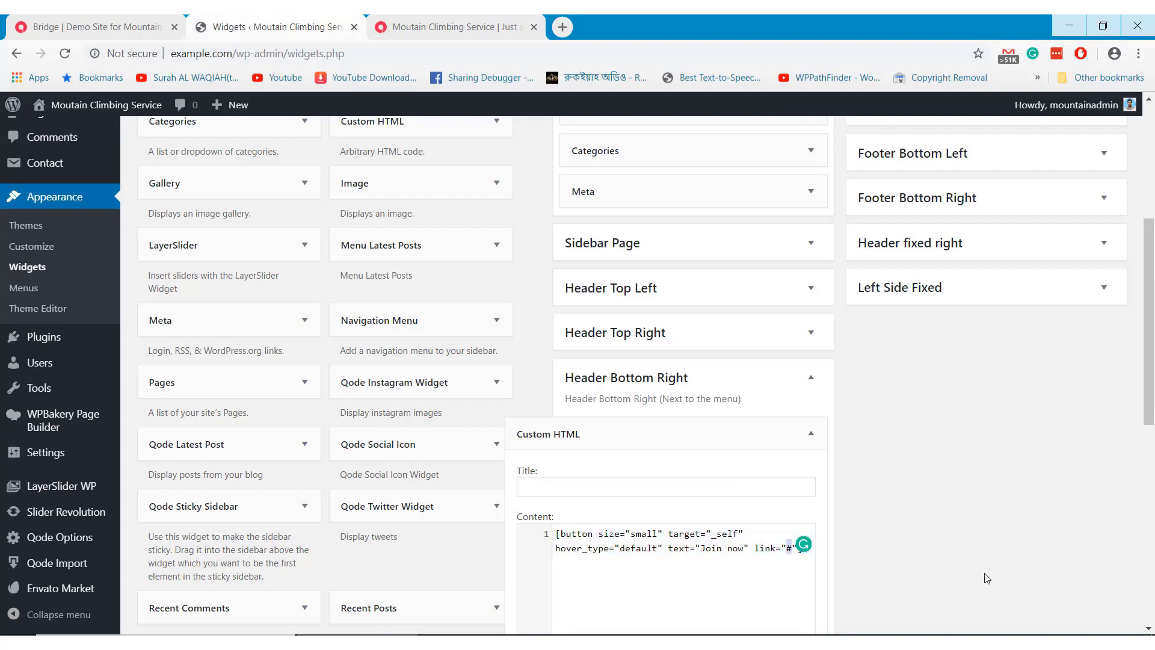
{"action": "type", "text": "http"}
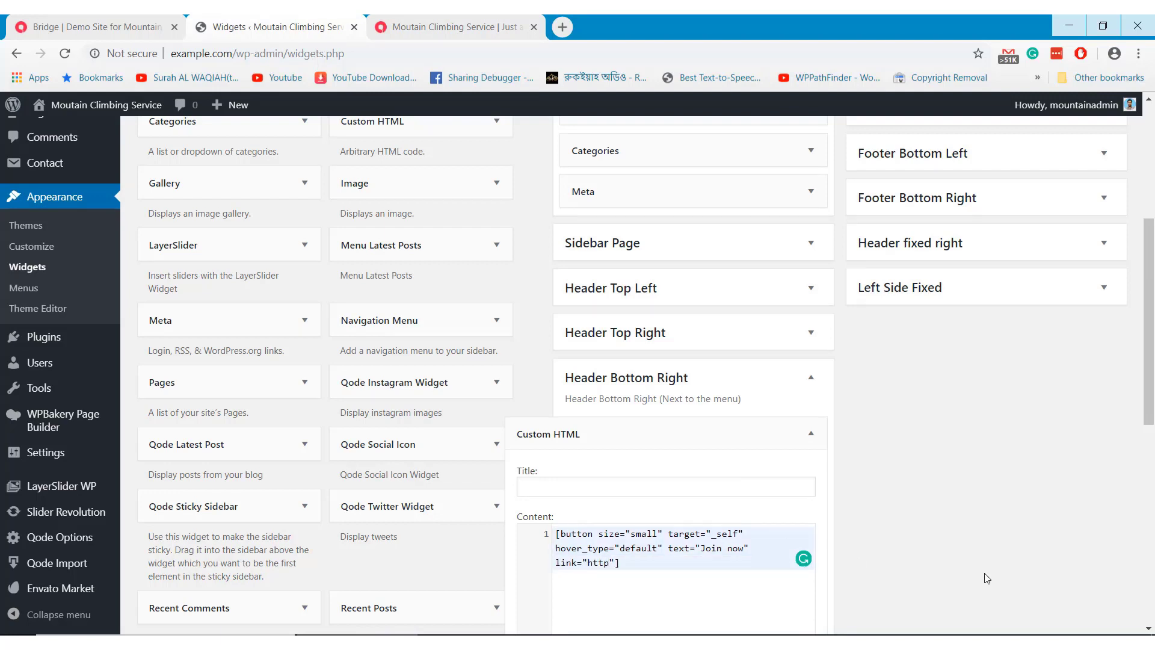
{"action": "type", "text": "://www.google.com"}
{"action": "left_click_drag", "start_coordinate": [708, 549], "coordinate": [729, 551]}
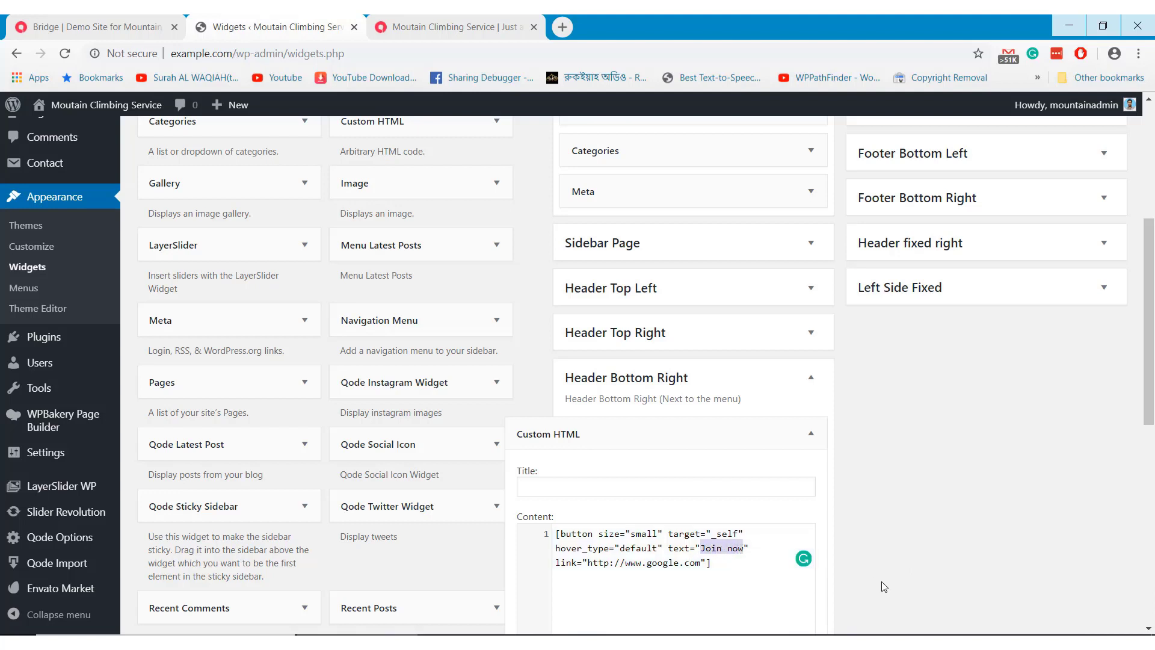
{"action": "type", "text": "Google"}
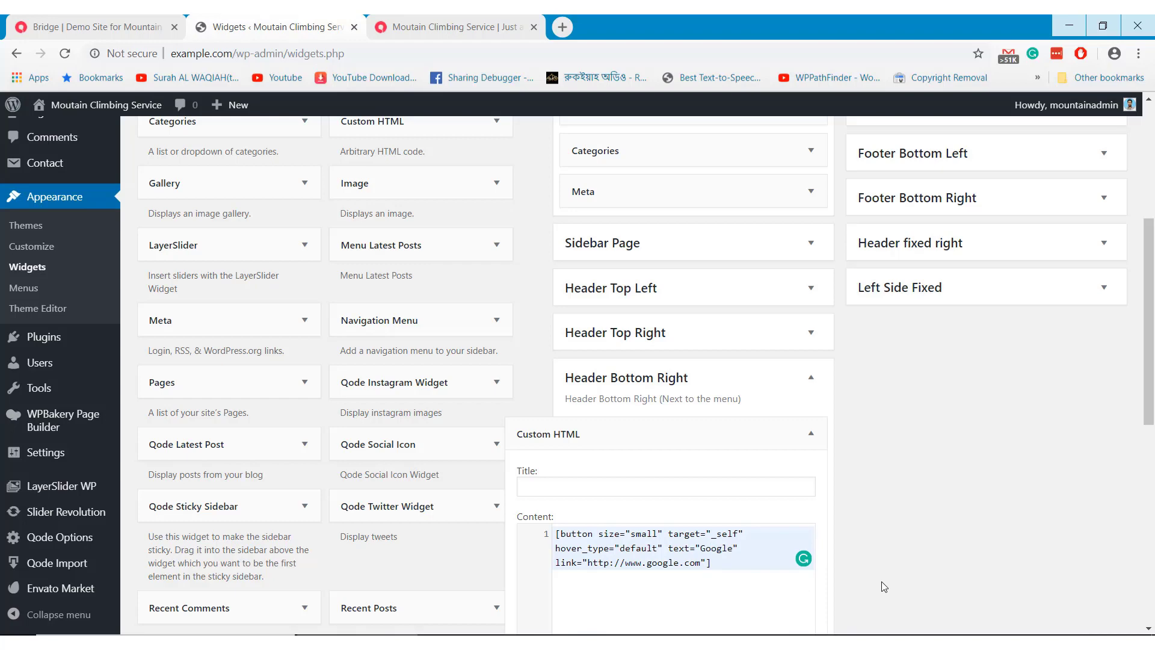
Save and close the header Custom HTML widget, then go back to the homepage
{"action": "scroll", "coordinate": [883, 587], "scroll_direction": "down", "scroll_amount": 4}
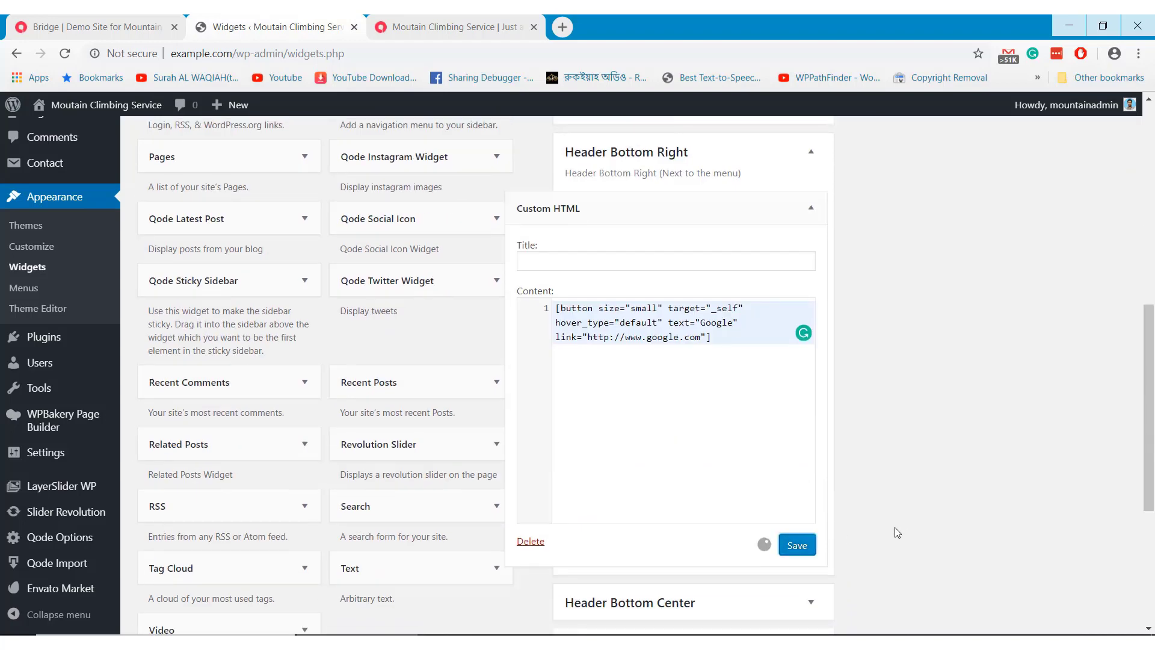
{"action": "left_click", "coordinate": [792, 538]}
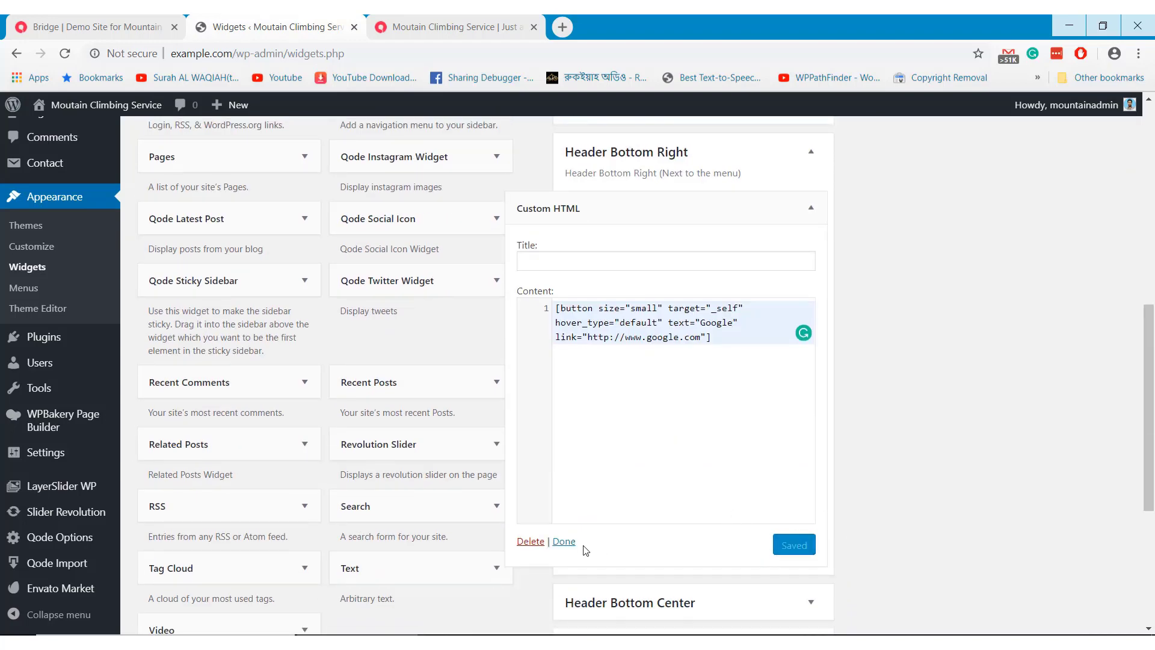
{"action": "left_click", "coordinate": [562, 542]}
{"action": "left_click", "coordinate": [498, 27]}
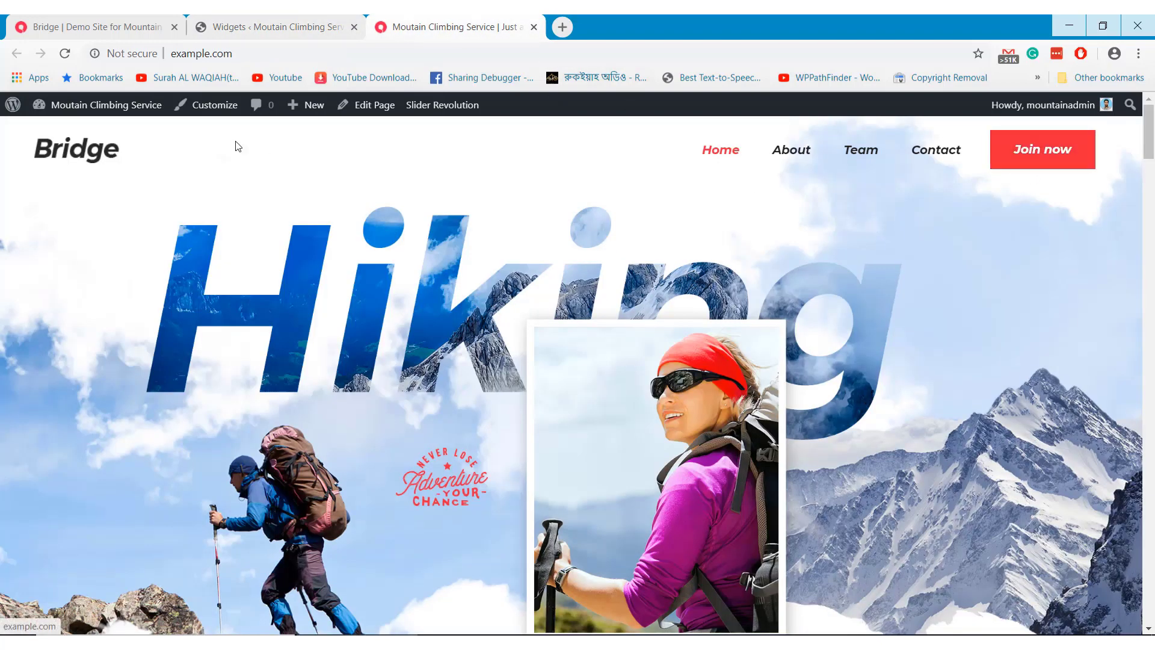
Reload the homepage to confirm the red header button now reads Google, then return to Widgets
{"action": "key", "text": "F5"}
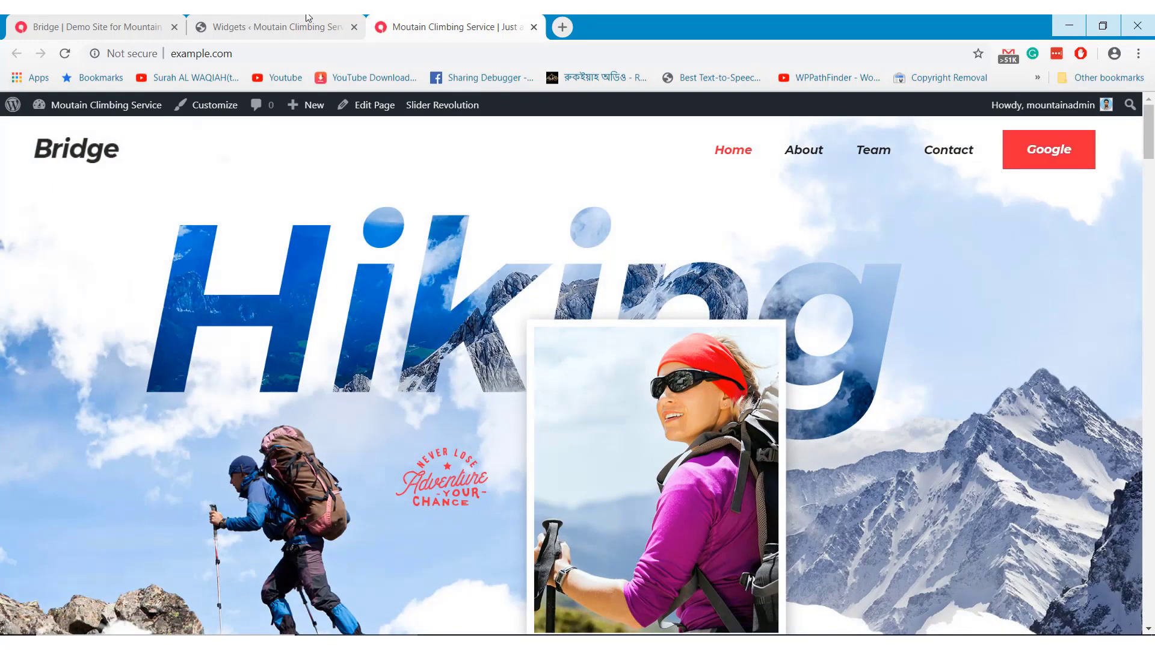
{"action": "left_click", "coordinate": [283, 27]}
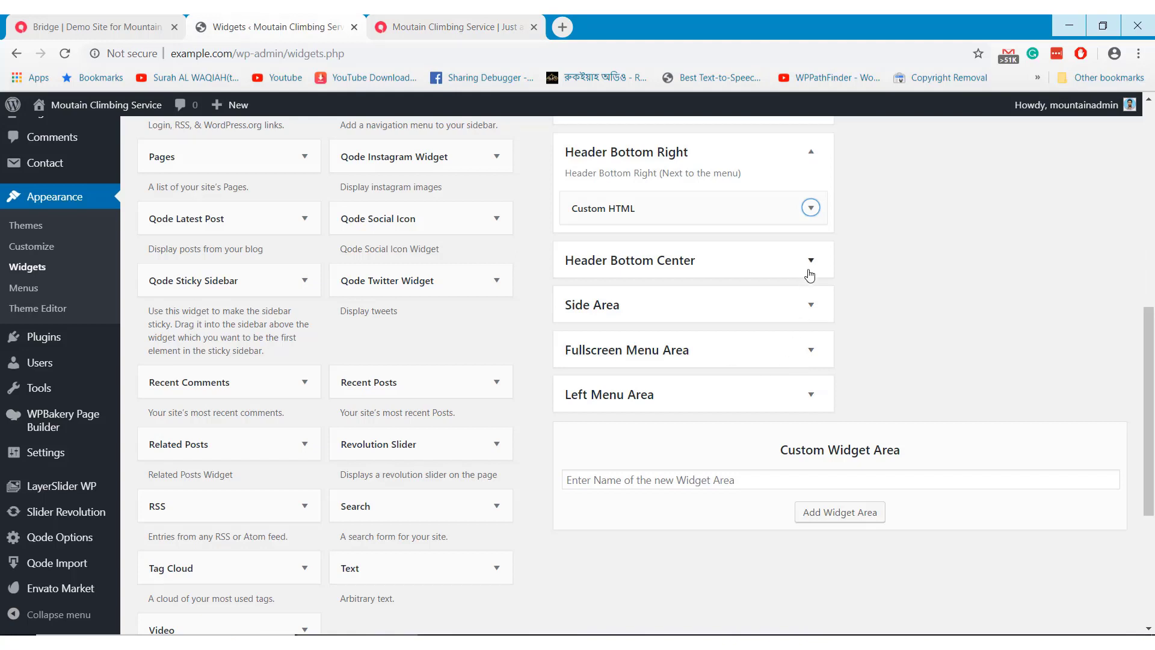
Peek into the Header Bottom Center, Side Area, Fullscreen Menu and Left Menu widget areas
{"action": "left_click", "coordinate": [810, 269]}
{"action": "left_click", "coordinate": [810, 265]}
{"action": "left_click", "coordinate": [809, 303]}
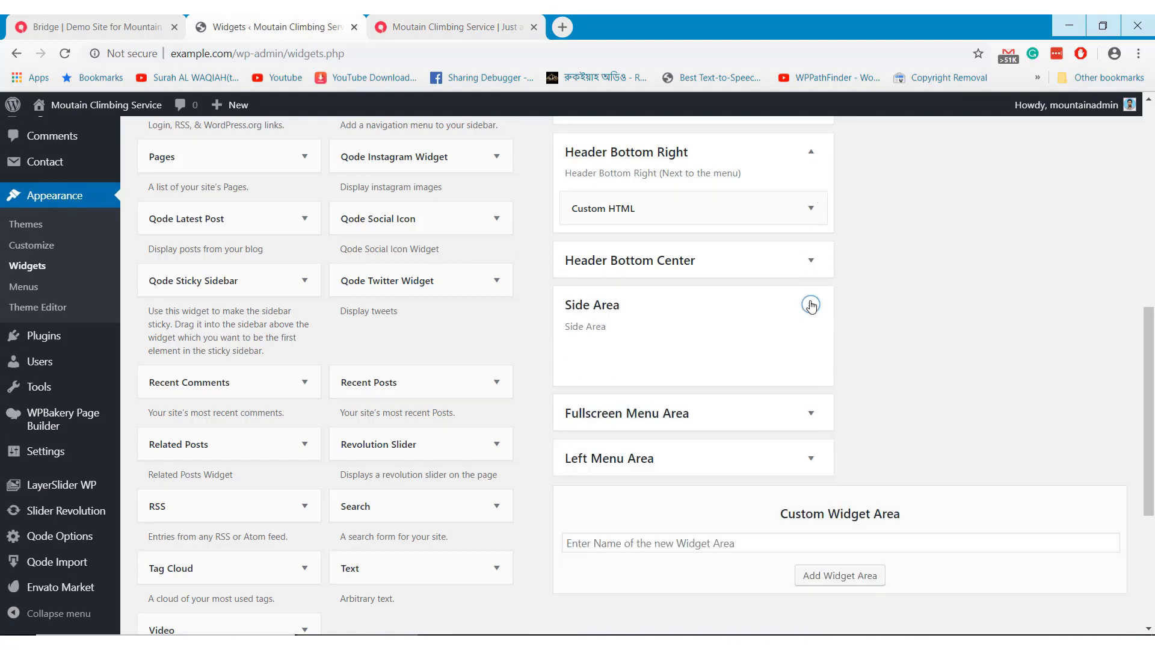
{"action": "left_click", "coordinate": [810, 304]}
{"action": "left_click", "coordinate": [797, 355]}
{"action": "left_click", "coordinate": [800, 353]}
{"action": "left_click", "coordinate": [806, 394]}
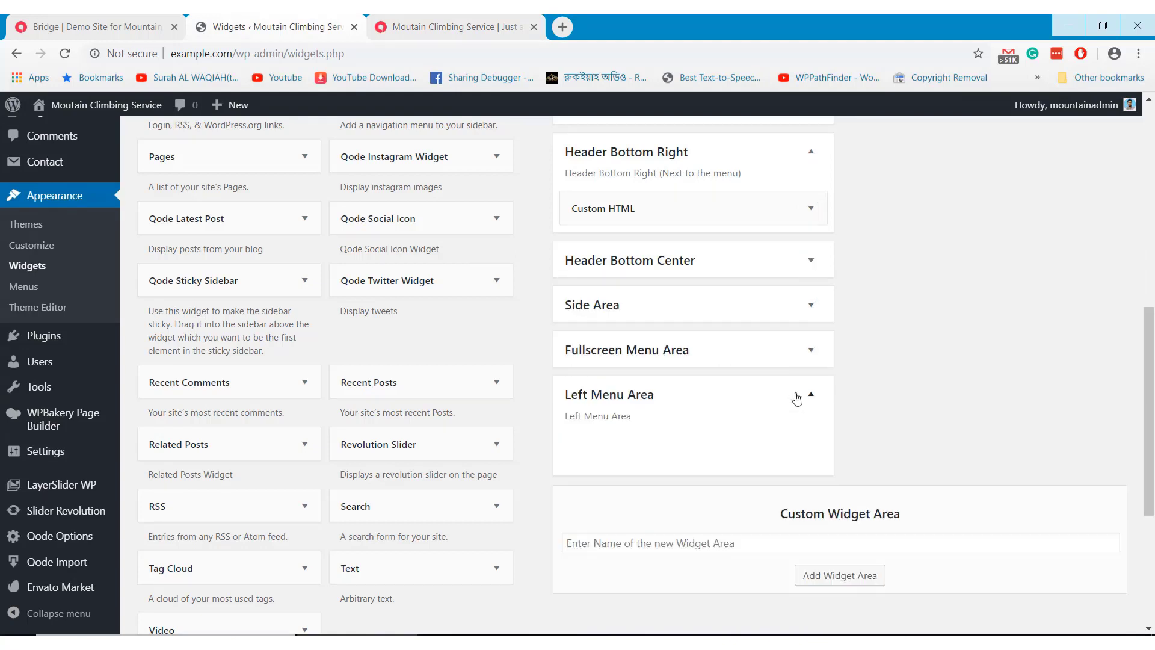
{"action": "left_click", "coordinate": [809, 395]}
{"action": "scroll", "coordinate": [836, 413], "scroll_direction": "up", "scroll_amount": 9}
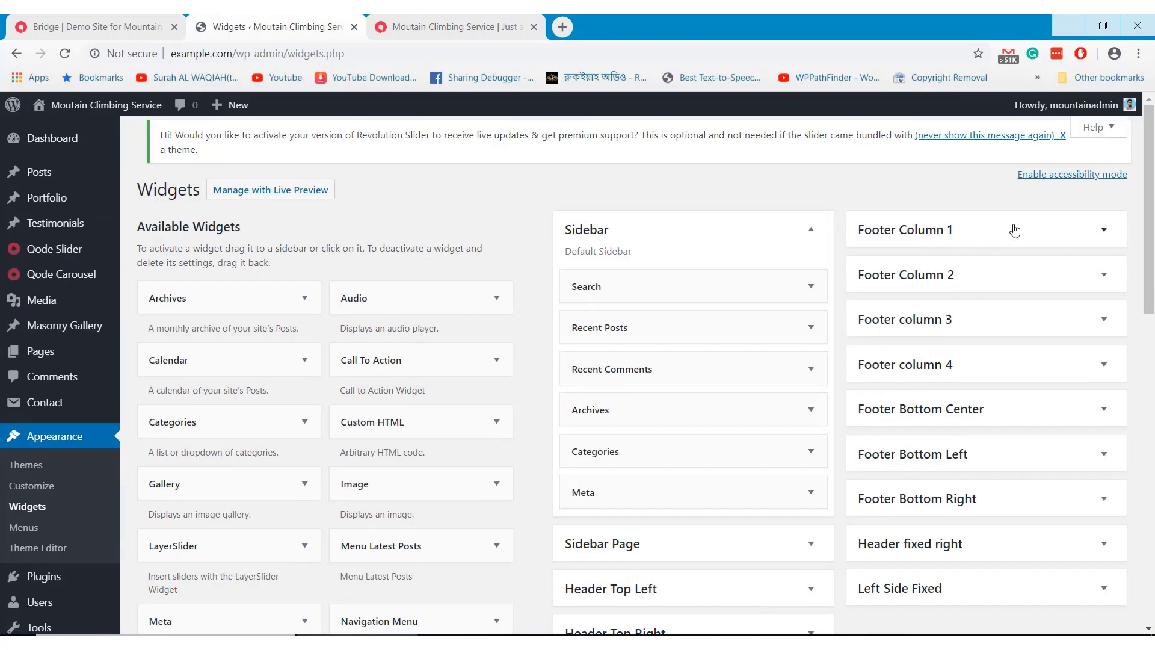
Expand Footer Column 1 and inspect its Image and Text widgets
{"action": "left_click", "coordinate": [1012, 234]}
{"action": "left_click", "coordinate": [1104, 288]}
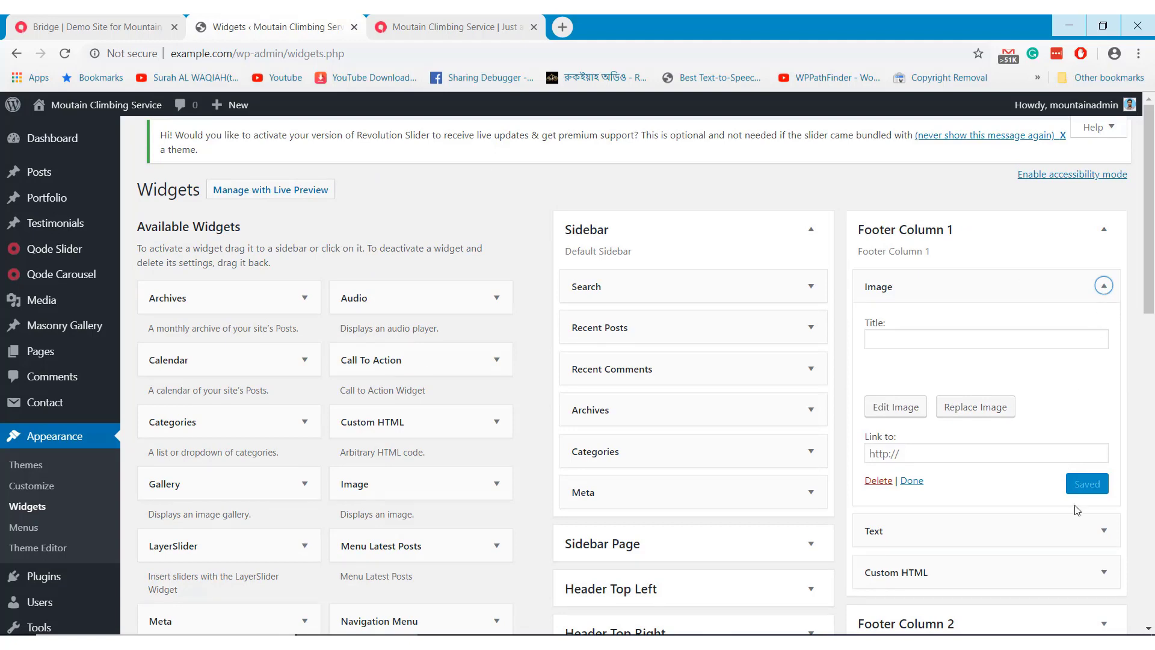
{"action": "left_click", "coordinate": [1104, 530]}
{"action": "scroll", "coordinate": [1024, 451], "scroll_direction": "down", "scroll_amount": 3}
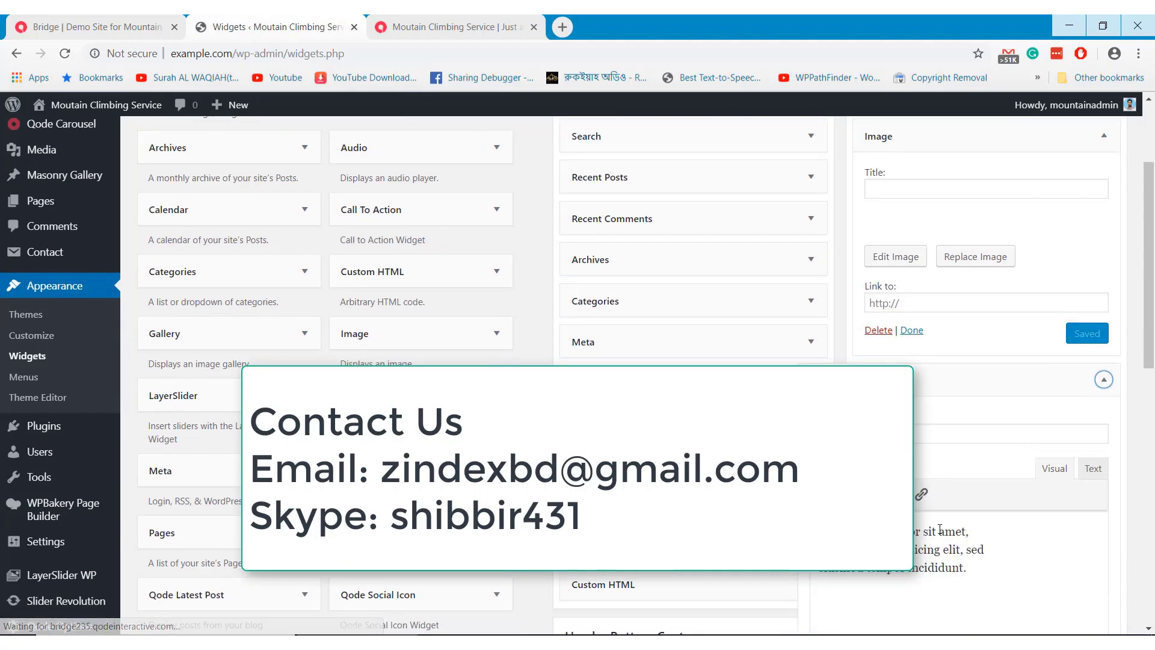
{"action": "scroll", "coordinate": [1024, 451], "scroll_direction": "down", "scroll_amount": 3}
Compare the homepage footer with Footer Column 1's Custom HTML widget, ending on the live footer
{"action": "left_click", "coordinate": [457, 26]}
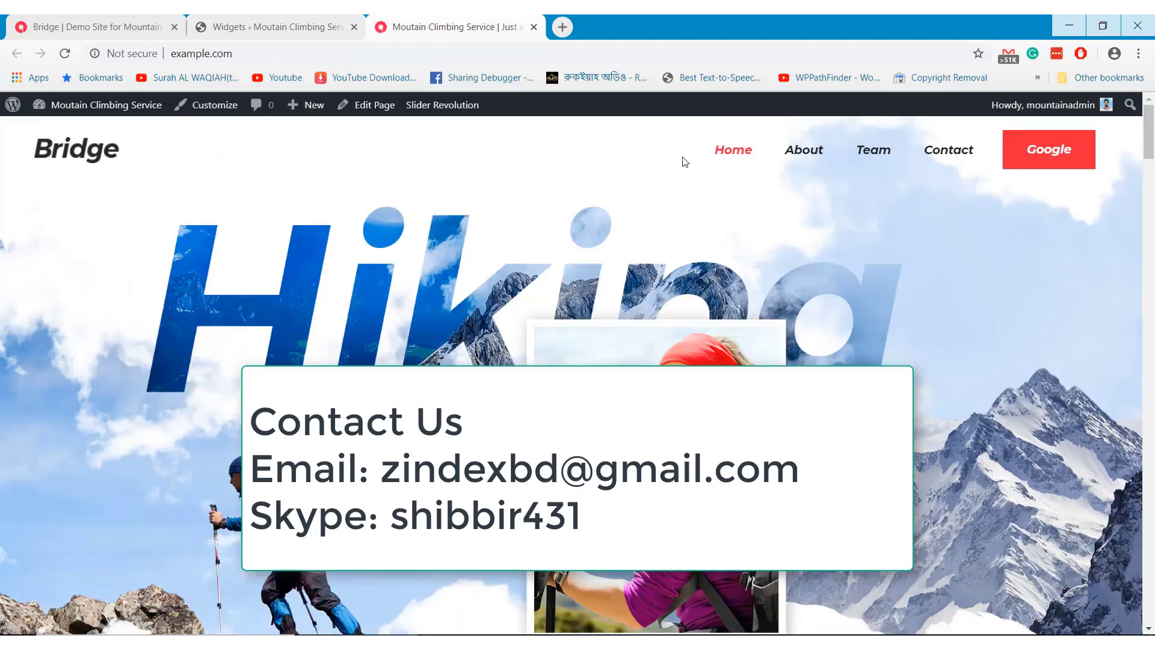
{"action": "left_click_drag", "start_coordinate": [1147, 144], "coordinate": [1148, 607]}
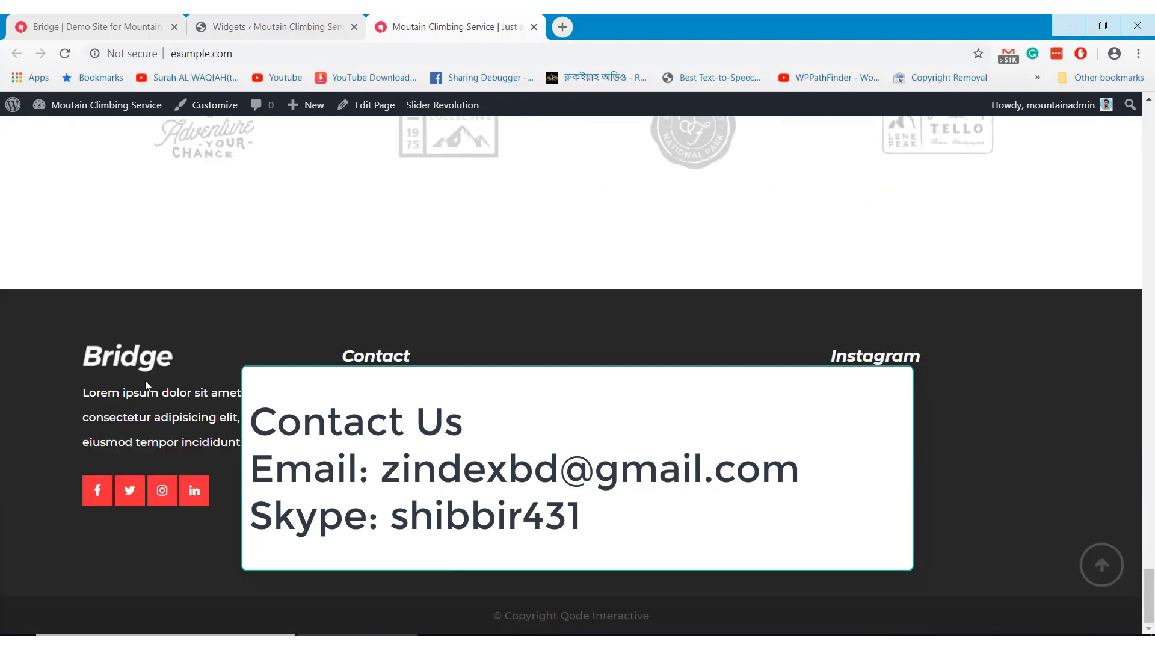
{"action": "left_click", "coordinate": [285, 25]}
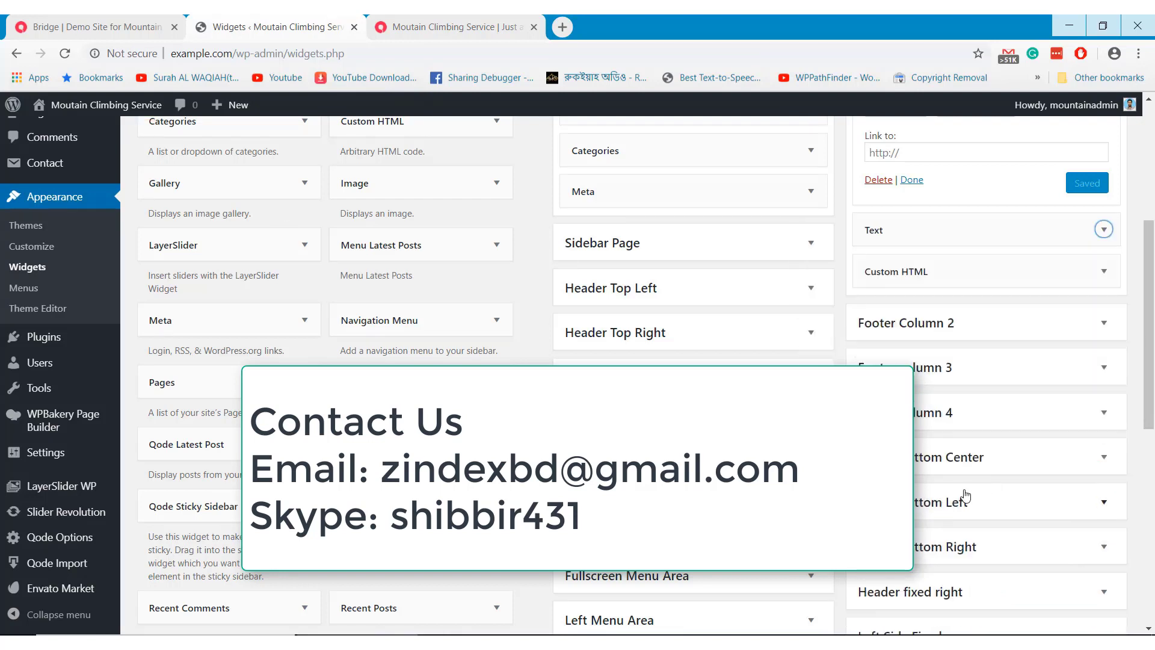
{"action": "left_click", "coordinate": [1102, 271]}
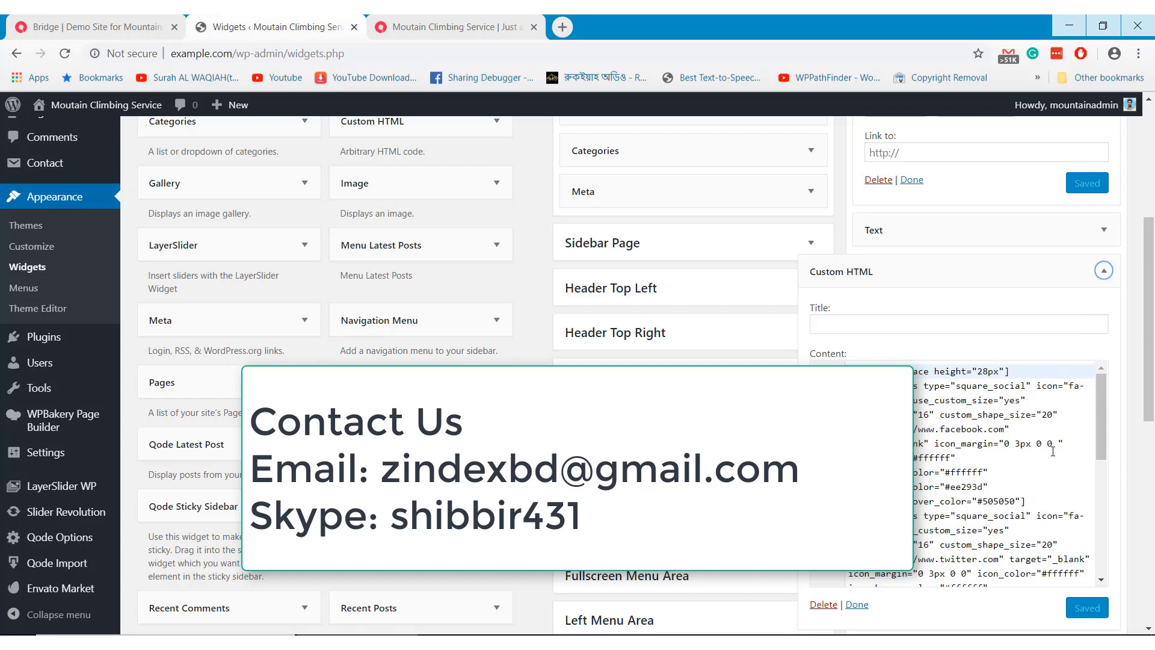
{"action": "left_click", "coordinate": [856, 605]}
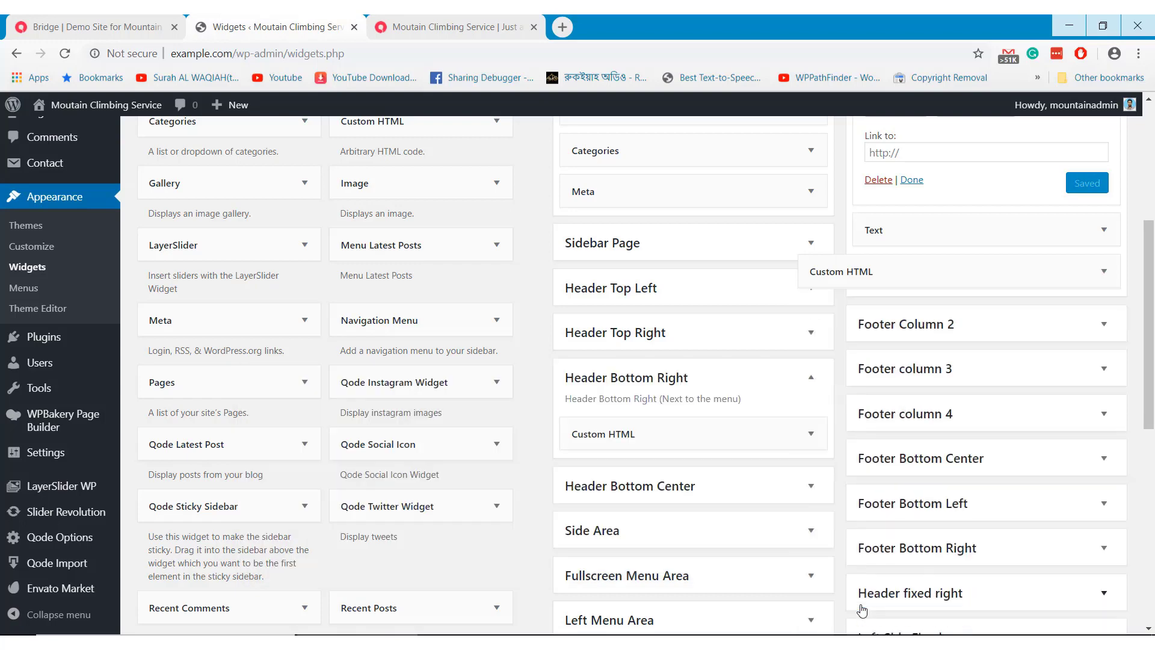
{"action": "left_click", "coordinate": [405, 21]}
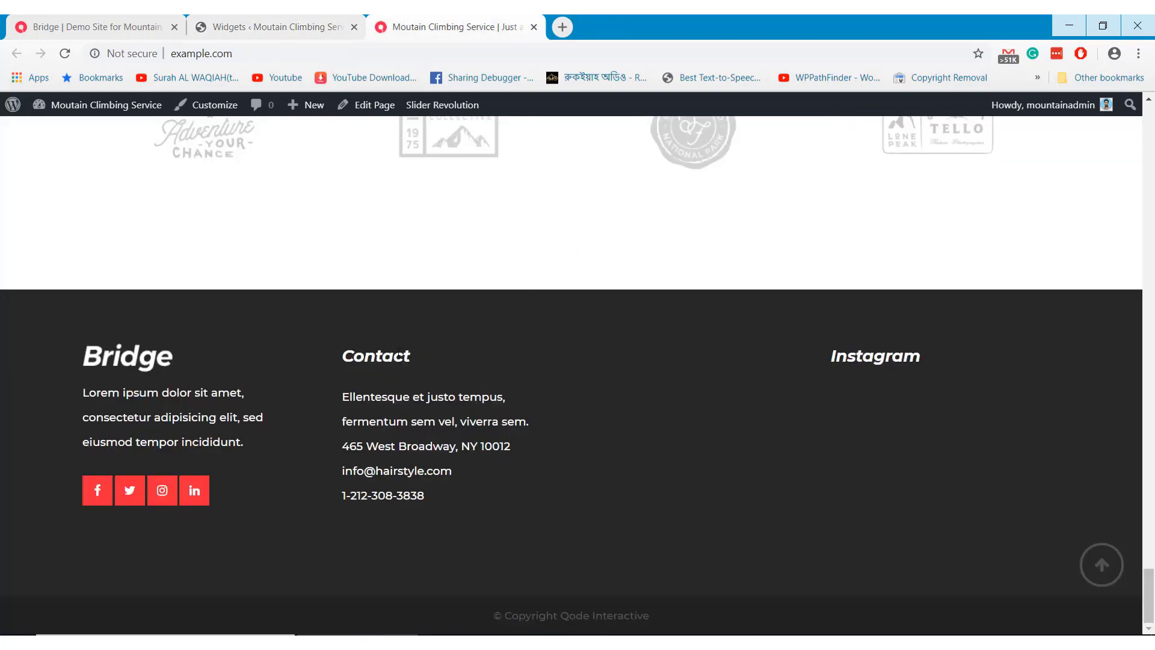
Match the footer's Contact details to the Contact HTML widget in Footer Column 2
{"action": "left_click_drag", "start_coordinate": [362, 356], "coordinate": [415, 437]}
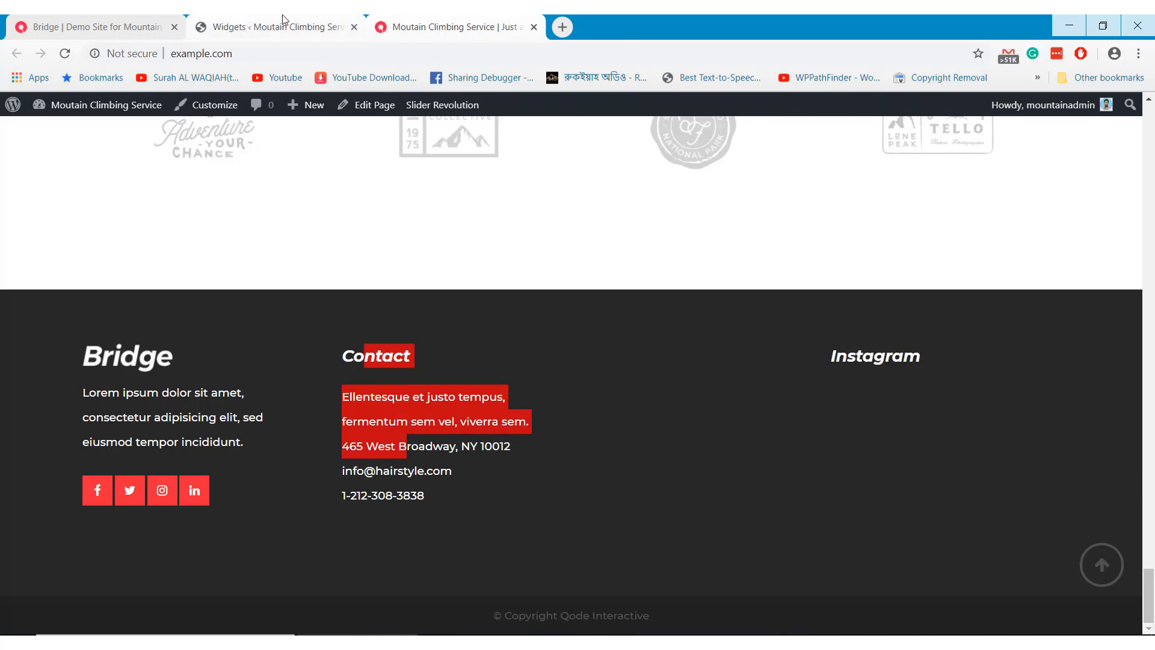
{"action": "left_click", "coordinate": [283, 27]}
{"action": "left_click", "coordinate": [1083, 328]}
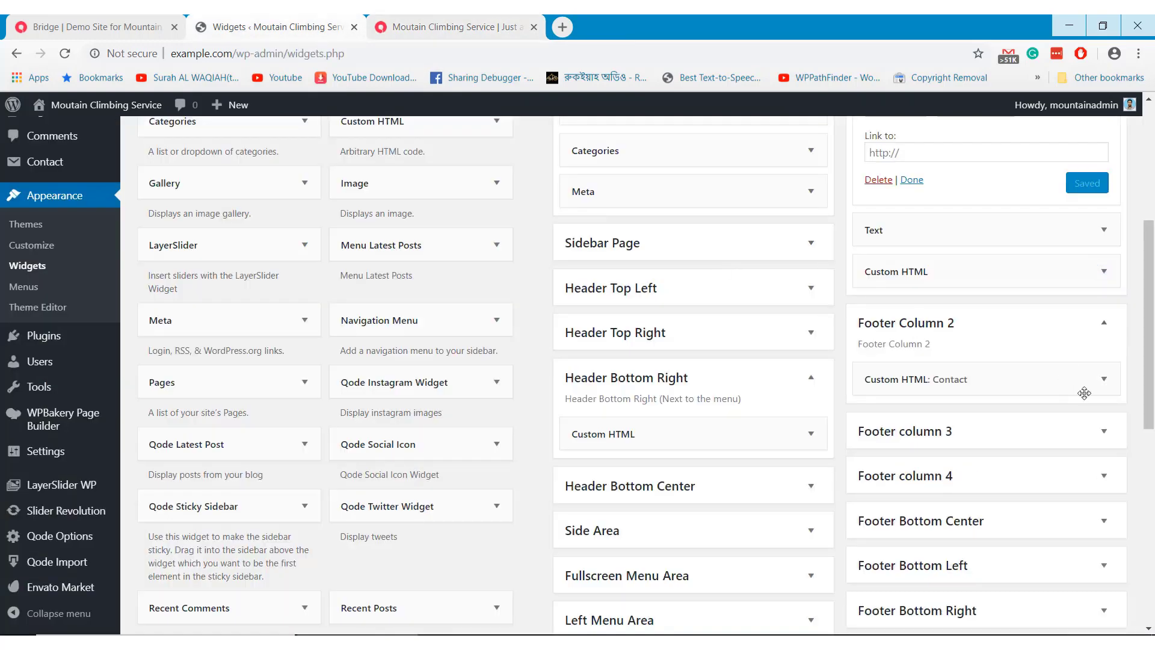
{"action": "left_click", "coordinate": [1104, 378]}
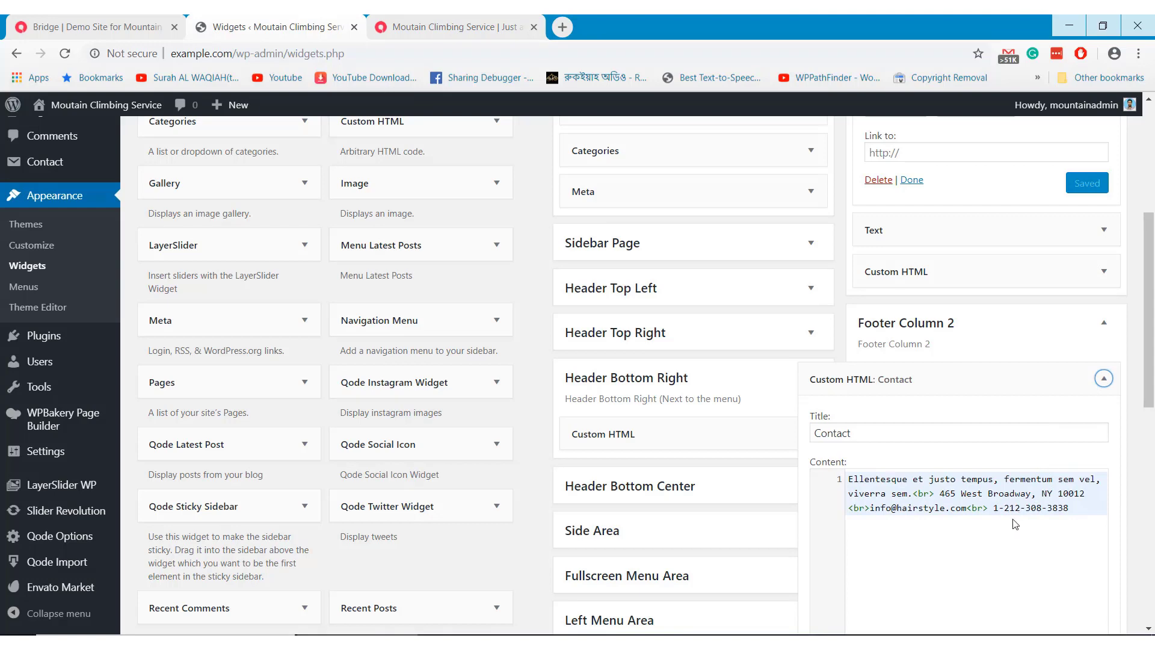
{"action": "scroll", "coordinate": [959, 546], "scroll_direction": "down", "scroll_amount": 3}
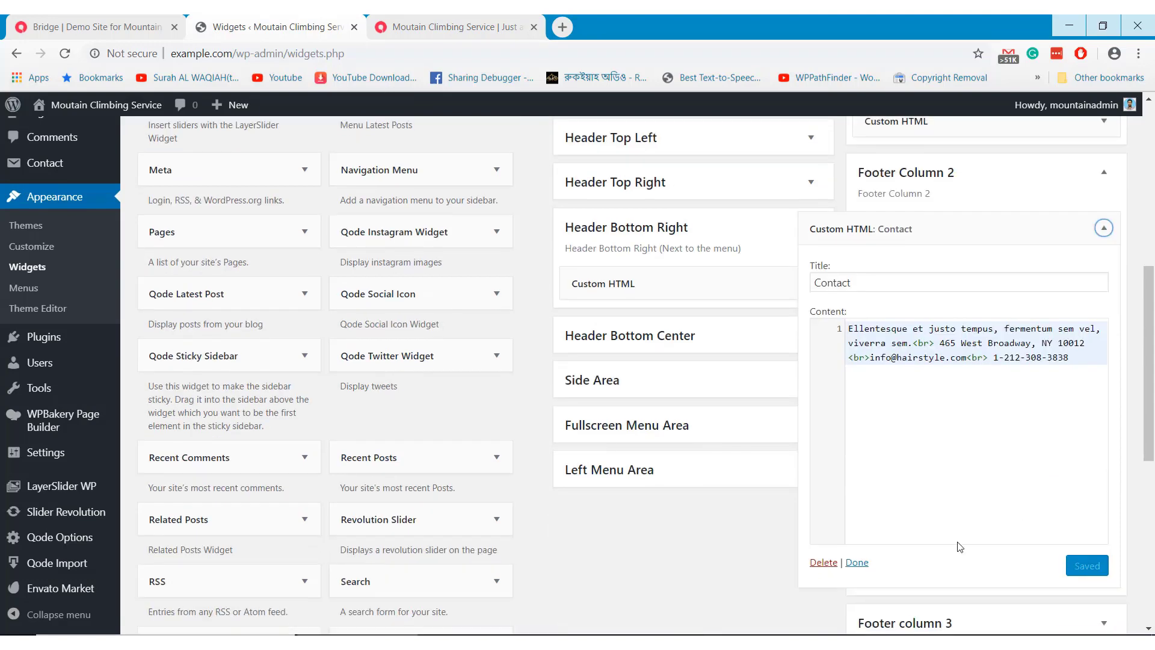
{"action": "left_click", "coordinate": [857, 562]}
Set Footer column 3's Links navigation widget to the 'footer' menu, save, and reload the homepage
{"action": "left_click", "coordinate": [1104, 278]}
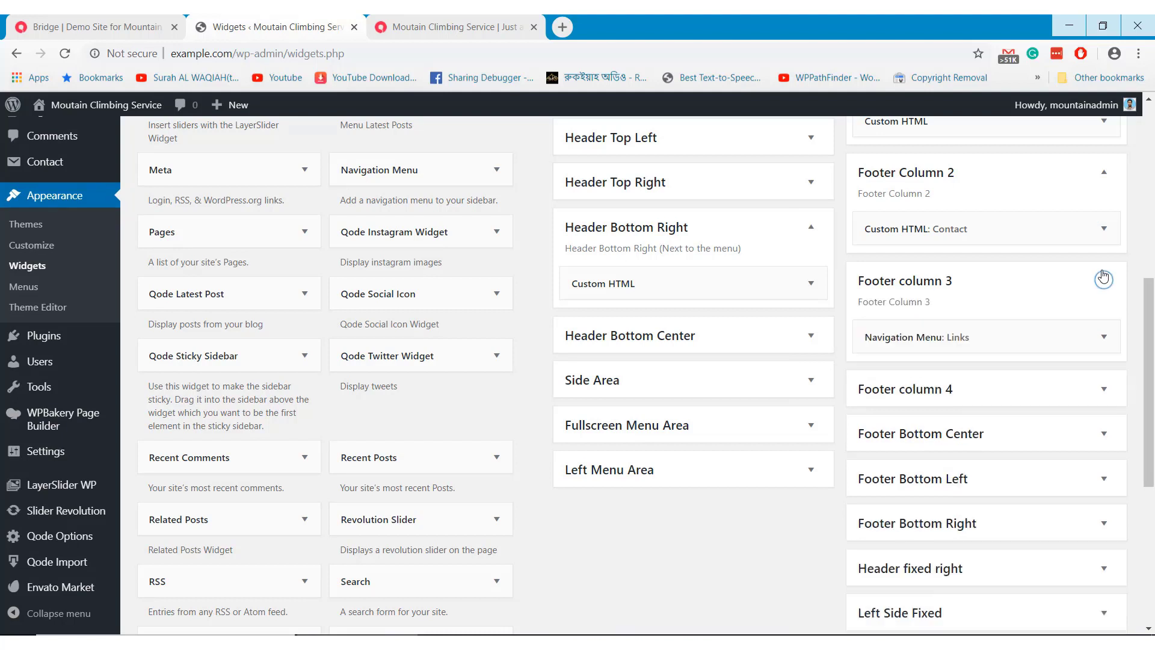
{"action": "left_click", "coordinate": [1102, 336]}
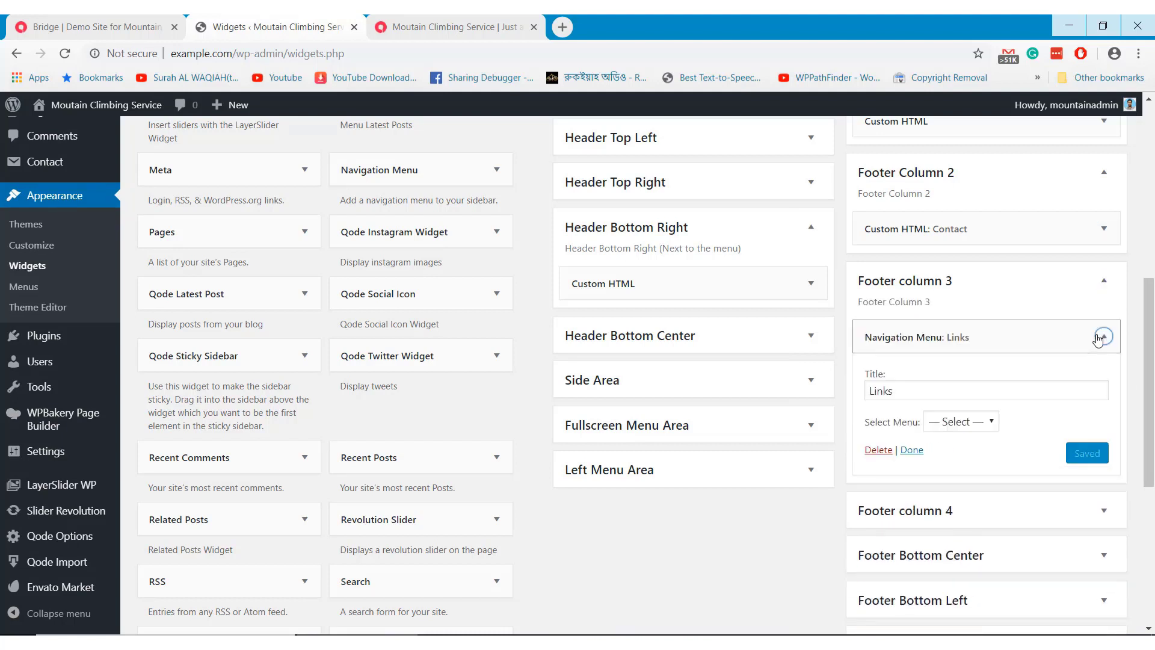
{"action": "left_click", "coordinate": [961, 421]}
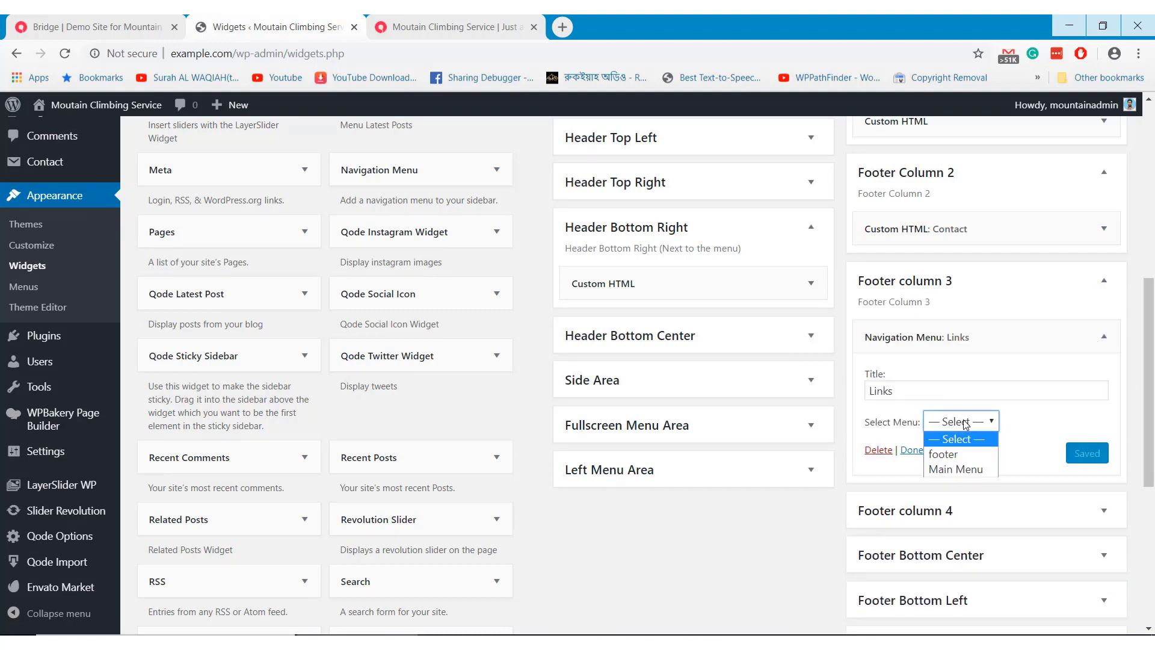
{"action": "left_click", "coordinate": [954, 455]}
{"action": "left_click", "coordinate": [1098, 459]}
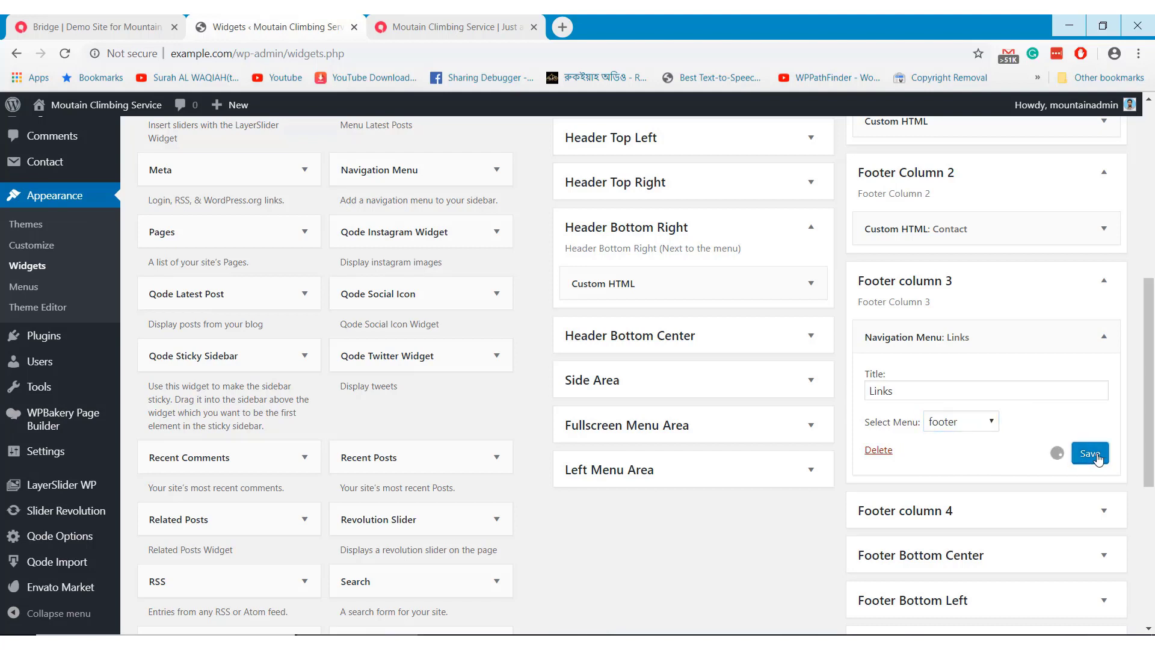
{"action": "left_click", "coordinate": [445, 24]}
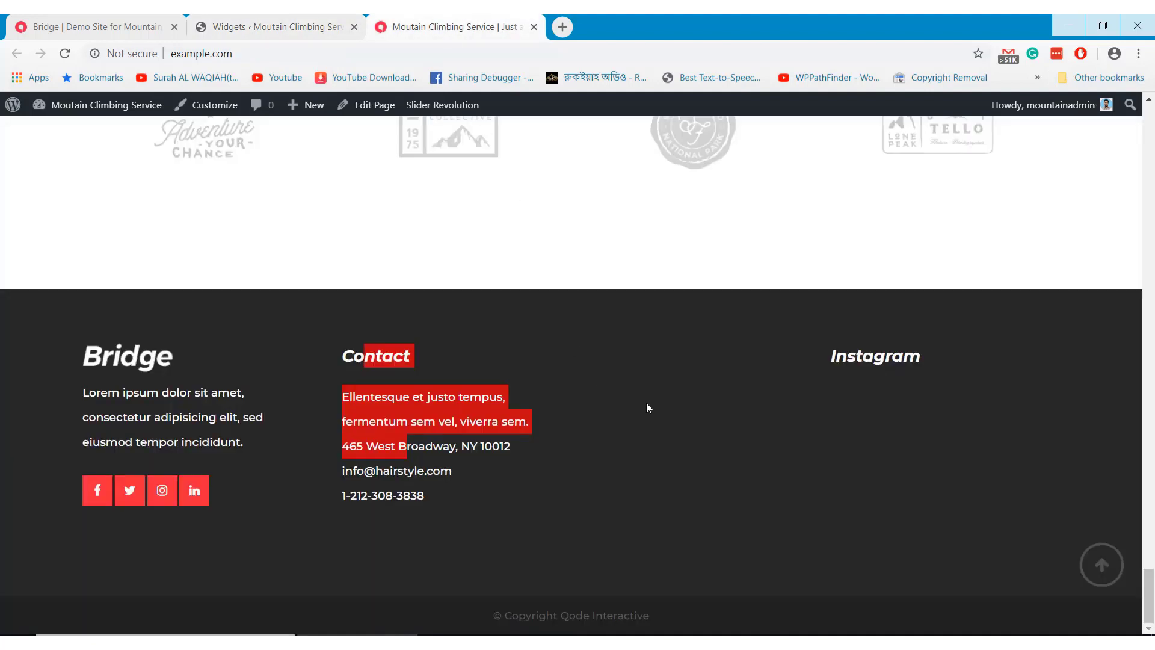
{"action": "left_click", "coordinate": [64, 53]}
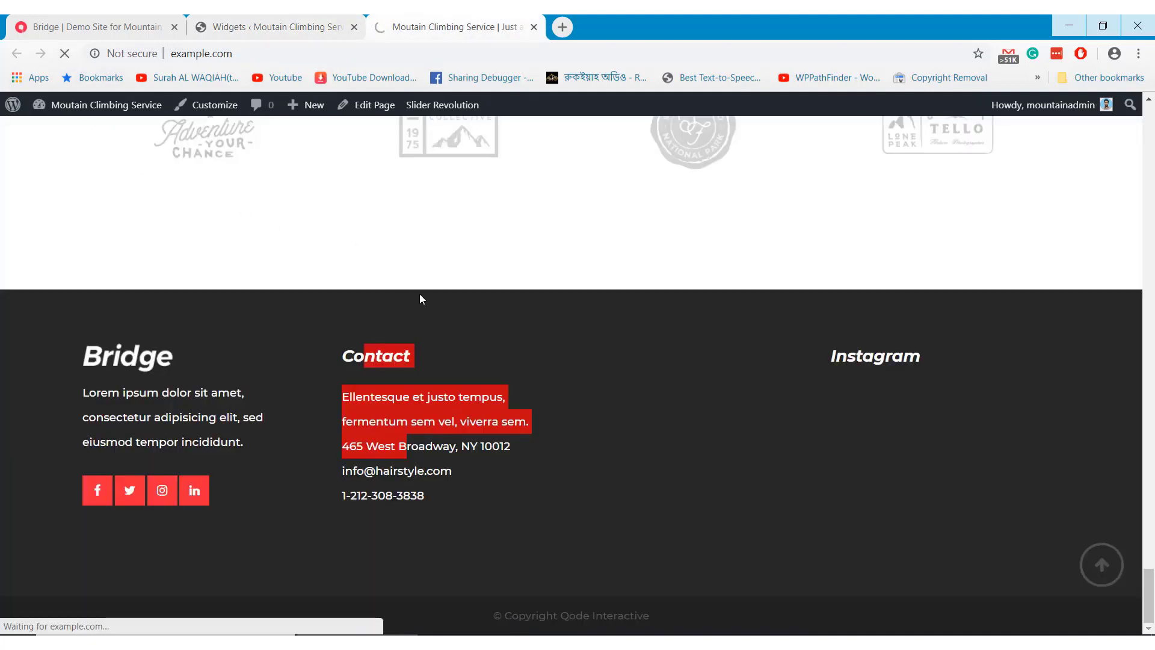